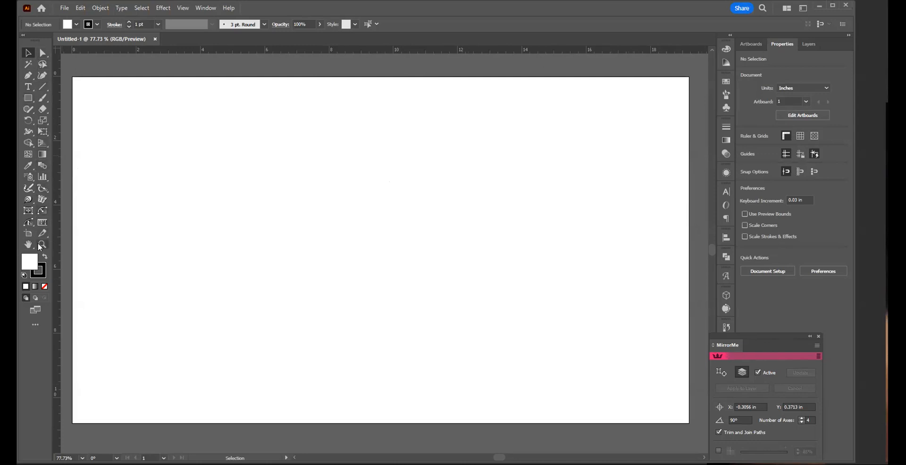
Step: Place four MirrorMe axes at 90° centred below the middle of the artboard and apply them persistently to the layer
left_click(42, 202)
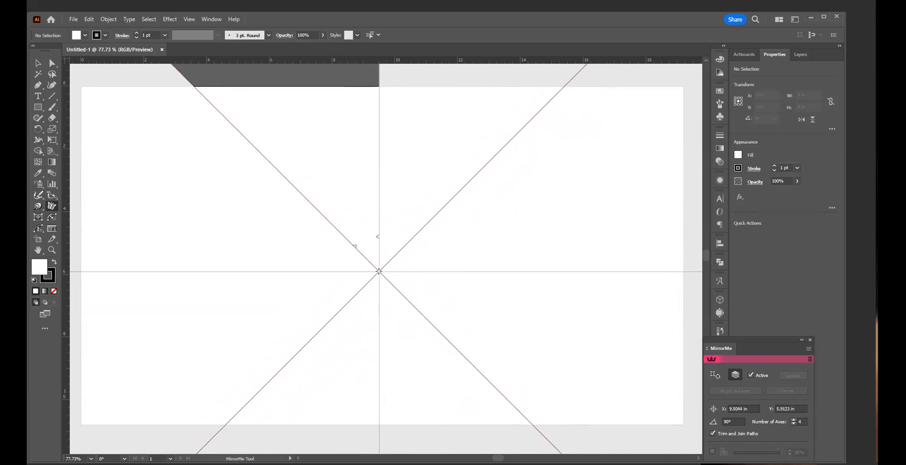
mouse_move(379, 271)
left_mouse_down()
mouse_move(366, 304)
mouse_move(384, 291)
mouse_move(379, 255)
mouse_move(378, 280)
left_mouse_up()
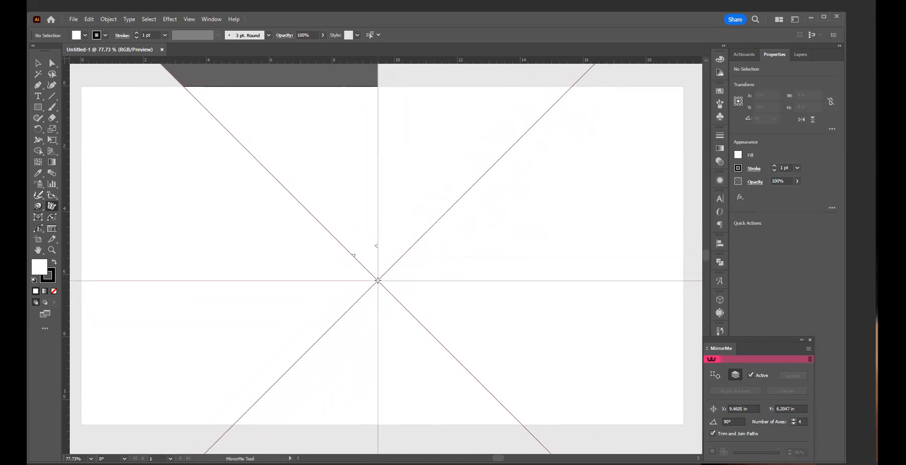
mouse_move(378, 280)
left_mouse_down()
mouse_move(394, 316)
mouse_move(389, 308)
mouse_move(395, 412)
mouse_move(291, 125)
mouse_move(211, 178)
mouse_move(432, 453)
mouse_move(398, 390)
mouse_move(366, 283)
mouse_move(400, 366)
mouse_move(386, 312)
left_mouse_up()
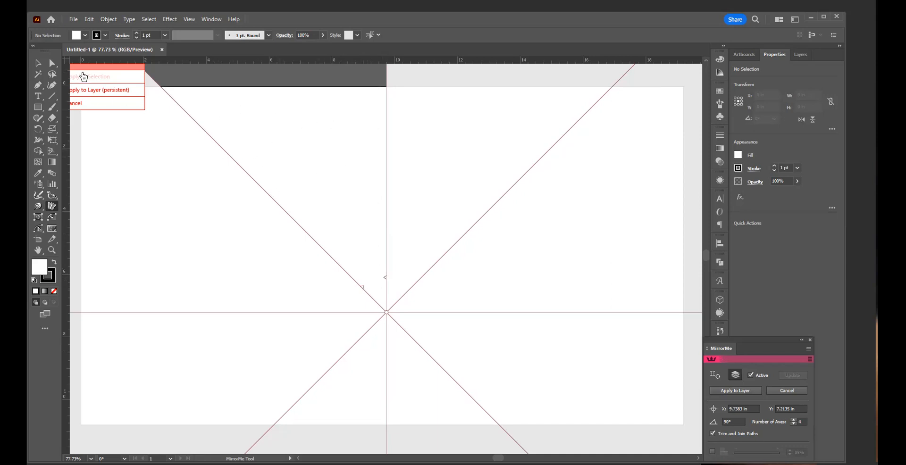
left_click_drag(86, 70, 164, 97)
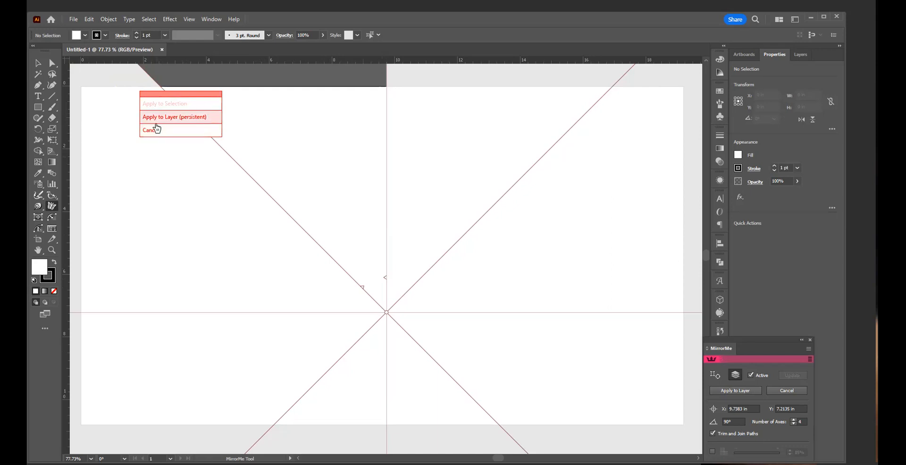
left_click(161, 118)
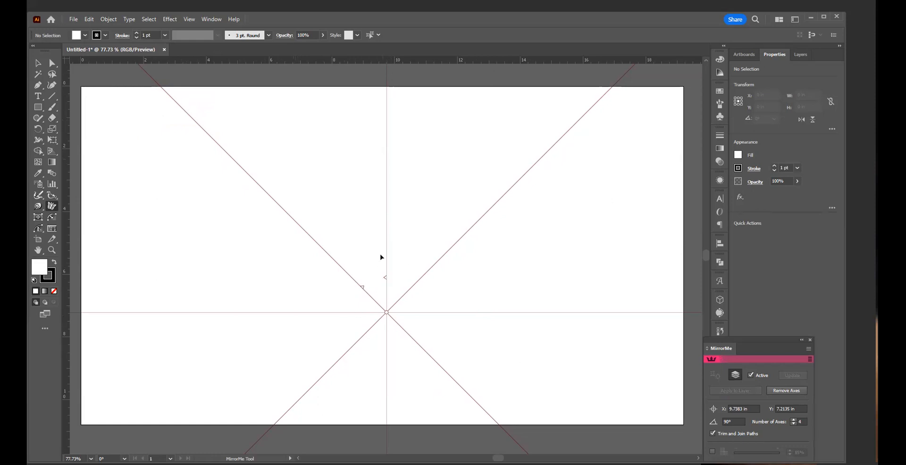
Step: Undo applying the four mirror axes to the layer
key("v")
key("ctrl+z")
key("ctrl+z")
Step: Move the MirrorMe panel onto the artboard
left_click_drag(378, 310, 388, 259)
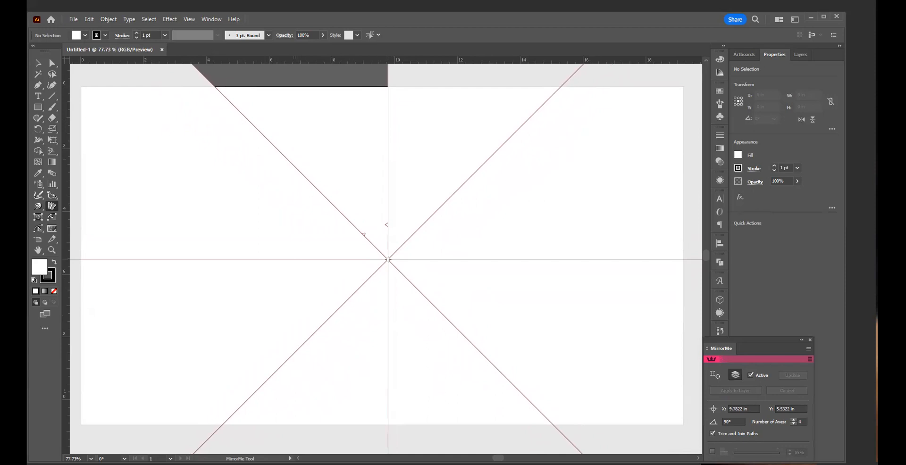
left_click_drag(388, 259, 747, 414)
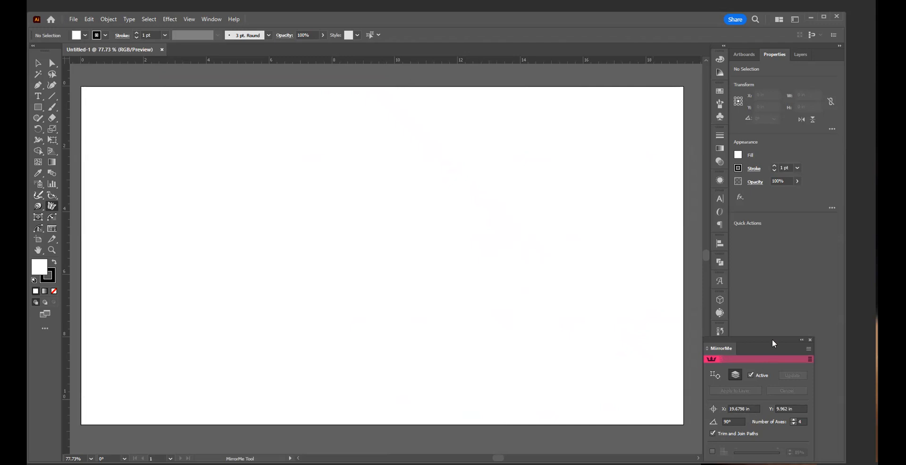
left_click_drag(773, 341, 537, 202)
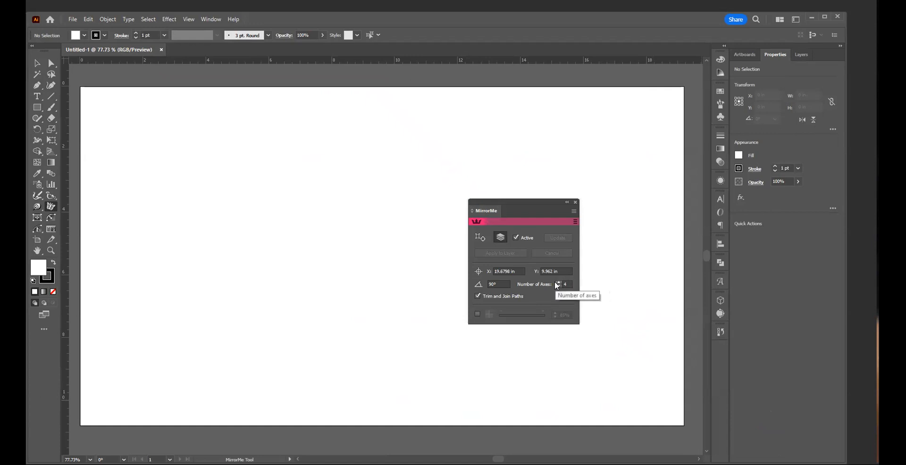
Step: Set the number of mirror axes to 6 and preview them around the centre of the artboard
left_click(559, 283)
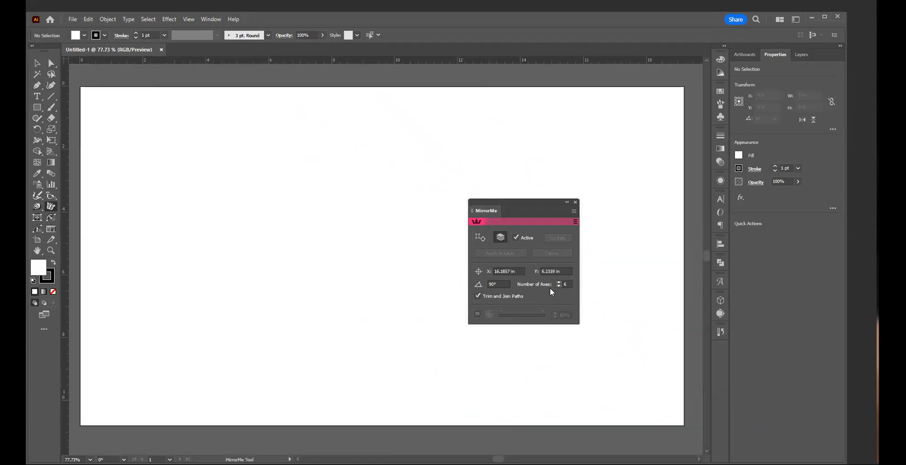
left_click(261, 234)
left_click(353, 260)
left_click(353, 261)
left_click_drag(353, 260, 370, 266)
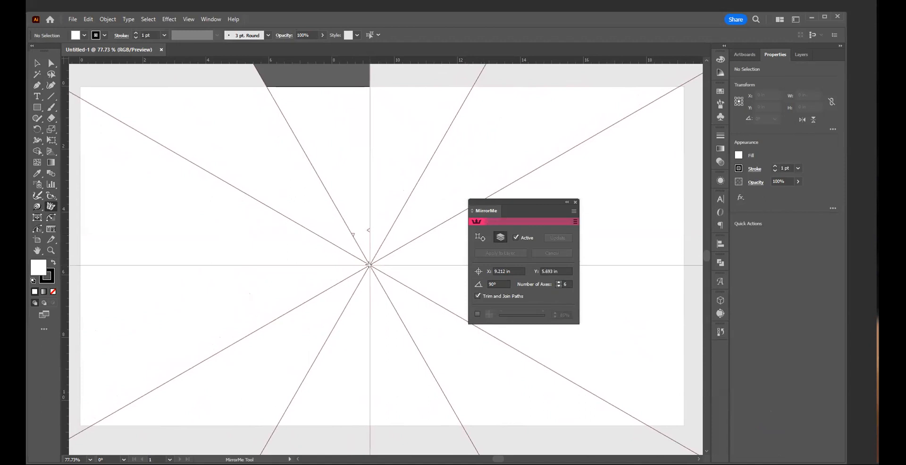
left_click_drag(370, 265, 392, 272)
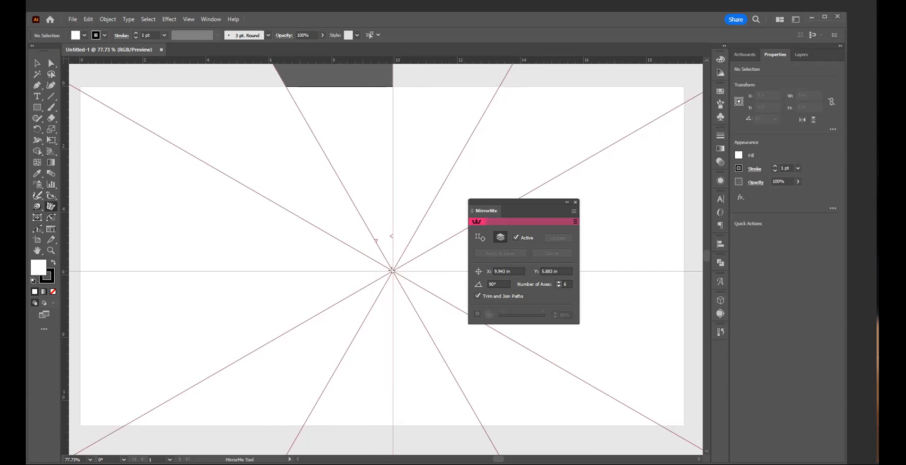
left_click_drag(391, 271, 468, 279)
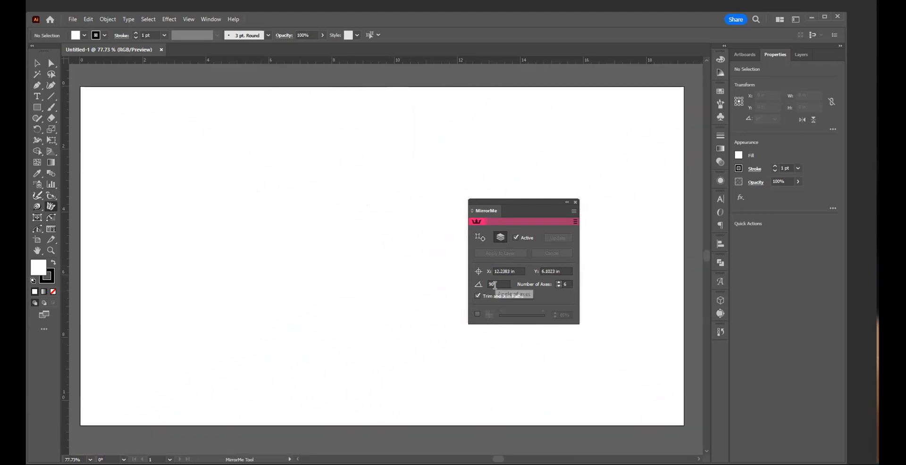
Step: Set the mirror axis angle to 180° and preview the six axes around the artboard's centre
left_click(479, 286)
type("180")
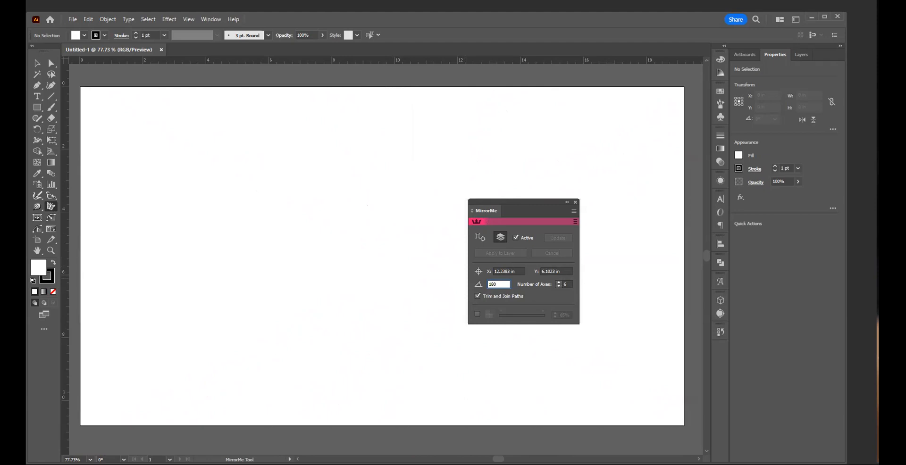
key("Tab")
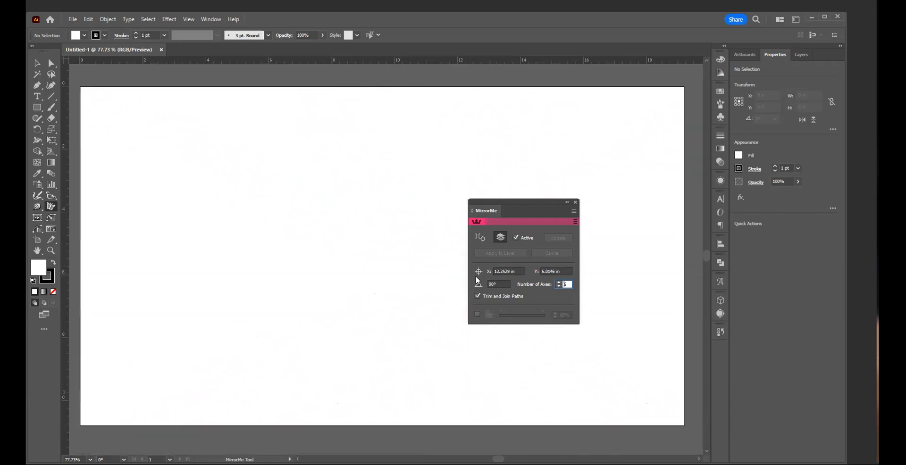
left_click(507, 284)
left_click_drag(508, 286, 468, 293)
type("108")
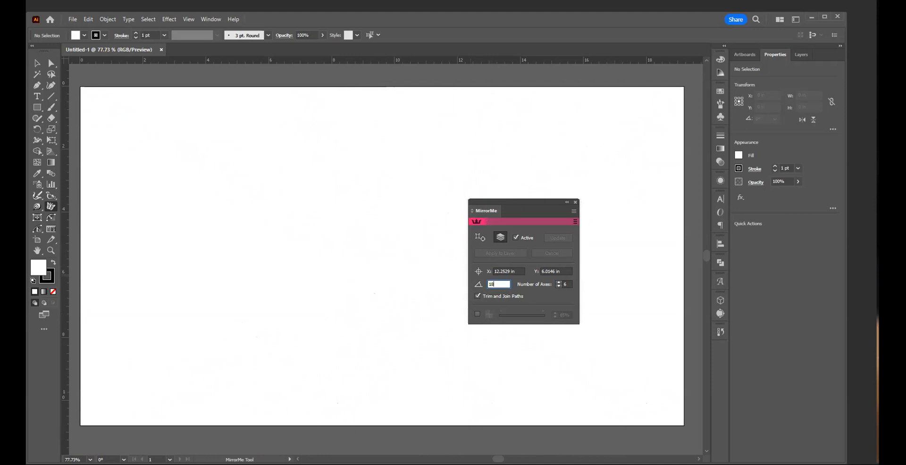
key("Return")
left_click(391, 254)
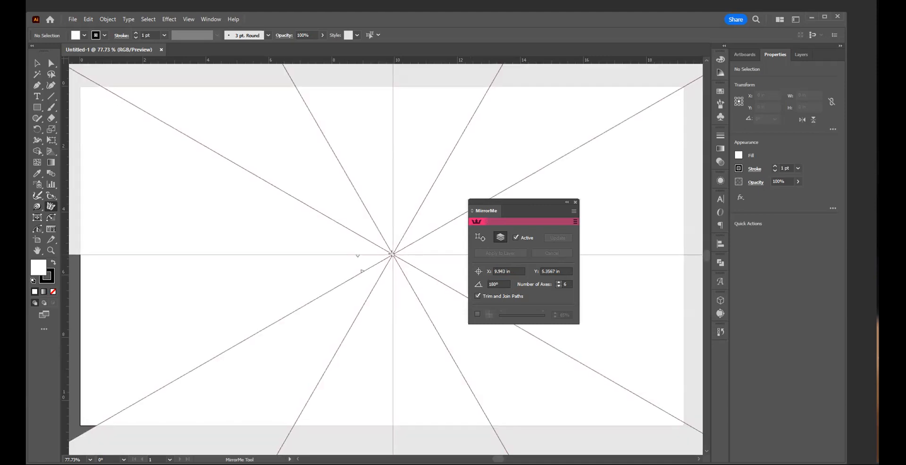
left_click(403, 240)
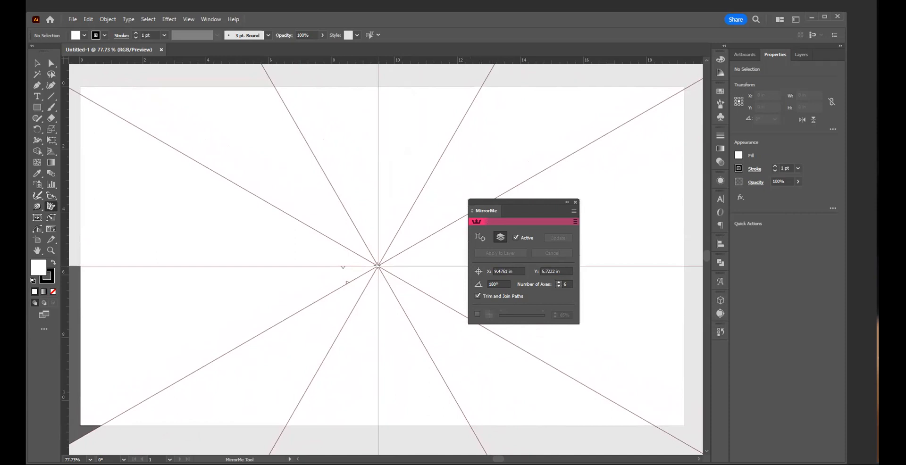
Step: Try mirror axis angles of 45° and 60° for the six axes
left_click_drag(502, 284, 469, 287)
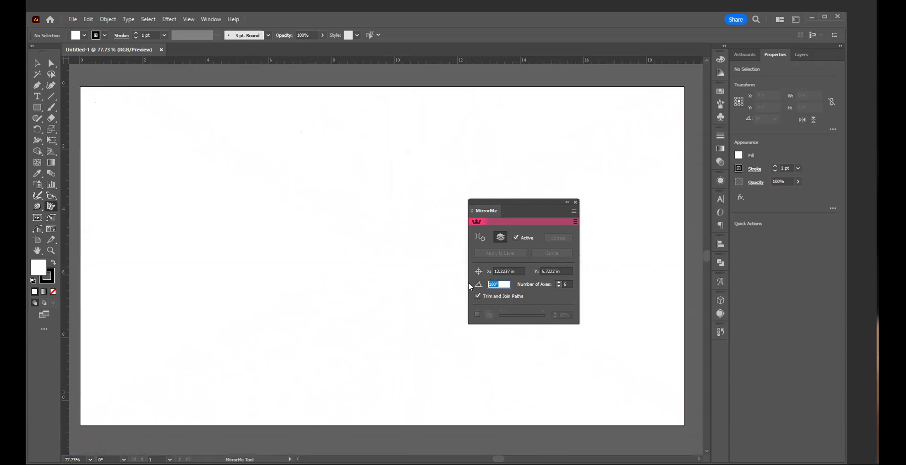
type("45")
key("Return")
left_click(499, 284)
type("60")
key("Return")
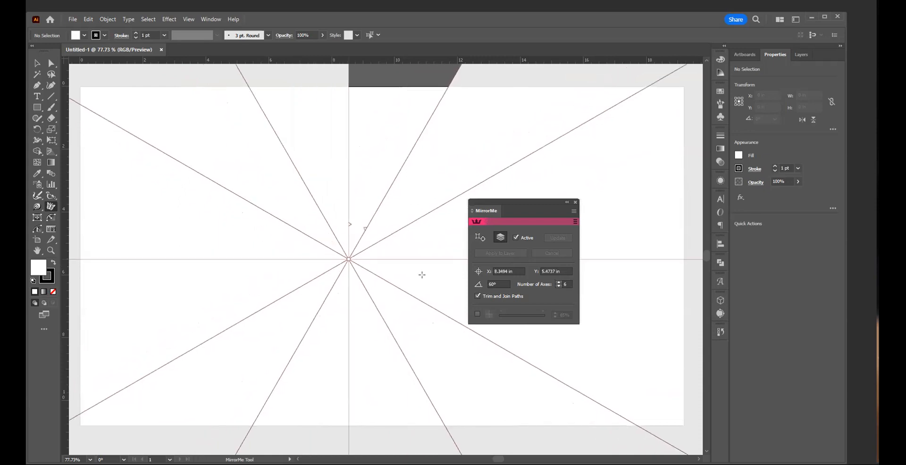
Step: Set the axis angle to 45° and apply the six axes persistently to the layer, centred at about X 9.58 in, Y 5.62 in
left_click(509, 285)
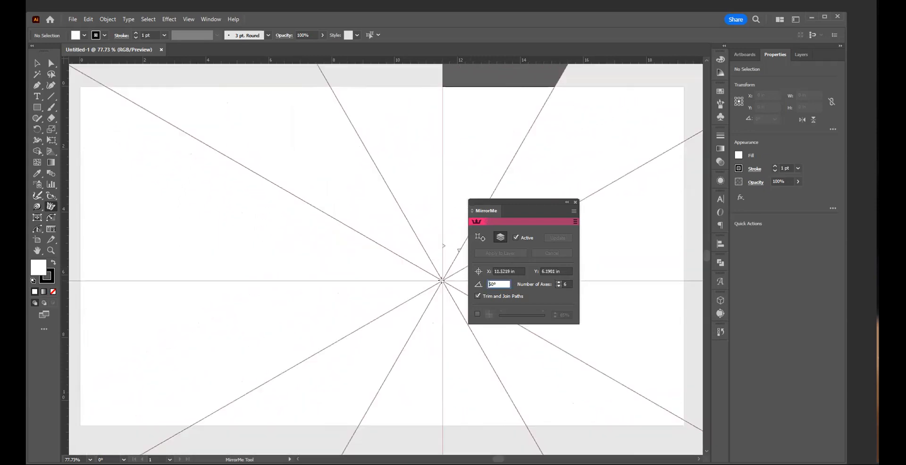
type("45")
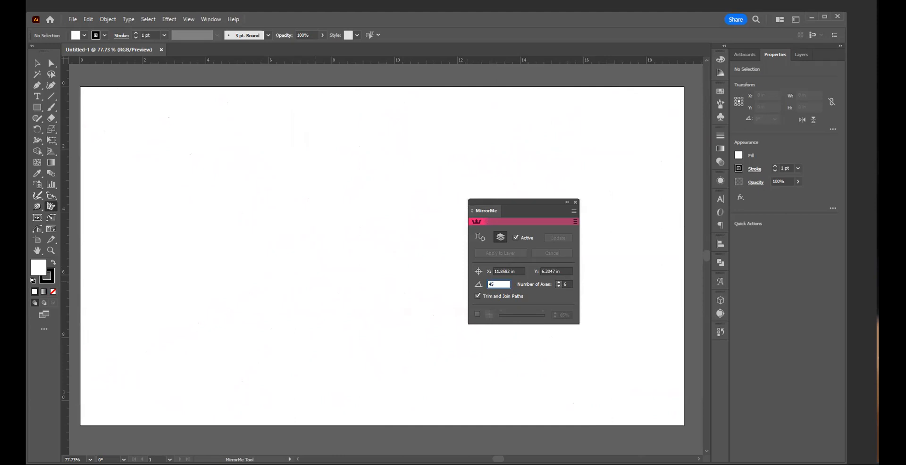
key("Return")
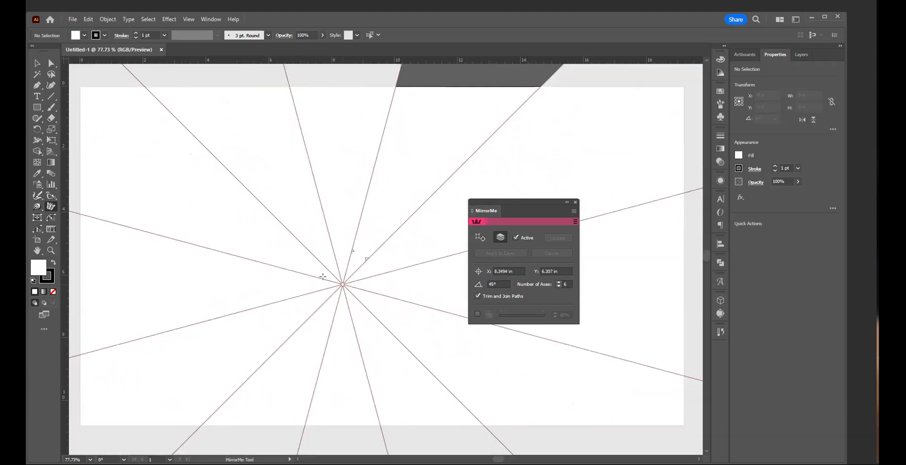
left_click_drag(362, 261, 381, 263)
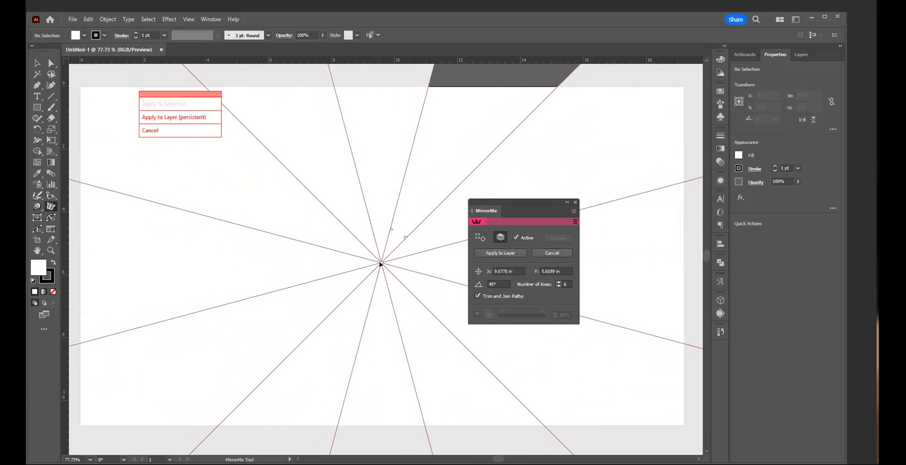
left_click(197, 120)
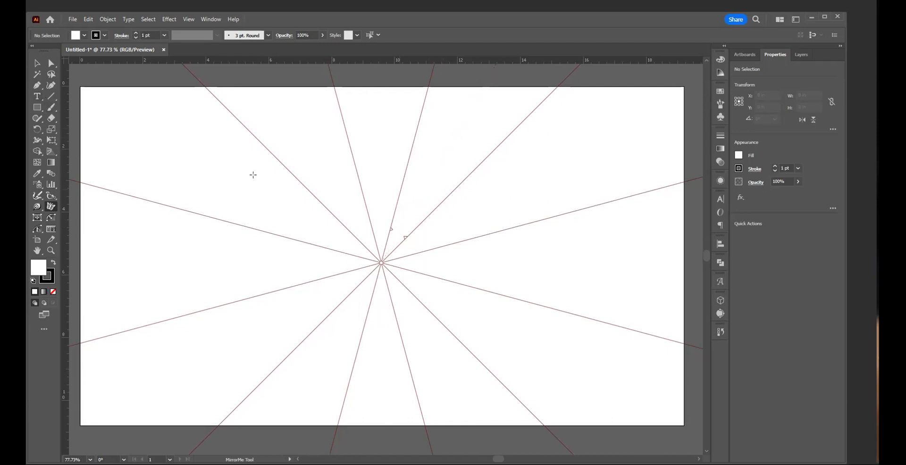
Step: Draw a two-segment zigzag with the Pen tool from the steep upper axis out to a peak and back to the 45° axis
key("p")
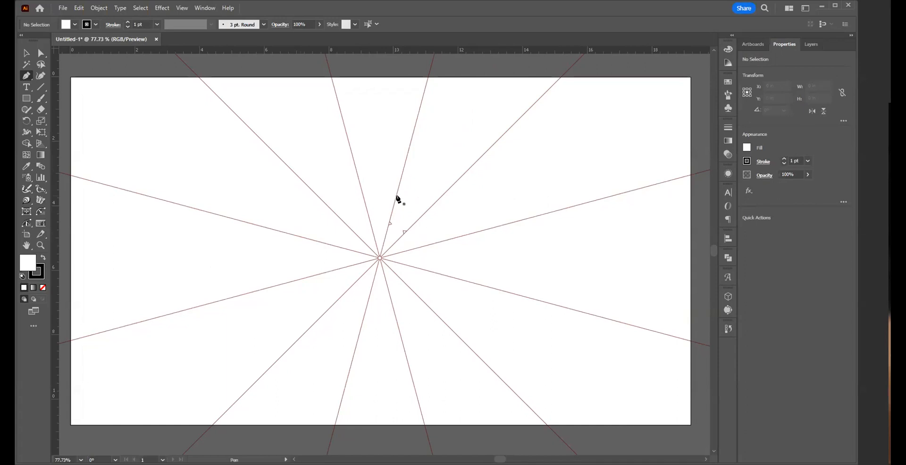
left_click(396, 196)
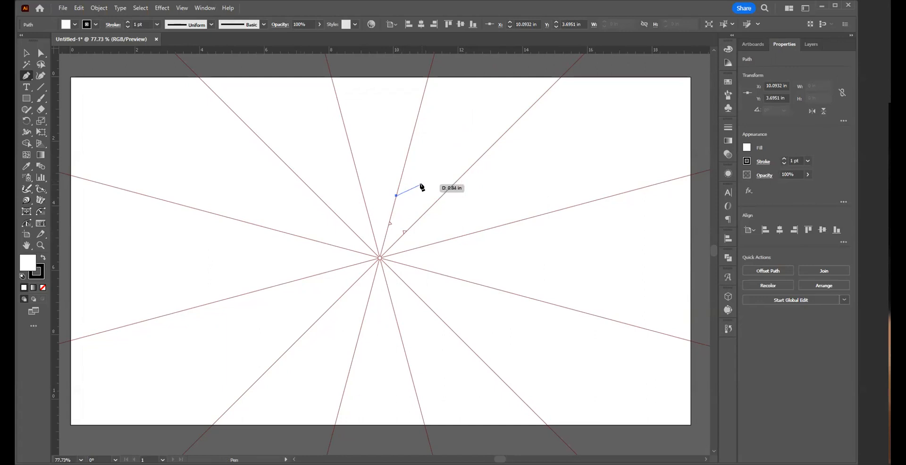
left_click(422, 184)
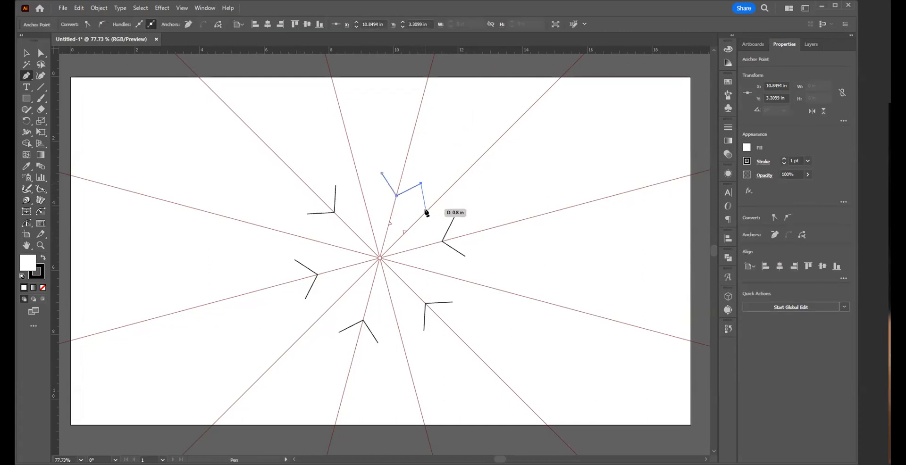
left_click(426, 210)
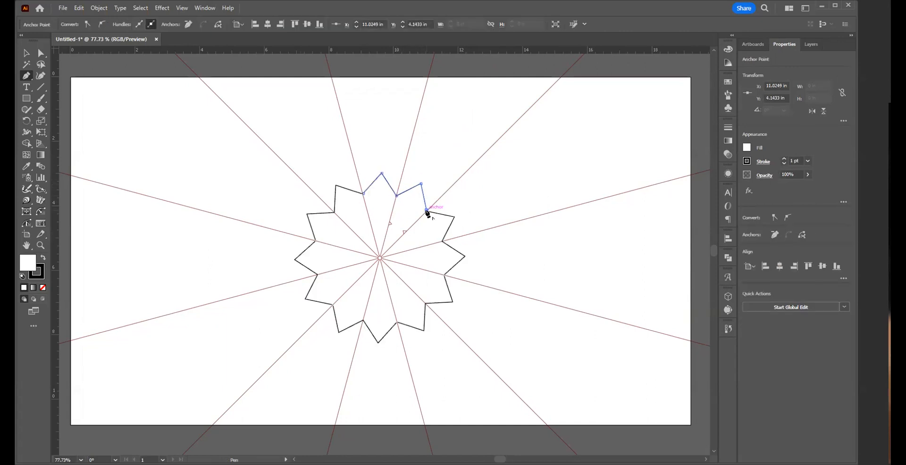
key("v")
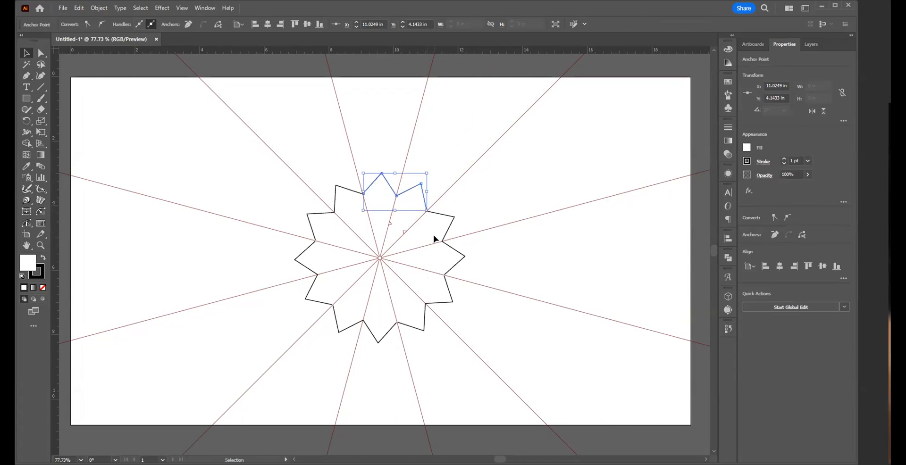
Step: Select the drawn zigzag path to examine which part of the mirrored star is editable, and clear the selection
left_click(477, 202)
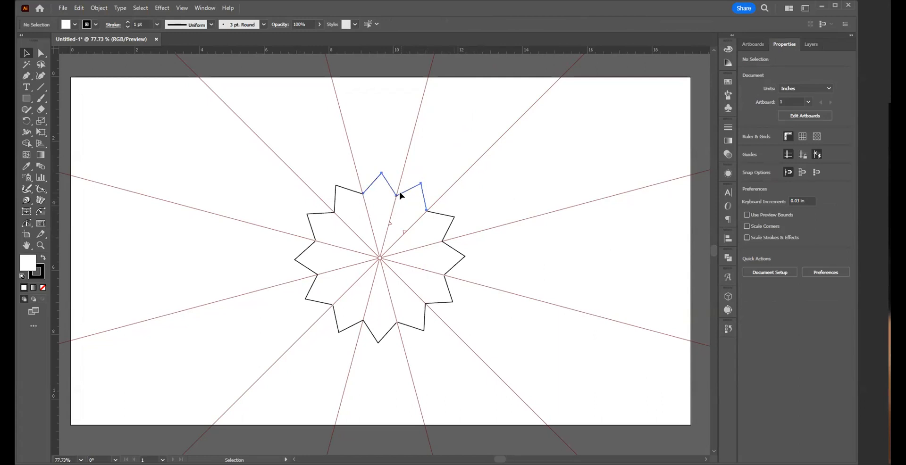
left_click(400, 195)
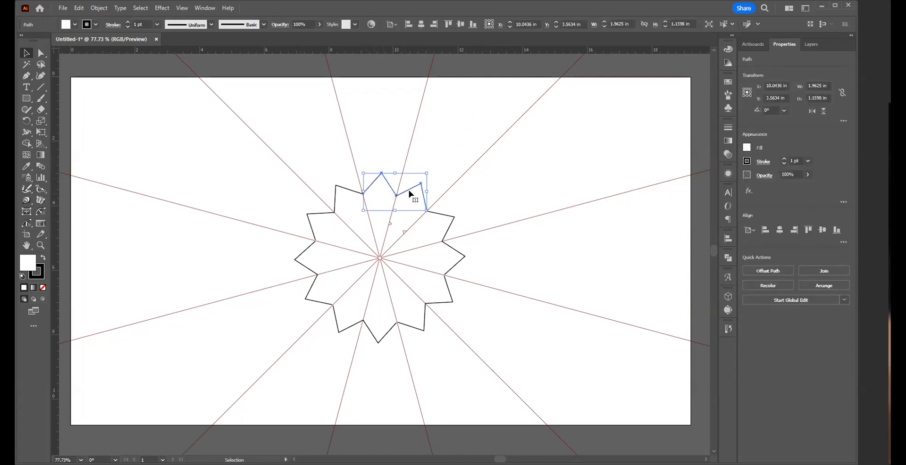
left_click(503, 242)
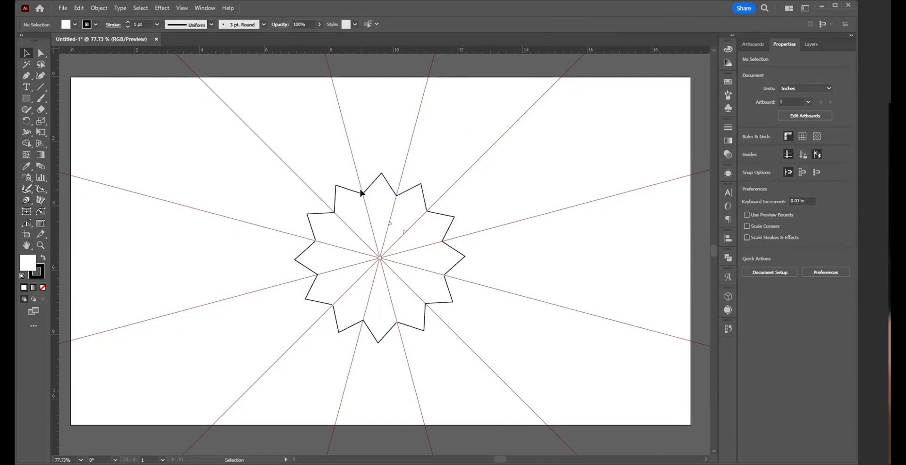
Step: Draw a circle about 0.56 in wide beyond the star's drawn peak and one about 0.92 in wide centred on the 45° axis
left_click(27, 99)
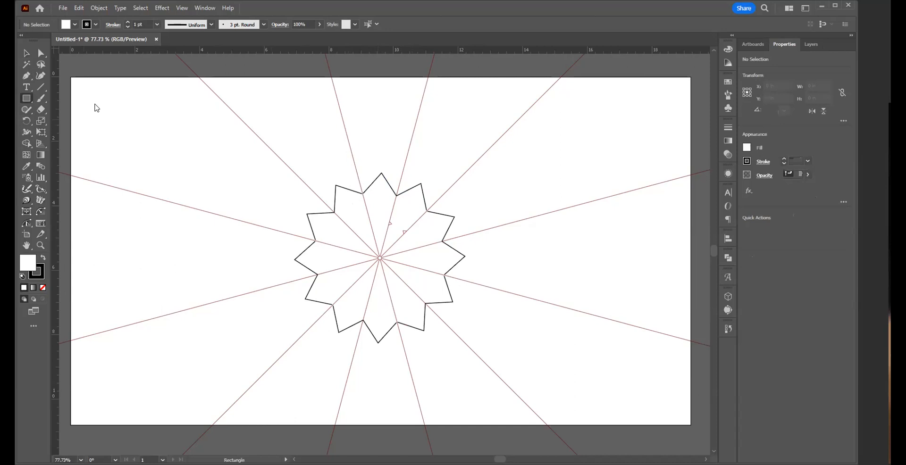
left_click(97, 119)
mouse_move(429, 162)
left_mouse_down()
mouse_move(444, 173)
mouse_move(436, 170)
left_mouse_up()
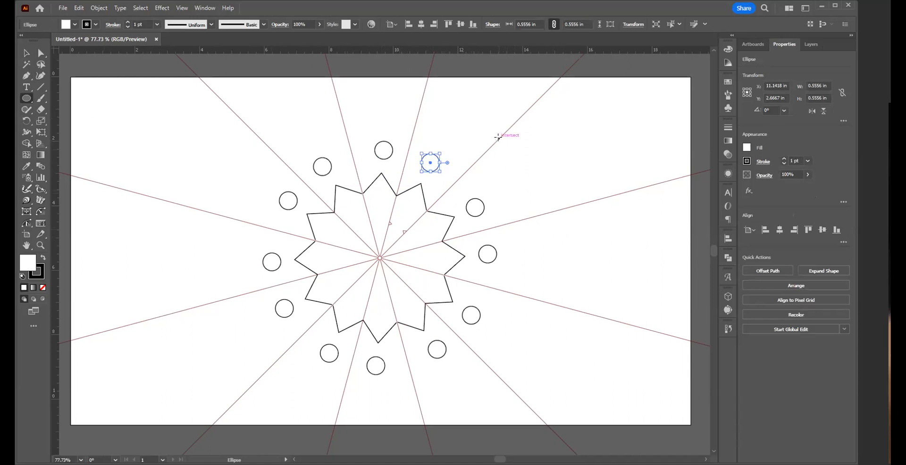
left_click_drag(498, 137, 512, 153)
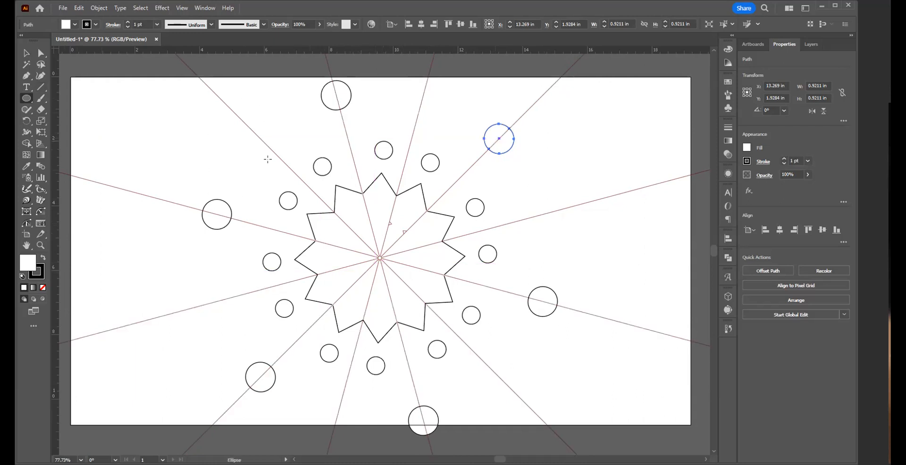
Step: Draw a straight Pen path from about X 10.54, Y 3.47 in on the star's edge to the steep axis at about X 10.44, Y 2.39 in
key("p")
left_click(387, 183)
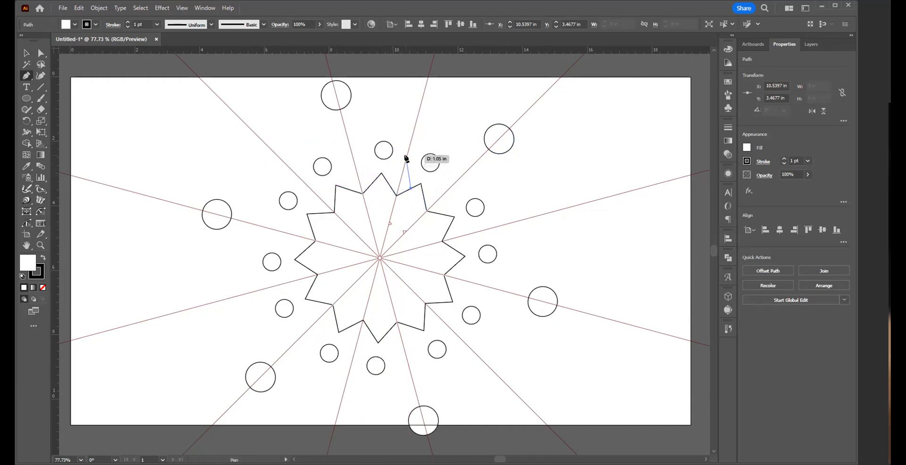
left_click(409, 156)
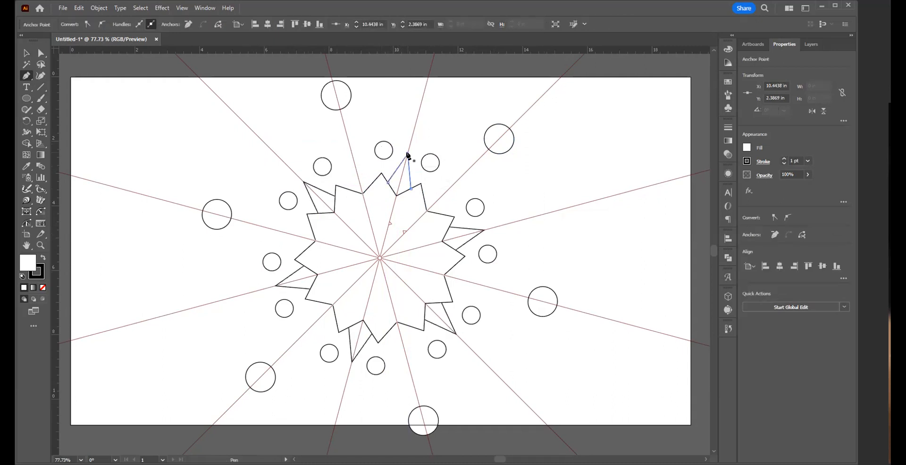
key("v")
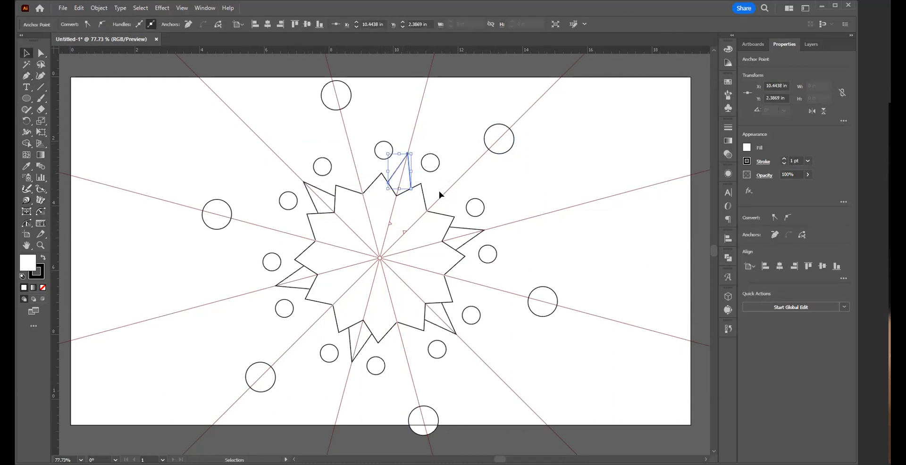
left_click(542, 195)
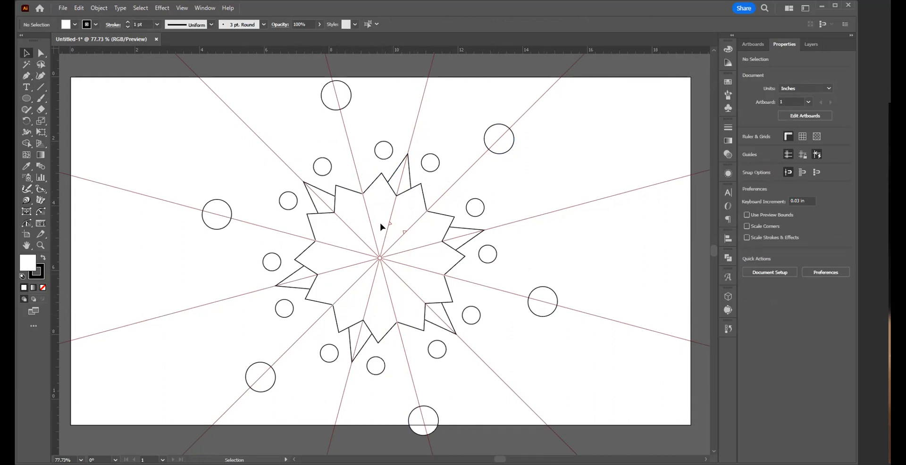
Step: Connect the small source circle to the large circle on the 45° axis with a Pen line ending at about X 12.83, Y 2.07 in
key("p")
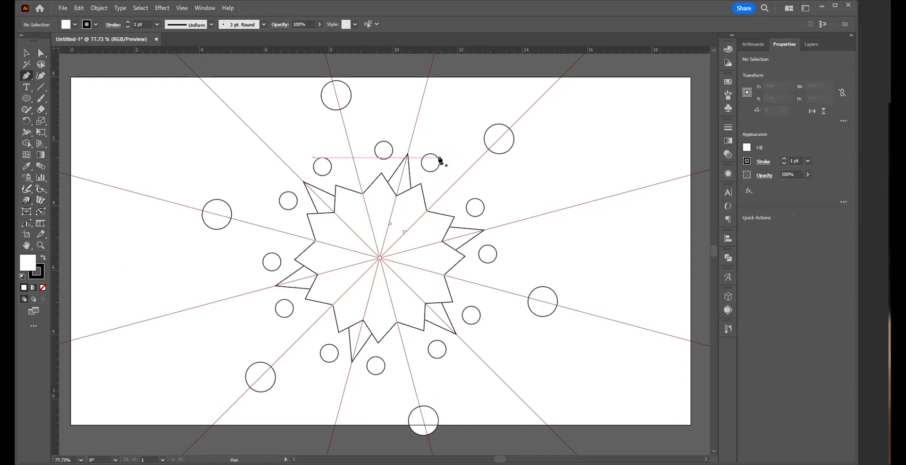
left_click(438, 157)
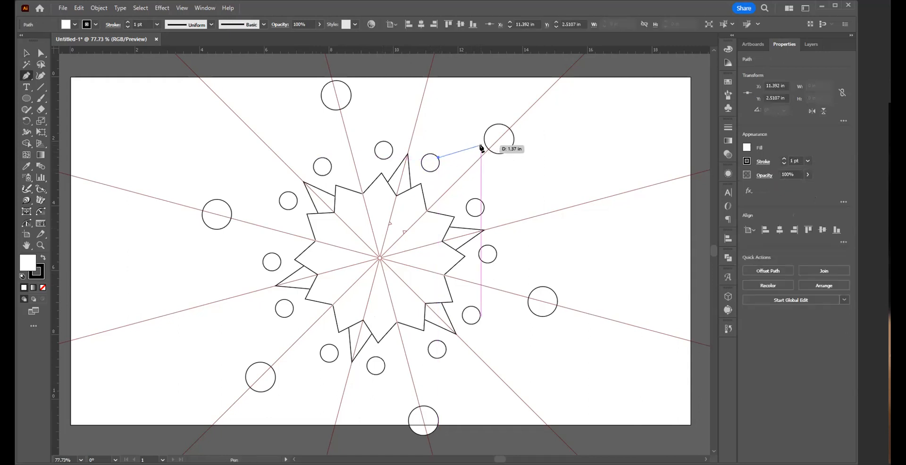
left_click(486, 144)
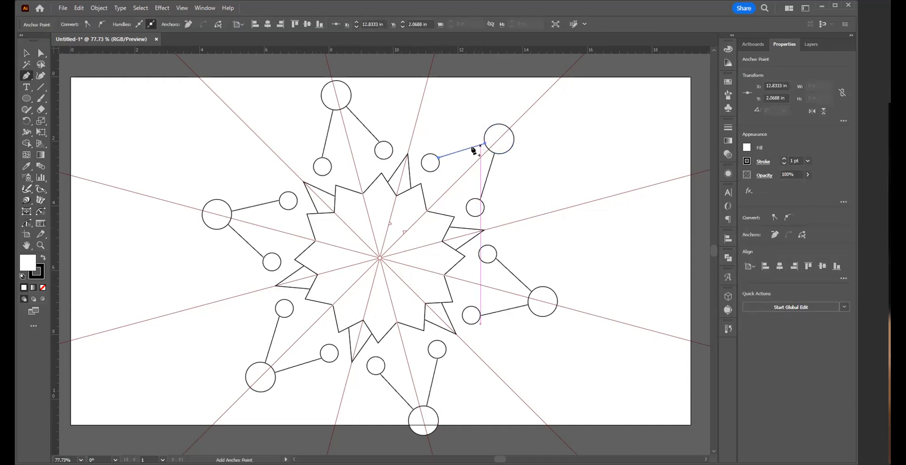
key("v")
left_click(454, 135)
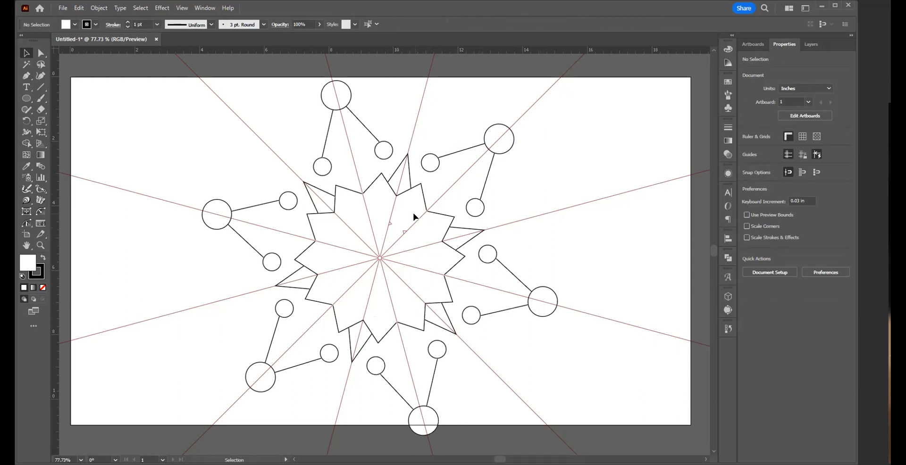
Step: Draw a Pen line inside the star from the steep axis at about X 9.98, Y 4.30 in to the 45° axis at about X 10.56, Y 4.62 in
key("p")
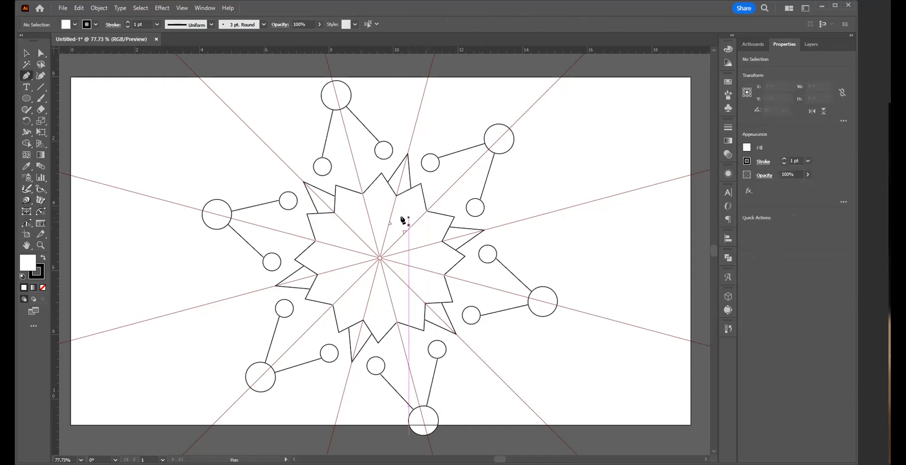
left_click(393, 216)
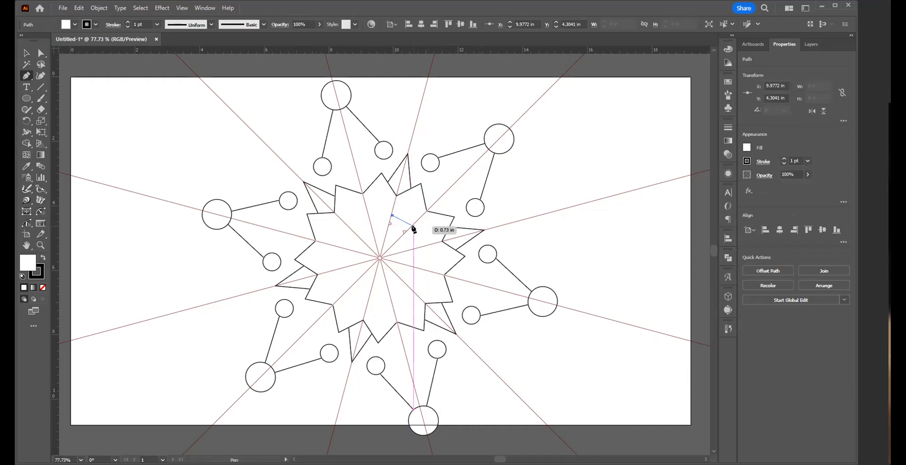
left_click(411, 226)
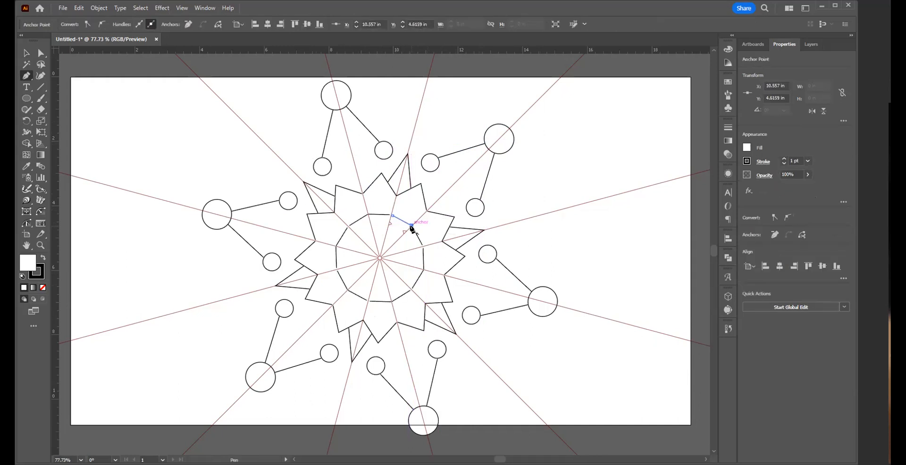
key("v")
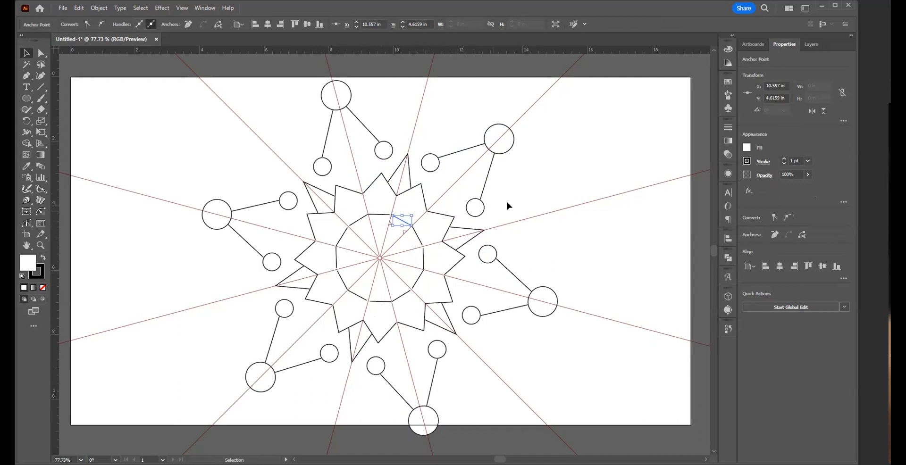
left_click(519, 205)
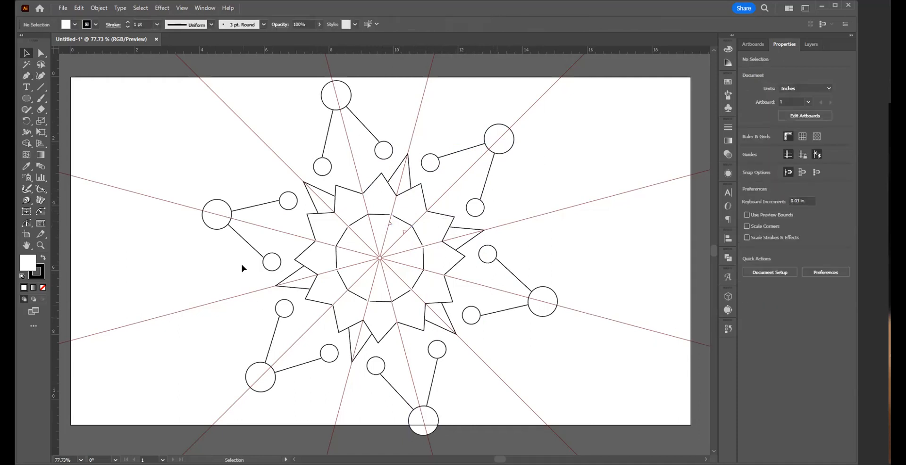
Step: Draw a circle about 0.36 in wide centred on the inner line segment, and select the artwork to check which parts are editable
left_click(31, 100)
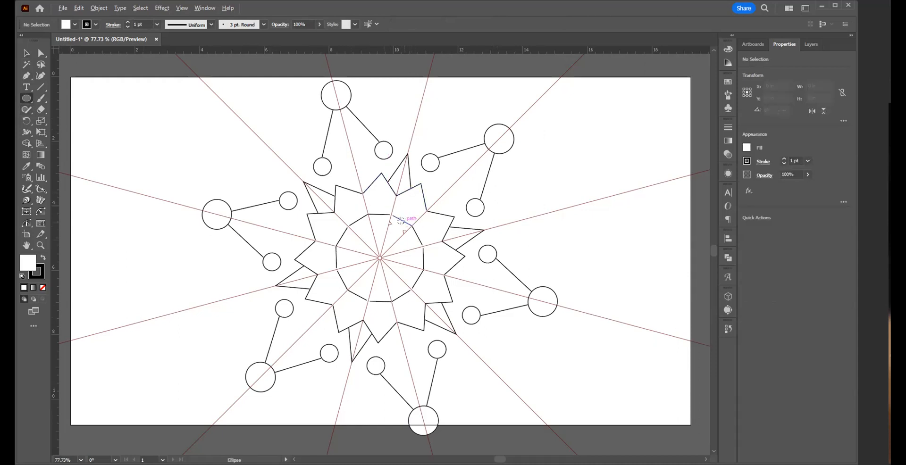
left_click_drag(399, 219, 404, 223)
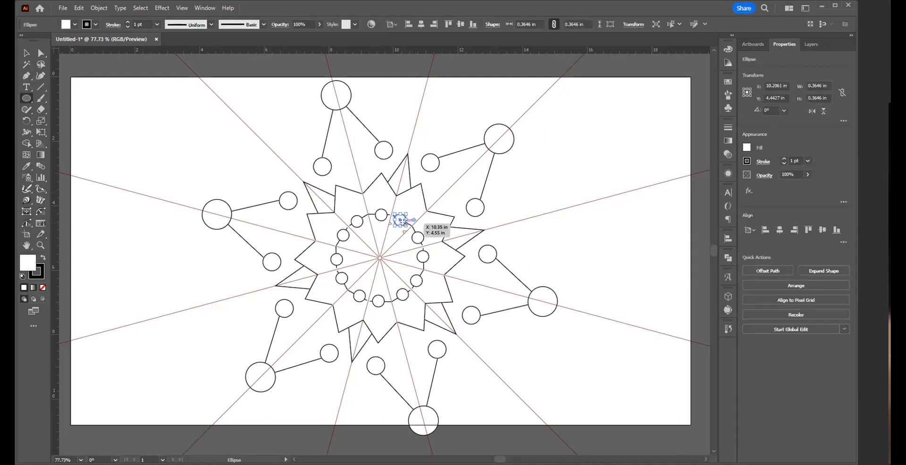
key("v")
left_click(520, 216)
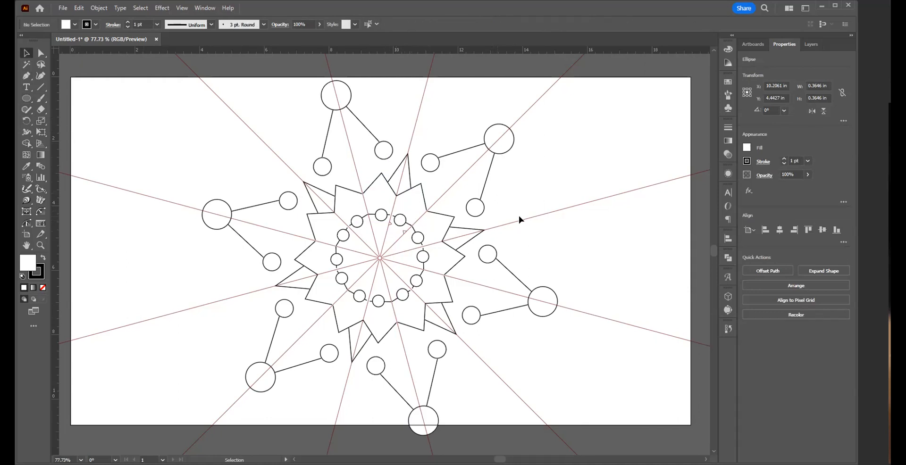
left_click(425, 185)
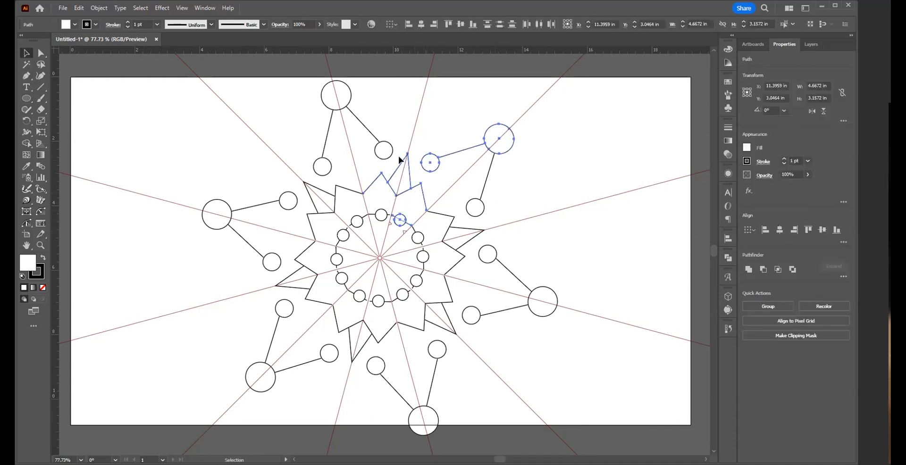
left_click(548, 174)
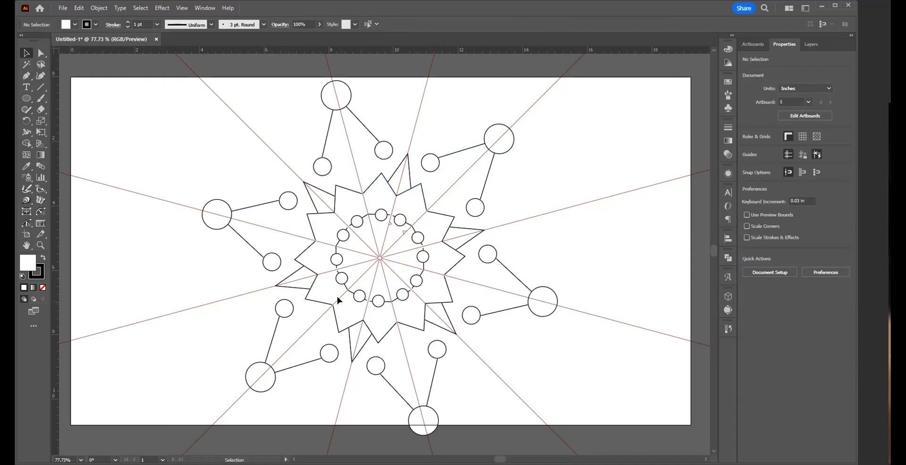
Step: Draw a Pen line from the 45° axis below the large circle across the steep axis to about X 10.24, Y 3.24 in
key("p")
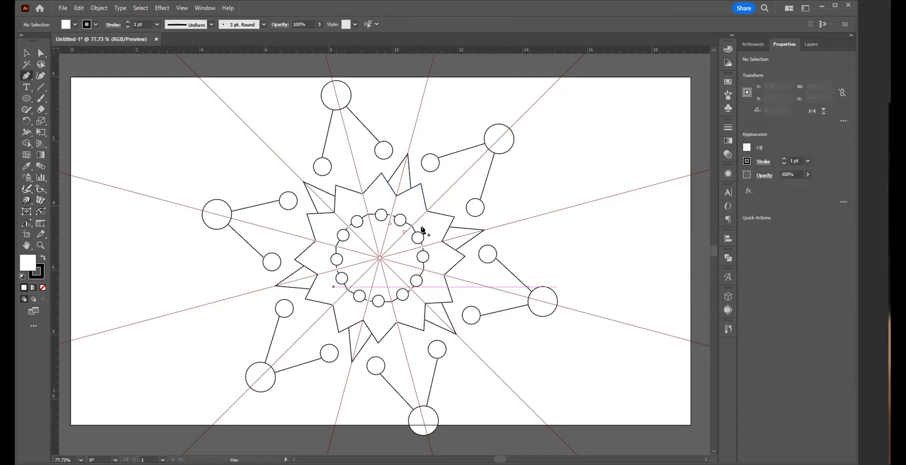
left_click(475, 160)
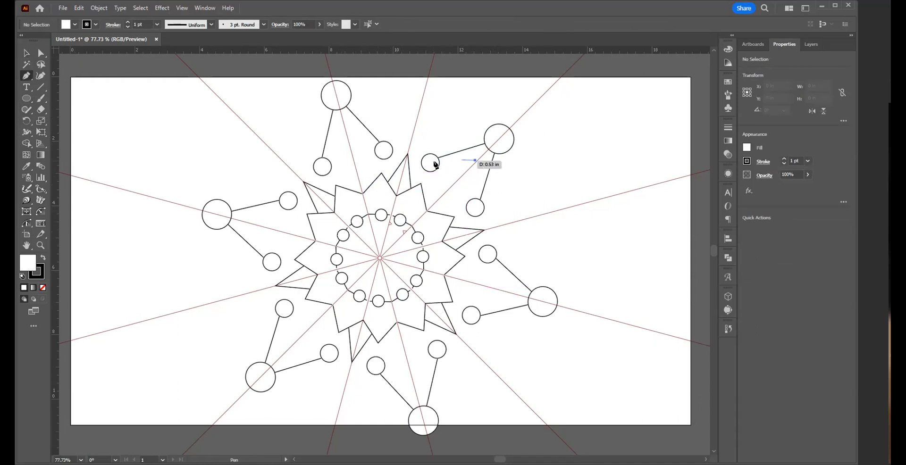
left_click(400, 179)
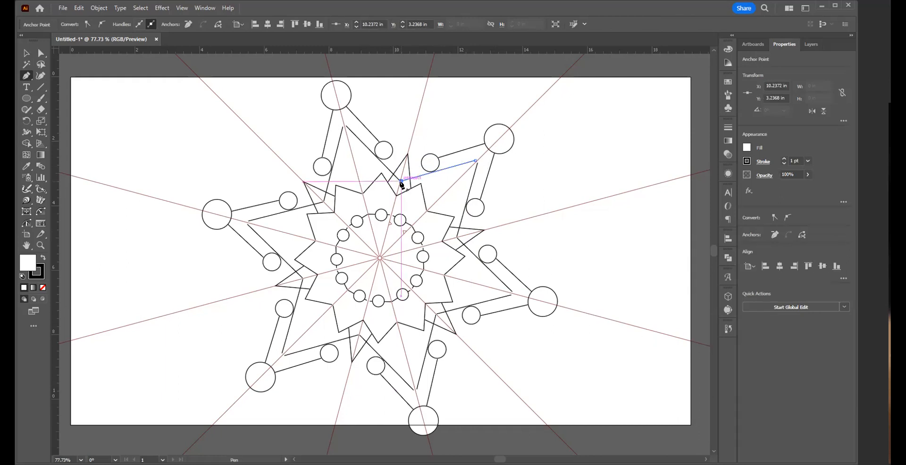
key("v")
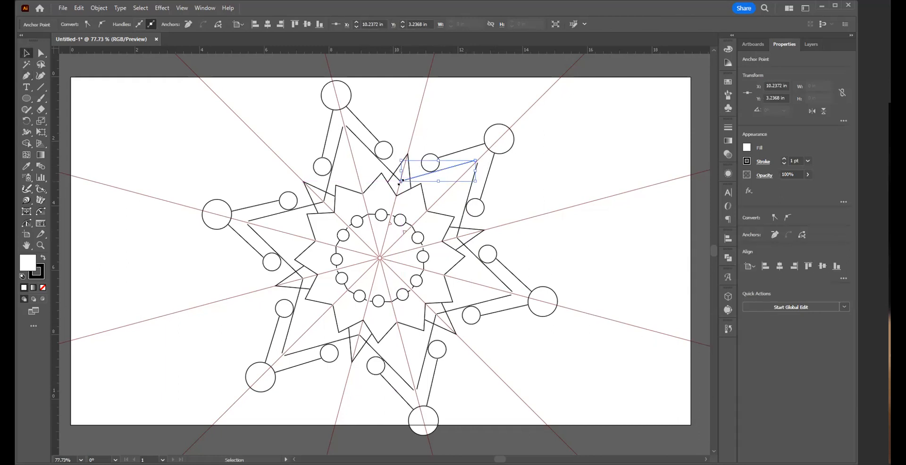
Step: Try a Pen line from the steep axis at about X 10.81, Y 1.06 in to the small source circle, and undo it
key("p")
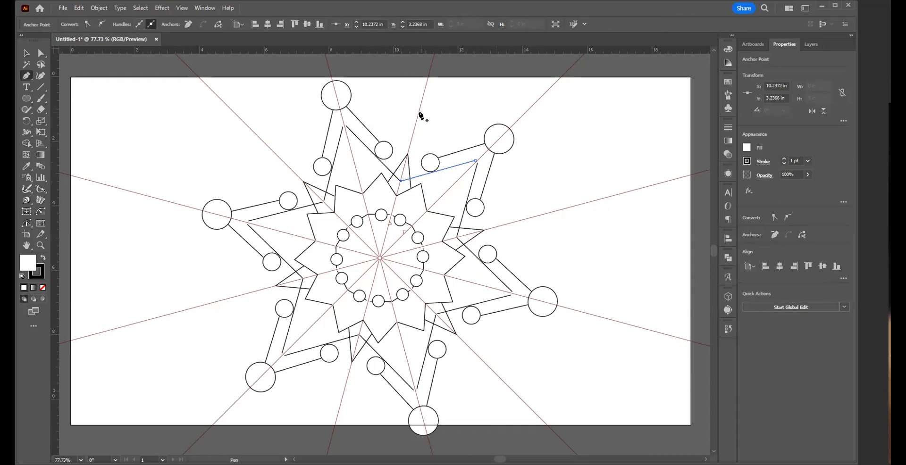
left_click(419, 111)
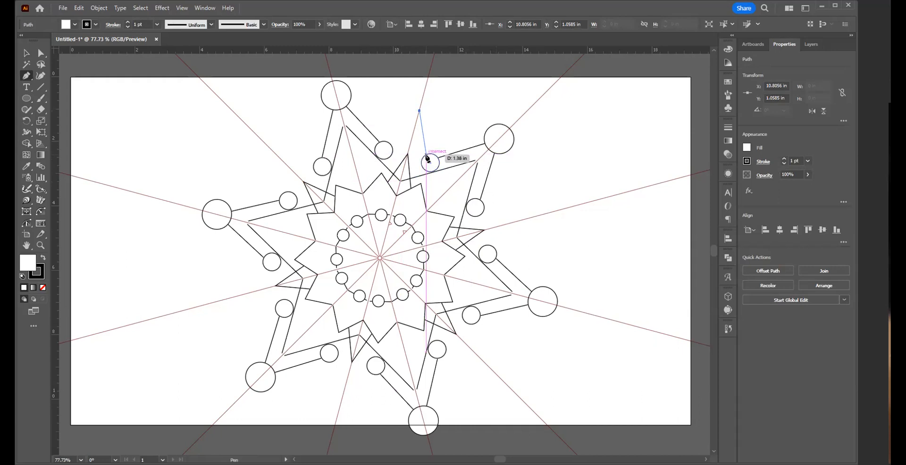
left_click(426, 156)
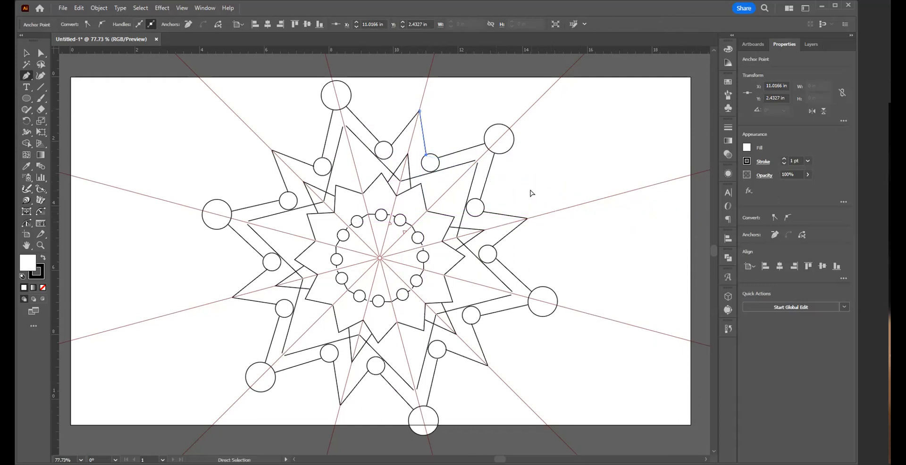
key("ctrl+z")
key("ctrl+z")
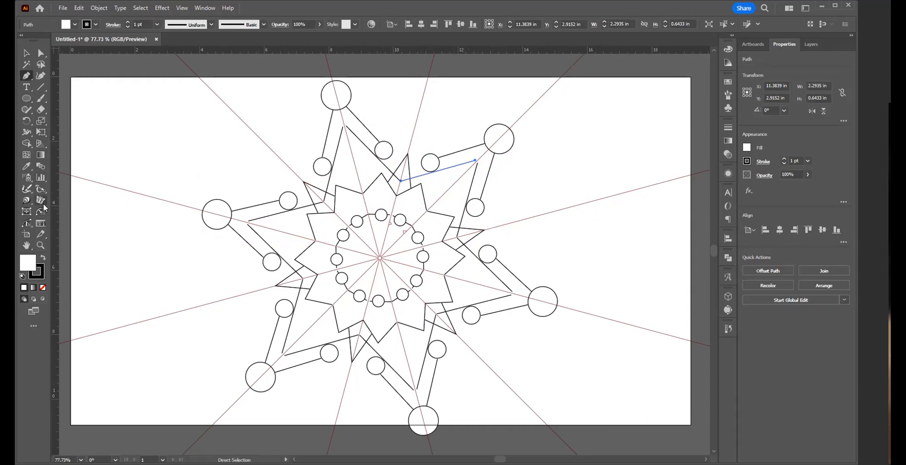
Step: Try moving the MirrorMe axes' centre to about X 10.11, Y 4.91 in and applying the mirroring persistently to the layer, and undo it
left_click(41, 201)
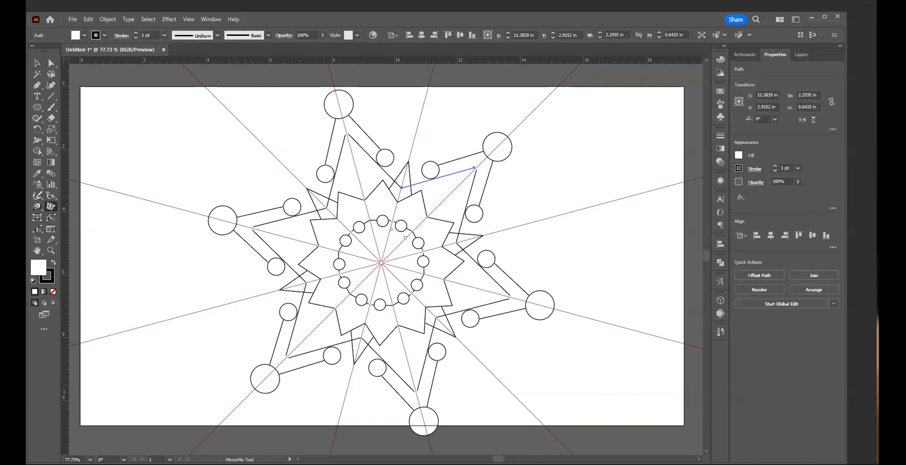
left_click_drag(382, 263, 399, 316)
left_click_drag(500, 351, 397, 241)
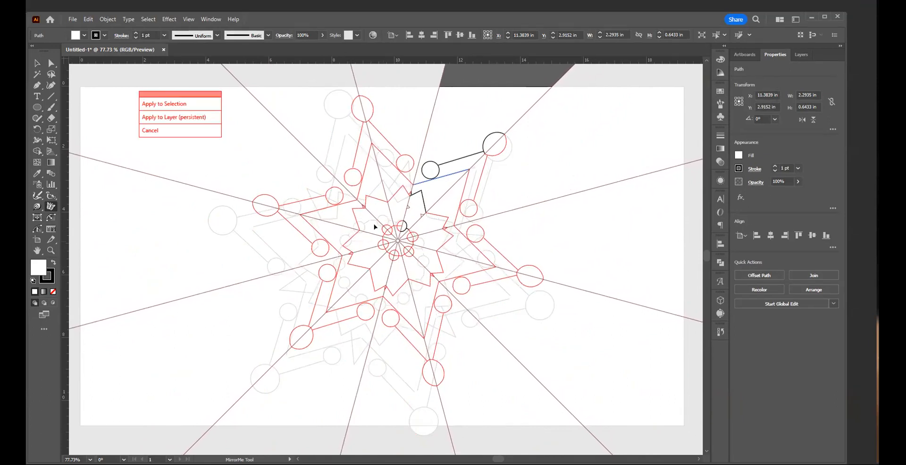
left_click(175, 118)
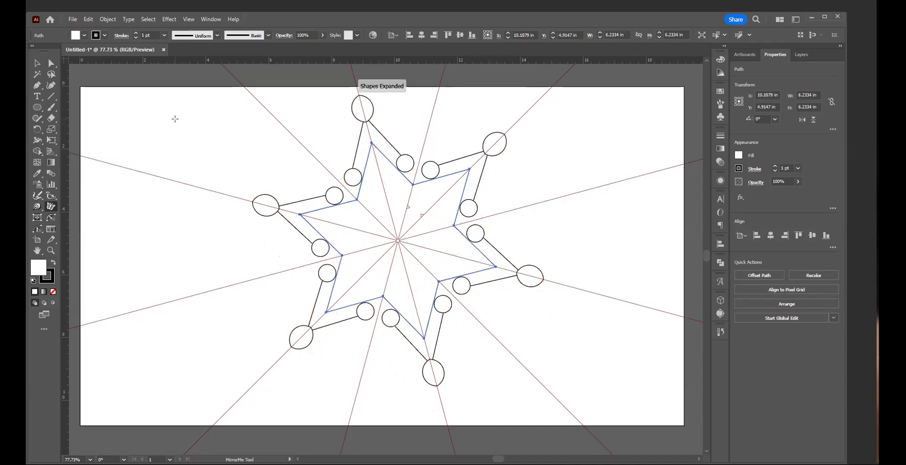
key("v")
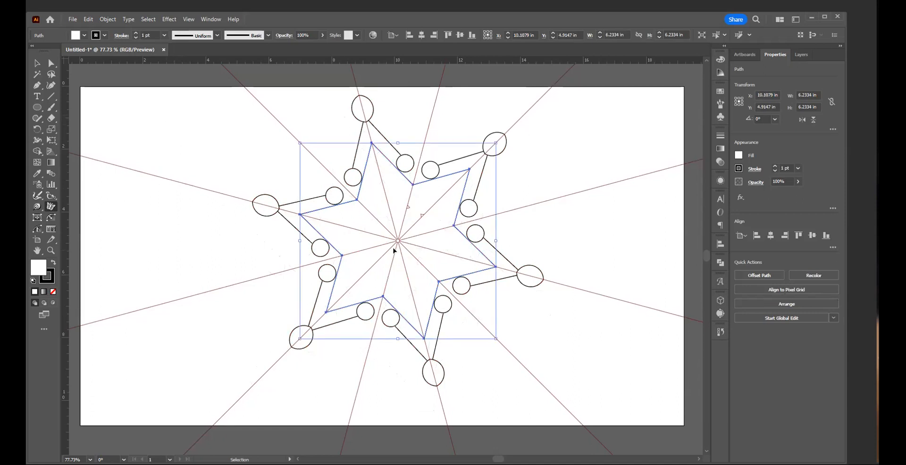
key("ctrl+z")
key("ctrl+z")
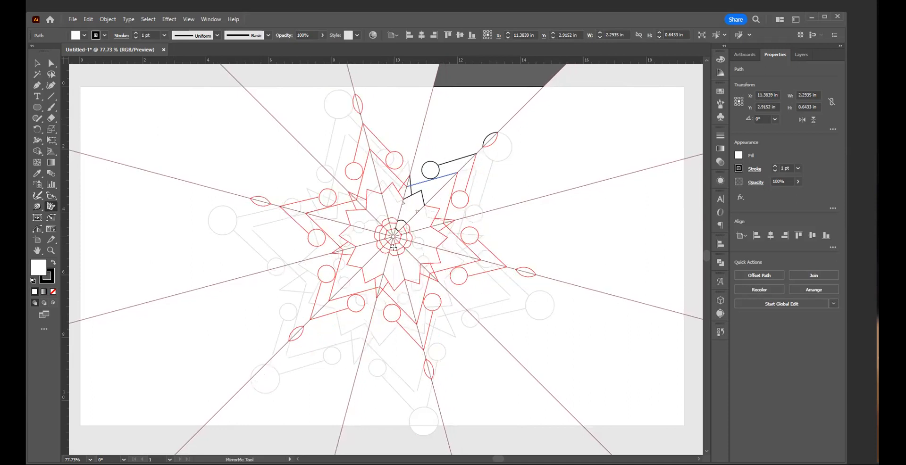
Step: Try moving the axes' centre to about X 10.11, Y 4.95 in and applying the mirroring to the selection only, and undo it
left_click(393, 247)
left_click_drag(394, 248, 397, 241)
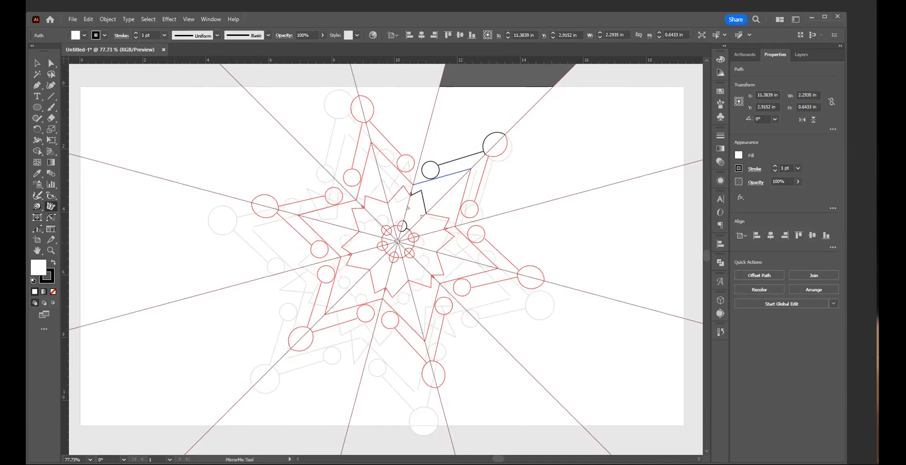
key("Return")
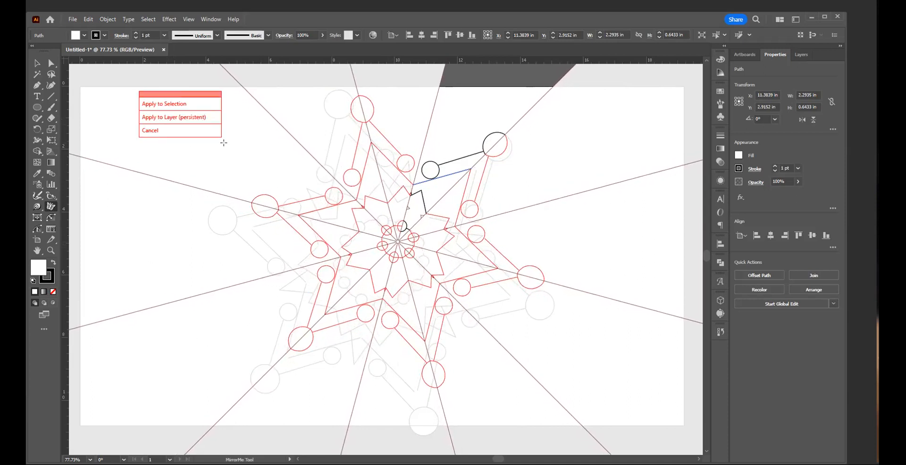
left_click(181, 104)
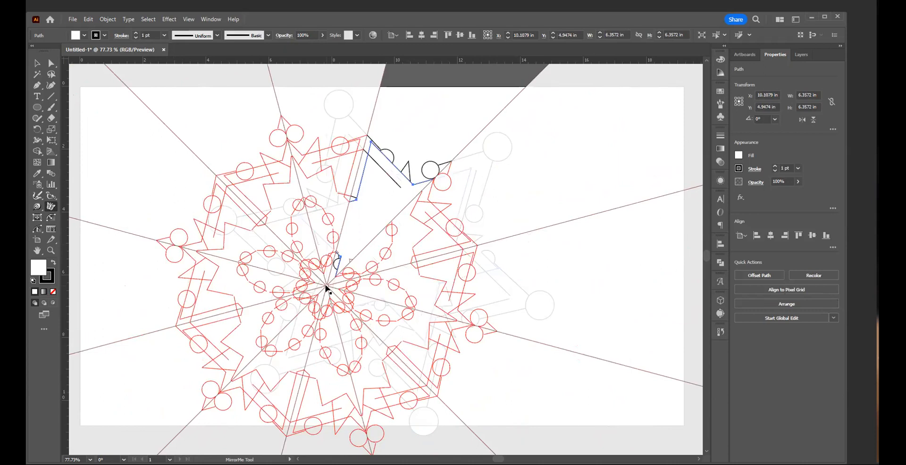
key("ctrl+z")
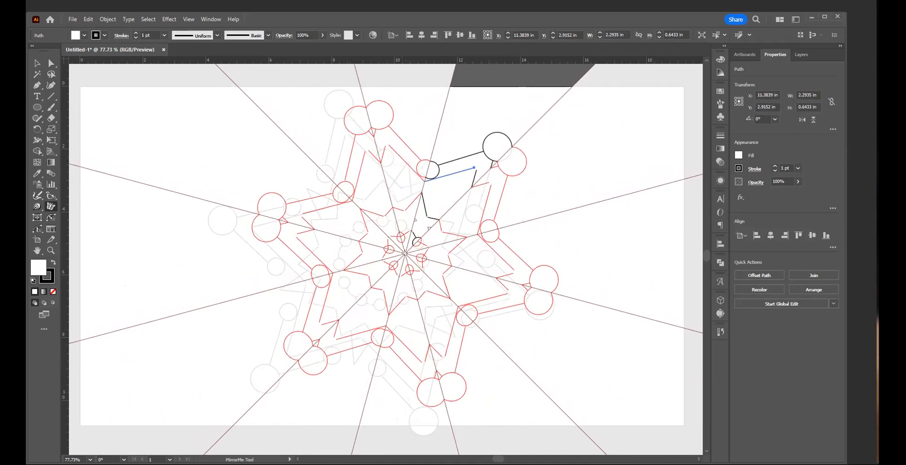
Step: Try moving the axes' centre down and left of the artwork's centre and applying the mirroring persistently to the layer
left_click_drag(350, 276, 351, 295)
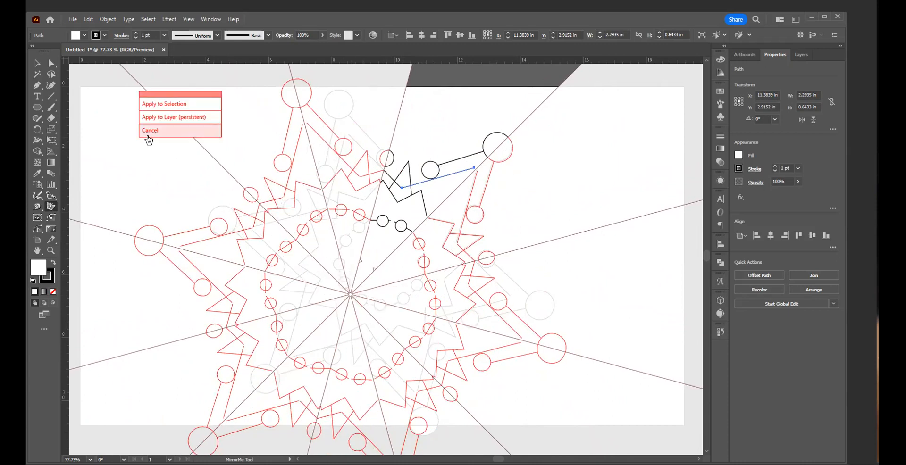
left_click(148, 118)
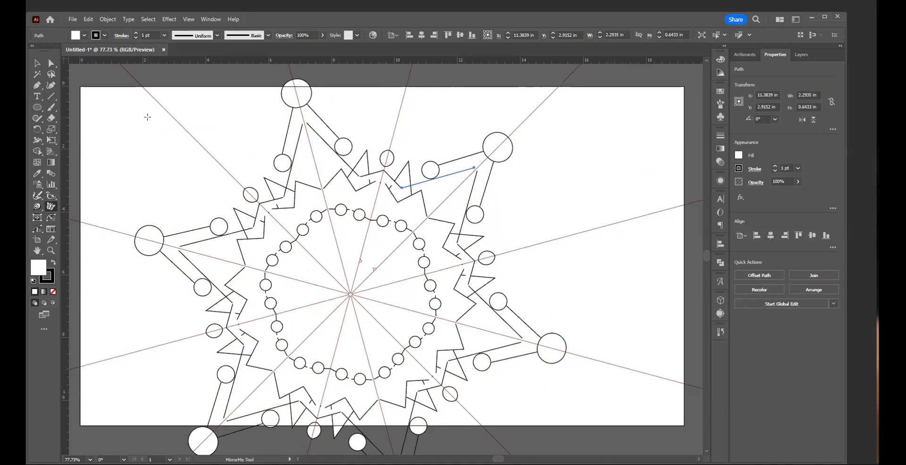
Step: Try moving the axes' centre up inside the small-circle ring with all source artwork selected, and cancel it
key("ctrl+a")
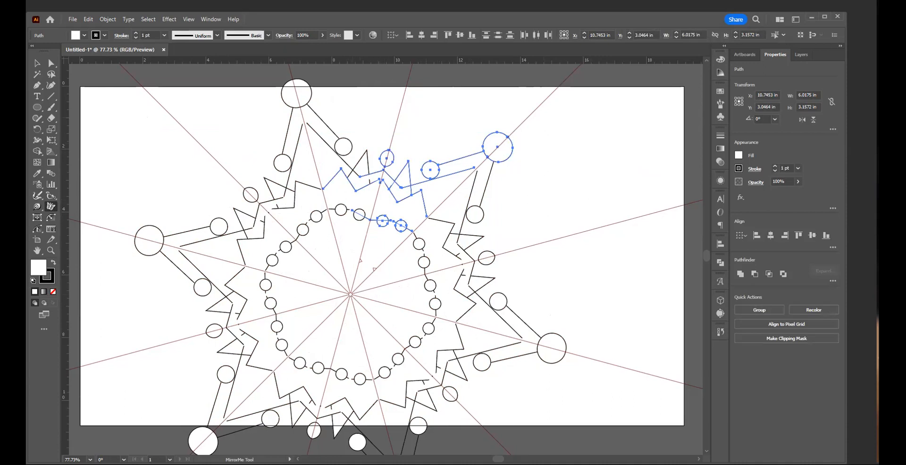
left_click_drag(351, 294, 373, 233)
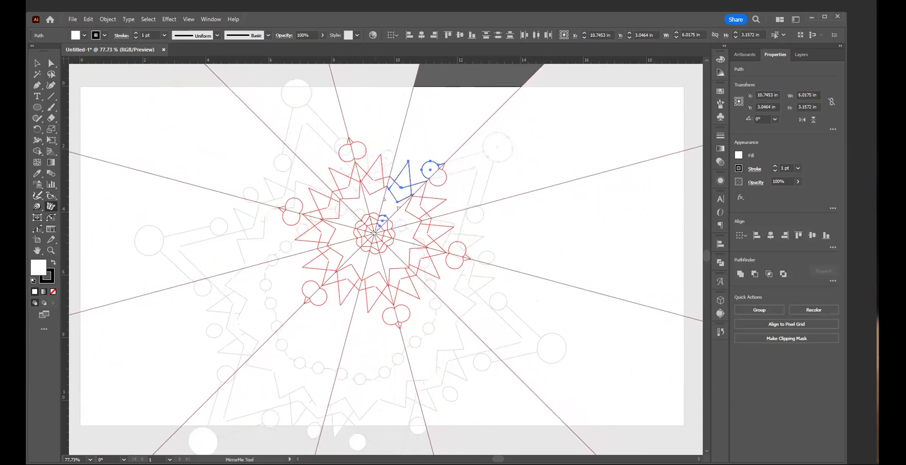
key("Return")
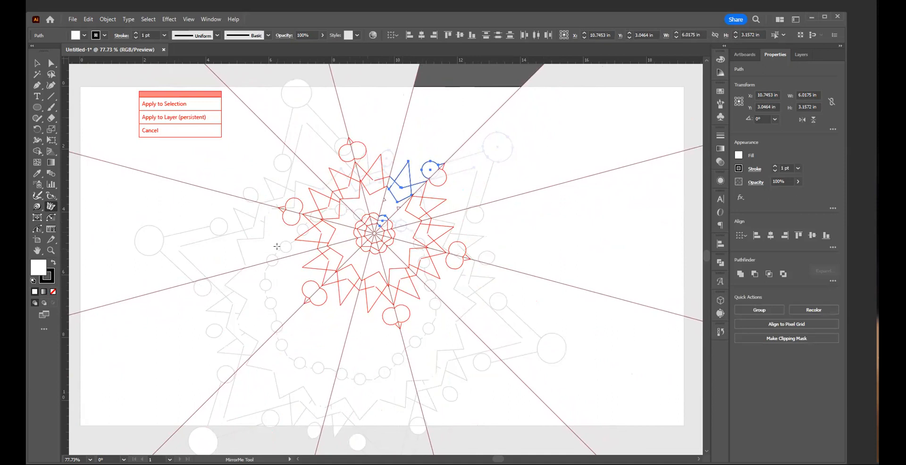
key("ctrl")
key("ctrl+z")
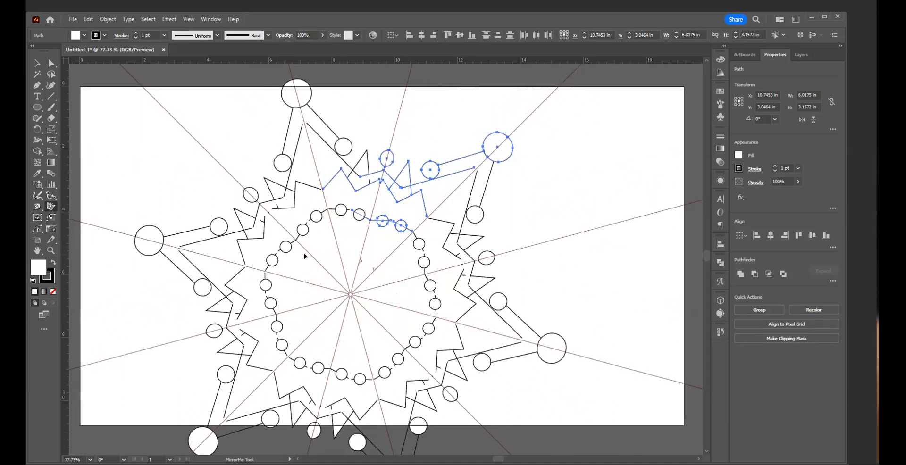
Step: Undo the last persistent mirroring and the last Pen line, and clear the selection
key("ctrl")
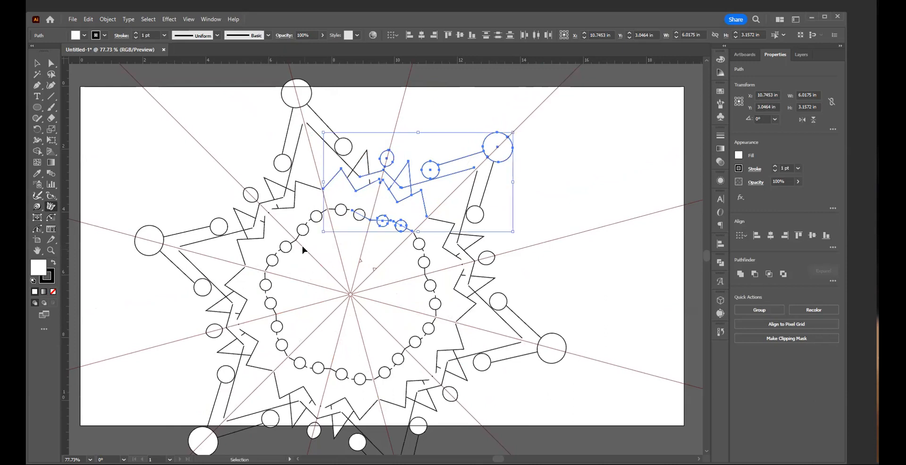
key("ctrl+z")
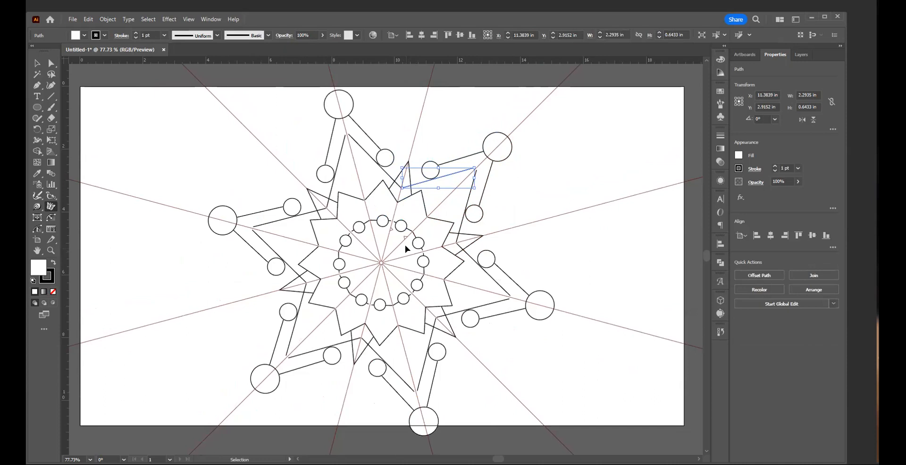
key("ctrl+z")
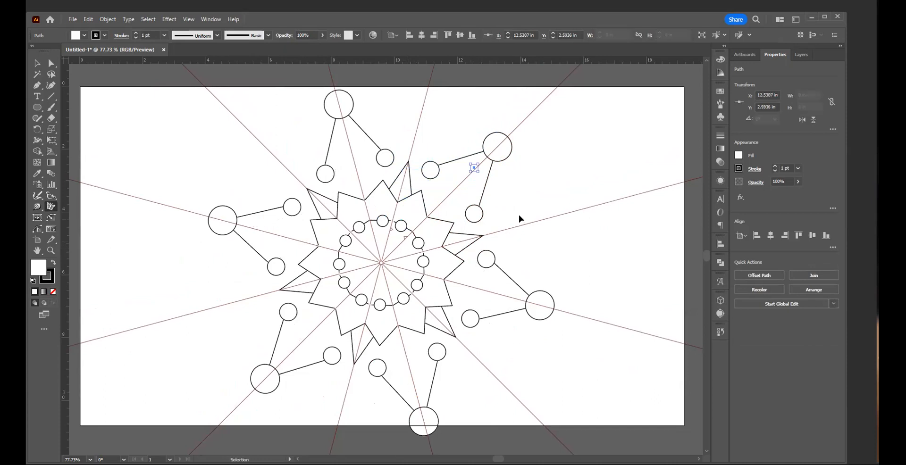
left_click(513, 211)
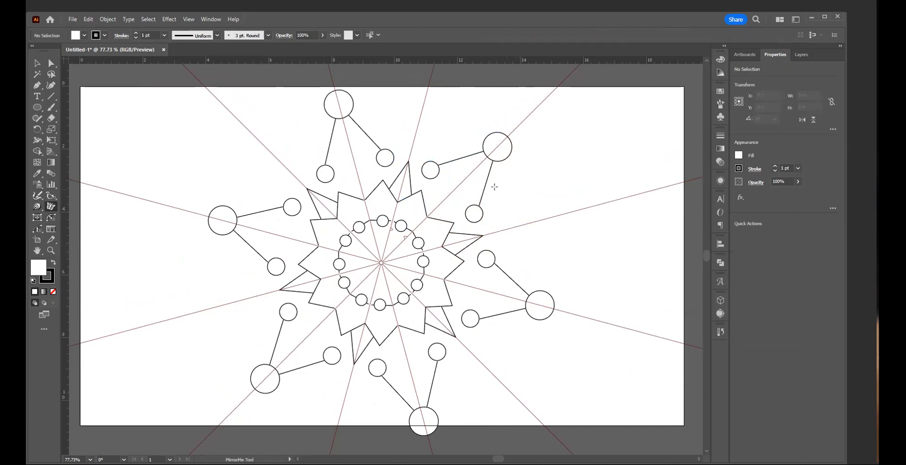
Step: Draw a Pen line from the small outer circle at about X 10.96, Y 2.48 in to the steep axis at about X 10.64, Y 1.67 in
key("p")
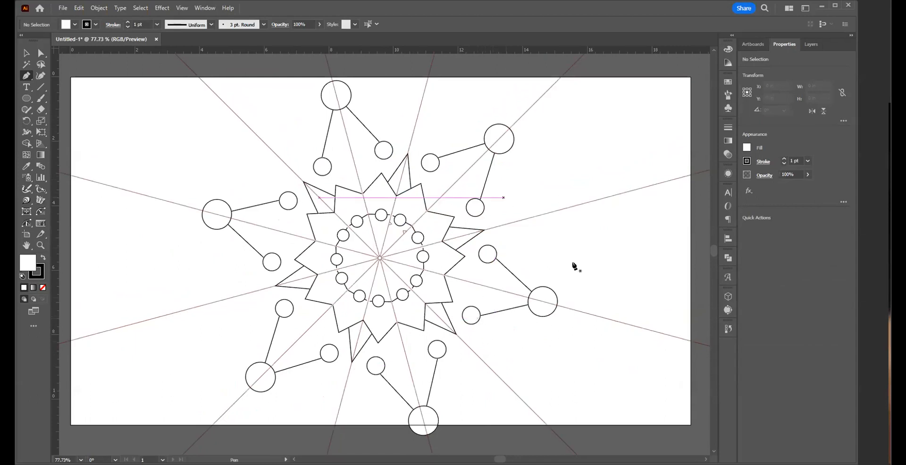
key("a")
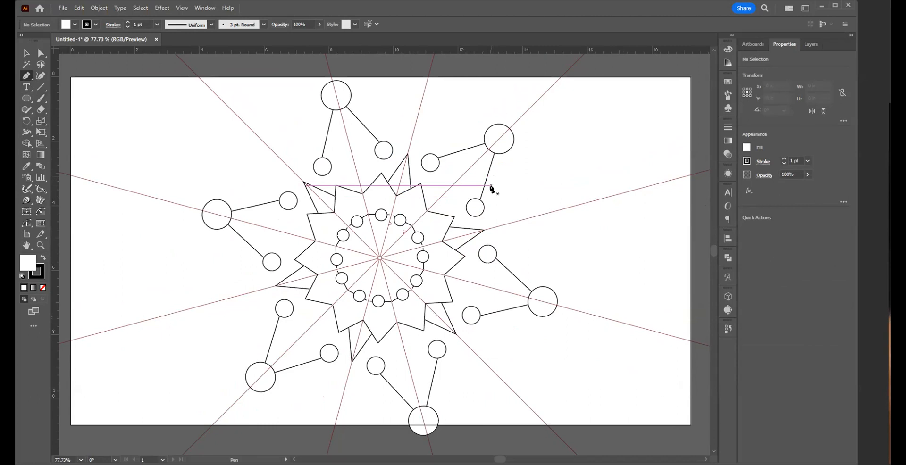
left_click(425, 156)
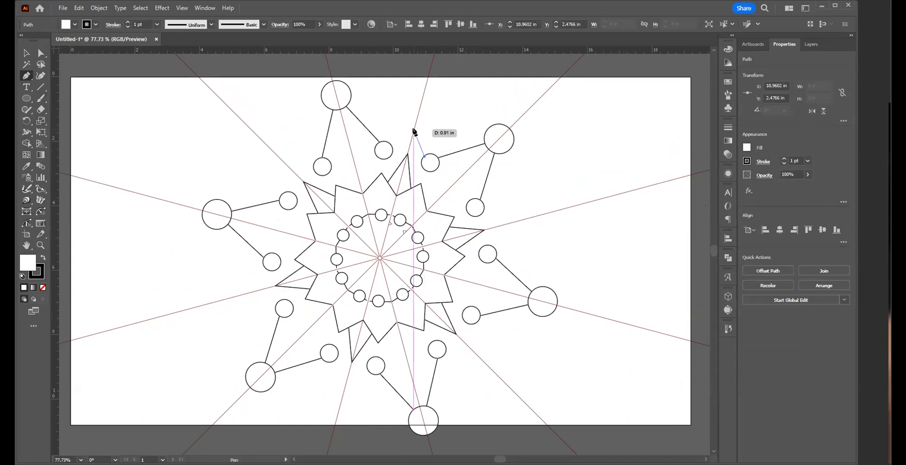
left_click(414, 133)
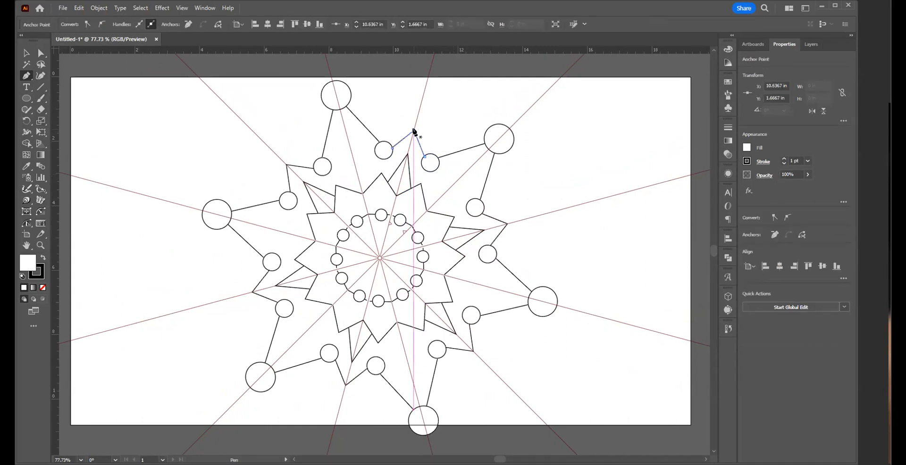
key("v")
left_click(532, 186)
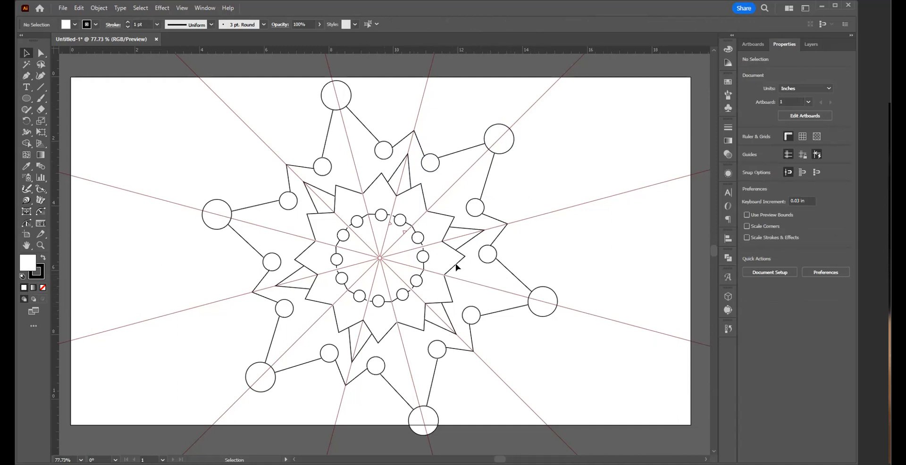
Step: Draw a Pen line from the star's edge at about X 10.91, Y 3.60 in to the 45° axis at about X 12.47, Y 2.71 in
key("p")
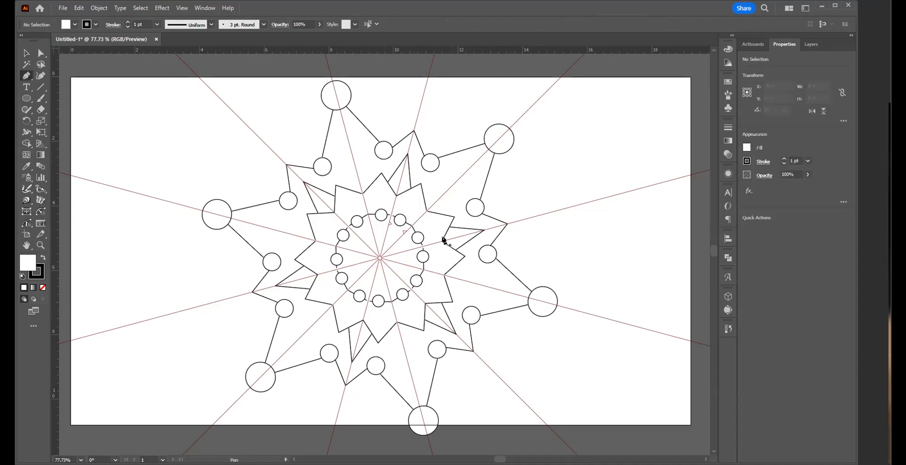
left_click(422, 193)
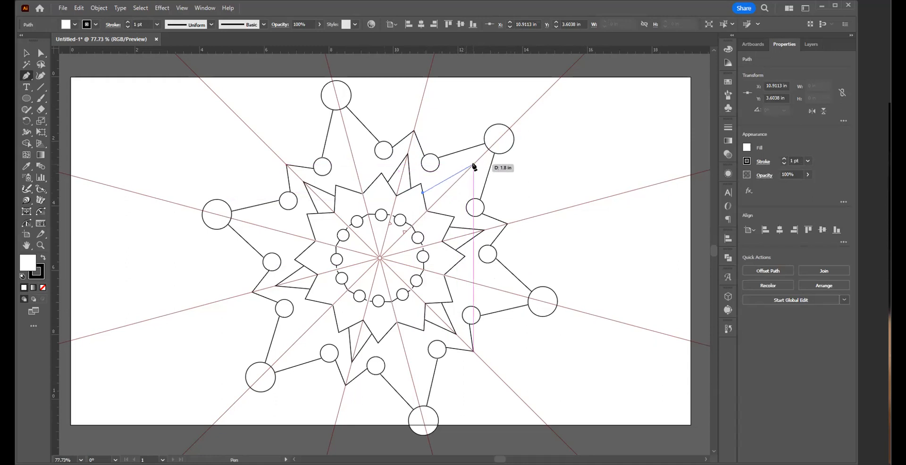
left_click(473, 165)
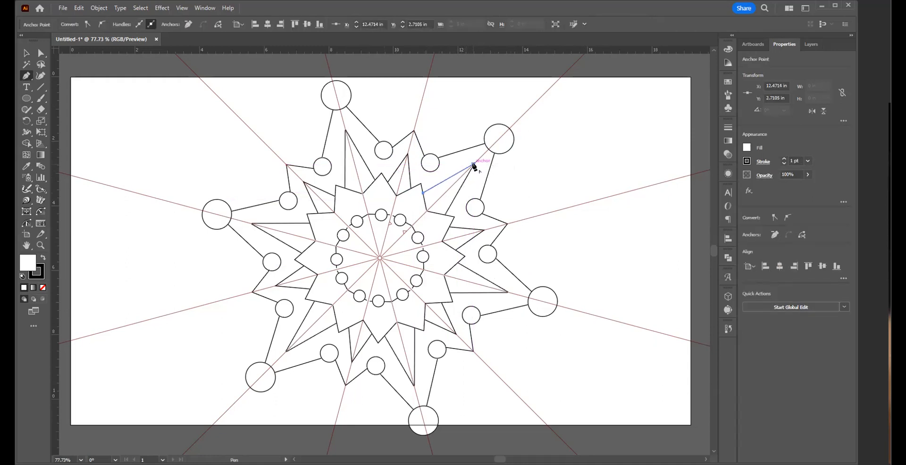
left_click(472, 165, "ctrl")
Step: Draw a Pen line from the inner ring circle at about X 10.32, Y 4.24 in to the star tip at about X 10.85, Y 3.31 in
left_click(404, 213)
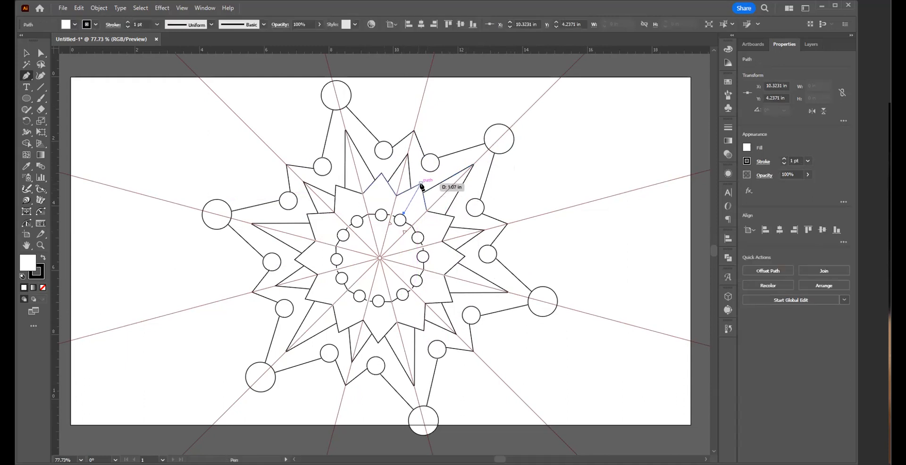
left_click(421, 184)
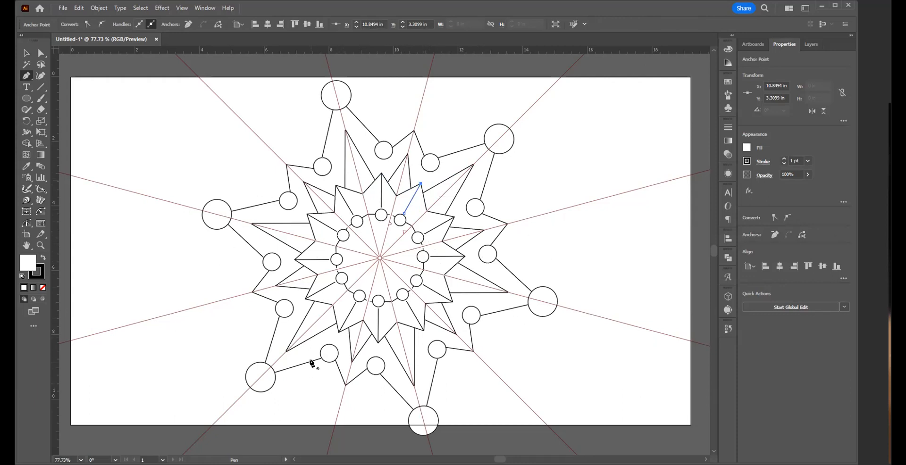
Step: Draw a Pen zigzag inside the ring from about X 9.80, Y 4.89 in through X 9.80, Y 5.17 in to X 10.09, Y 5.11 in
left_click(386, 234)
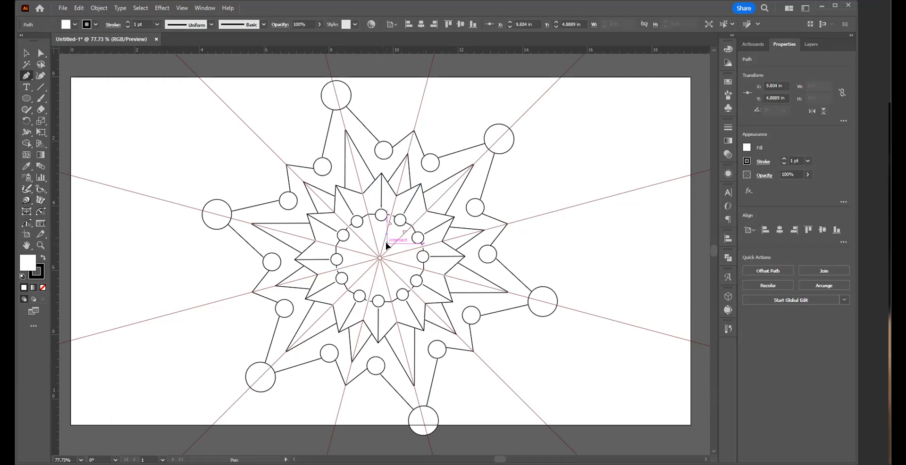
left_click(387, 243)
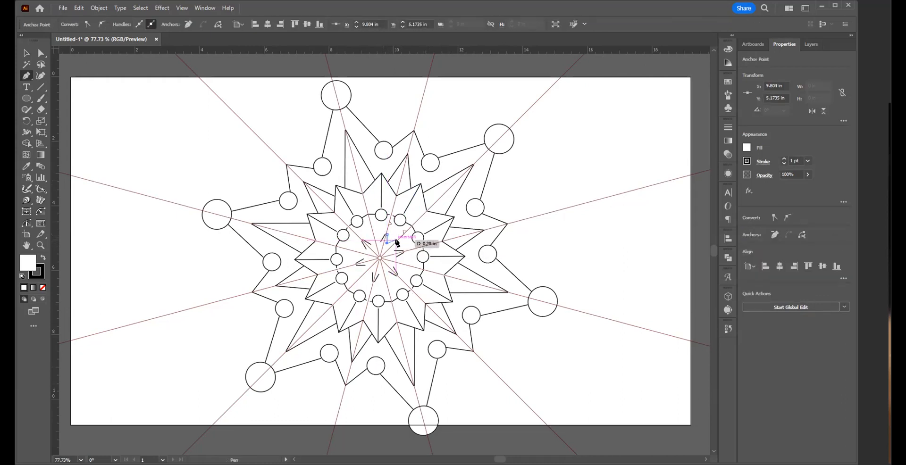
left_click(397, 242)
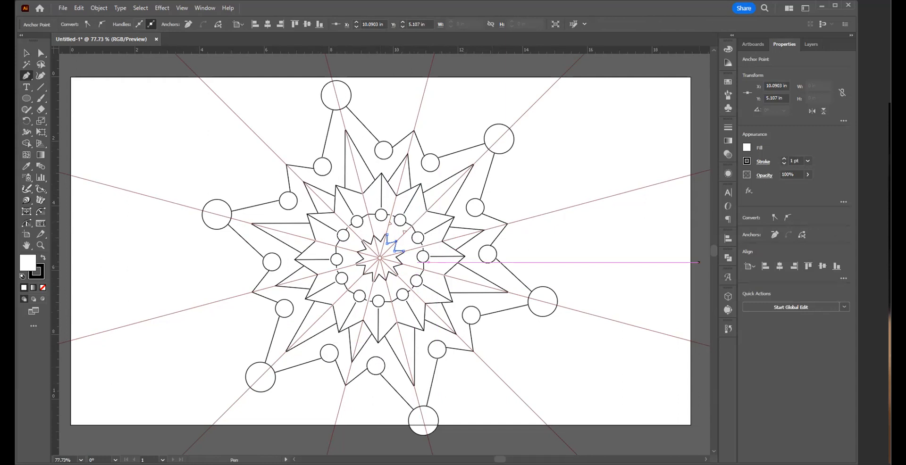
Step: Hide the axis guides and clear the selection
key("ctrl+semicolon")
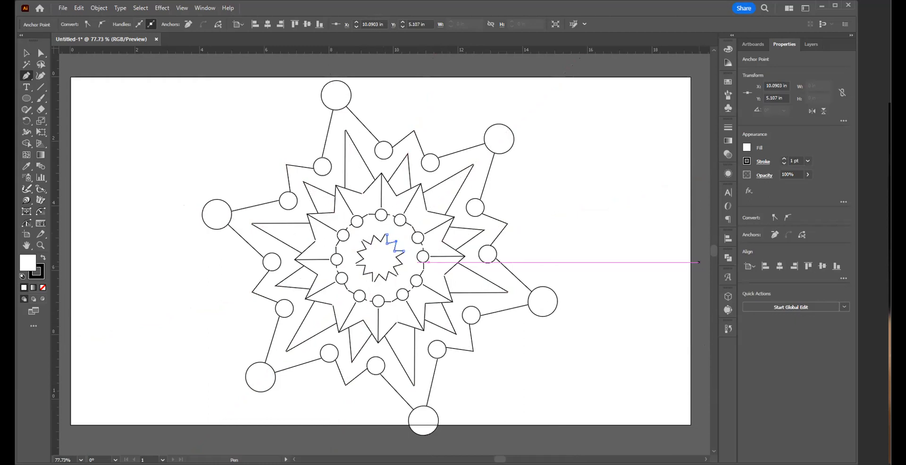
key("v")
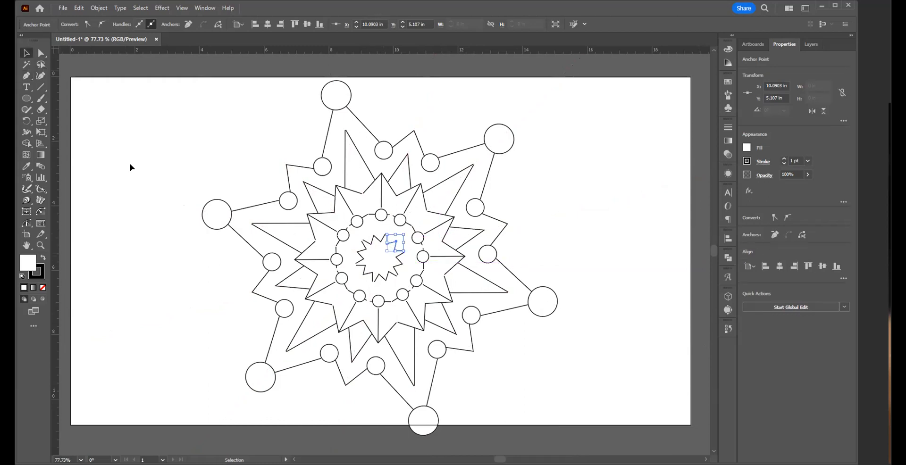
left_click(178, 183)
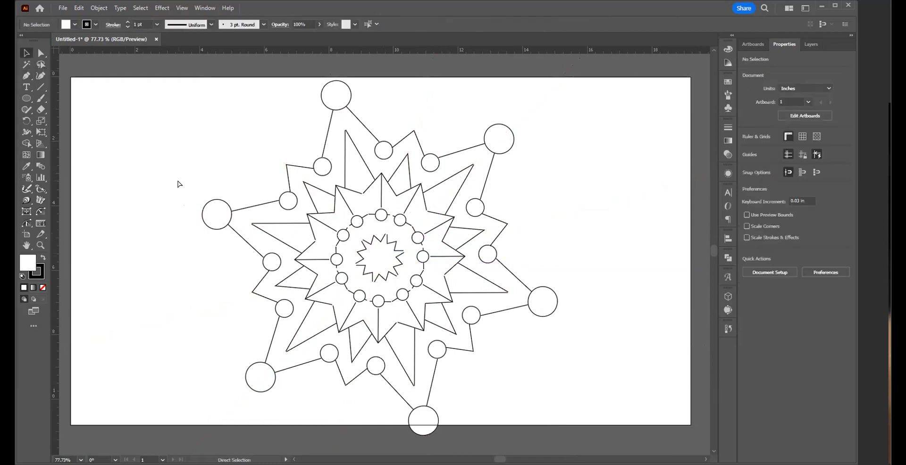
Step: Scale the whole artwork proportionally about its centre to about 10.53 in wide and high, and move it up within the artboard
key("ctrl+a")
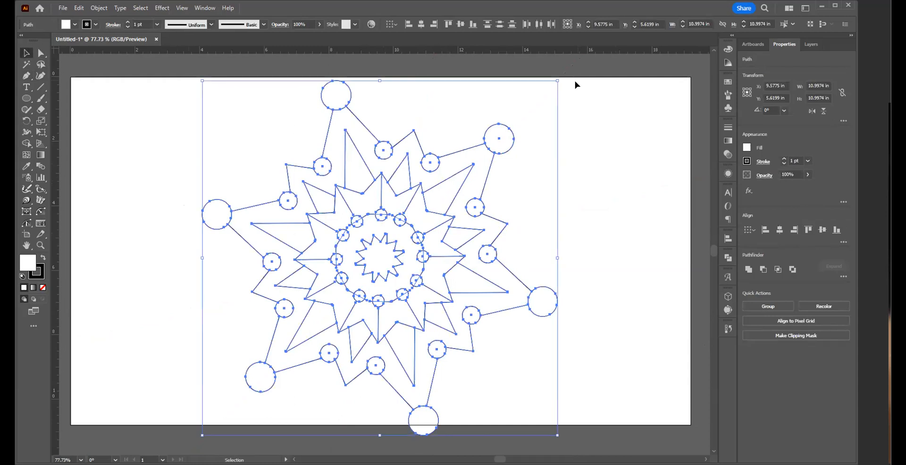
mouse_move(558, 81)
left_mouse_down()
mouse_move(525, 93)
mouse_move(550, 75)
left_mouse_up()
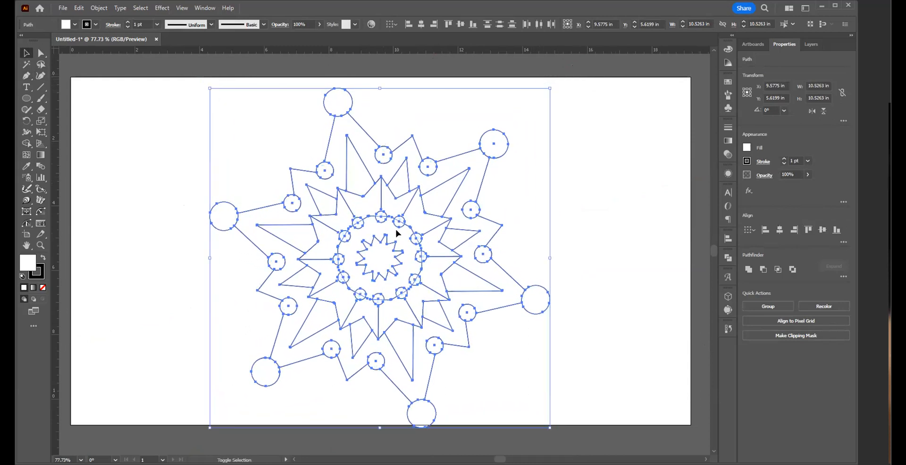
left_click_drag(395, 250, 401, 272)
left_click(609, 243)
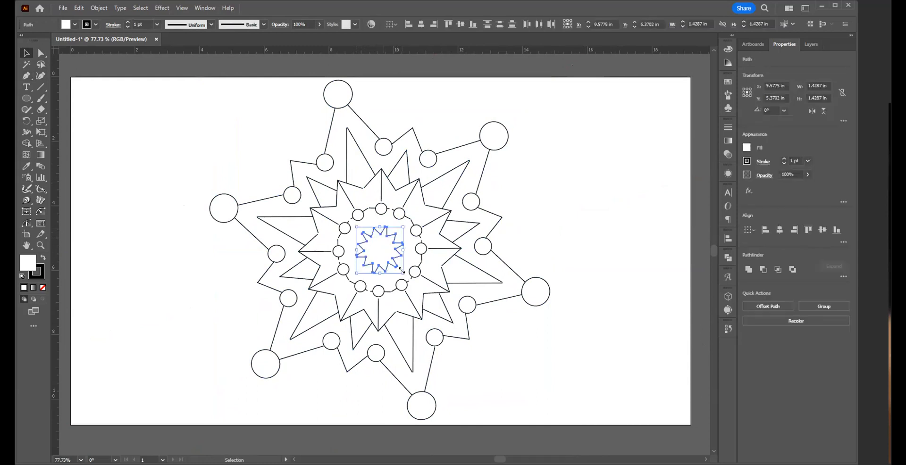
Step: Join the segments of the small central star into one path, check its anchor points, and deselect it
key("a")
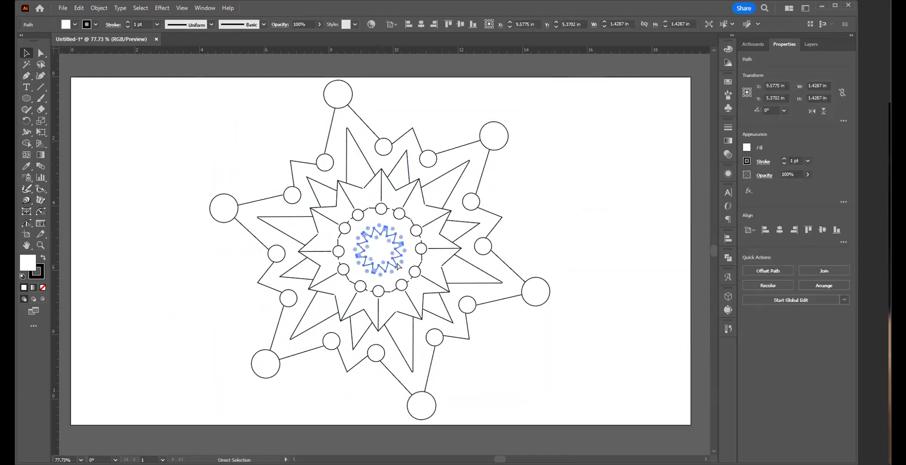
key("v")
left_click(554, 316)
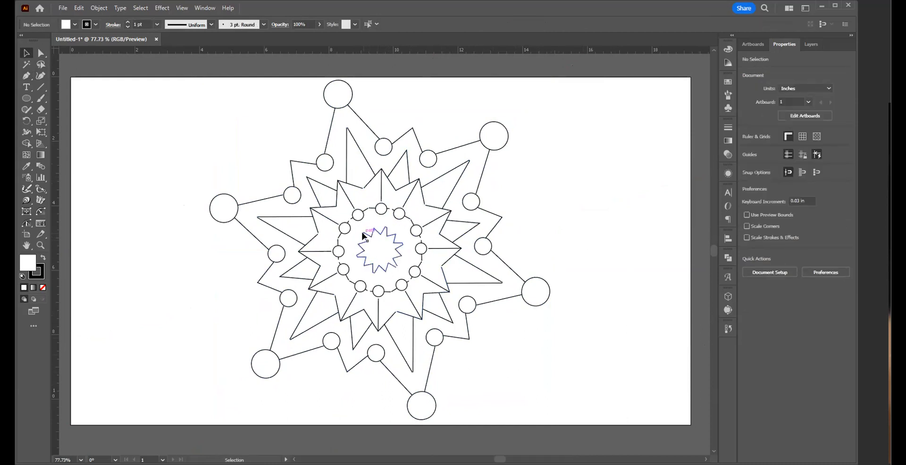
left_click_drag(357, 231, 399, 278)
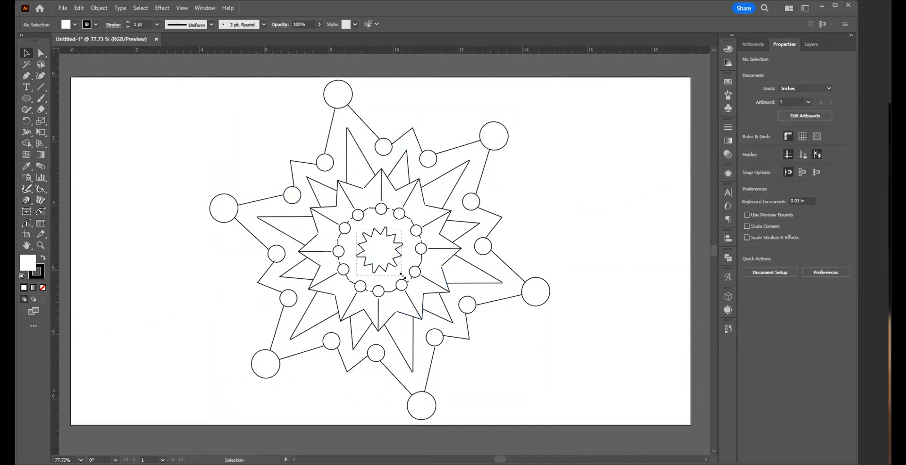
key("a")
key("v")
left_click(552, 361)
left_click_drag(353, 225, 353, 224)
key("a")
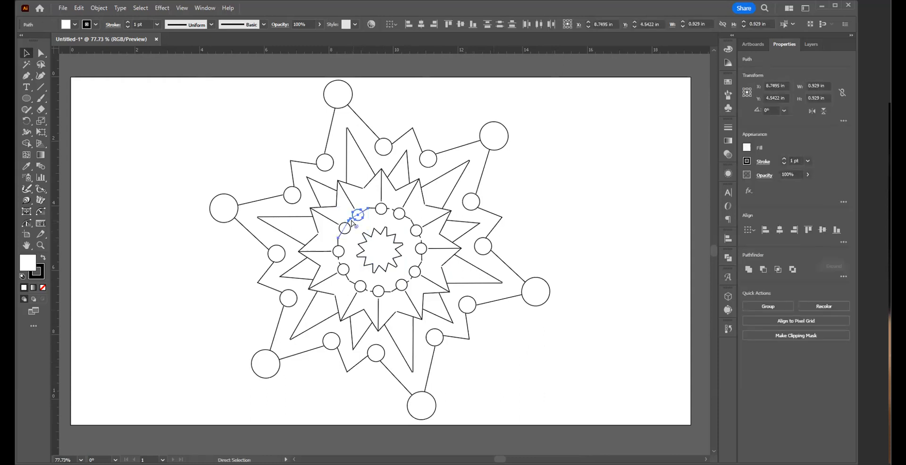
left_click(381, 224)
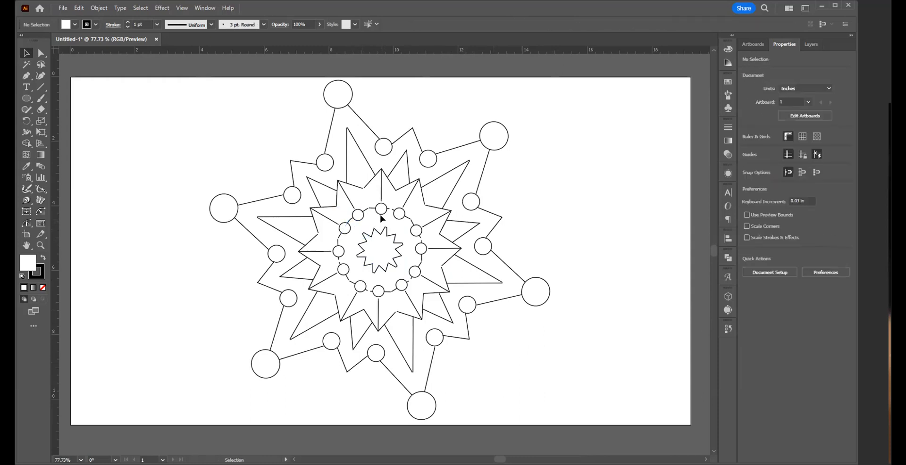
left_click(370, 212)
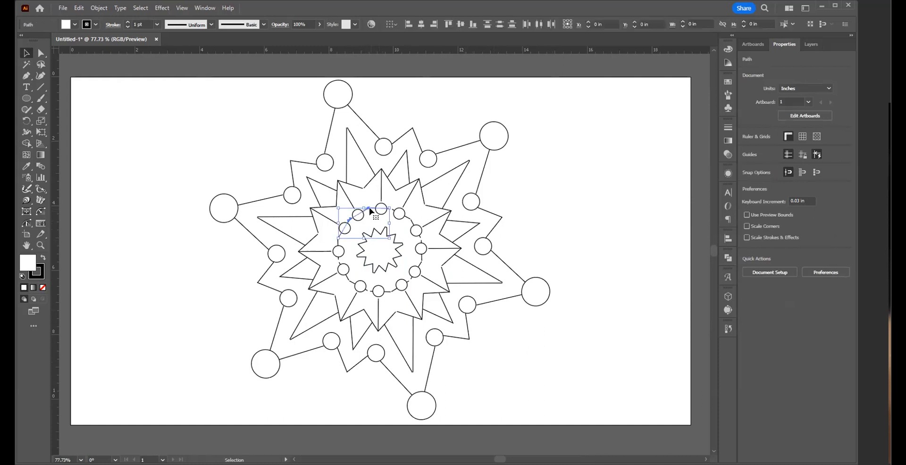
left_click_drag(369, 211, 375, 211)
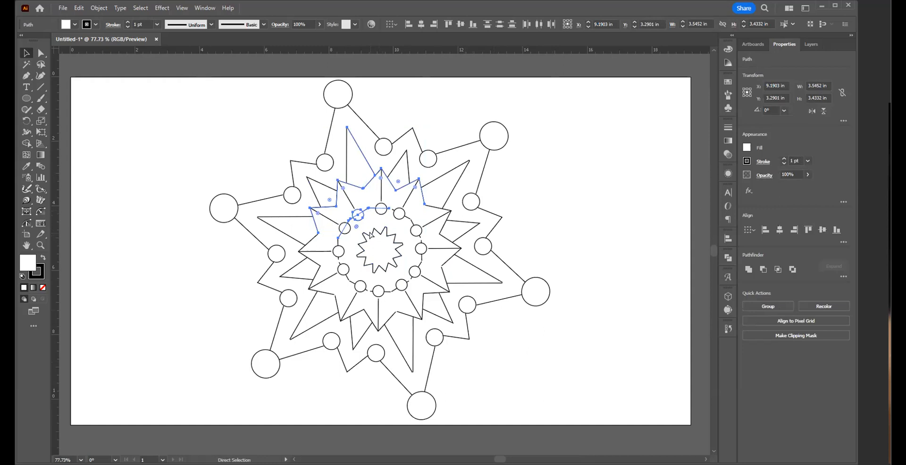
left_click(587, 216)
Step: Join the two open ends at the tip of the tall spike below the topmost outer circle into one corner
left_click_drag(372, 210, 541, 358)
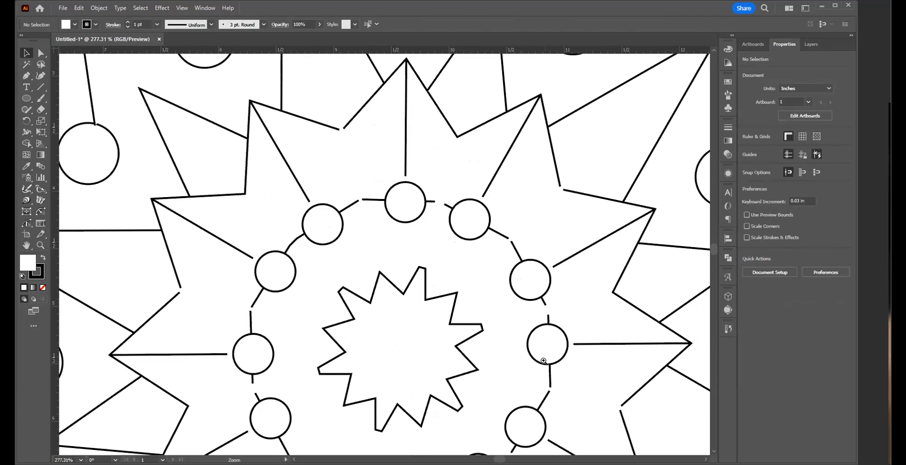
left_click_drag(367, 178, 443, 392)
left_click_drag(414, 263, 422, 330)
left_click(376, 217)
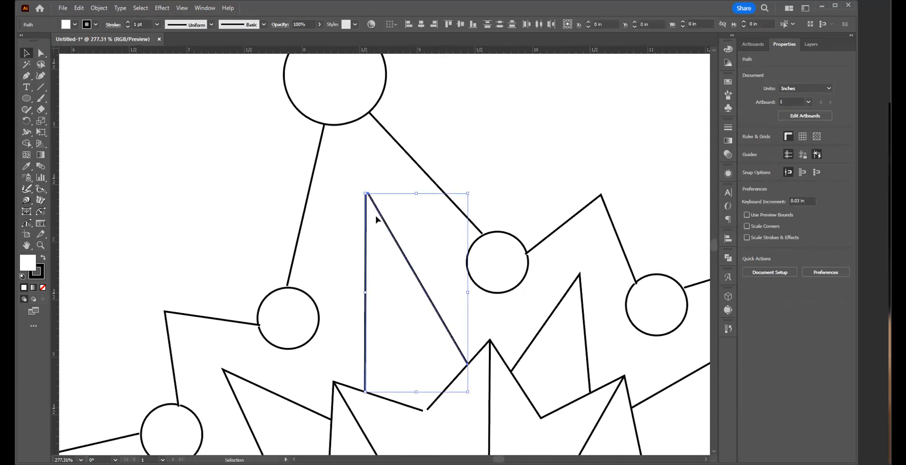
key("a")
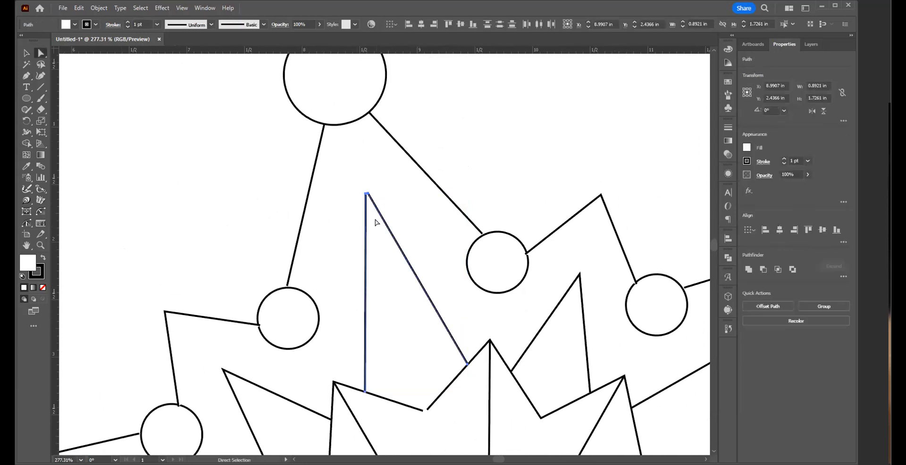
left_click(404, 208)
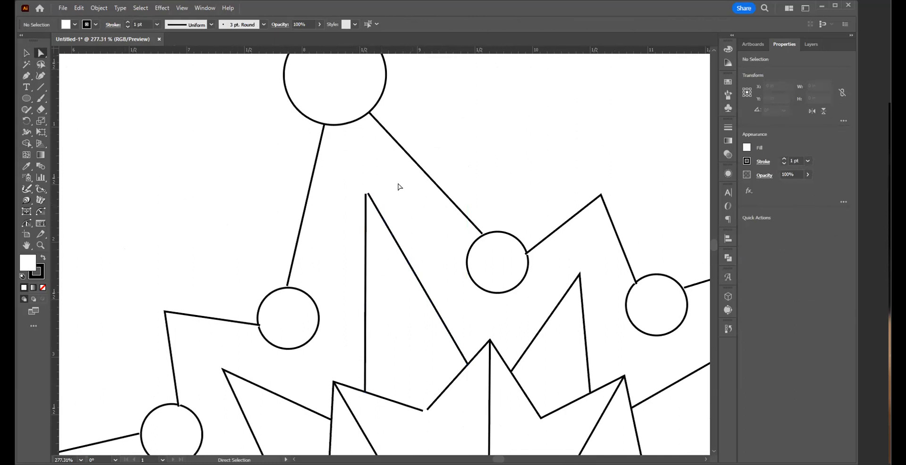
left_click(396, 214)
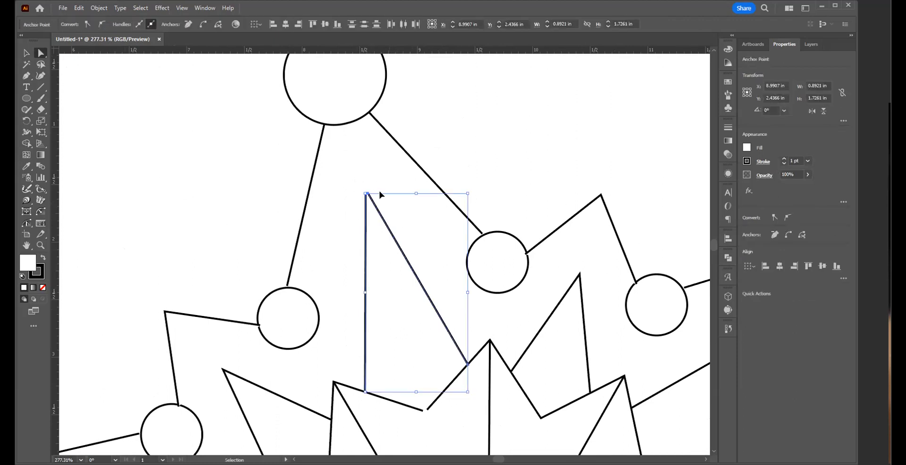
left_click(367, 195)
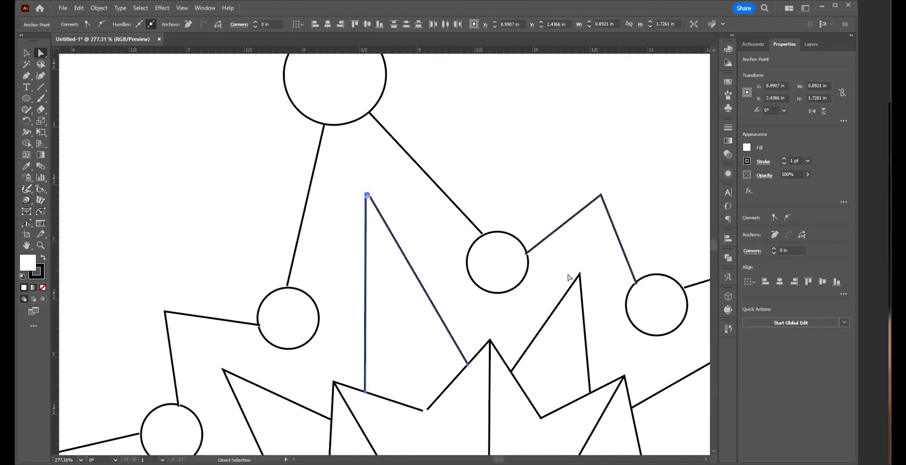
Step: Join the open ends of the star outline in the valley beside its top point, and remove the outline's fill
left_click(416, 408, "ctrl")
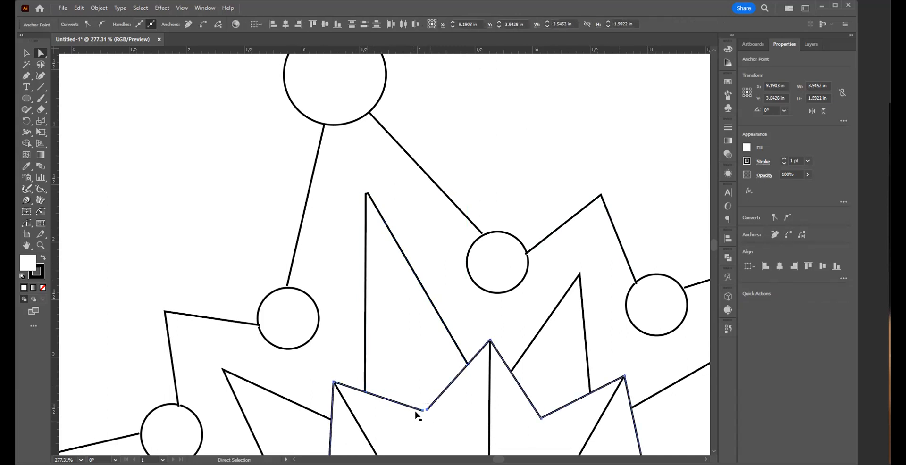
left_click_drag(472, 350, 461, 90)
left_click_drag(425, 212, 447, 246)
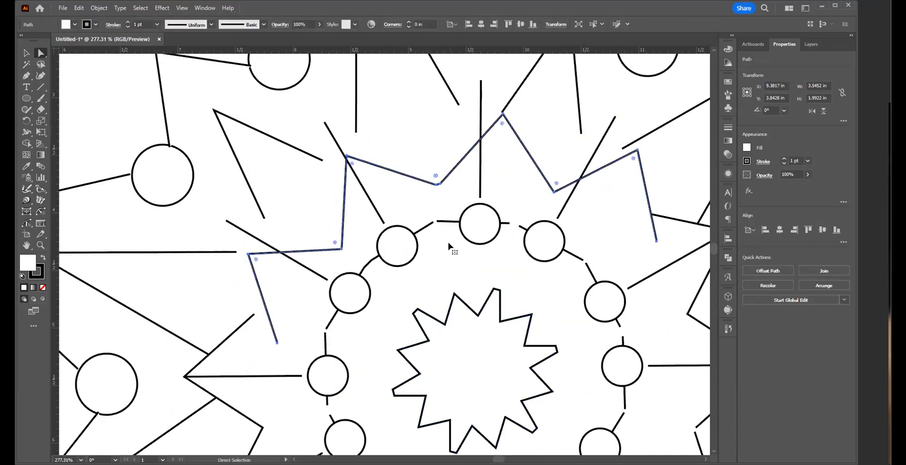
key("ctrl+z")
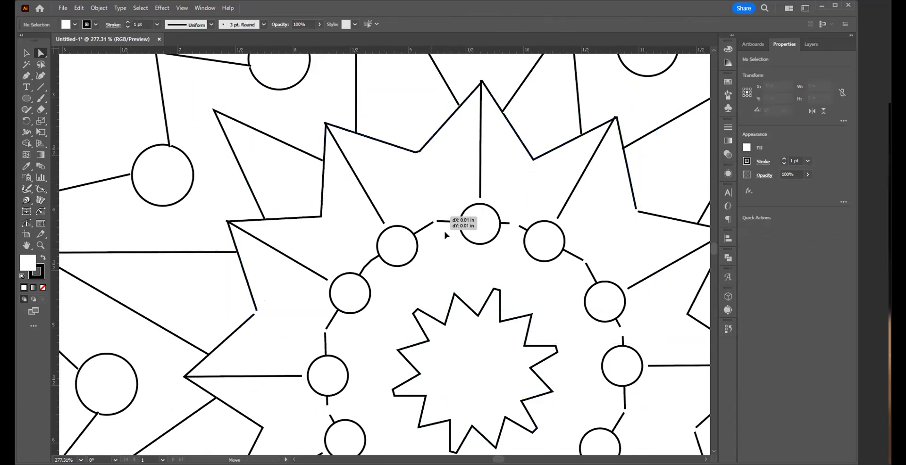
key("ctrl+shift+z")
key("ctrl+z")
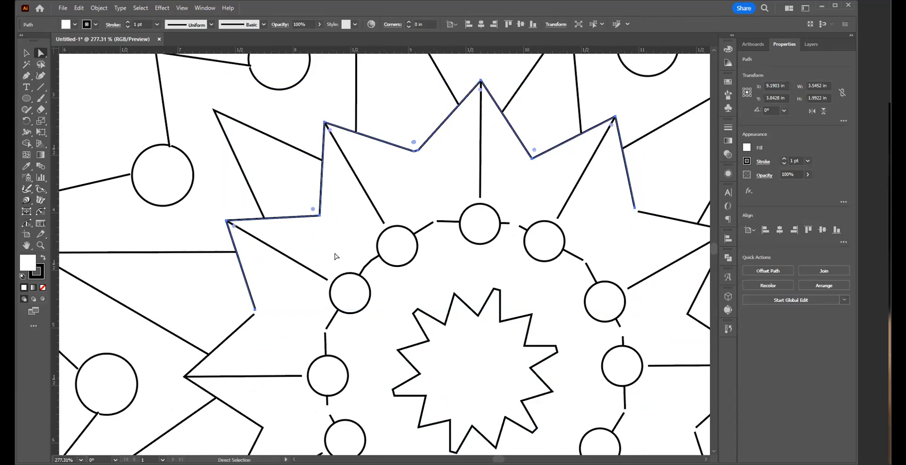
left_click(43, 289)
left_click(447, 263)
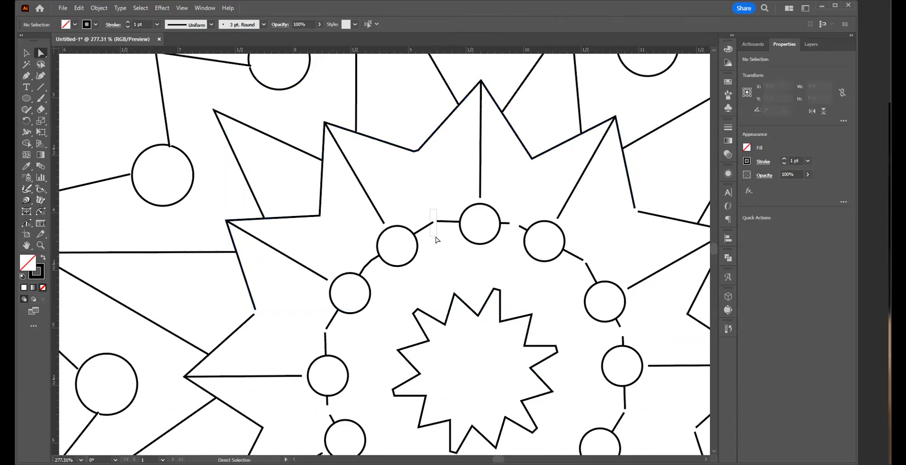
Step: Join the ring segments across the gaps on both sides of its topmost small circle
key("ctrl+j")
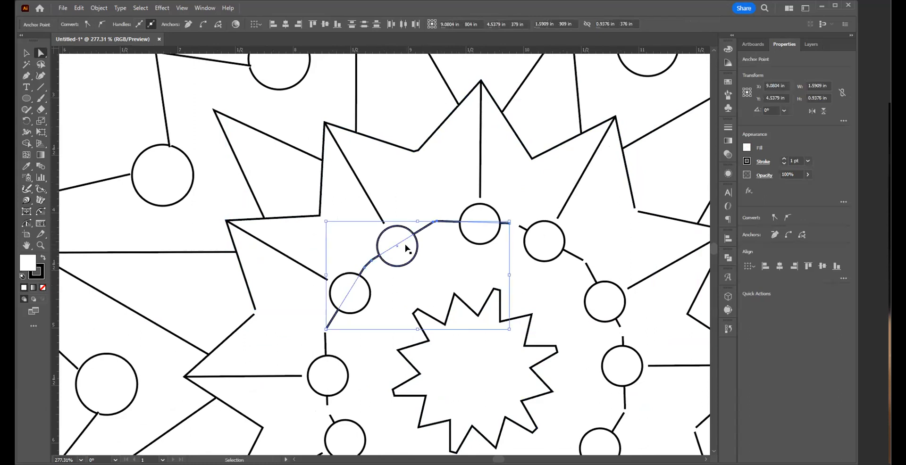
left_click(528, 277)
left_click_drag(505, 209, 517, 235)
key("ctrl+j")
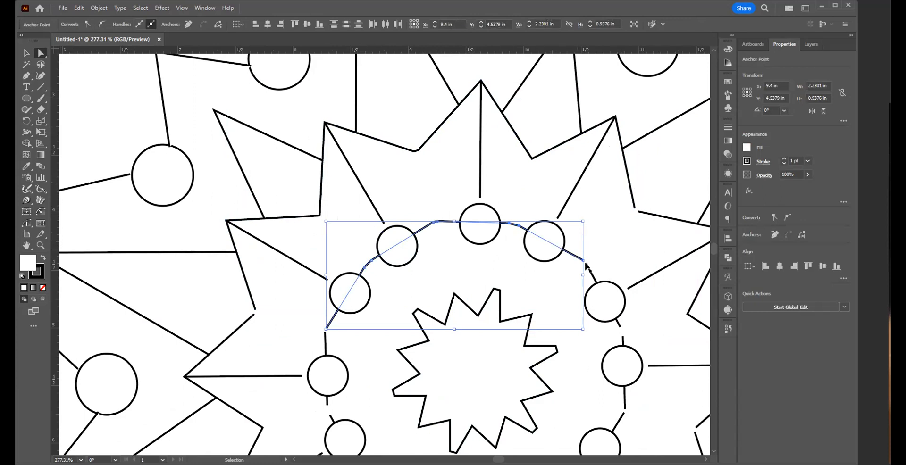
Step: Join the ring's upper arc to the next segment at the gap between the two upper-right small circles, and deselect it
left_click_drag(566, 273, 591, 257)
key("ctrl+j")
key("ctrl+j")
left_click(523, 248)
left_click(572, 282)
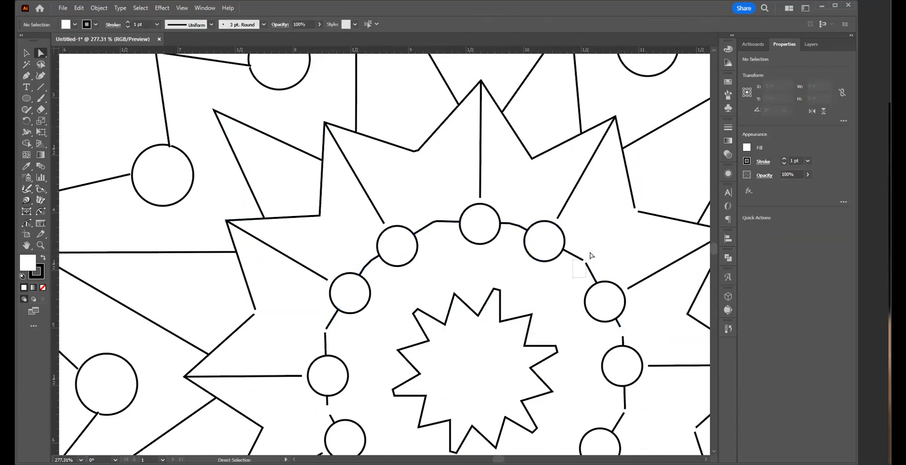
left_click_drag(591, 252, 574, 265)
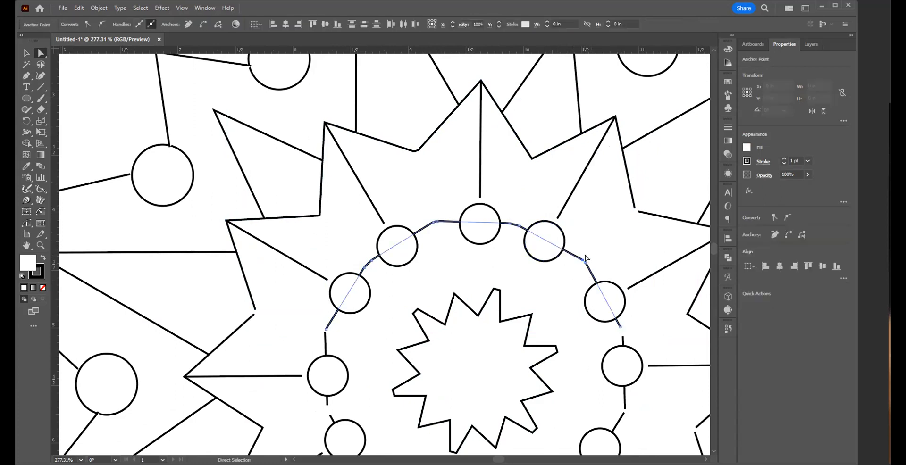
left_click(547, 311)
Step: Try to join the ring's upper arc to the neighbouring segments at its lower right and lower left ends
left_click(609, 324)
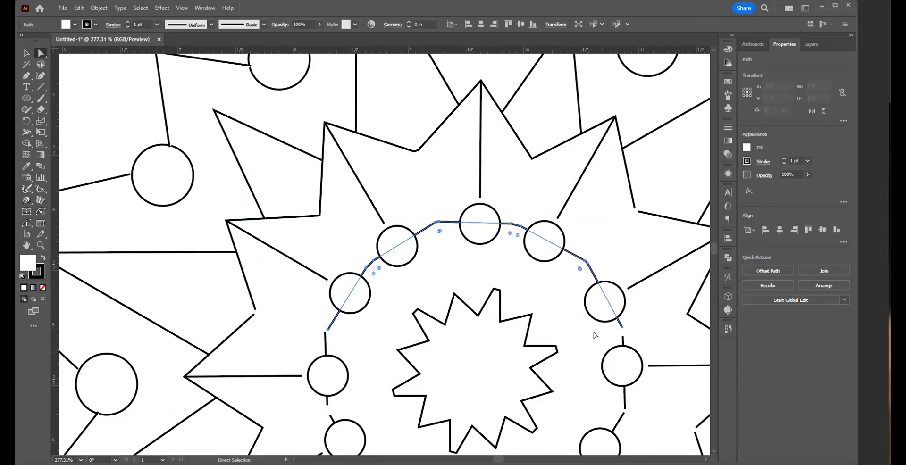
left_click(597, 337)
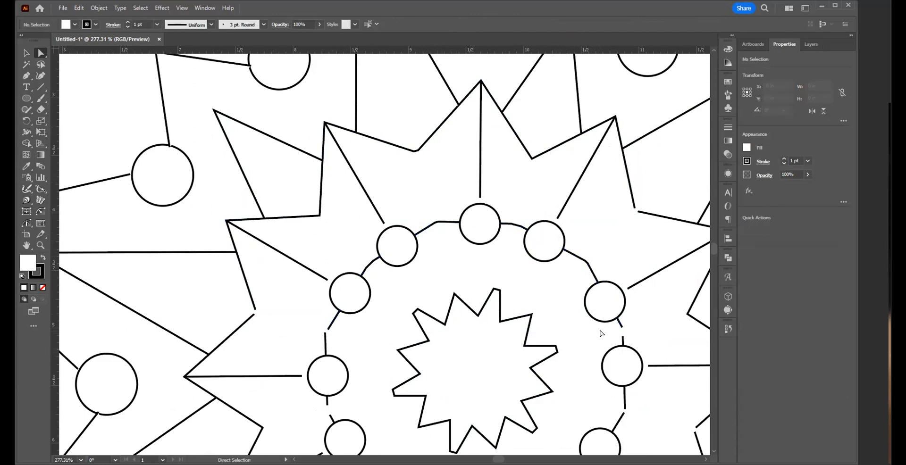
left_click_drag(596, 345, 624, 324)
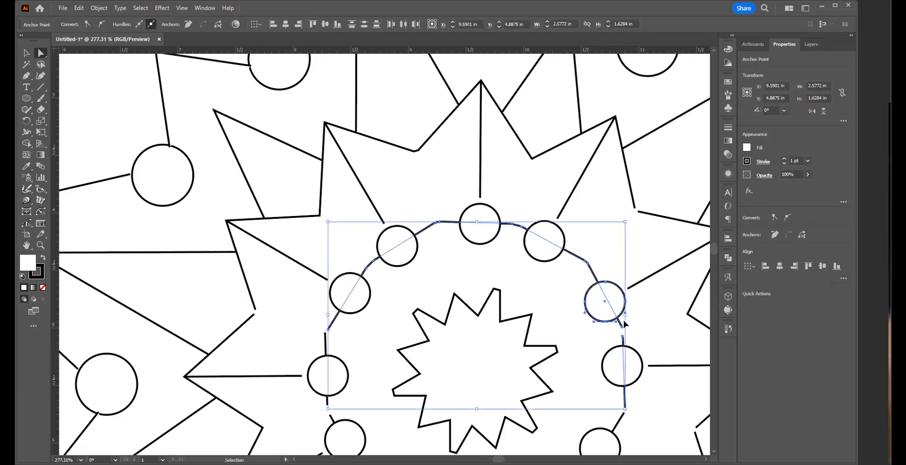
key("ctrl+j")
left_click(524, 249)
left_click(389, 320)
left_click_drag(340, 340, 321, 327)
left_click(320, 326)
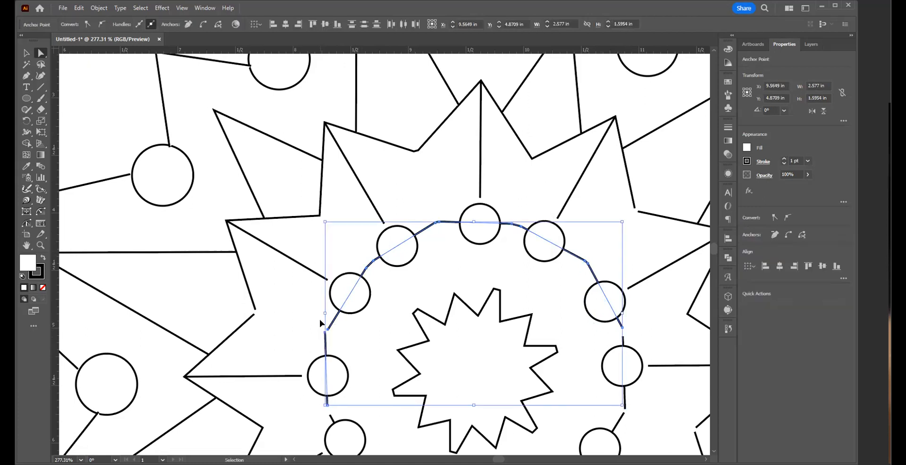
left_click(358, 330)
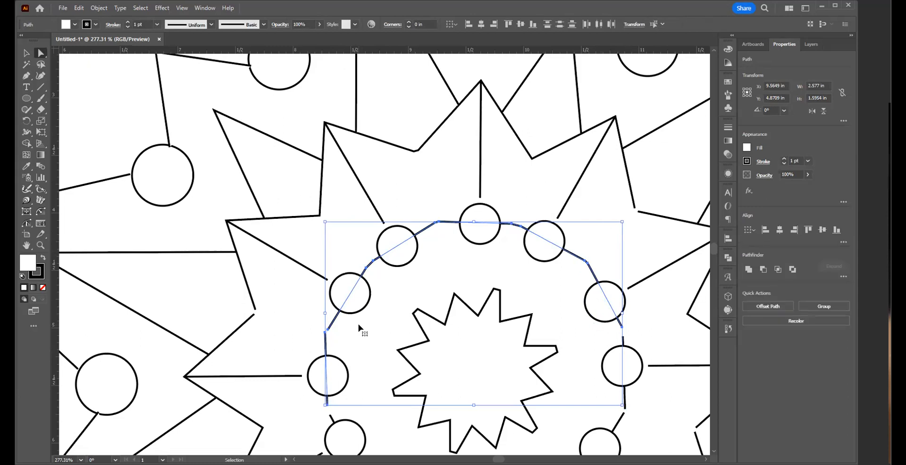
left_click(360, 326, "ctrl")
Step: Join the left end of the ring's upper arc to the segment running through the leftmost small circle
left_click(346, 341)
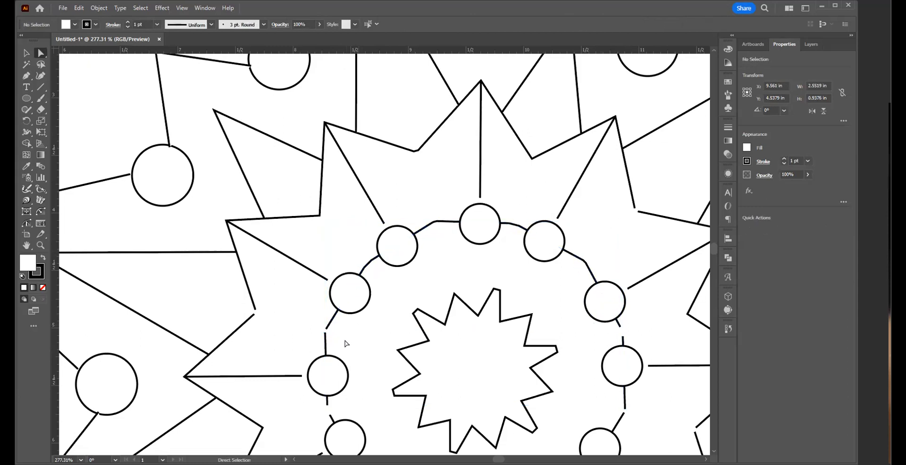
left_click(325, 328)
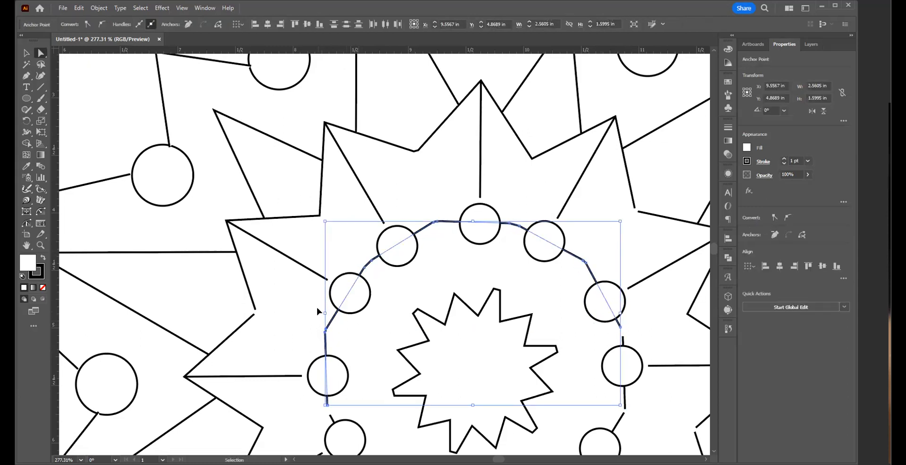
left_click_drag(420, 397, 397, 255)
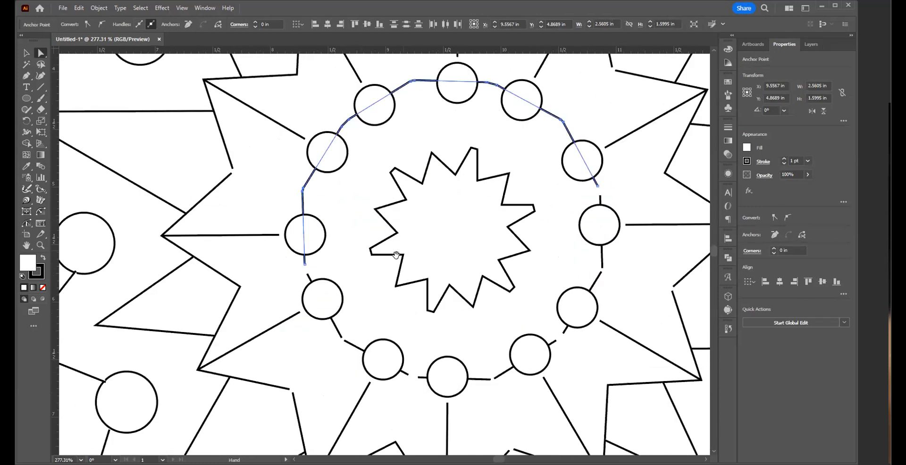
left_click(310, 254)
left_click_drag(314, 260, 305, 274)
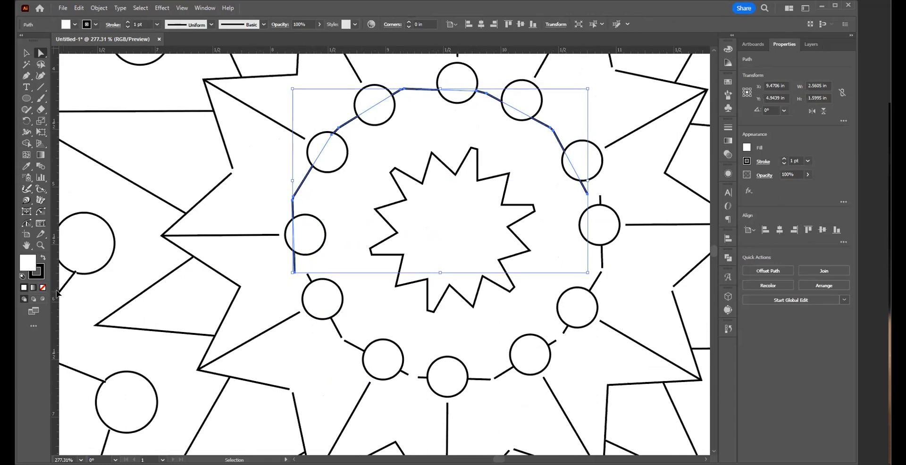
key("ctrl+z")
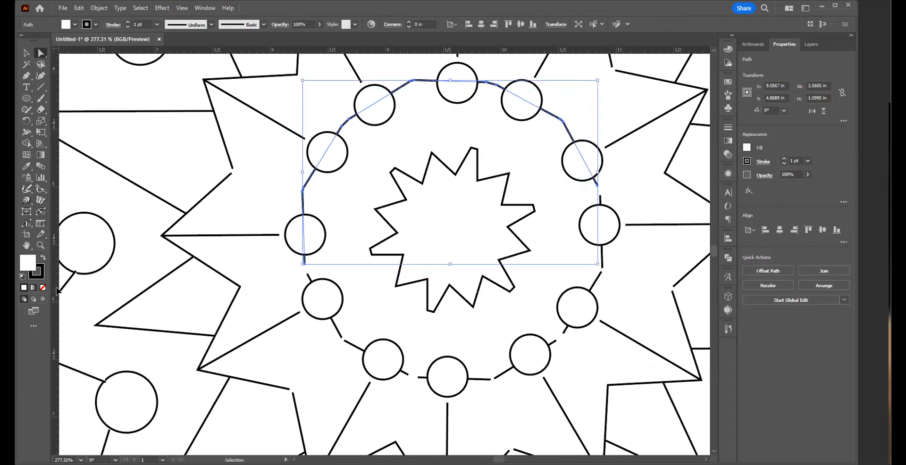
key("ctrl+a")
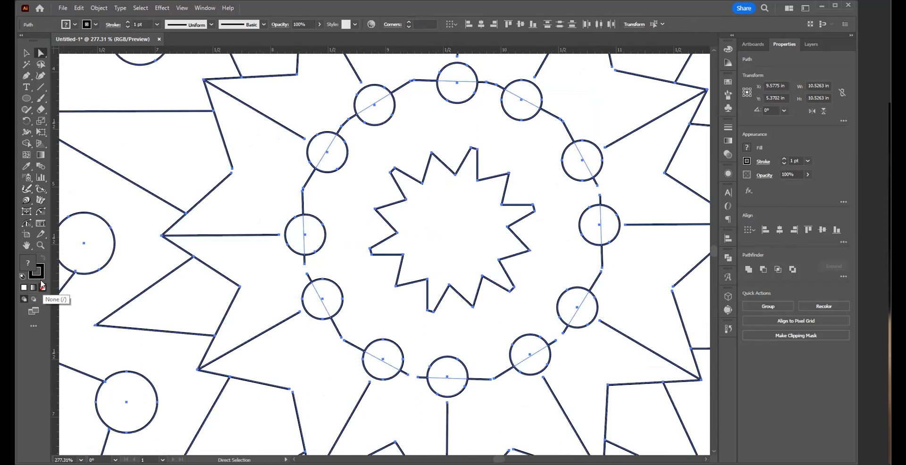
left_click(264, 278)
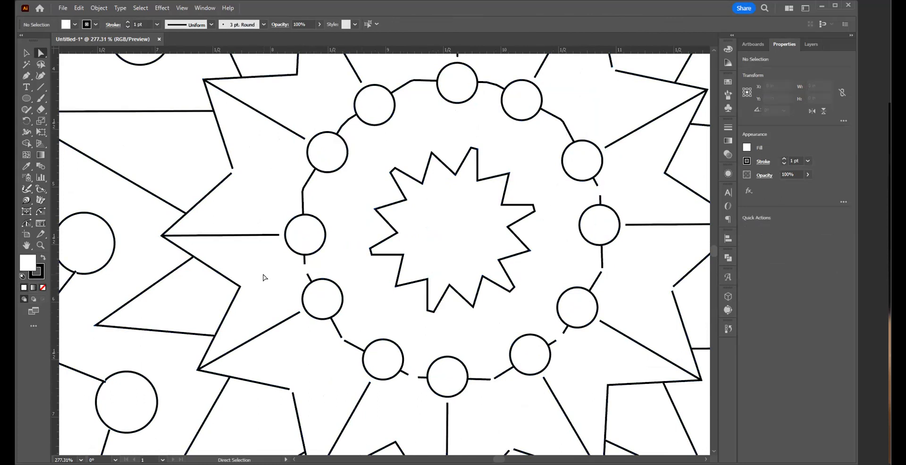
key("v")
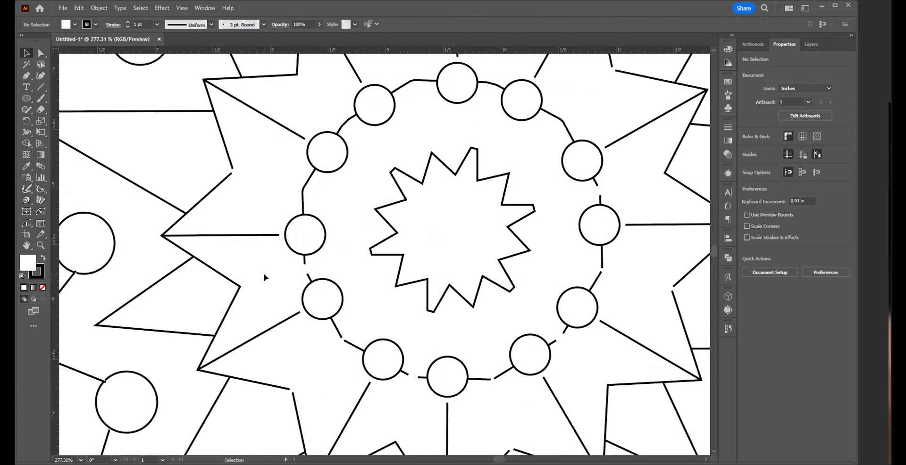
key("ctrl+a")
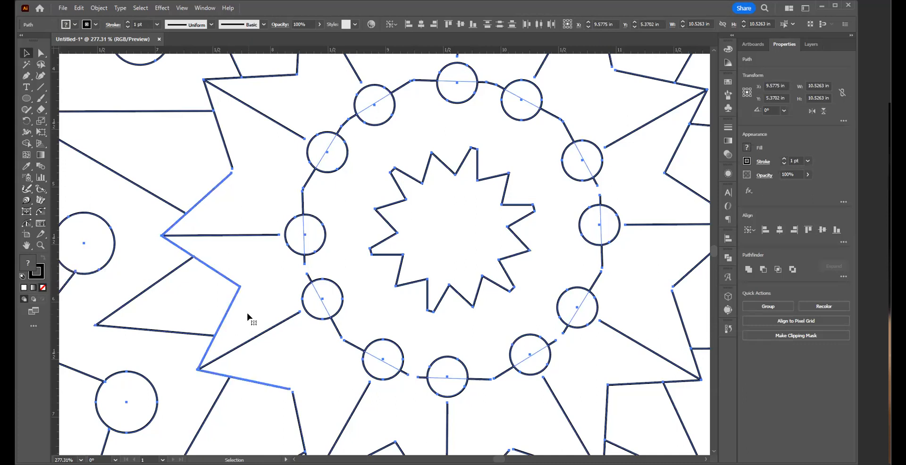
key("a")
left_click(264, 260)
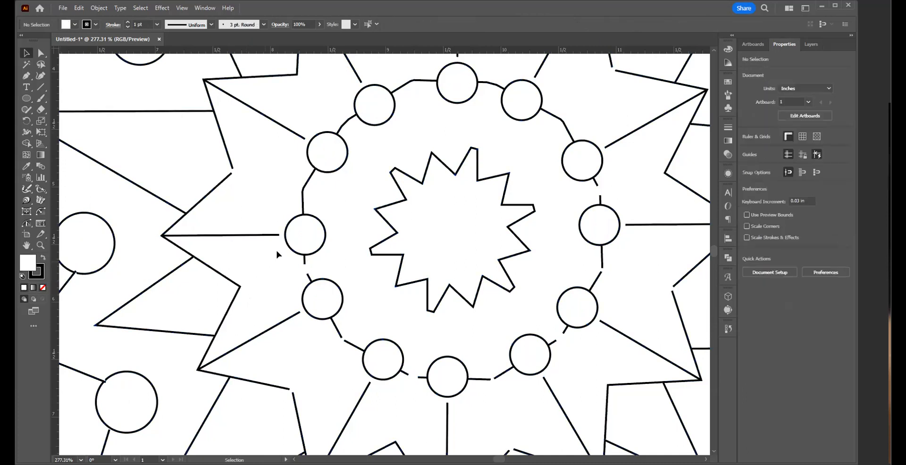
Step: Remove the fill from the joined upper arc of the circle ring and deselect it
left_click(366, 180)
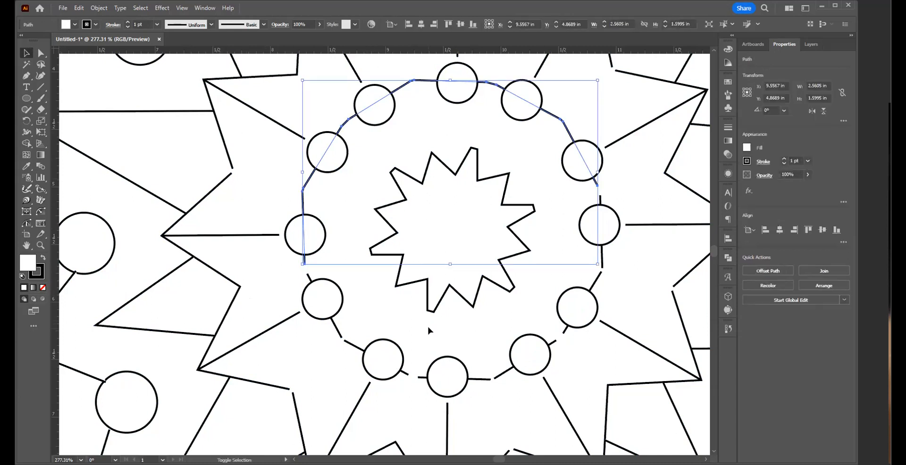
left_click(43, 288)
left_click(284, 288)
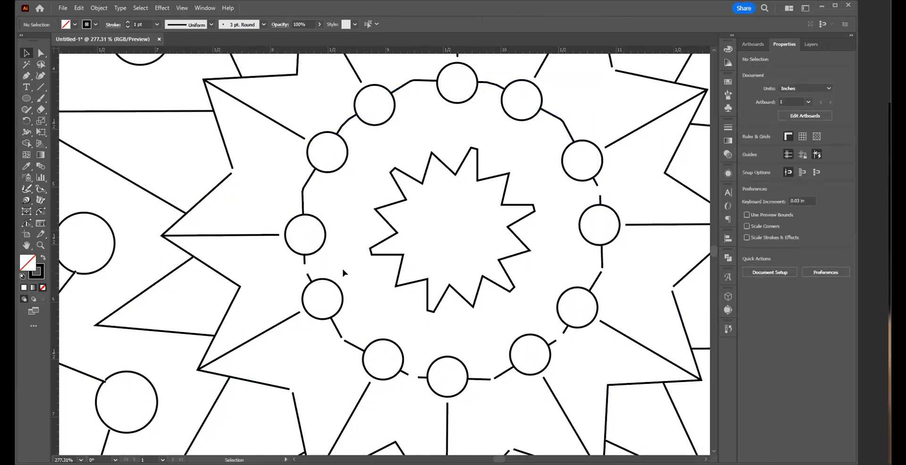
Step: Join the ring's arc to the next two segments around the lower-left side, below the leftmost small circle
key("a")
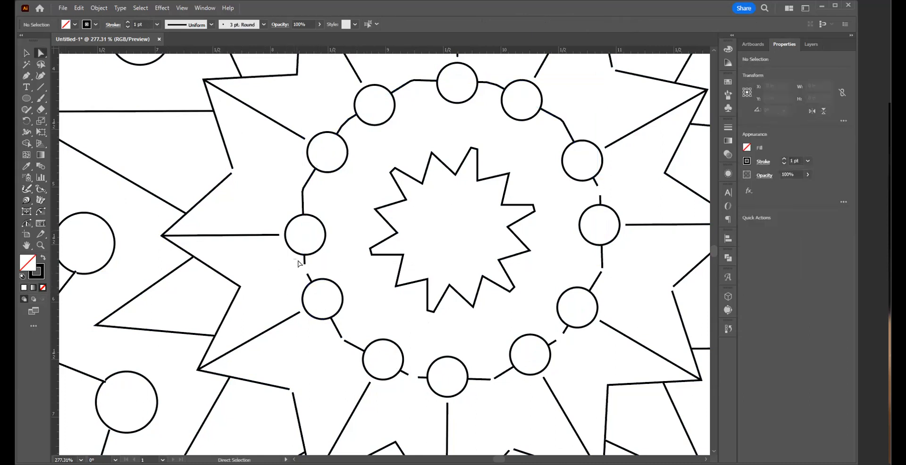
left_click(307, 275)
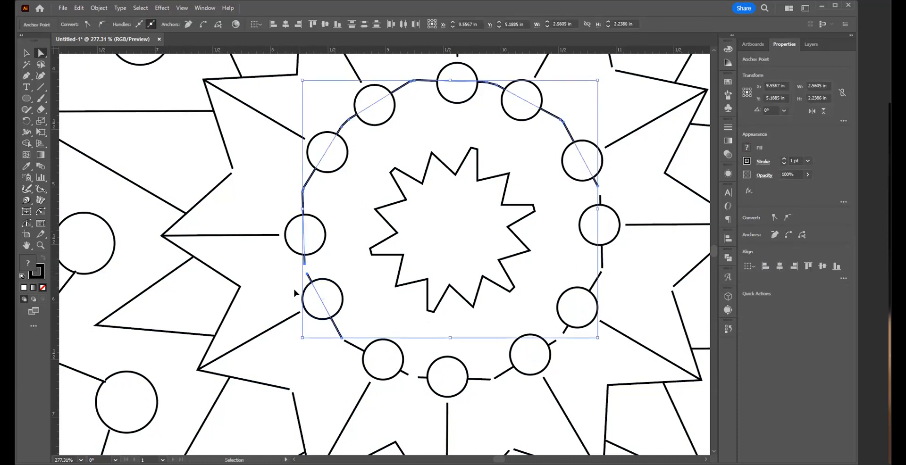
key("ctrl+j")
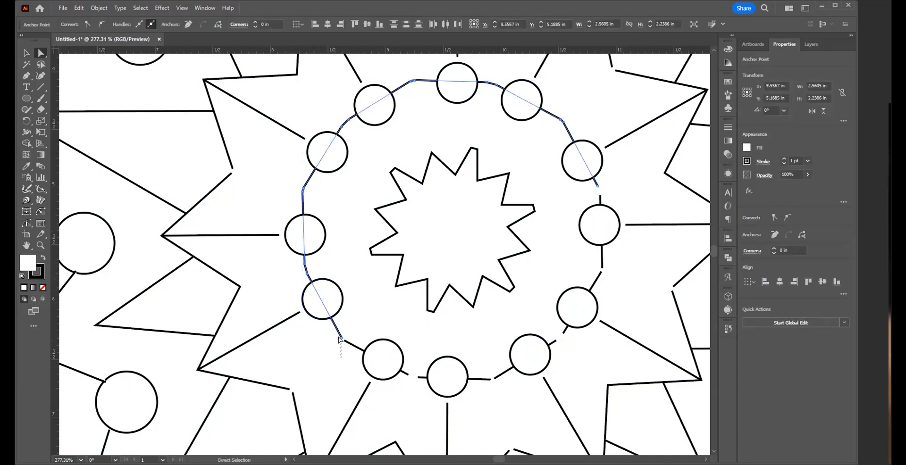
key("ctrl+j")
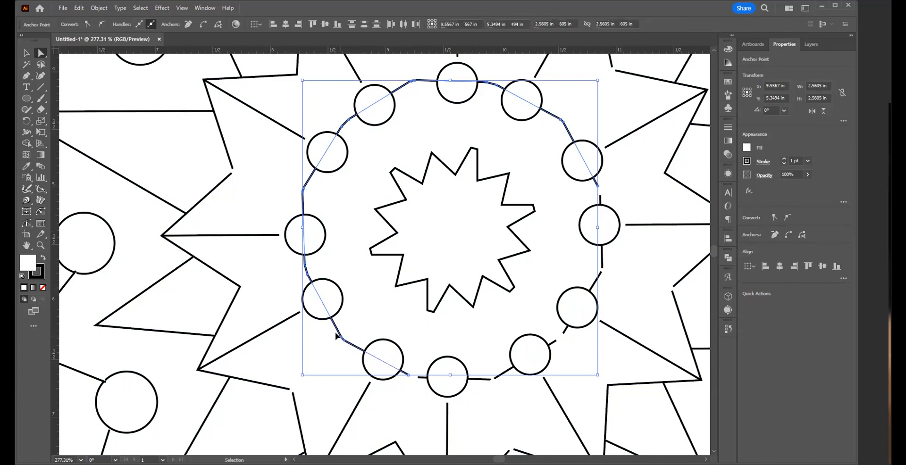
Step: Join the ring segments across the gaps on both sides of its bottommost small circle
left_click_drag(421, 402, 404, 376)
key("ctrl+j")
left_click_drag(510, 388, 490, 376)
key("ctrl+j")
Step: Join the remaining ring segments along the lower-right side and close the ring at the gap above its rightmost small circle
left_click_drag(578, 358, 551, 335)
key("ctrl+j")
left_click_drag(609, 281, 590, 259)
key("ctrl+j")
key("ctrl+j")
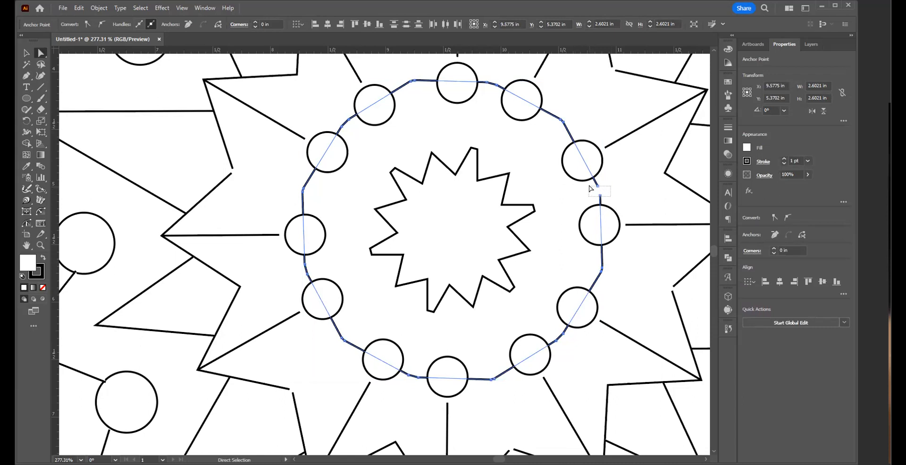
left_click_drag(587, 183, 587, 184)
key("ctrl+j")
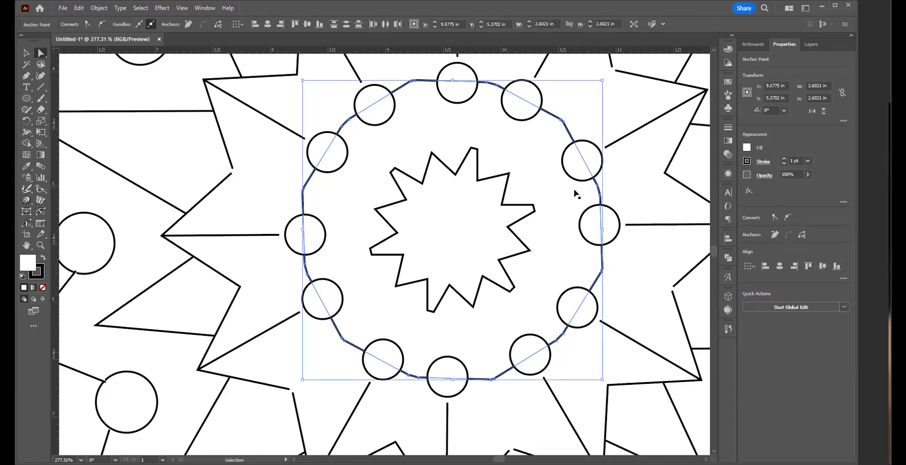
Step: Join the large star outline's segments at the inner notches on its lower-right and upper-right sides
left_click_drag(666, 282, 684, 301)
key("ctrl+j")
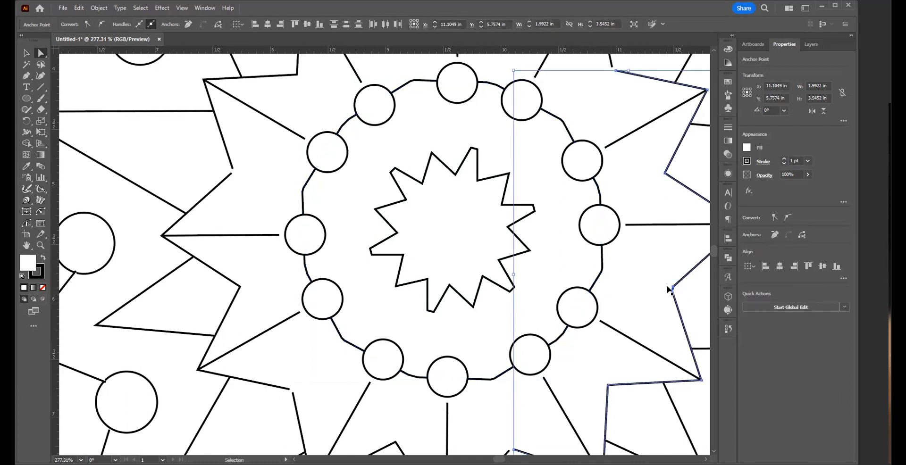
scroll(503, 237, "up", 6)
scroll(504, 237, "right", 3)
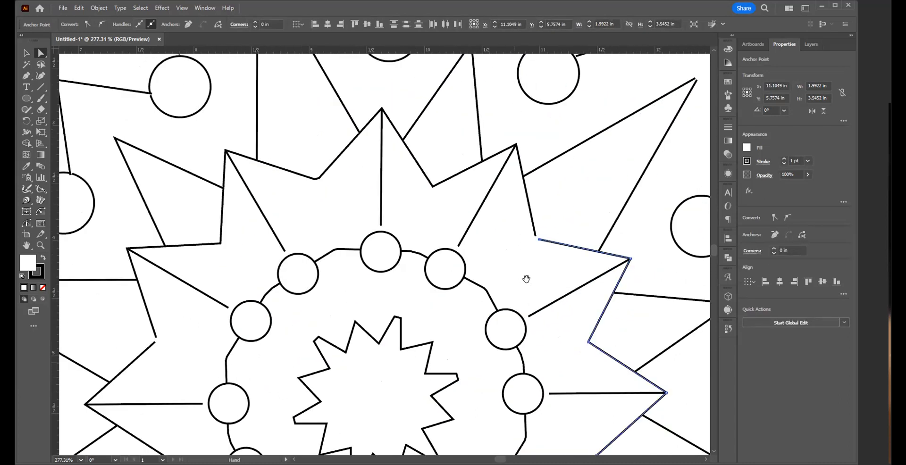
left_click_drag(526, 234, 548, 253)
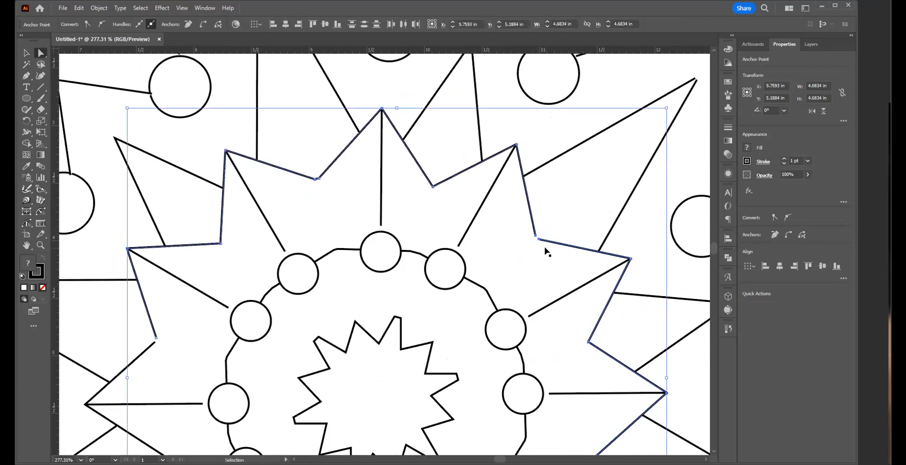
key("ctrl+j")
Step: Join the large star outline's segments at the open notches on its upper-left and lower-left sides
key("space")
left_click_drag(340, 272, 608, 161)
scroll(573, 149, "down", 7)
scroll(572, 150, "left", 2)
left_click_drag(455, 174, 424, 147)
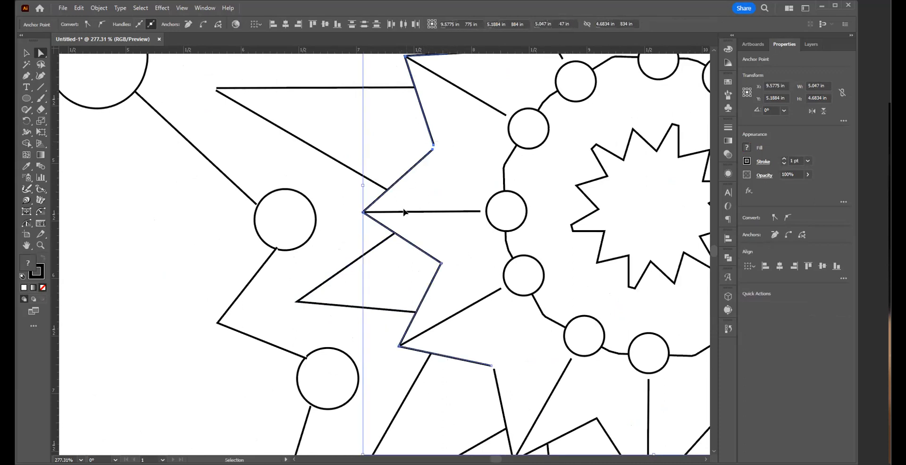
key("ctrl+j")
left_click_drag(499, 357, 485, 374)
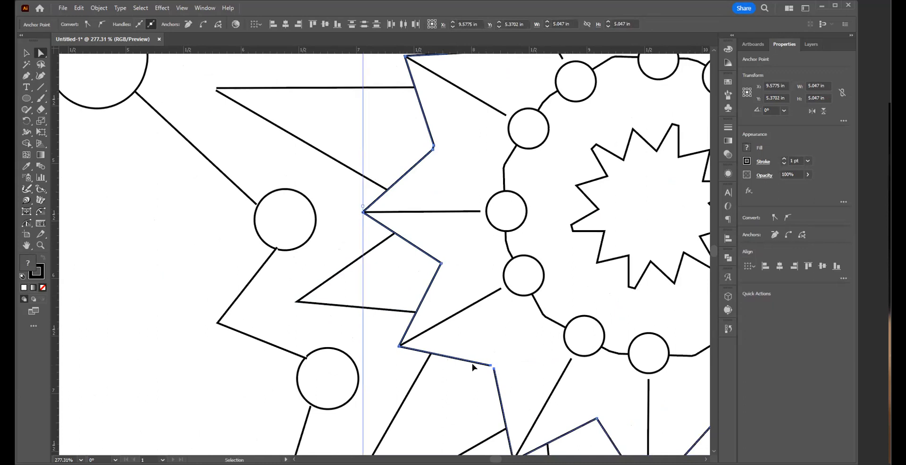
Step: Join the star outline's last open endpoints at the notch just right of its bottommost point
key("space")
left_click_drag(585, 376, 389, 257)
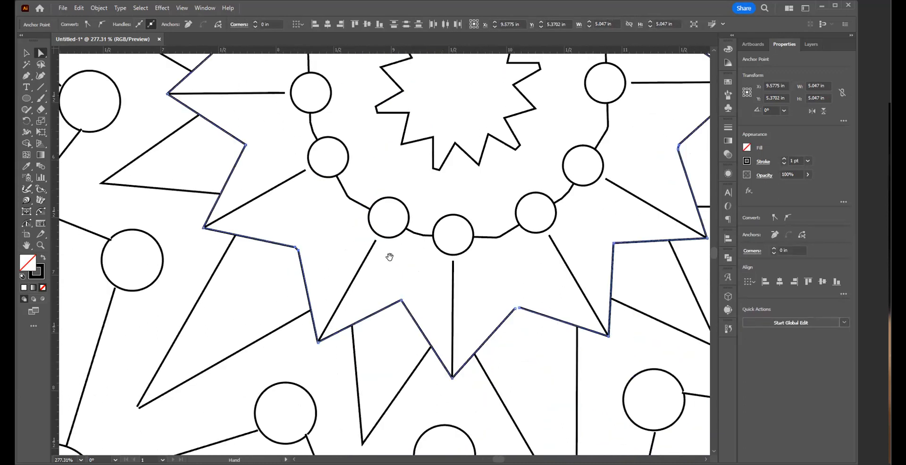
left_click_drag(493, 292, 525, 317)
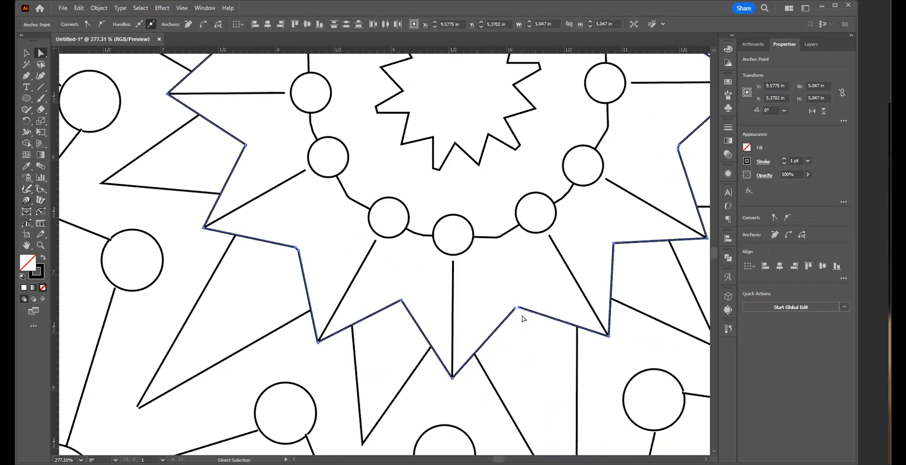
key("ctrl+j")
Step: Join the two lines at the tip of the long spike pointing left from the star's upper-left side
left_click_drag(484, 241, 334, 305)
left_click_drag(491, 356, 337, 227)
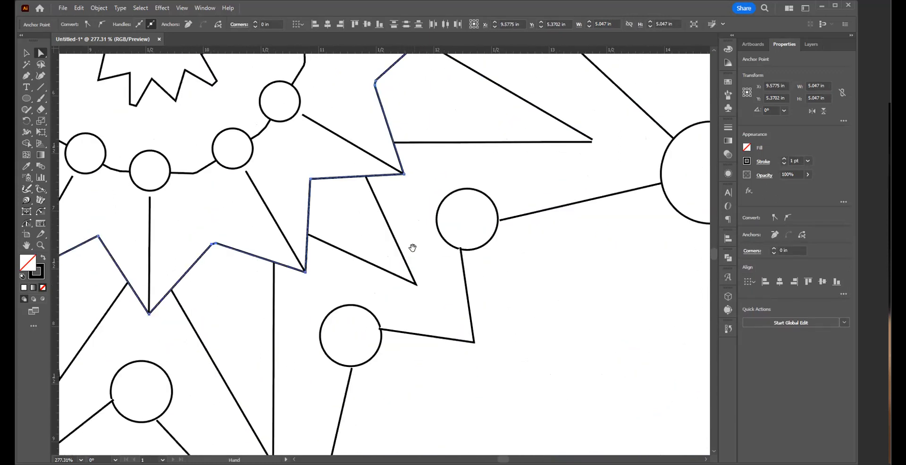
mouse_move(334, 350)
left_mouse_down()
mouse_move(391, 251)
mouse_move(471, 248)
mouse_move(474, 239)
left_mouse_up()
left_click_drag(299, 180, 631, 388)
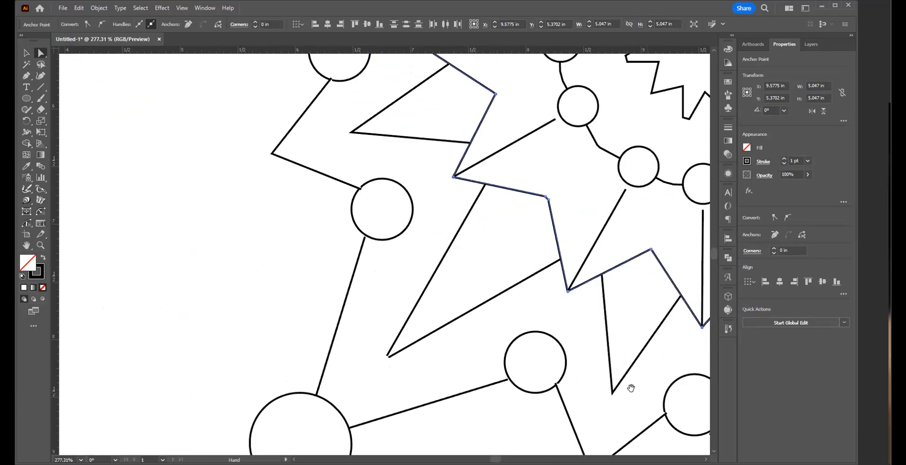
left_click_drag(442, 207, 425, 360)
left_click_drag(379, 219, 376, 346)
left_click_drag(245, 204, 263, 235)
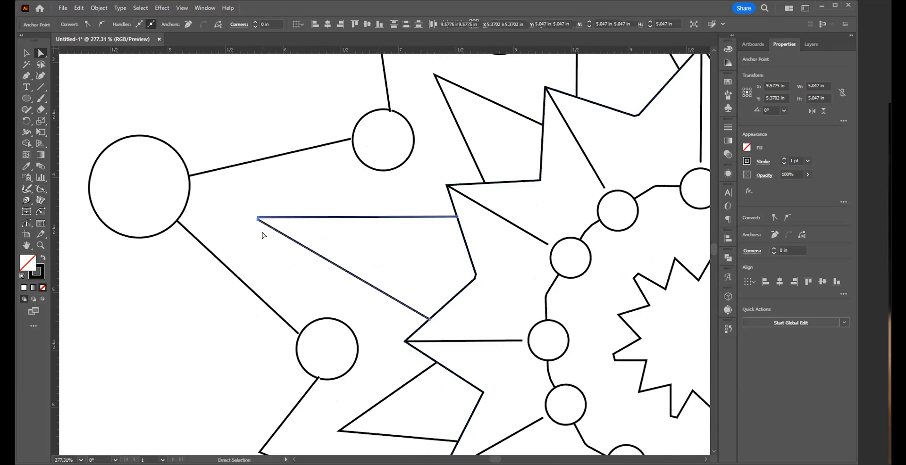
key("ctrl+j")
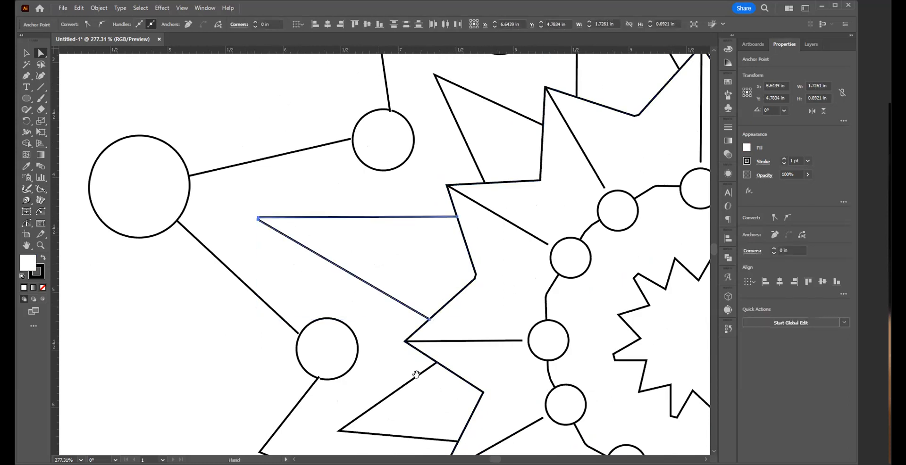
Step: Join the open tips of the long lower-left spike and the long spike pointing straight down
left_click_drag(416, 375, 308, 118)
left_click_drag(254, 398, 291, 424)
key("ctrl+j")
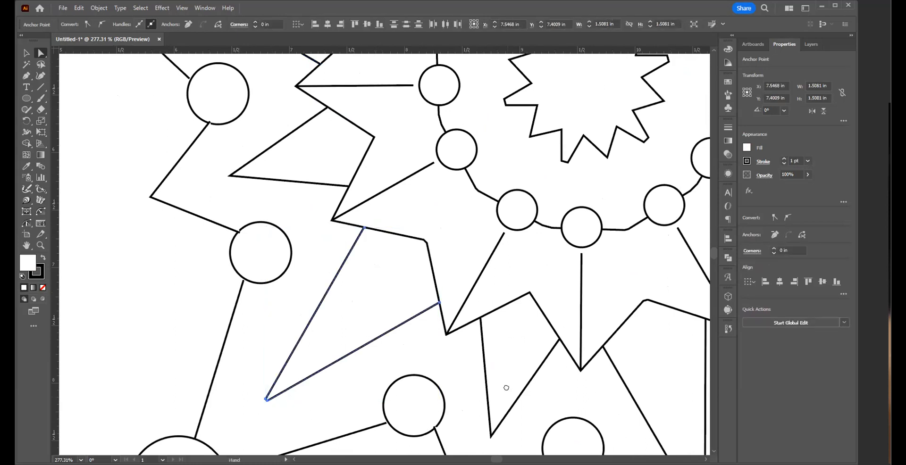
left_click_drag(506, 388, 409, 221)
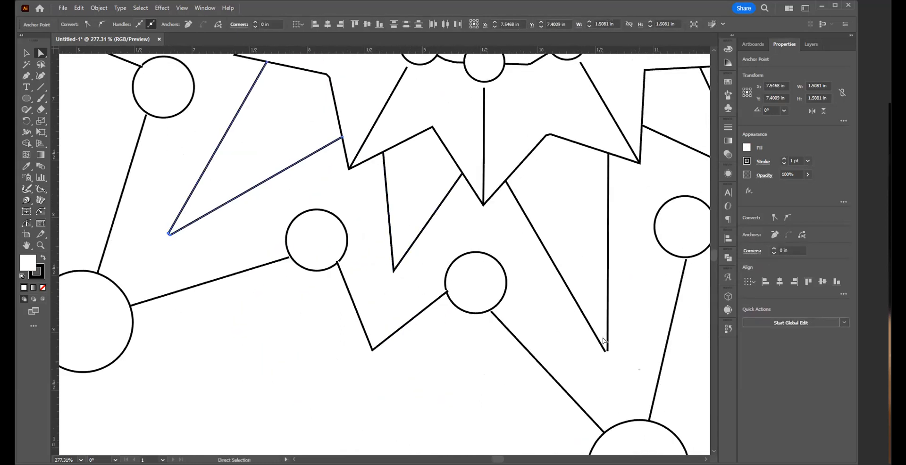
left_click(607, 341)
key("ctrl+j")
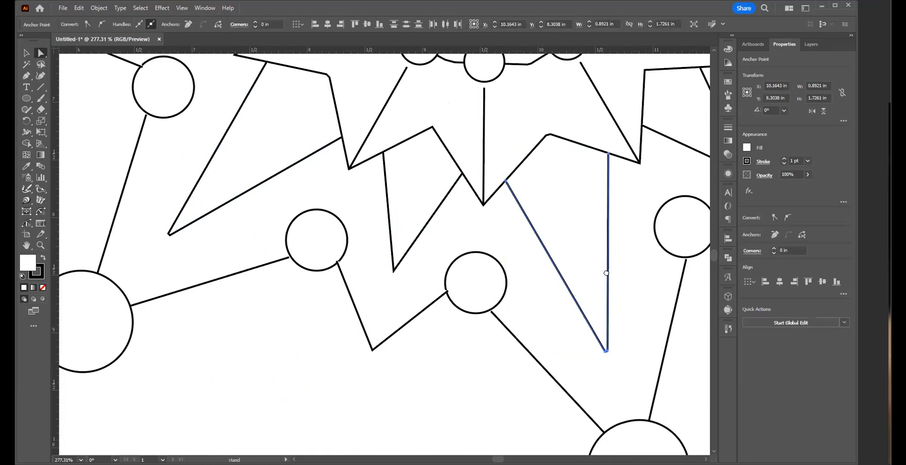
Step: Join the open tips of the long spike pointing right and the long upper-right spike
left_click_drag(347, 341, 207, 370)
left_click_drag(587, 154, 326, 354)
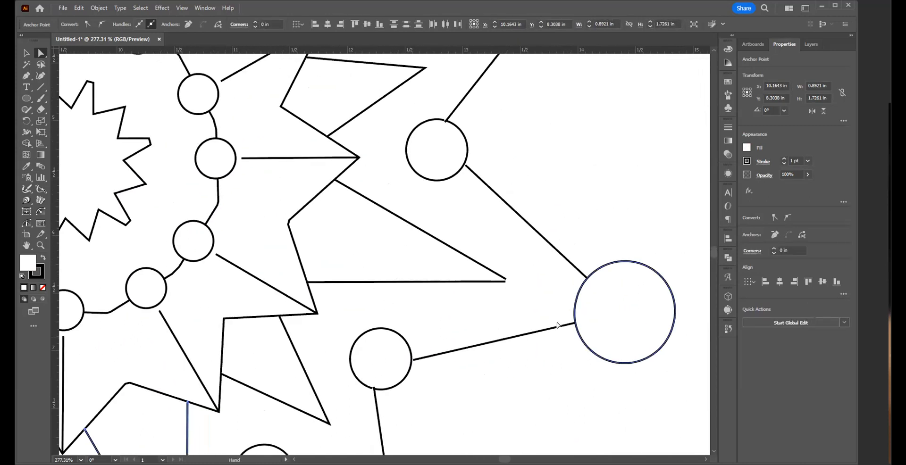
left_click(507, 281)
key("ctrl+j")
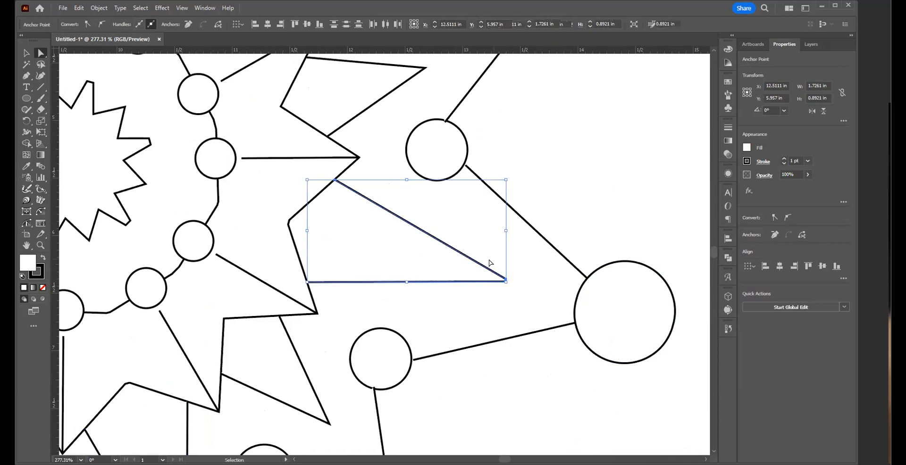
left_click_drag(374, 218, 546, 405)
left_click(569, 146)
key("ctrl+j")
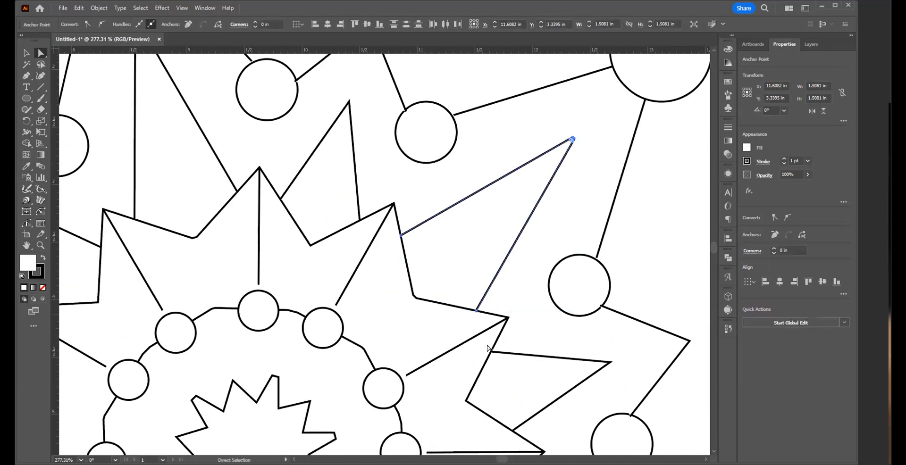
Step: Remove the fill from the angled line linking the two medium circles at the artwork's upper right, and deselect it
left_click_drag(350, 297, 415, 419)
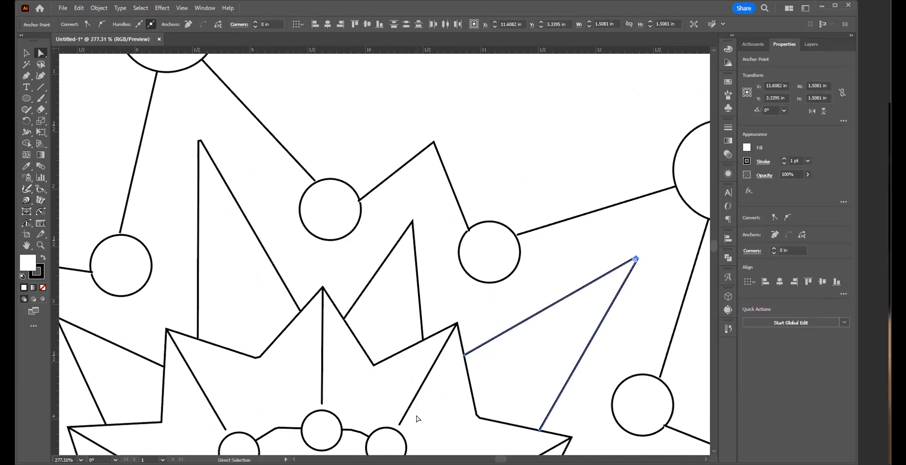
key("space")
left_click_drag(391, 258, 470, 372)
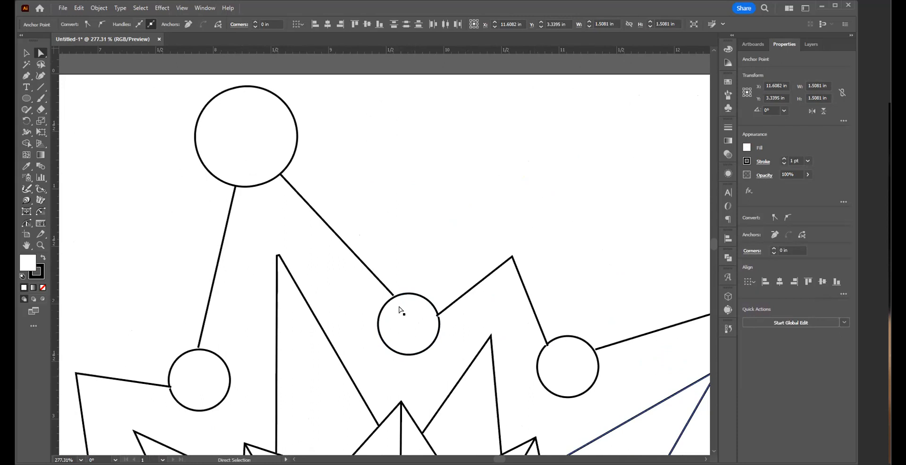
left_click(449, 307)
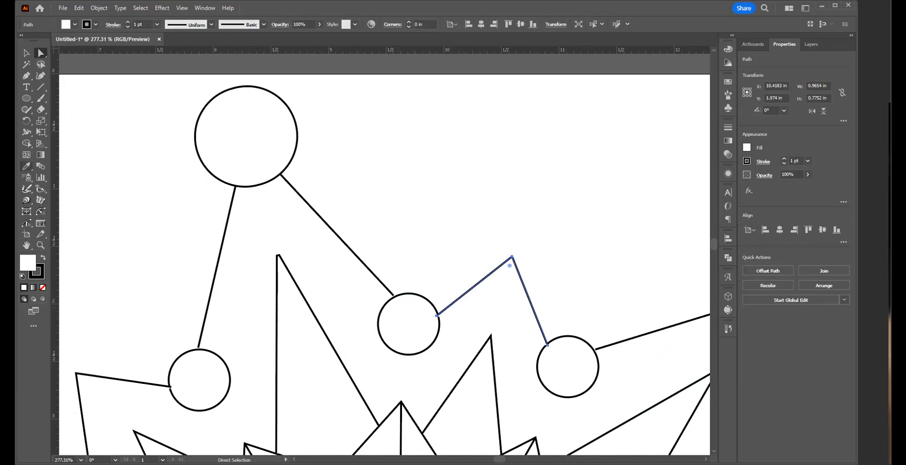
left_click(42, 289)
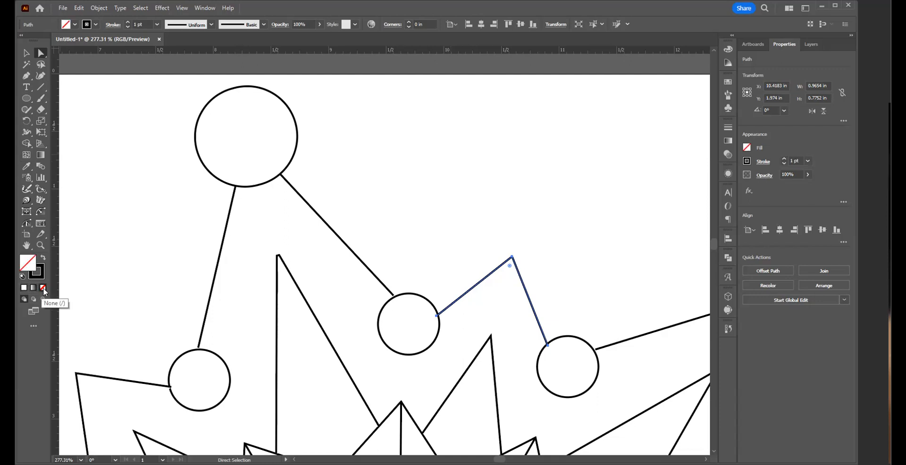
left_click(321, 288)
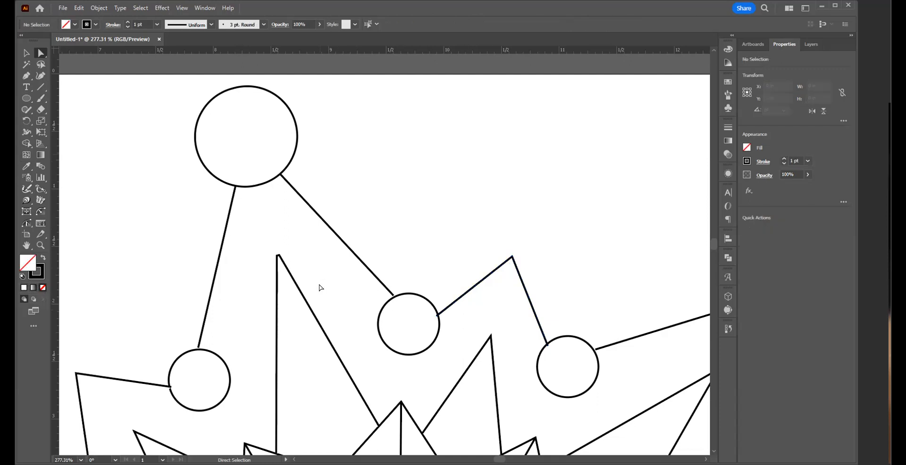
Step: Remove the fill from the medium circle connected to the lower right of the topmost large circle, and deselect it
left_click(405, 318)
left_click(43, 288)
left_click(525, 261)
Step: Remove the fill from the medium circle connected to the left side of the upper-right large circle, and deselect it
key("ctrl+space")
left_click(451, 289, "ctrl+alt")
left_click(441, 341, "ctrl+alt")
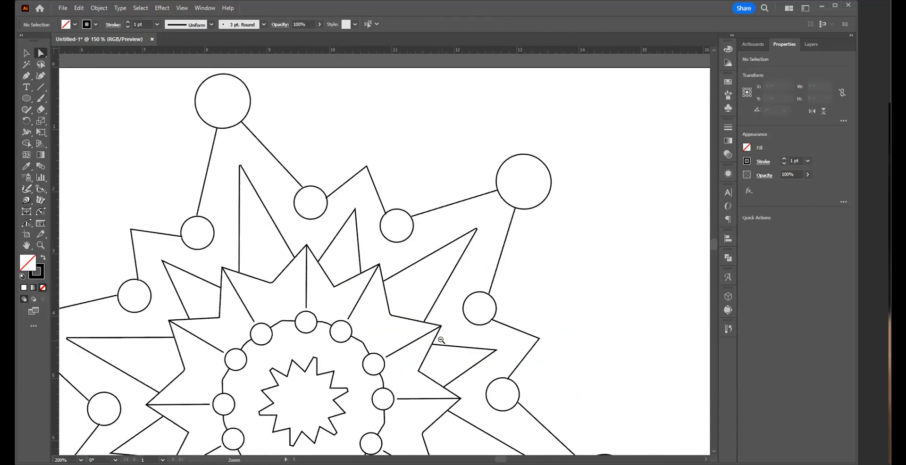
left_click(399, 231)
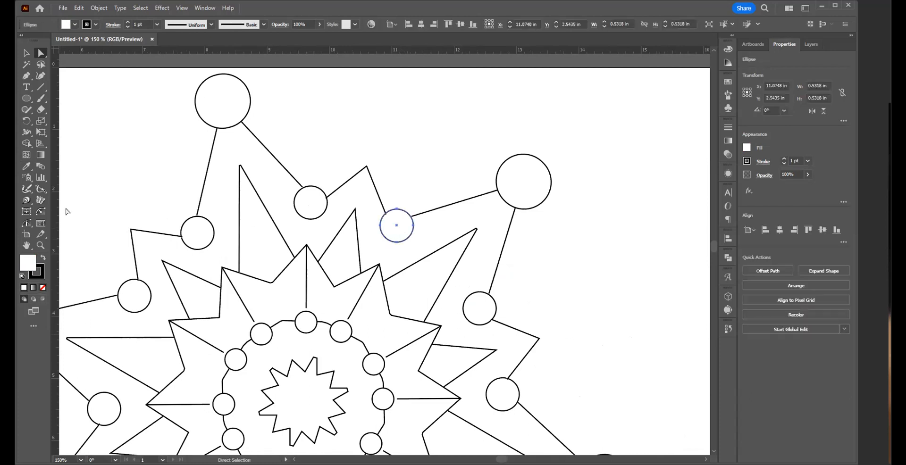
left_click(42, 258)
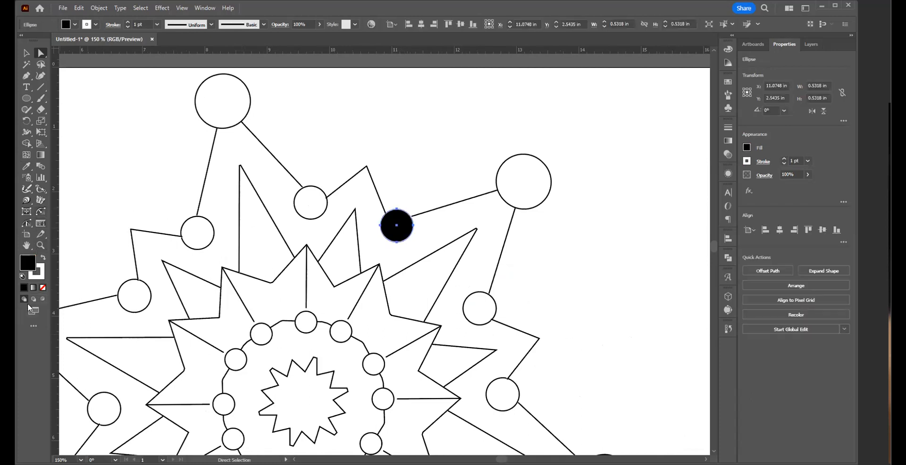
left_click(43, 259)
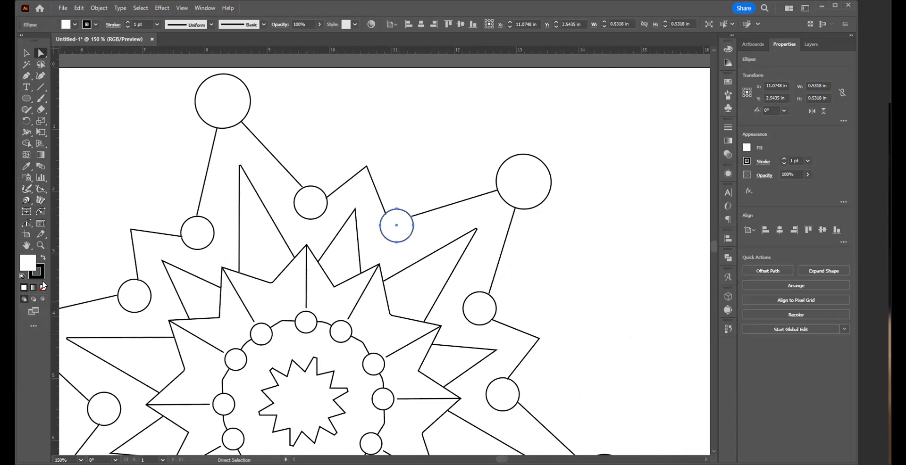
left_click(43, 287)
left_click(445, 184)
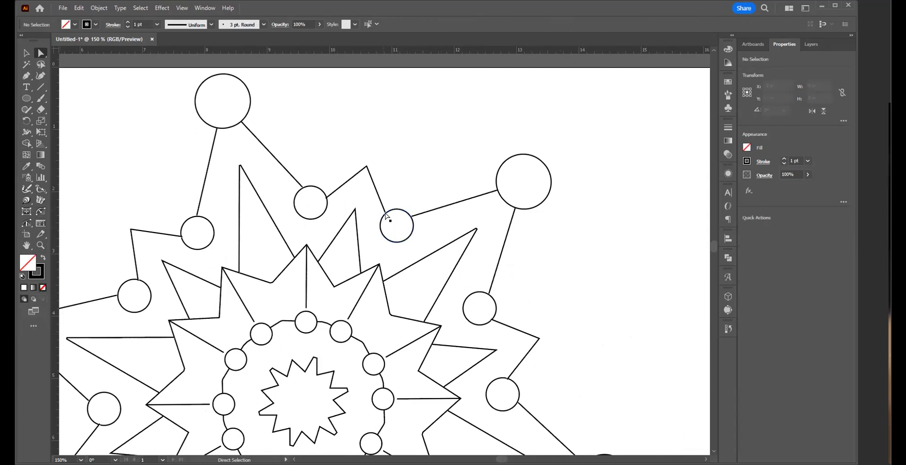
Step: Select the ten remaining medium circles around the outer outline together and remove their fill
left_click(470, 312)
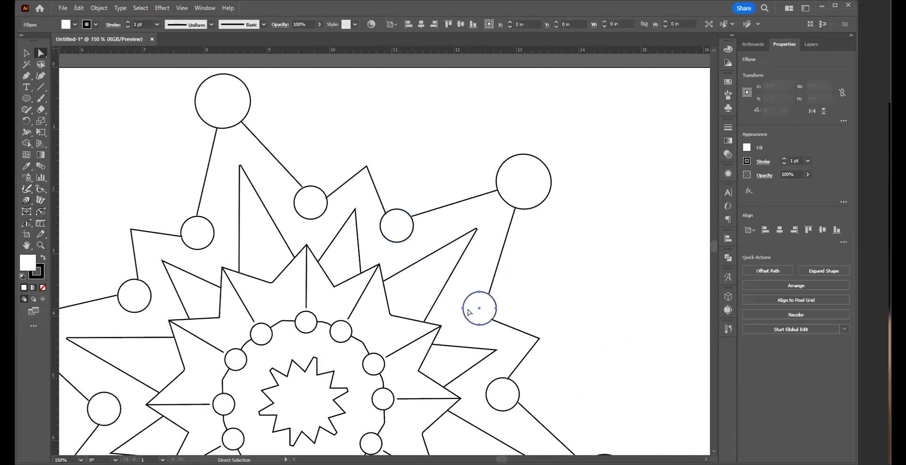
left_click_drag(470, 312, 536, 190)
left_click(584, 272, "shift")
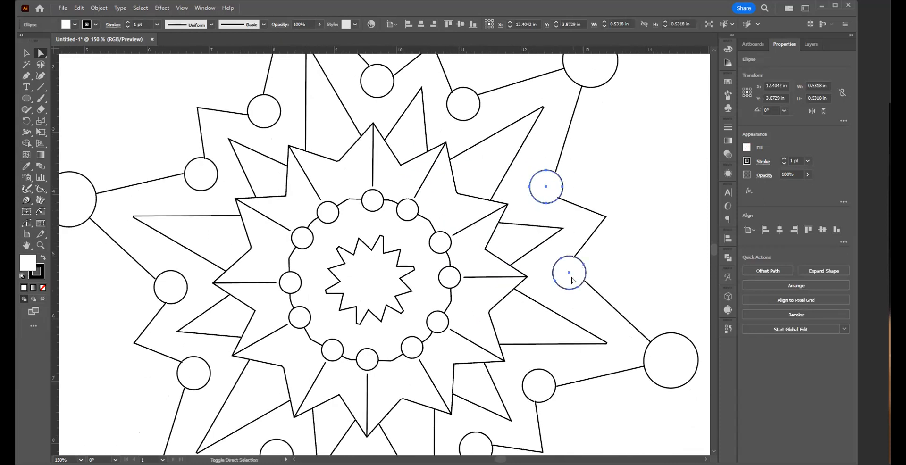
left_click(549, 381, "shift")
left_click(482, 449, "shift")
left_click(278, 441, "shift")
left_click(208, 375, "shift")
left_click(183, 289, "shift")
left_click(210, 178, "shift")
left_click(267, 120, "shift")
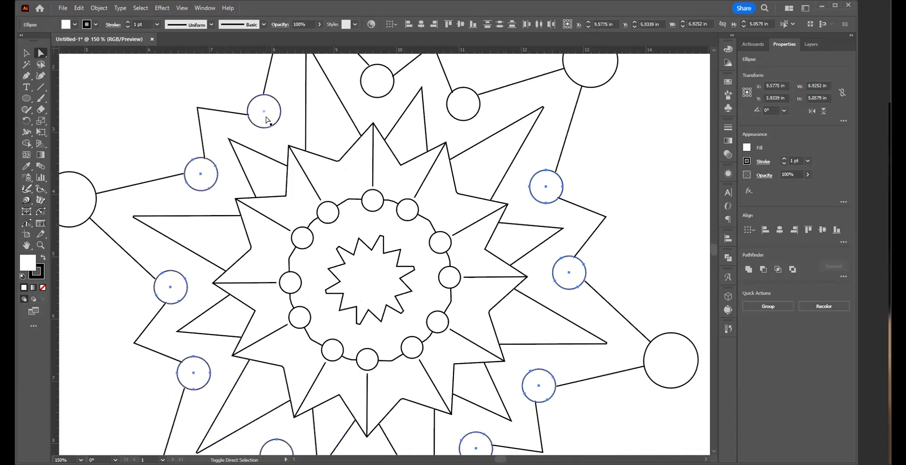
scroll(463, 183, "down", 5)
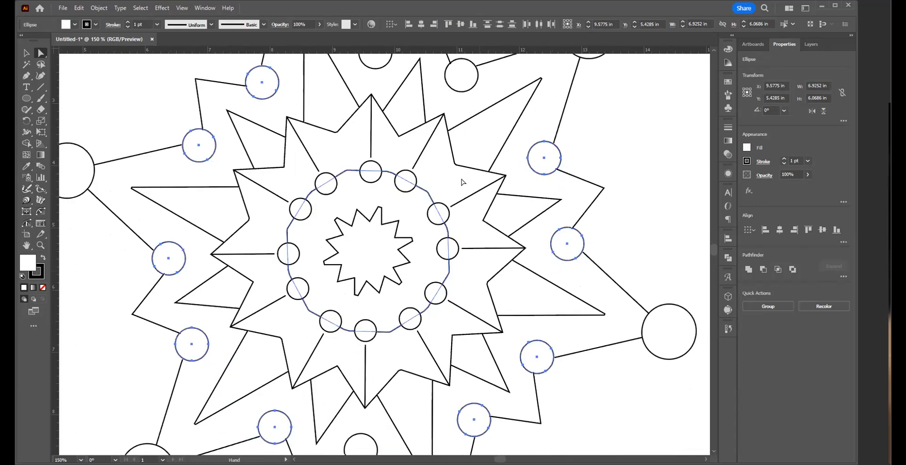
left_click(350, 363, "shift")
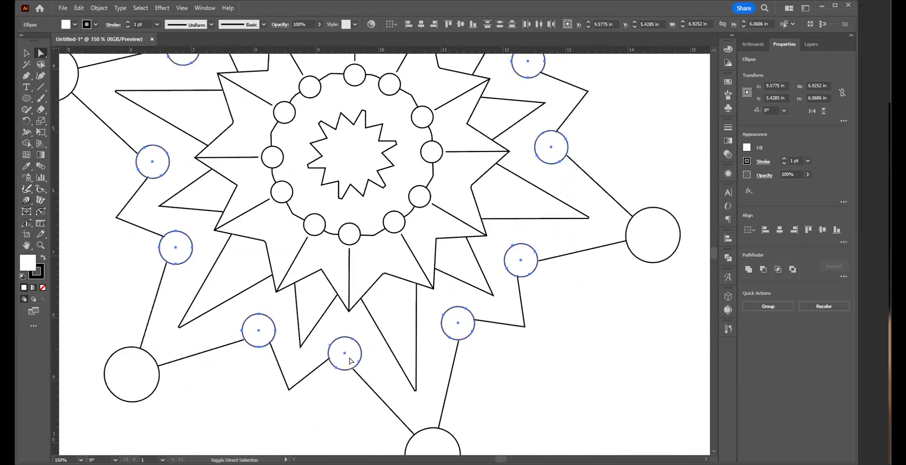
left_click(43, 288)
Step: Select all six large circles at the outer points of the star together
scroll(378, 364, "down", 3)
scroll(378, 364, "left", 1)
left_click(493, 334)
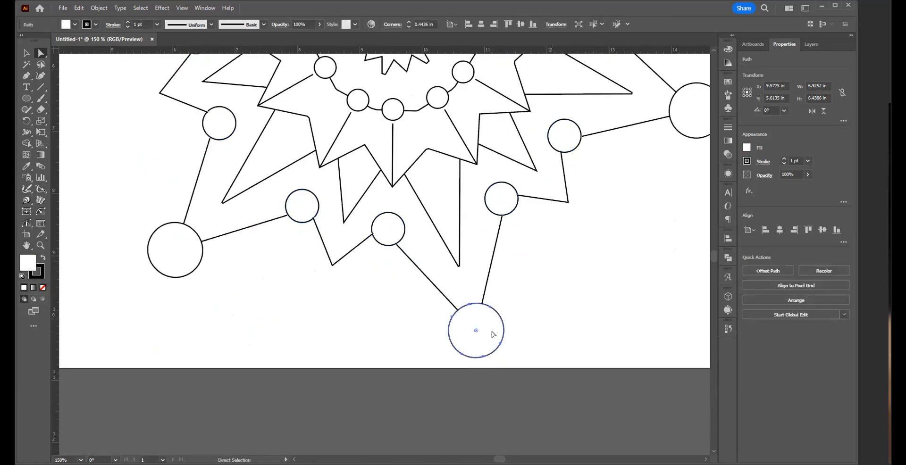
left_click(180, 250, "shift")
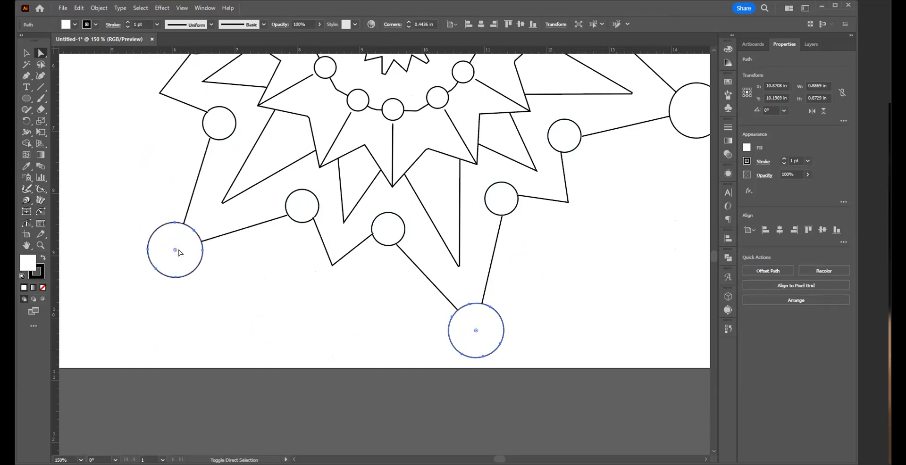
key("space")
left_click_drag(305, 250, 344, 464)
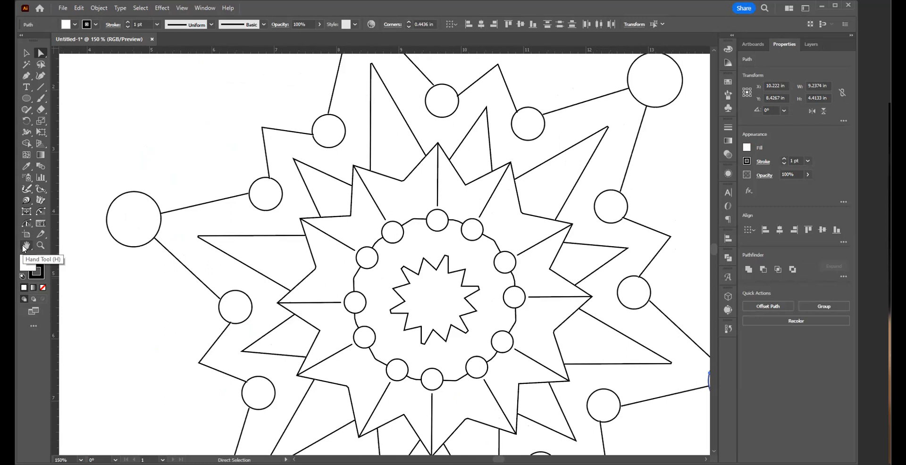
left_click(118, 234)
left_click(647, 88, "shift")
left_click_drag(387, 178, 399, 314)
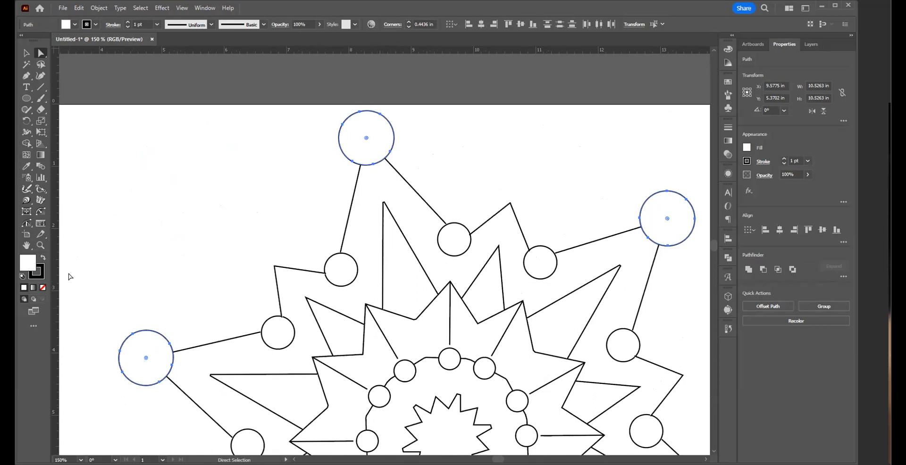
Step: Try a white-to-black linear gradient fill on the six large circles, with its midpoint shifted to about 69%
left_click(36, 288)
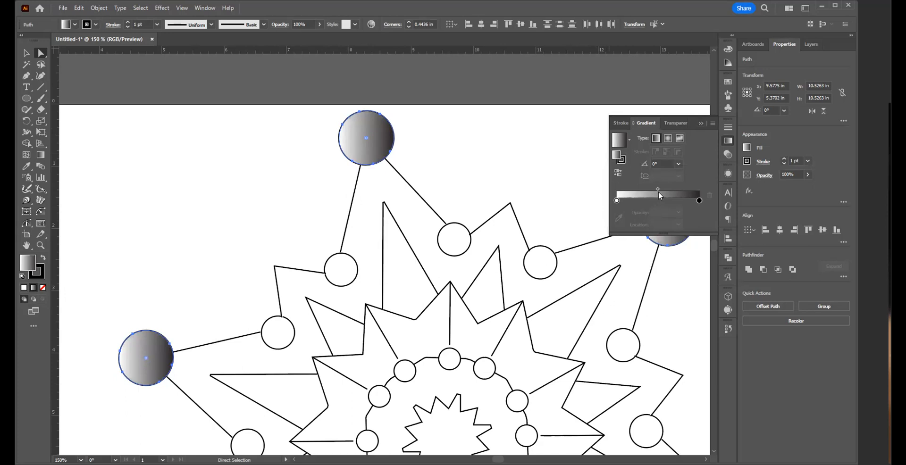
mouse_move(658, 189)
left_mouse_down()
mouse_move(642, 190)
mouse_move(669, 186)
left_mouse_up()
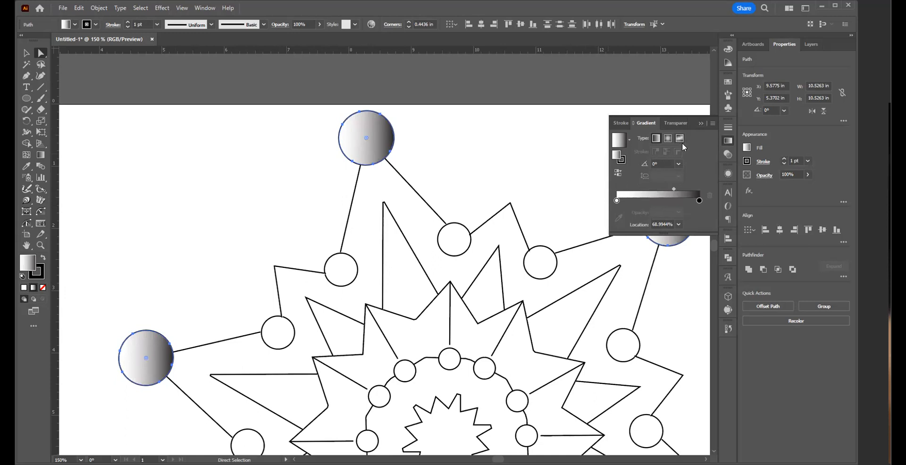
left_click(700, 124)
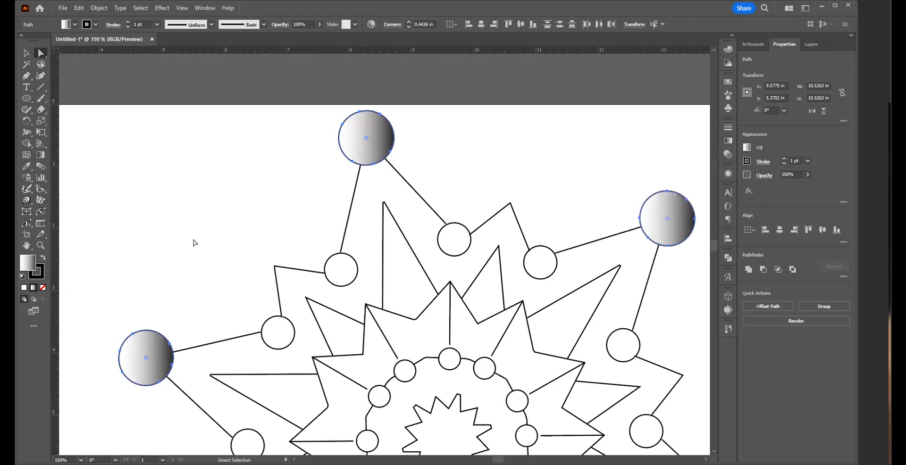
Step: Remove the fill from the six large outer circles and deselect them
left_click(43, 288)
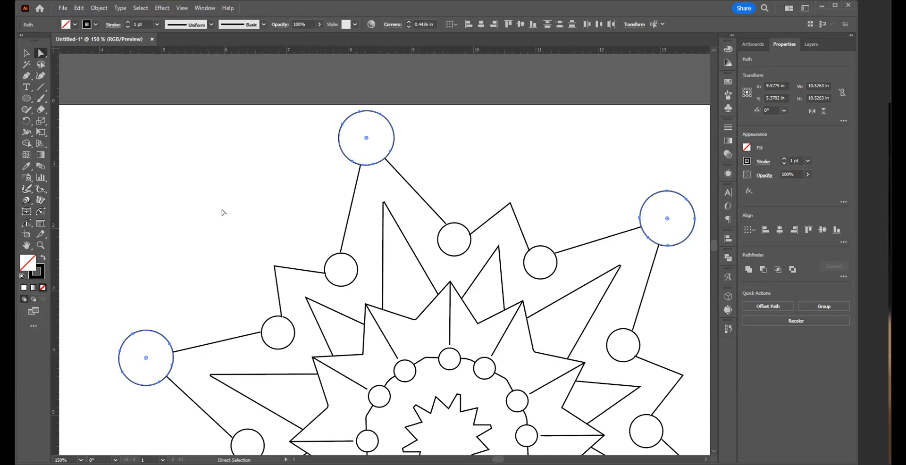
left_click(224, 230)
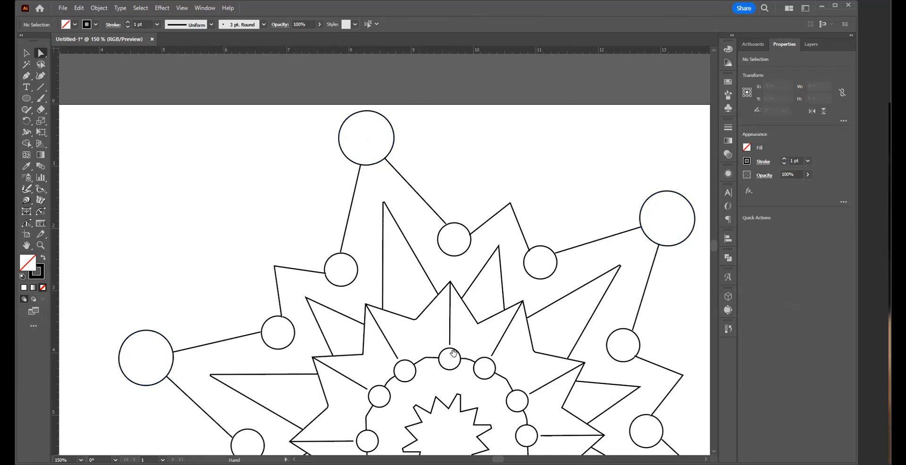
Step: Select the twelve small circles on the ring around the central star, remove their fill, and deselect them
scroll(452, 219, "down", 5)
left_click(414, 231)
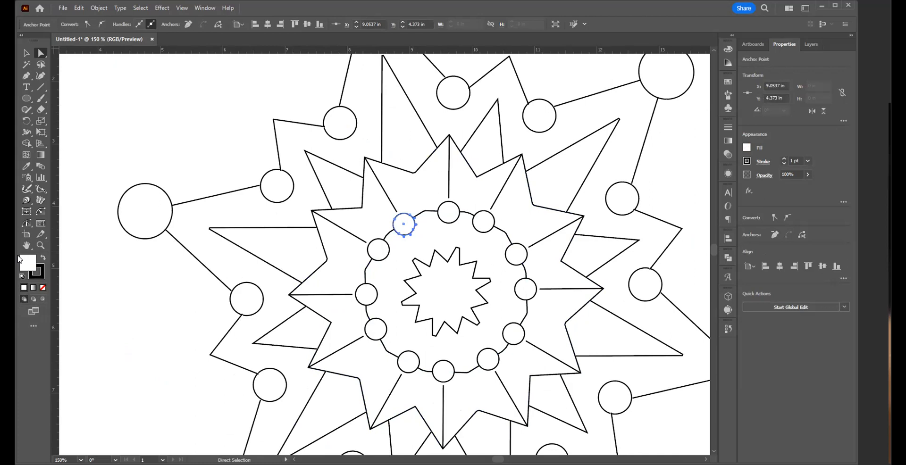
left_click(459, 217, "shift")
left_click(473, 224, "shift")
left_click(519, 263, "shift")
left_click(526, 296, "shift")
left_click(520, 342, "shift")
left_click(499, 361, "shift")
left_click(446, 375, "shift")
left_click(446, 375, "shift")
left_click(406, 363, "shift")
left_click(373, 334, "shift")
left_click(367, 296, "shift")
left_click(377, 250, "shift")
left_click(42, 288)
left_click(165, 327)
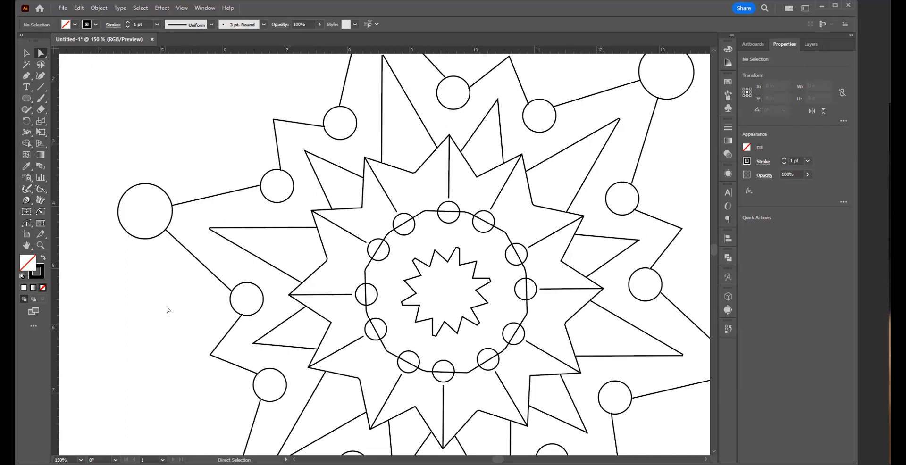
Step: Select the whole artwork, set its stroke weight to 10 pt and then raise it to 14 pt, and deselect it
left_click(26, 56)
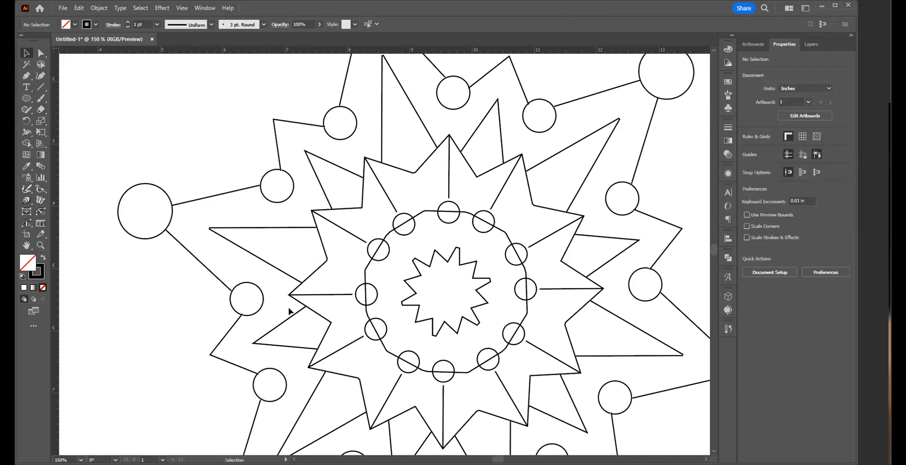
left_click(410, 269, "ctrl+alt")
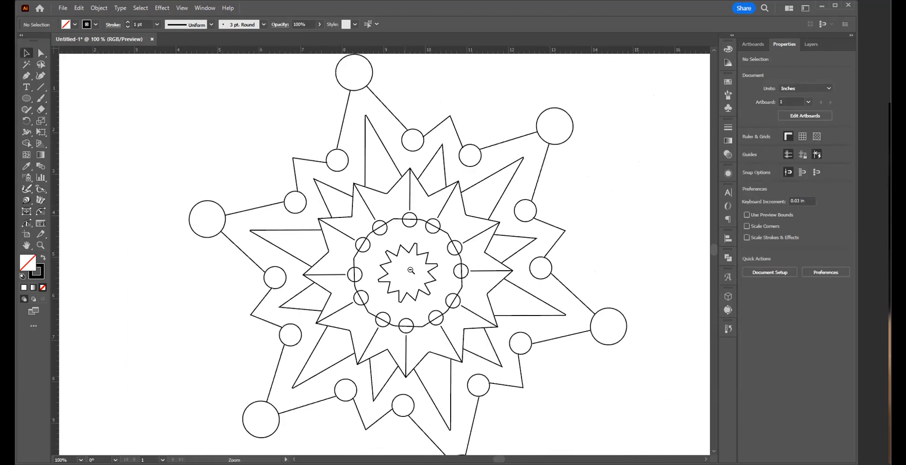
left_click(434, 293, "ctrl+alt")
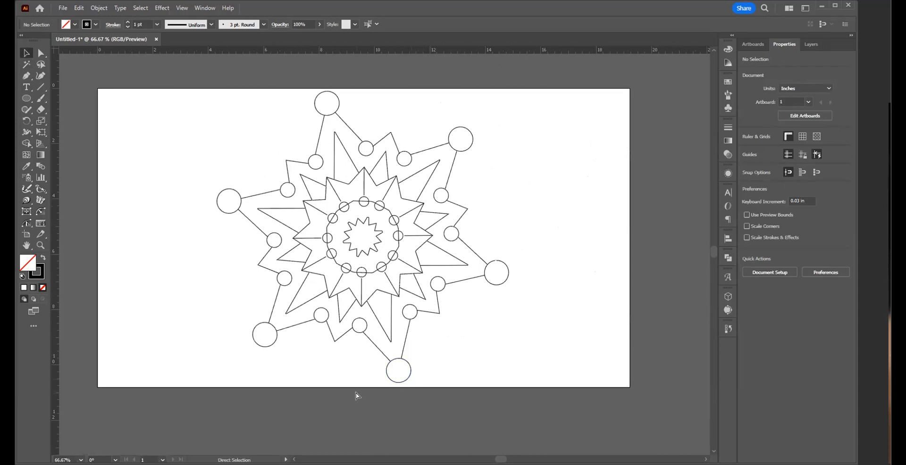
key("ctrl+a")
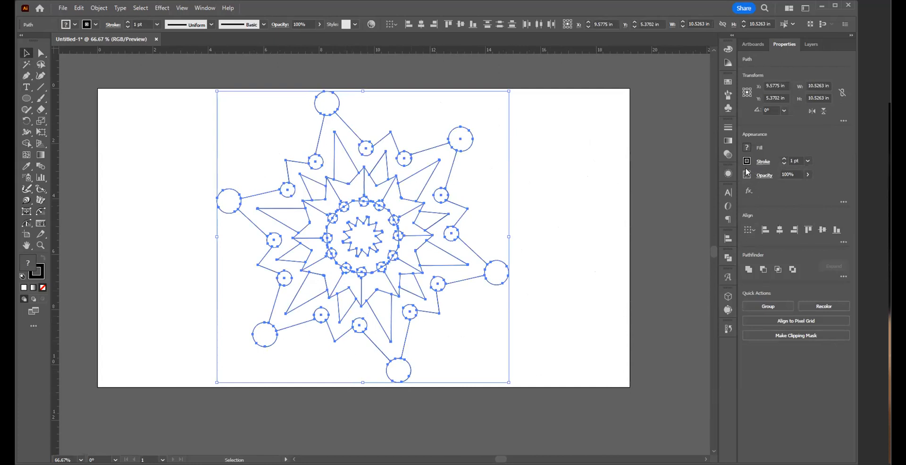
left_click(808, 161)
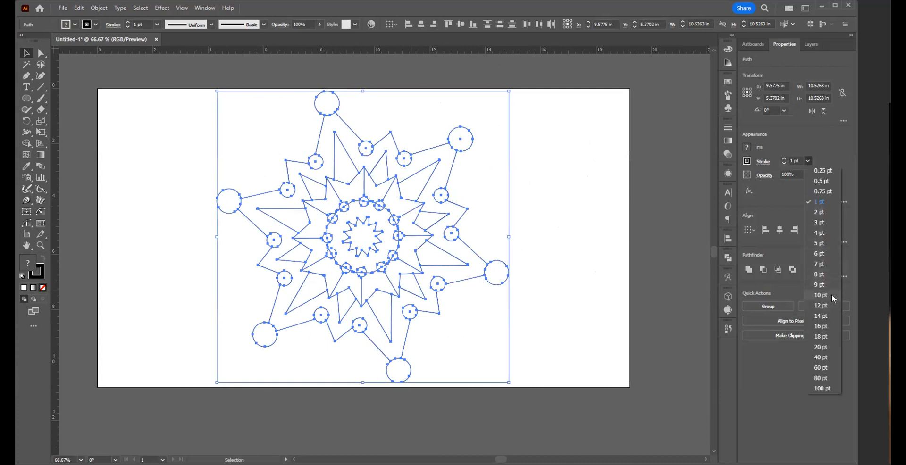
left_click(821, 295)
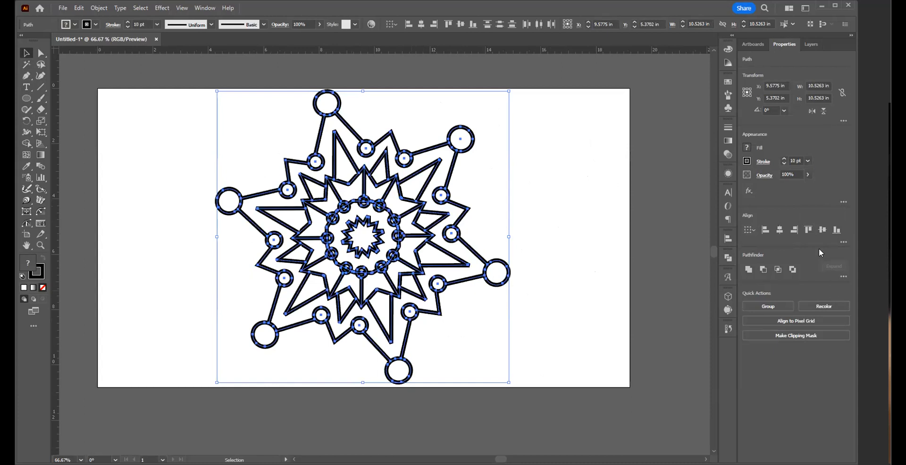
left_click(808, 161)
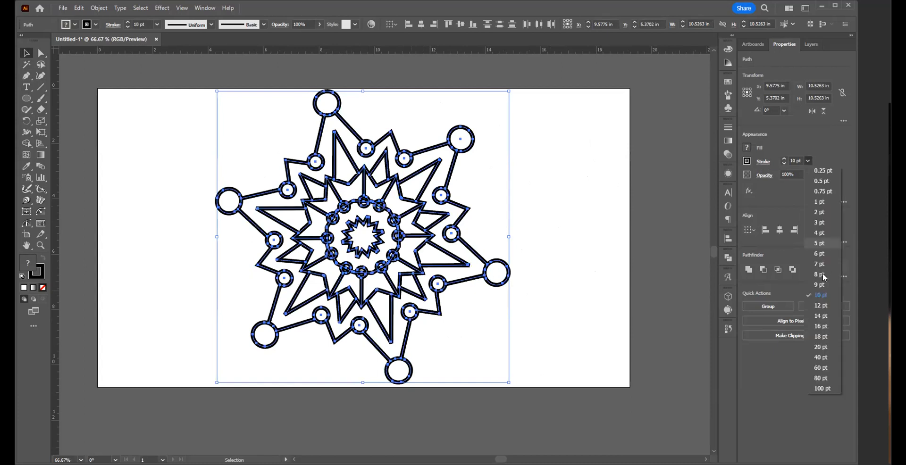
left_click(821, 315)
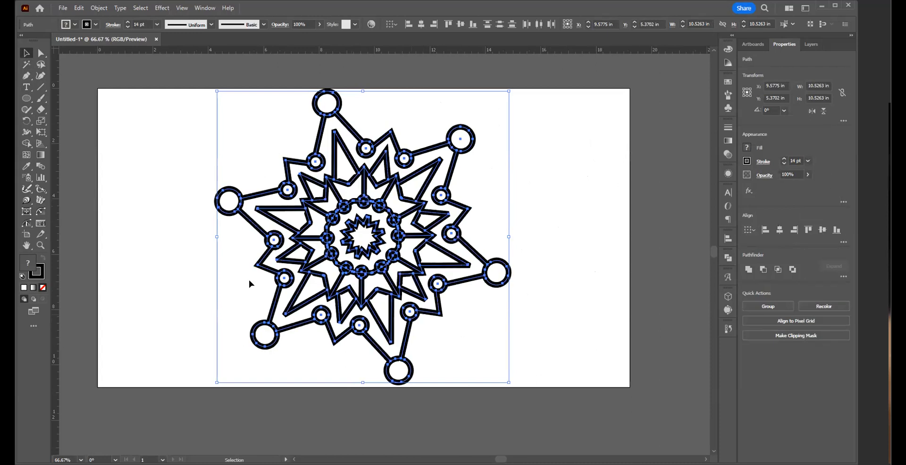
left_click(446, 255)
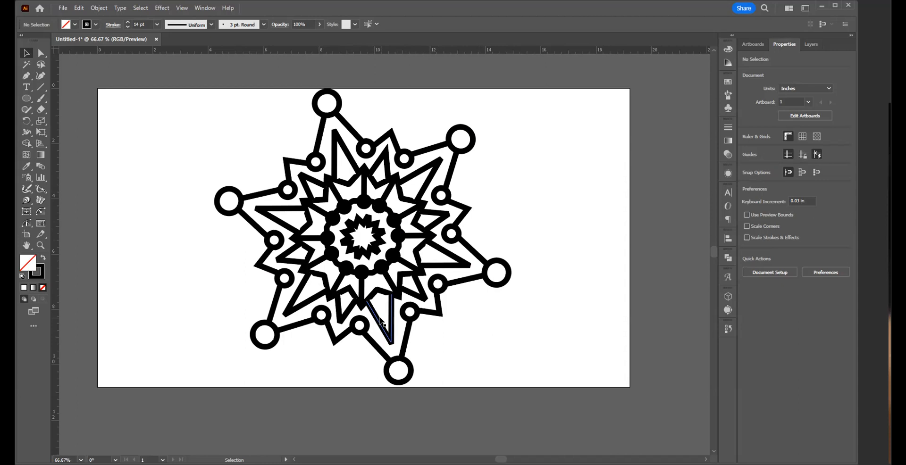
scroll(382, 323, "up", 1)
key("c")
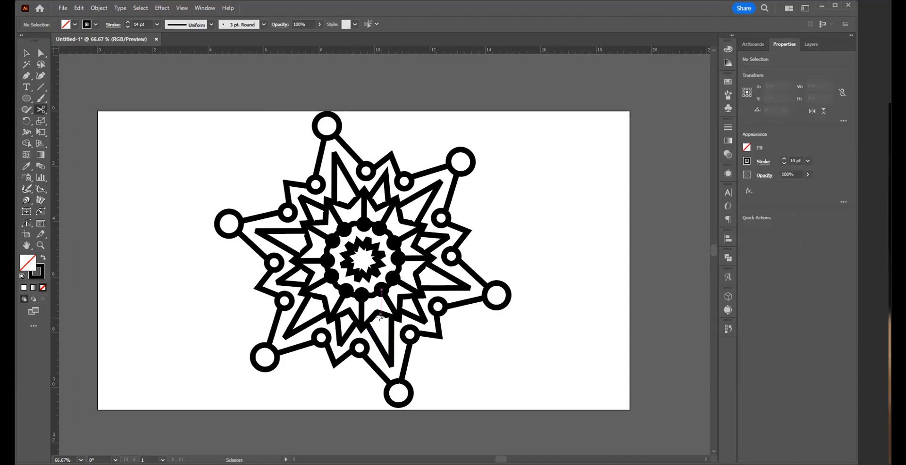
left_click(190, 280)
left_click(531, 249)
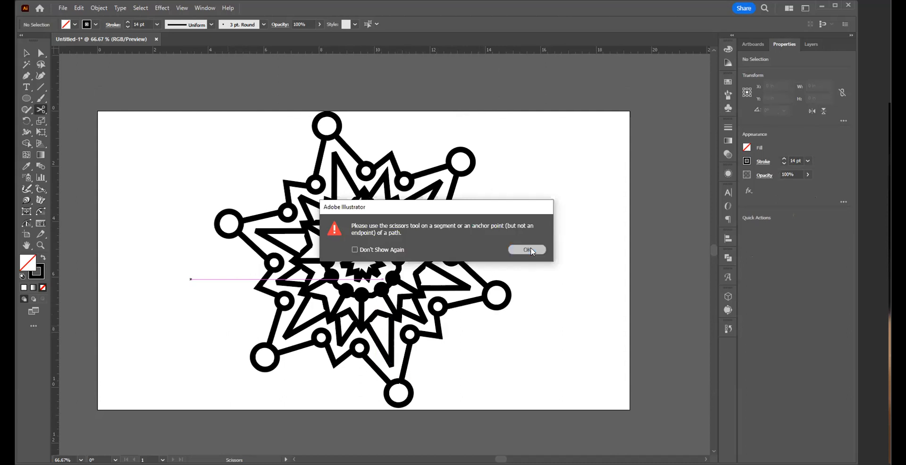
key("v")
key("v")
Step: Inspect the small central star's path up close by selecting it, and deselect it
key("ctrl+space")
left_click_drag(338, 250, 537, 292)
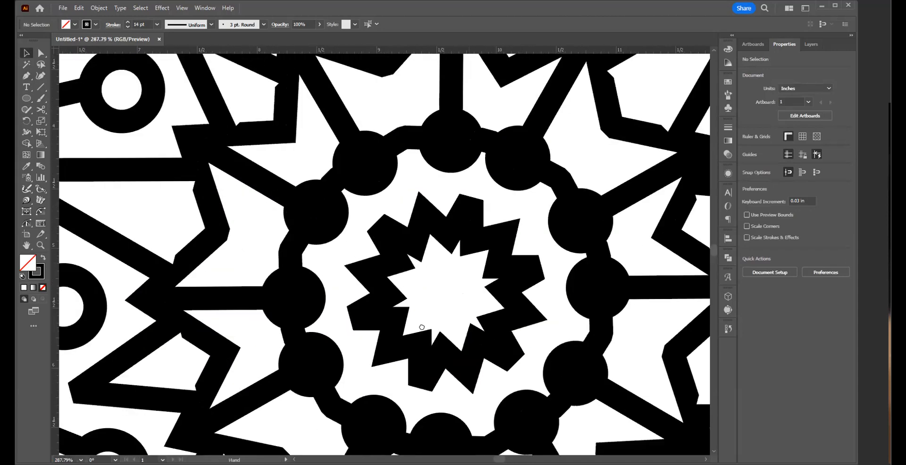
key("space")
left_click_drag(421, 325, 460, 270)
left_click(422, 237)
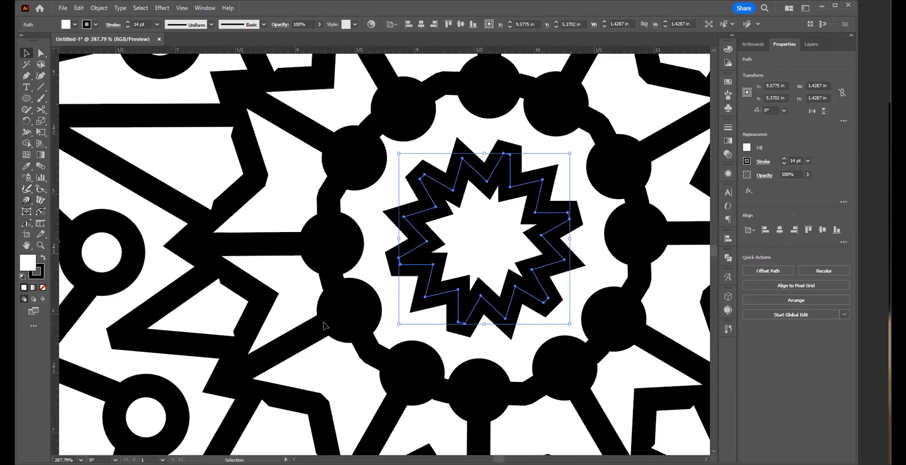
left_click(244, 324)
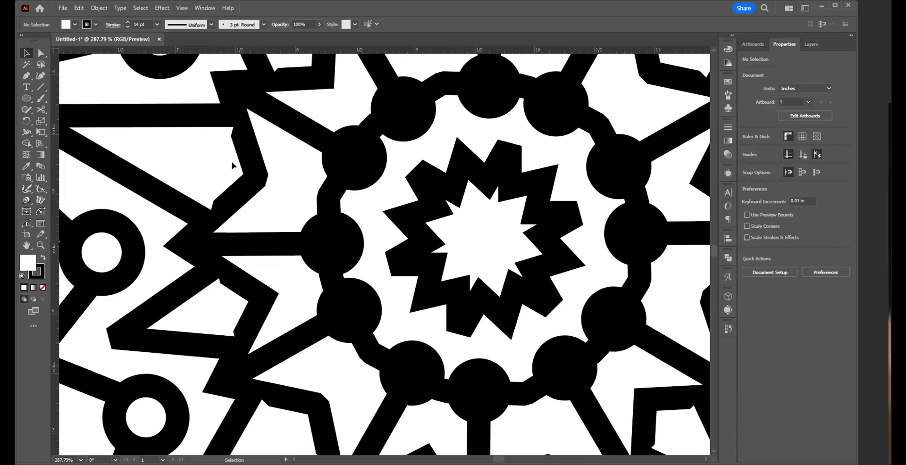
Step: Check the large inner star and a neighbouring spike for a remaining fill by selecting each, then select all the artwork
left_click(236, 194)
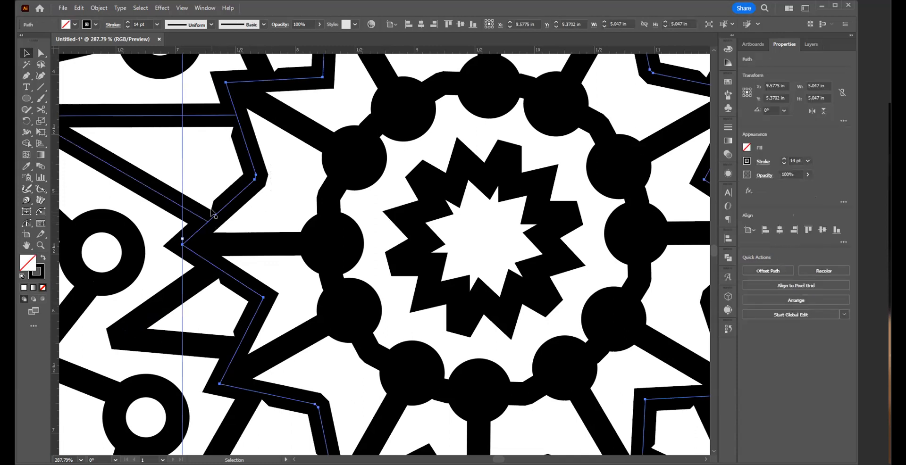
left_click(145, 182)
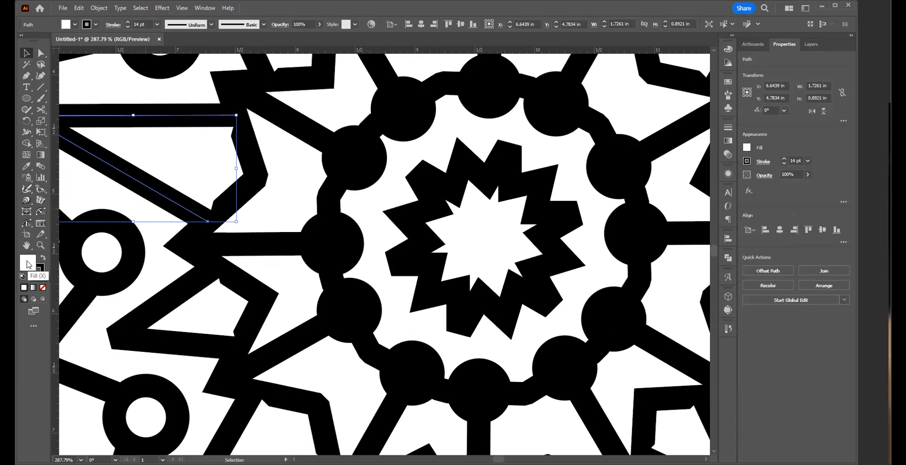
key("ctrl+a")
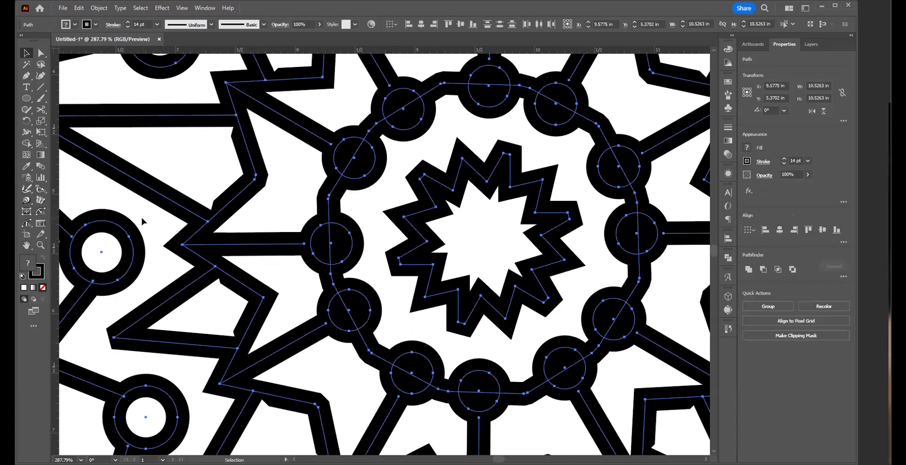
Step: Select the filled triangular spikes all around the large inner star together
left_click(147, 186)
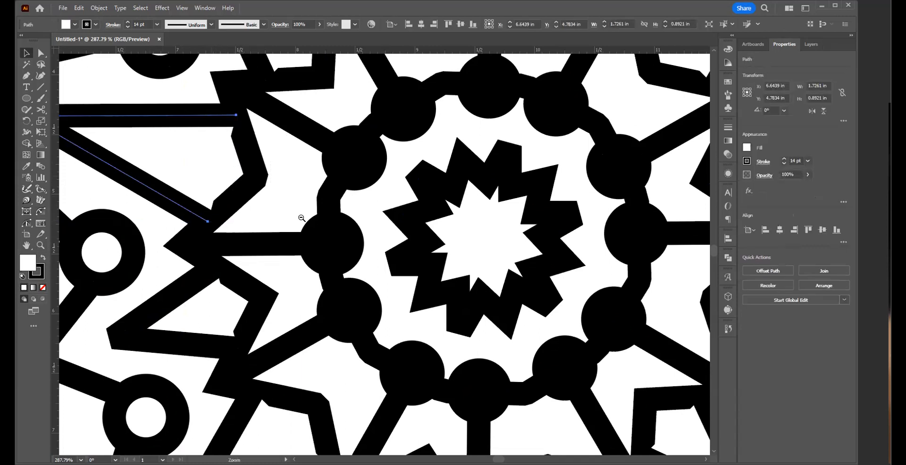
left_click(312, 222, "alt")
left_click(358, 304, "alt")
left_click(448, 333, "alt")
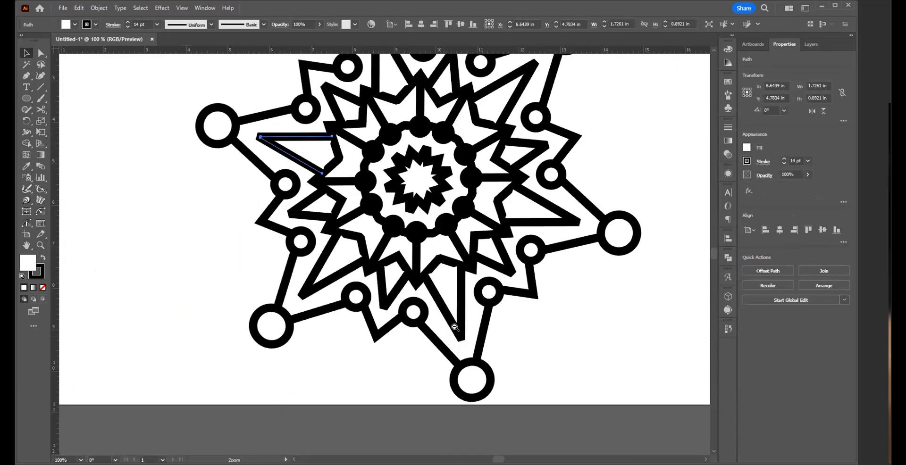
left_click(458, 259, "alt")
left_click(296, 249, "shift")
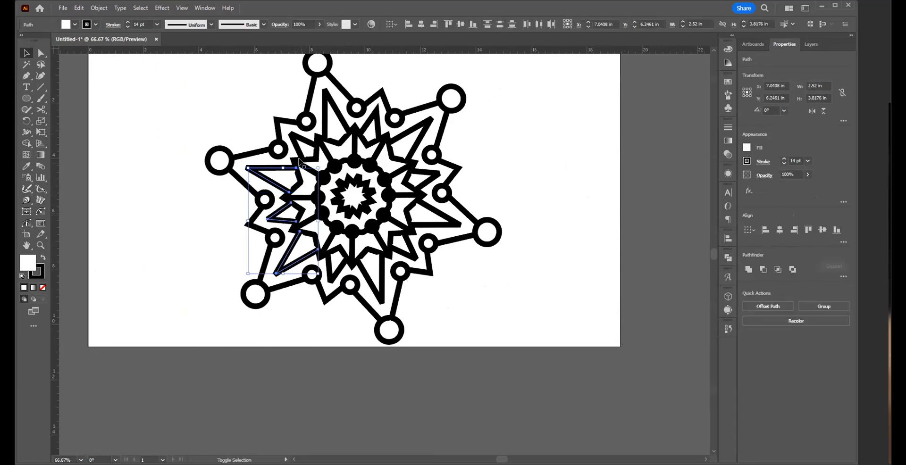
left_click(306, 149, "shift")
left_click(333, 134, "shift")
left_click(377, 119, "shift")
left_click(411, 157, "shift")
left_click(425, 179, "shift")
left_click(424, 214, "shift")
left_click(409, 244, "shift")
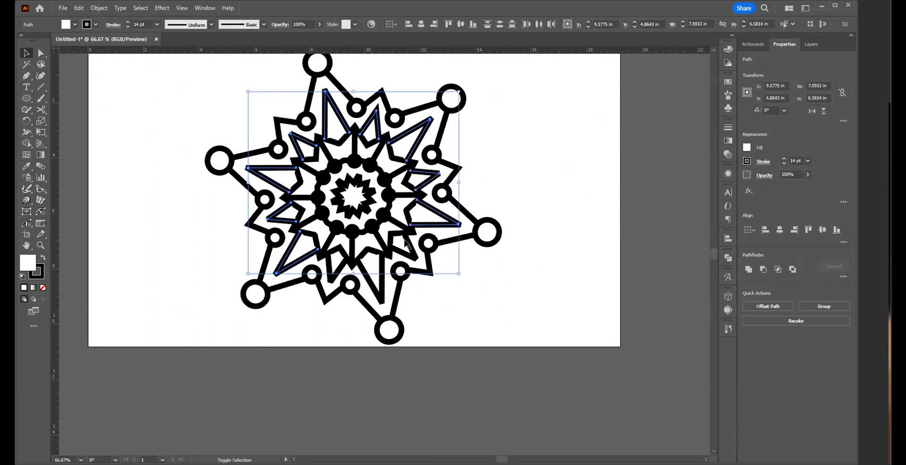
left_click(376, 271, "shift")
left_click(377, 272, "shift")
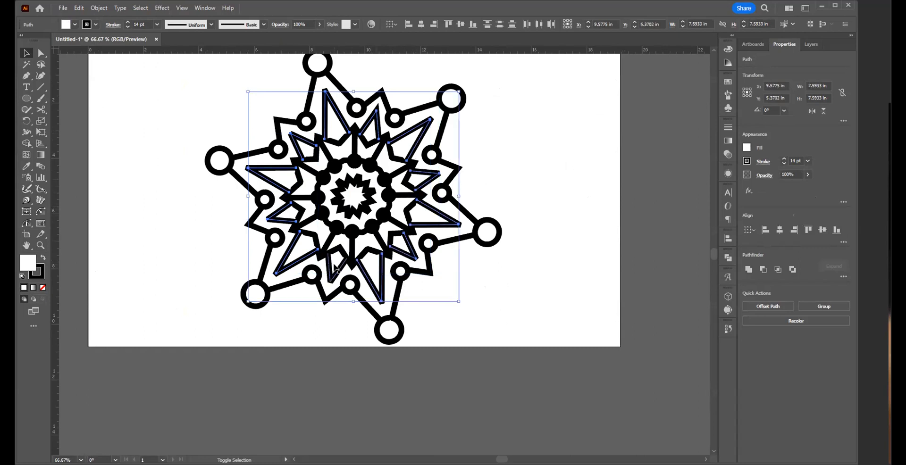
Step: Add the ring, the small central star and the outer zigzag segments to the spike selection, remove the fill from all, and deselect them
left_click(338, 245, "shift")
left_click(378, 204, "shift")
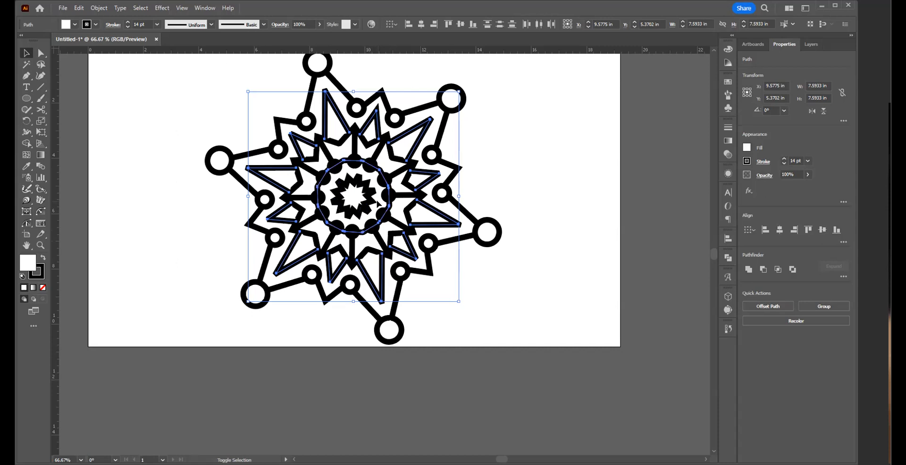
left_click(352, 199, "shift")
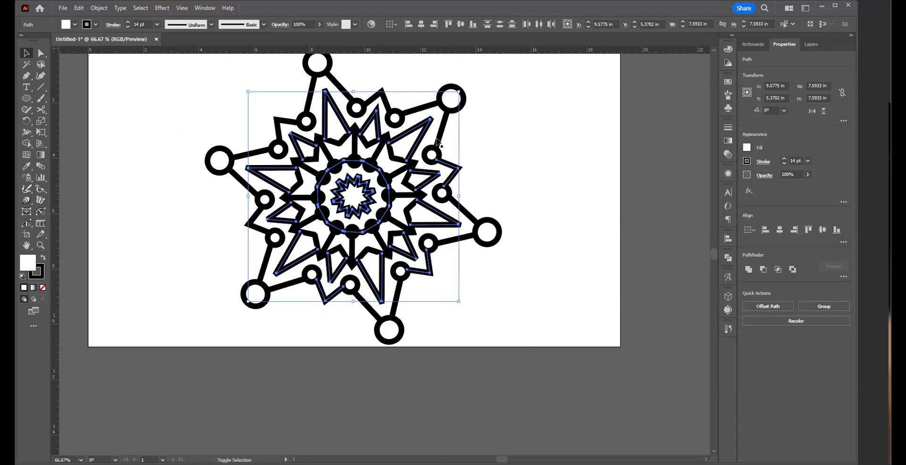
left_click(387, 105, "shift")
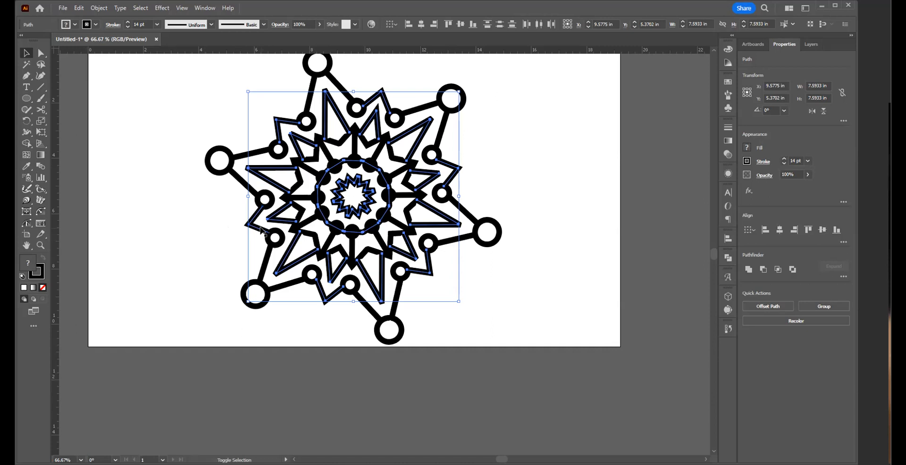
left_click(384, 98, "shift")
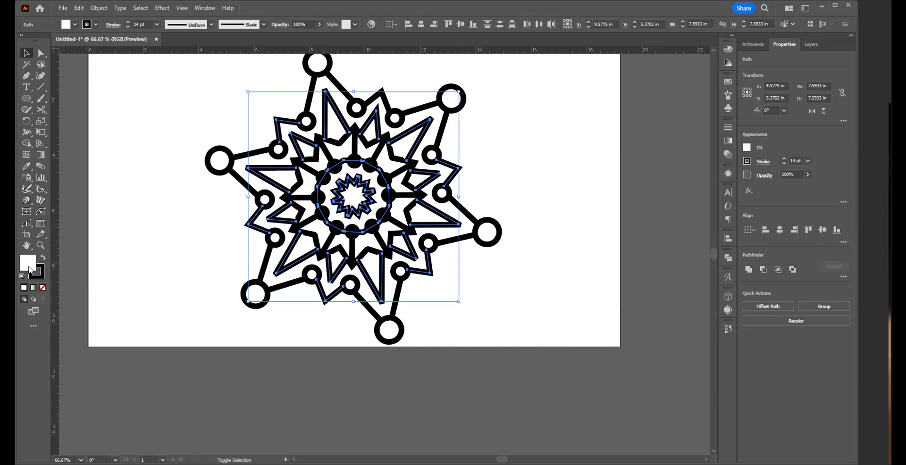
left_click(42, 287)
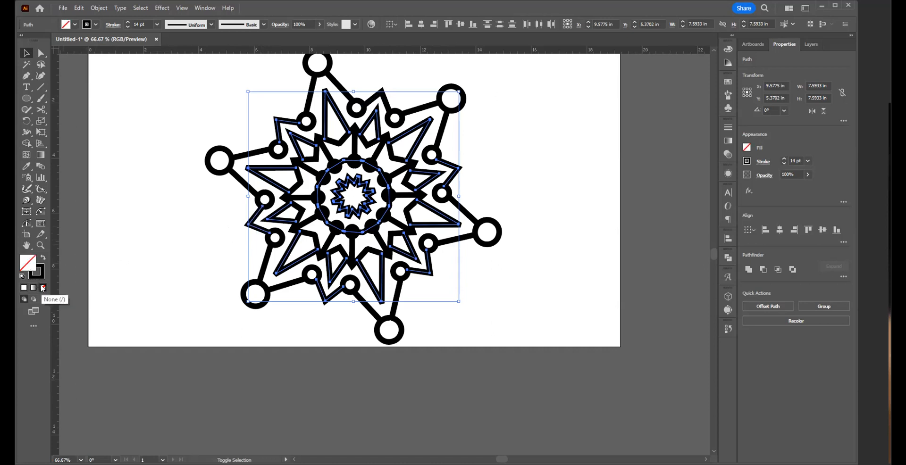
left_click(162, 224)
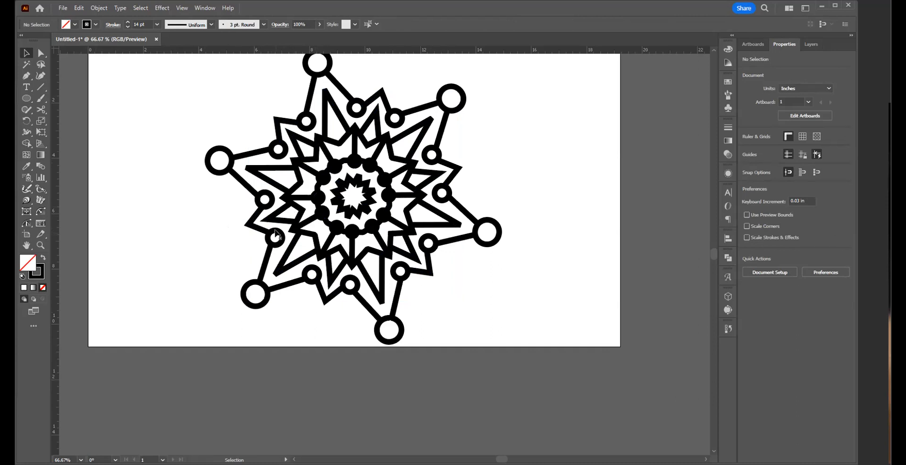
Step: Select the whole artwork and convert its strokes to outlines with Outline Stroke
left_click_drag(353, 239, 395, 314)
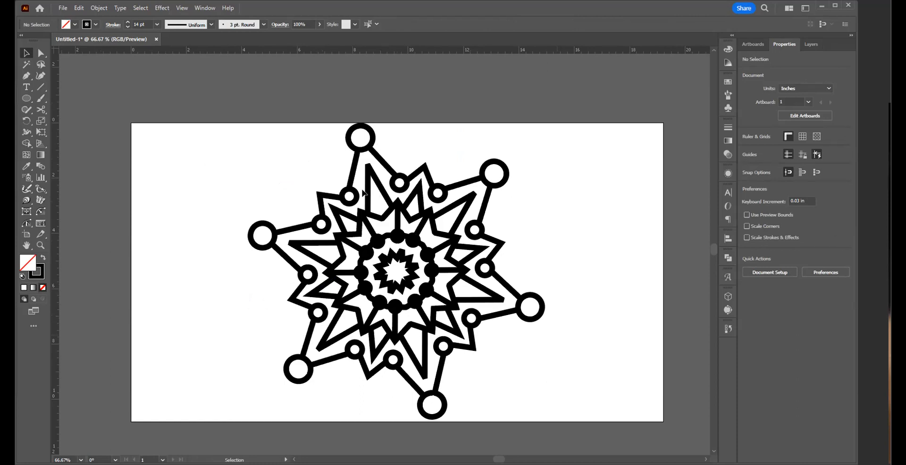
left_click_drag(225, 150, 648, 415)
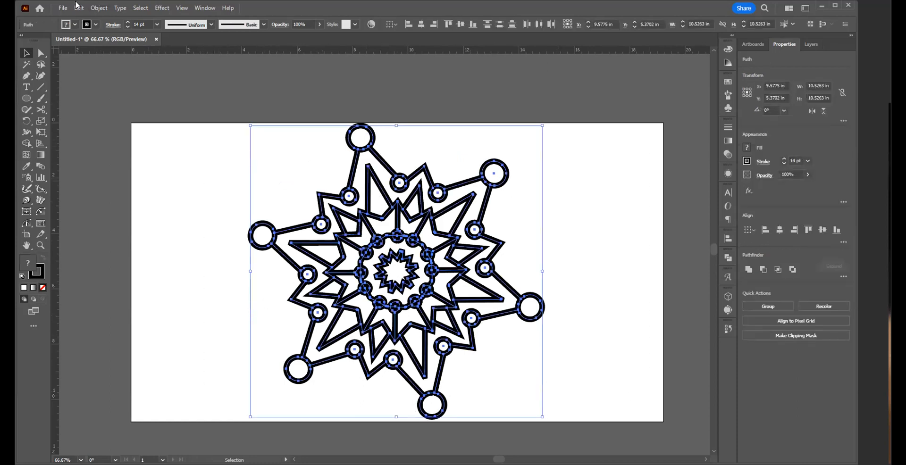
left_click(97, 9)
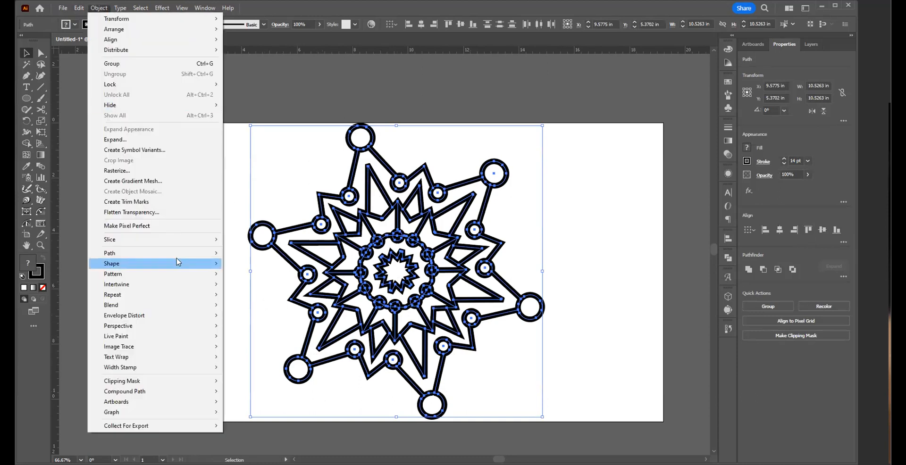
mouse_move(184, 260)
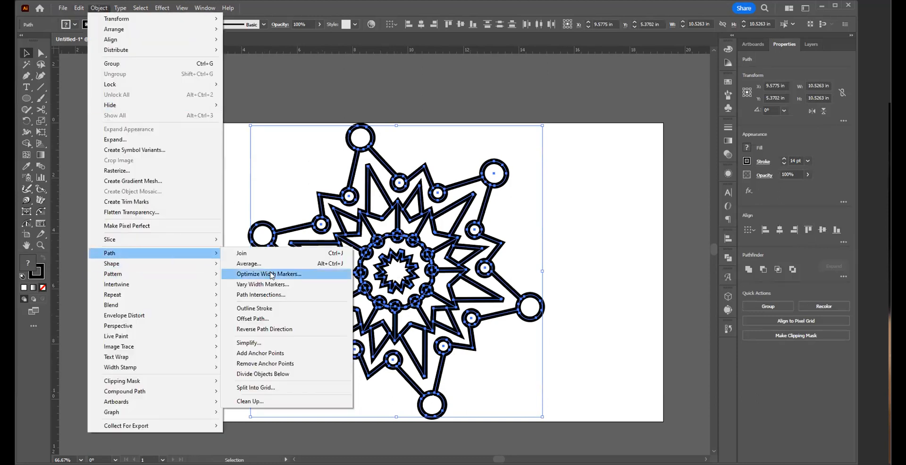
left_click(287, 311)
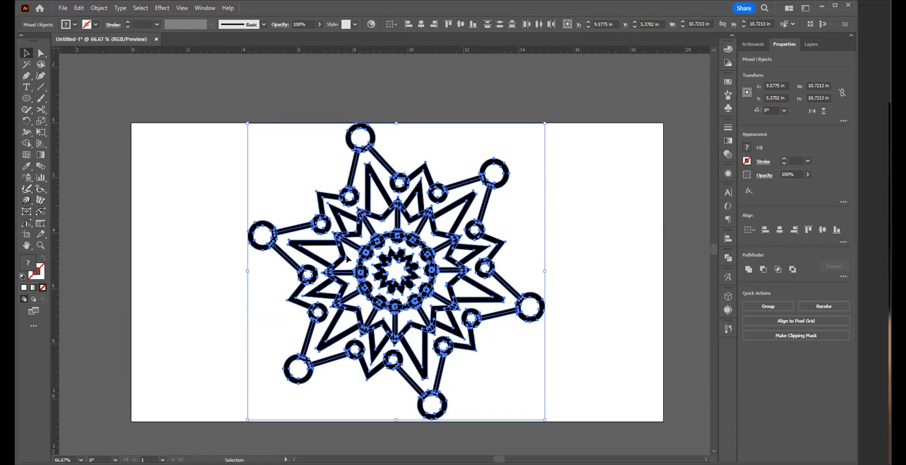
Step: Unite all the outlined artwork into one merged shape group with the Pathfinder and deselect it
left_click(748, 269)
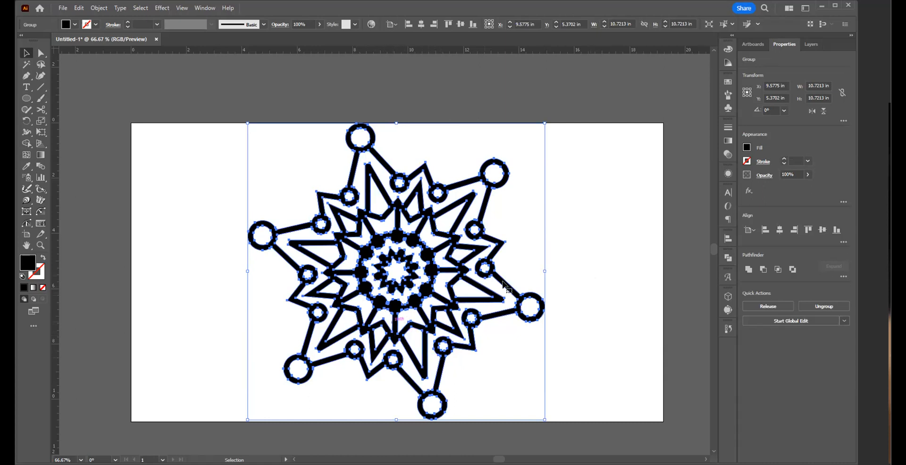
left_click(576, 256)
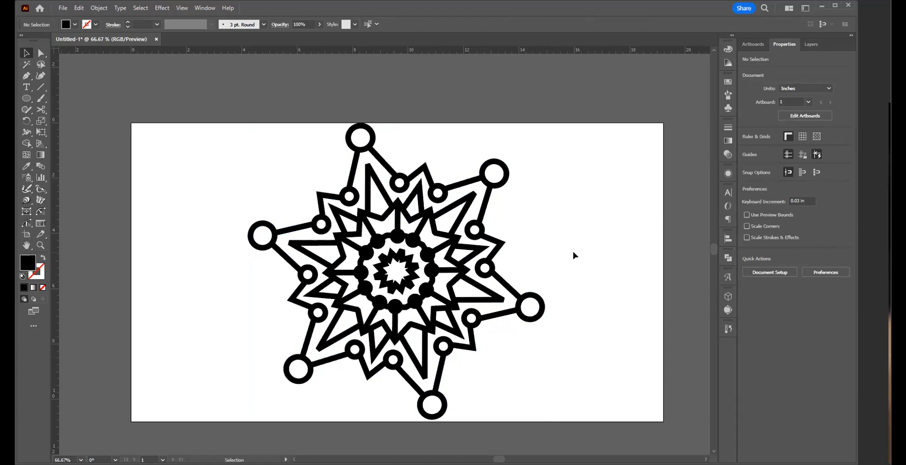
Step: Examine the merged outlines up close around the spikes, the ring of dots and the outer circles
key("z")
left_click_drag(302, 216, 574, 324)
left_click_drag(663, 365, 437, 162)
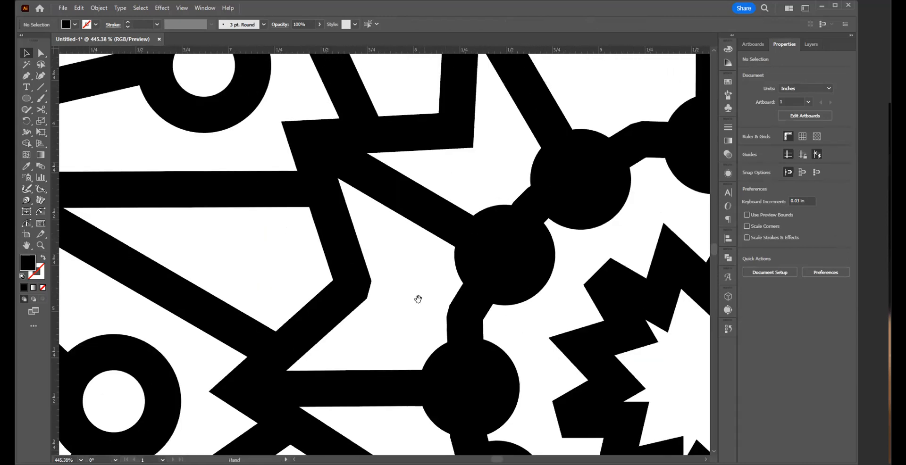
left_click_drag(418, 299, 277, 174)
left_click_drag(512, 281, 324, 179)
left_click_drag(284, 276, 511, 49)
left_click_drag(322, 202, 116, 100)
left_click_drag(374, 233, 135, 157)
left_click_drag(348, 286, 480, 263)
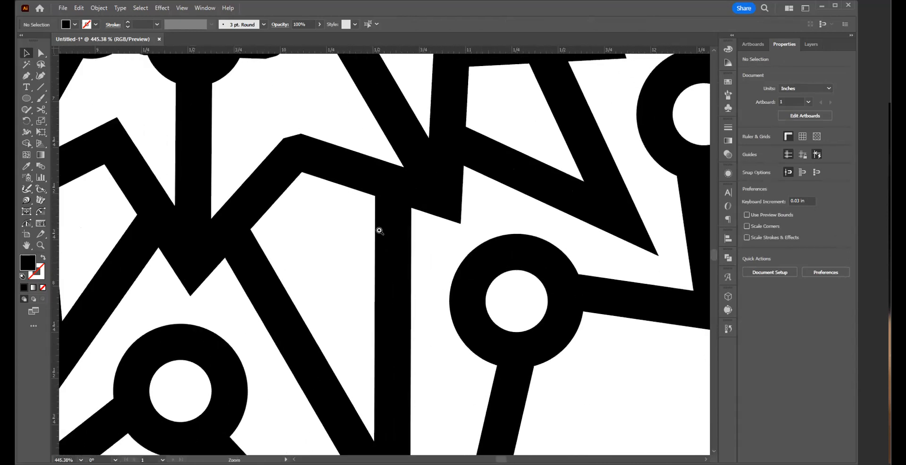
left_click(300, 213, "alt")
left_click(301, 212, "alt")
left_click(301, 213, "alt")
left_click(376, 211, "alt")
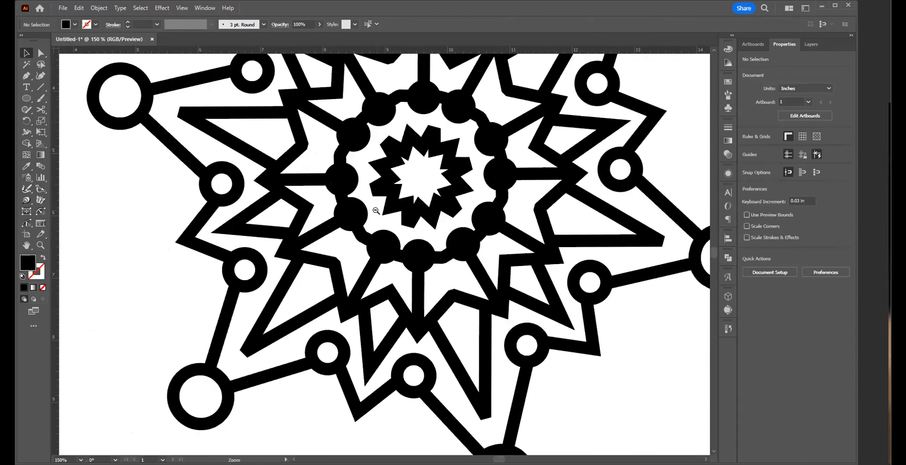
left_click(376, 211, "alt")
left_click(372, 203, "alt")
Step: Select the whole united artwork, move it slightly to a centre of about X 9.77 in, Y 5.4 in, and deselect it
key("h")
key("v")
left_click_drag(222, 115, 560, 410)
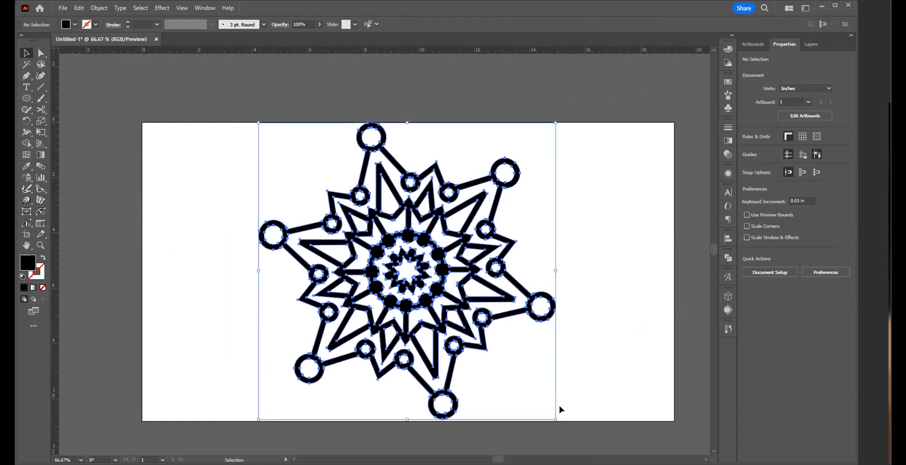
left_click_drag(424, 282, 426, 285)
left_click(591, 270)
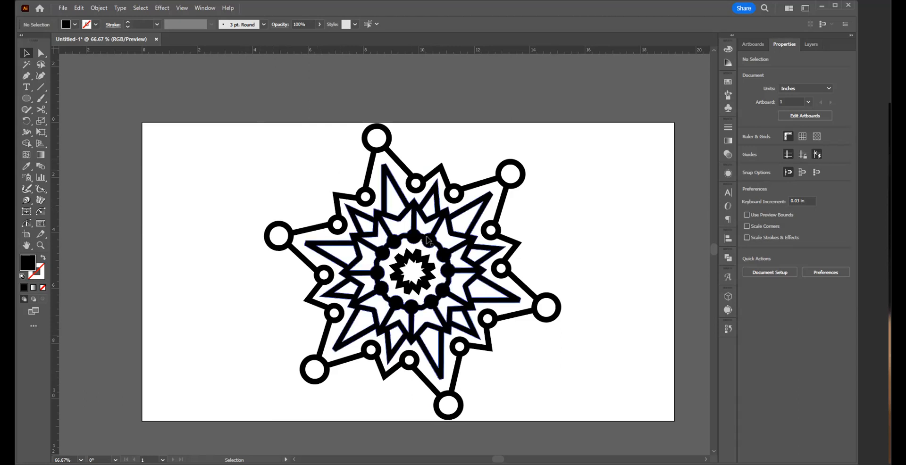
Step: Select the united artwork and inspect the gap between its central star and the ring of dots, leaving nothing selected
left_click(424, 283)
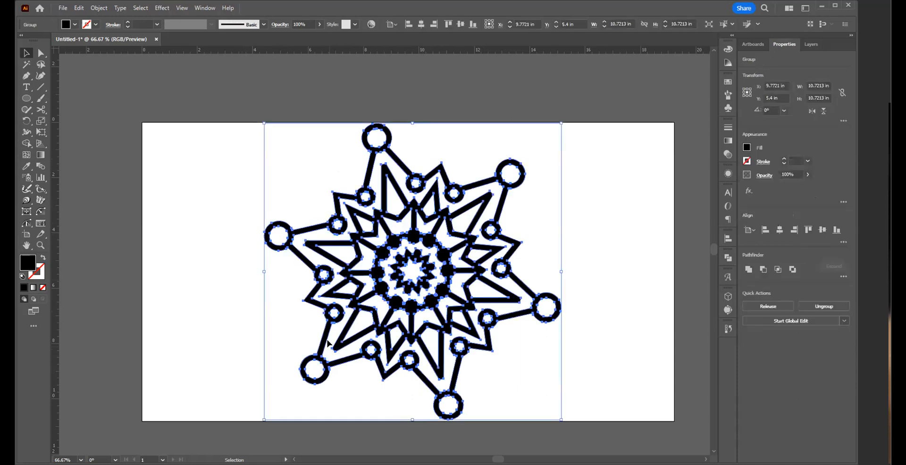
key("z")
left_click(407, 279)
left_click(419, 242)
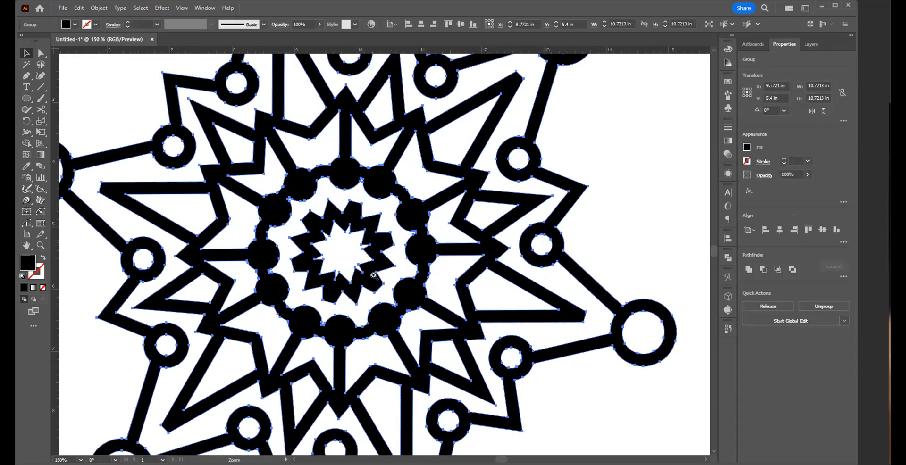
left_click(374, 276)
left_click_drag(377, 256, 415, 328)
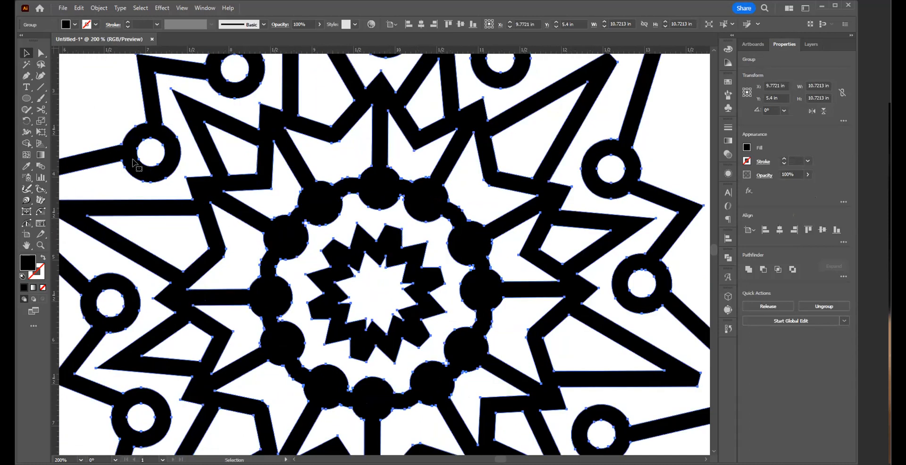
key("p")
key("v")
left_click(396, 375)
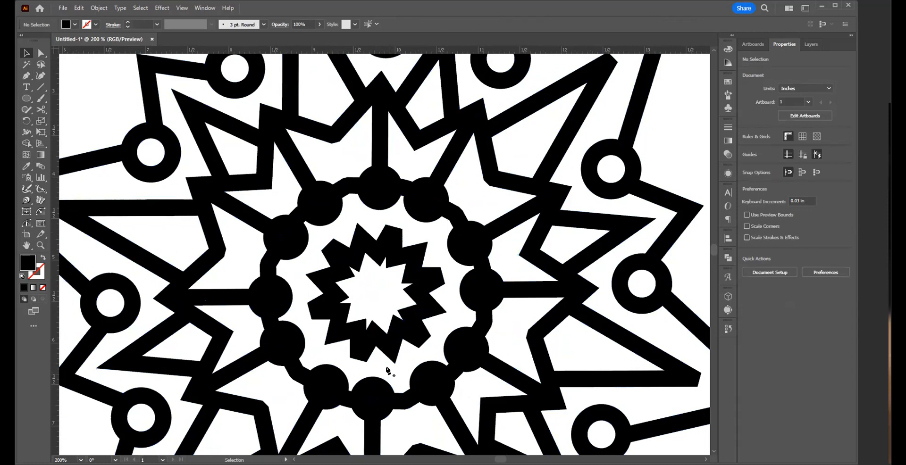
Step: Draw a V-shaped Pen path from a tip of the central star to two neighbouring ring dots, with arms about 0.5 in long
key("p")
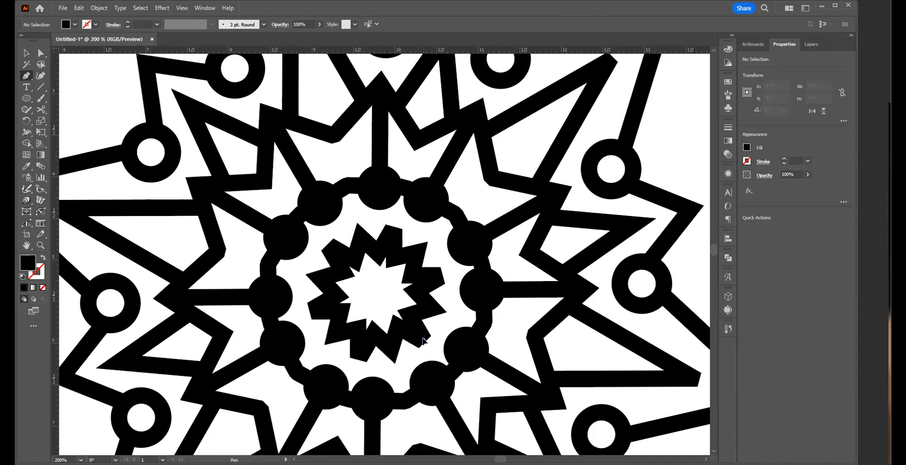
left_click(423, 339)
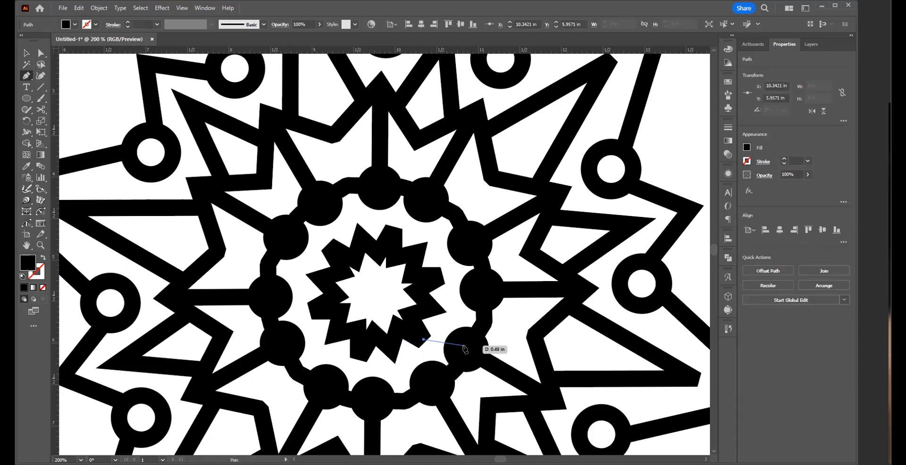
left_click(467, 349)
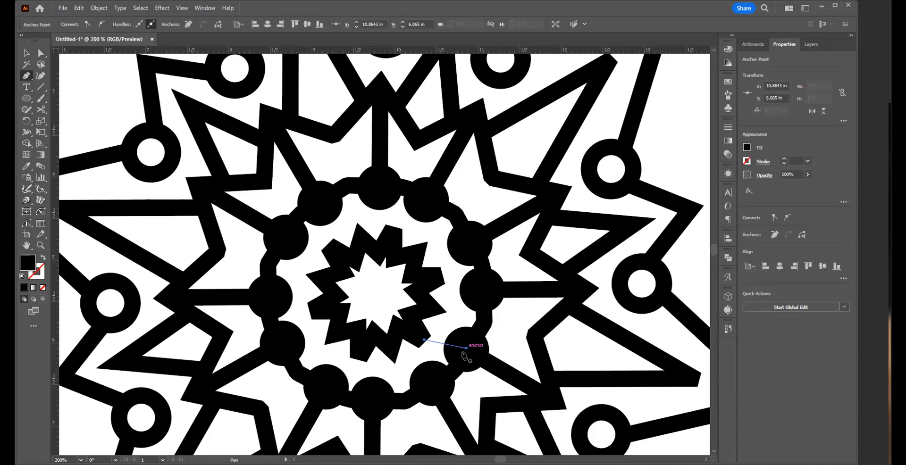
left_click(423, 340)
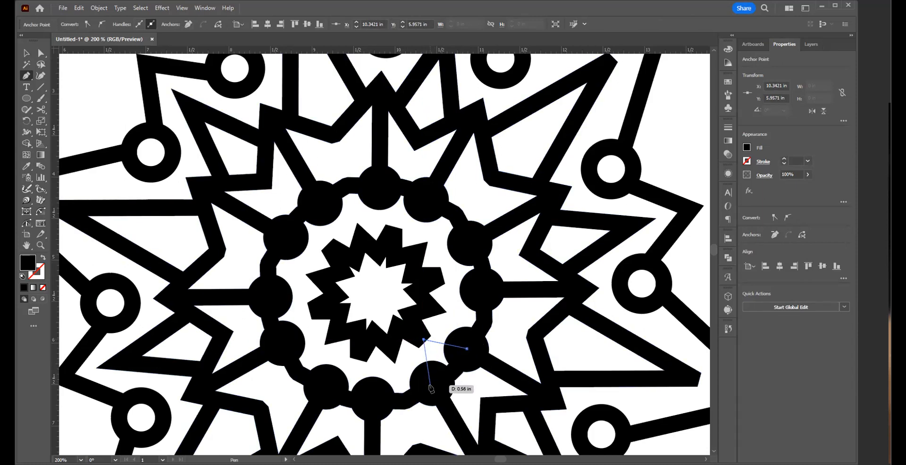
left_click(430, 382)
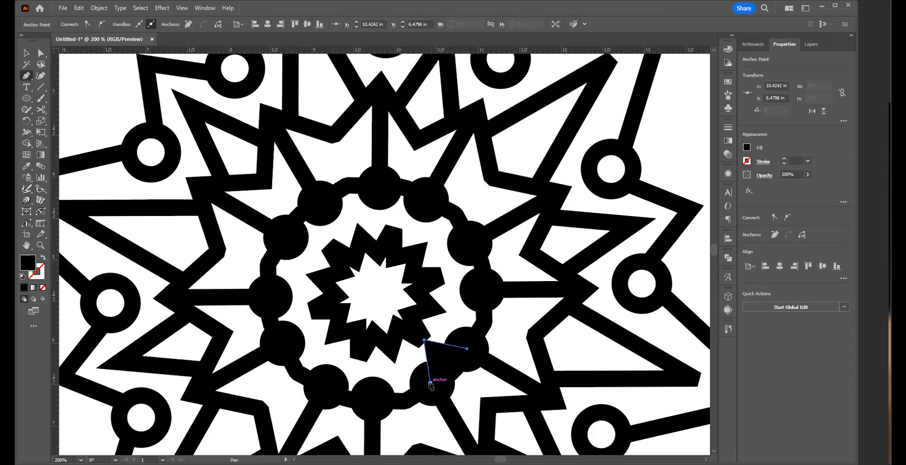
key("v")
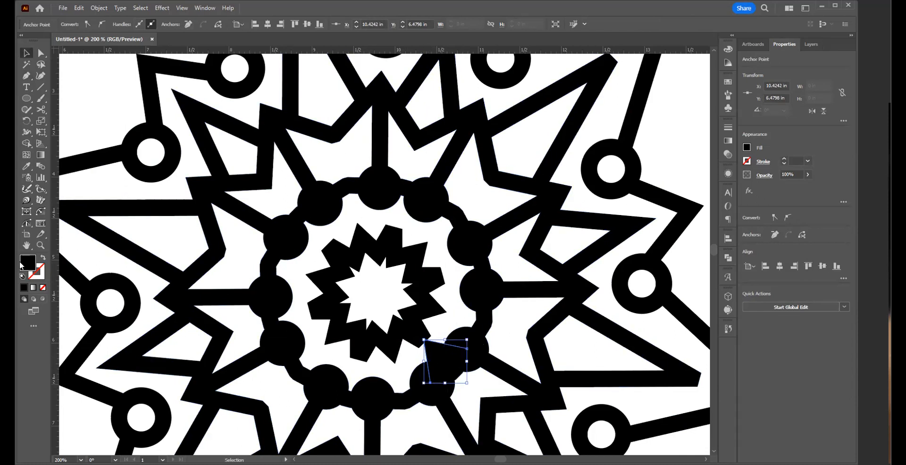
Step: Swap the V-shaped path's fill and stroke so it has a black outline only, and set the stroke weight to 10 pt
left_click(42, 259)
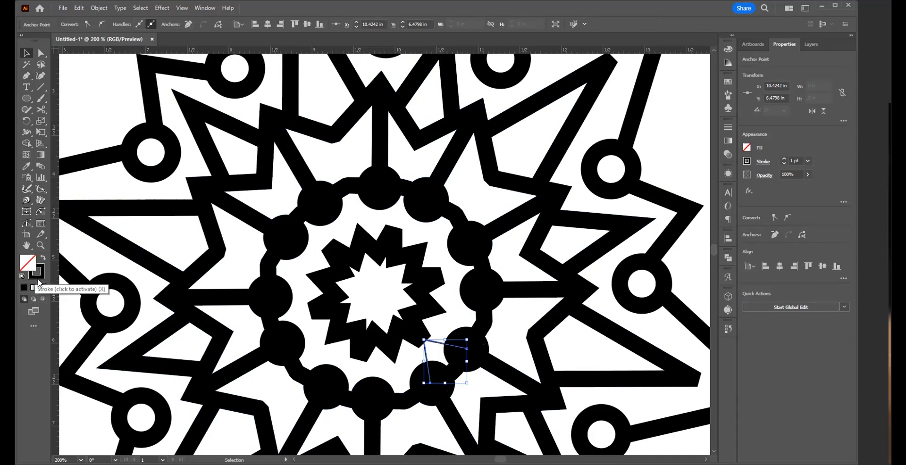
left_click(808, 162)
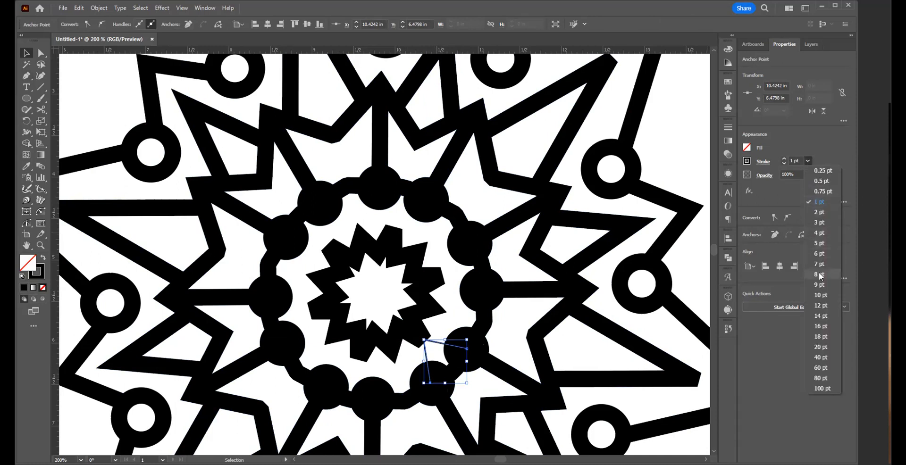
left_click(825, 297)
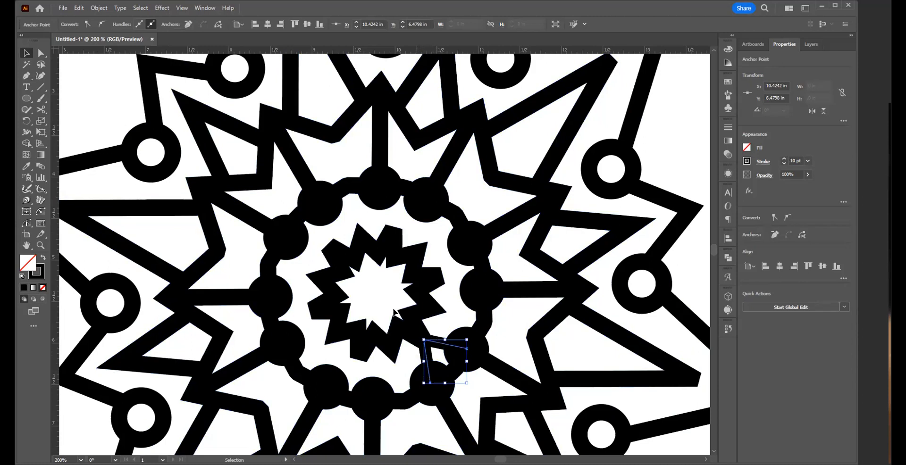
Step: Make a copy of the V-shaped path rotated 60° around the middle of the central star
key("ctrl+a")
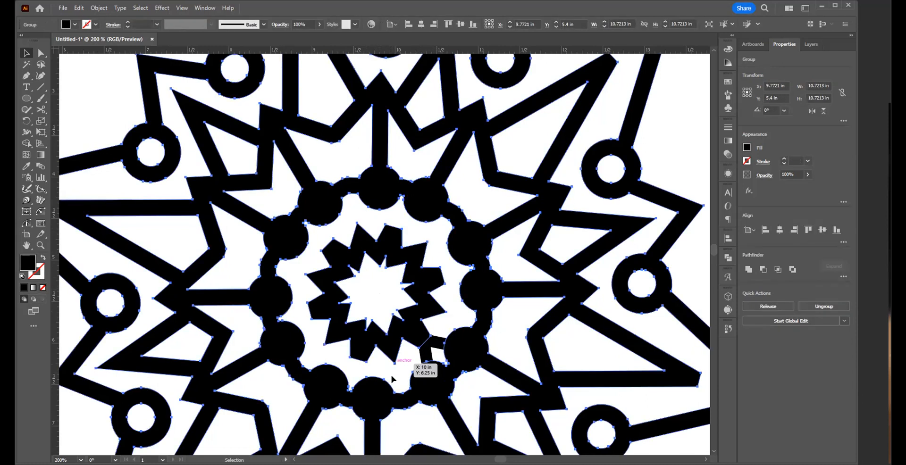
left_click(431, 325)
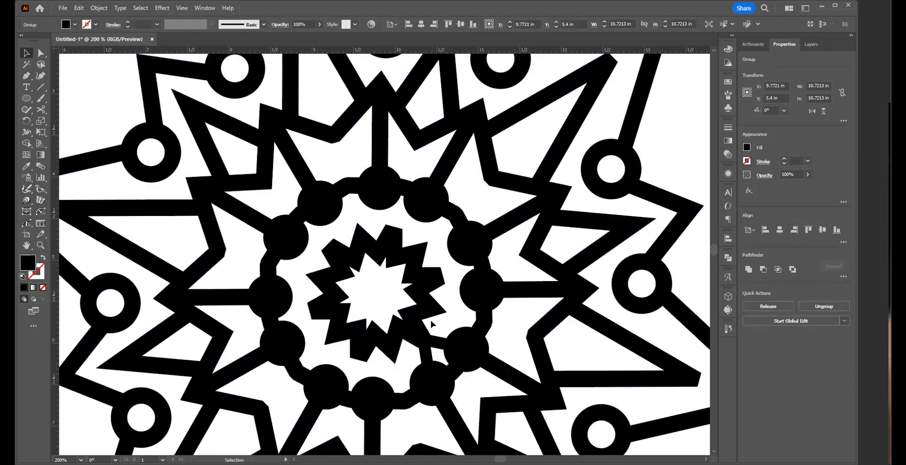
left_click(426, 350)
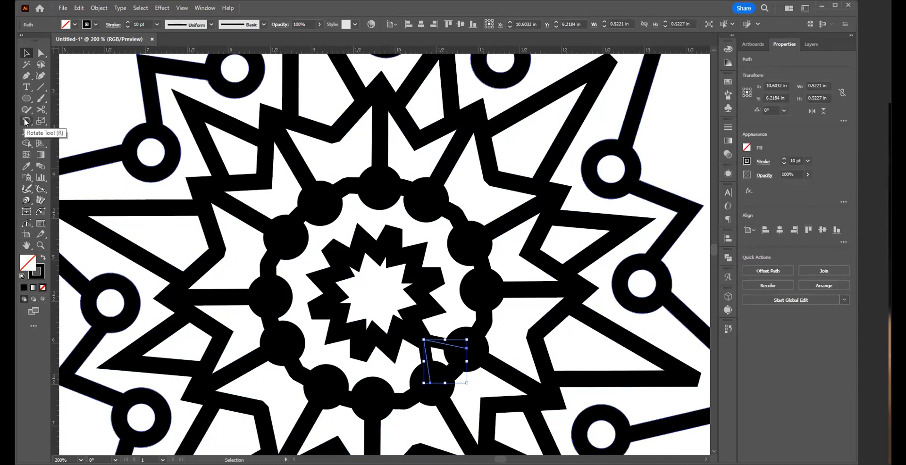
left_click(25, 121)
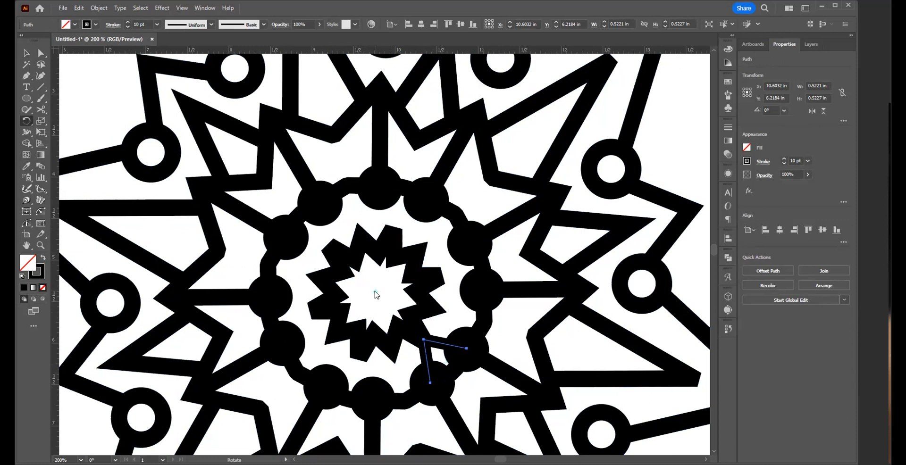
left_click(375, 294, "alt")
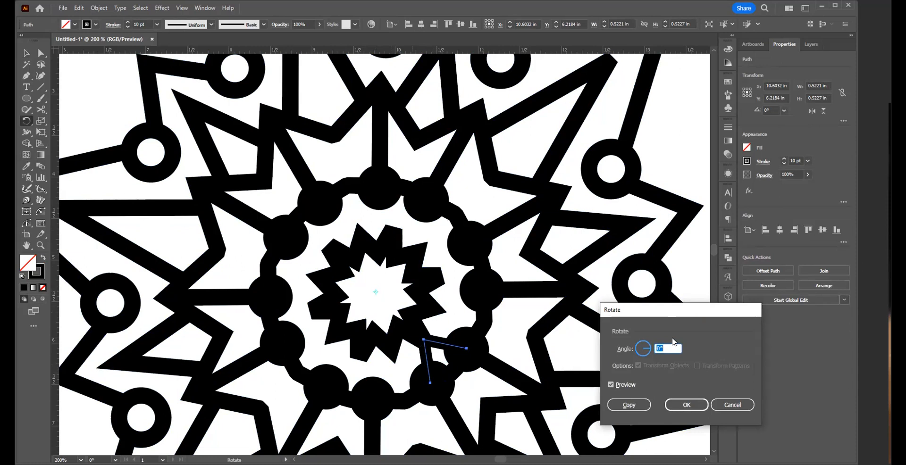
type("45")
key("Tab")
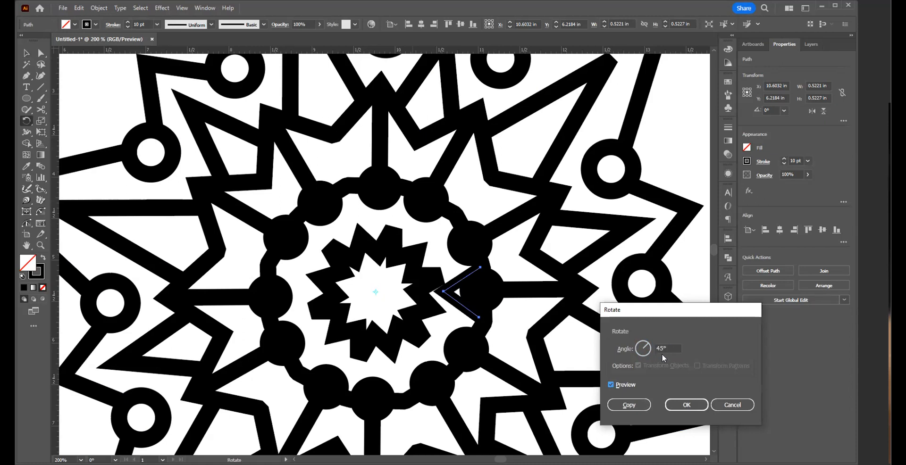
left_click_drag(669, 348, 632, 342)
type("60")
key("Tab")
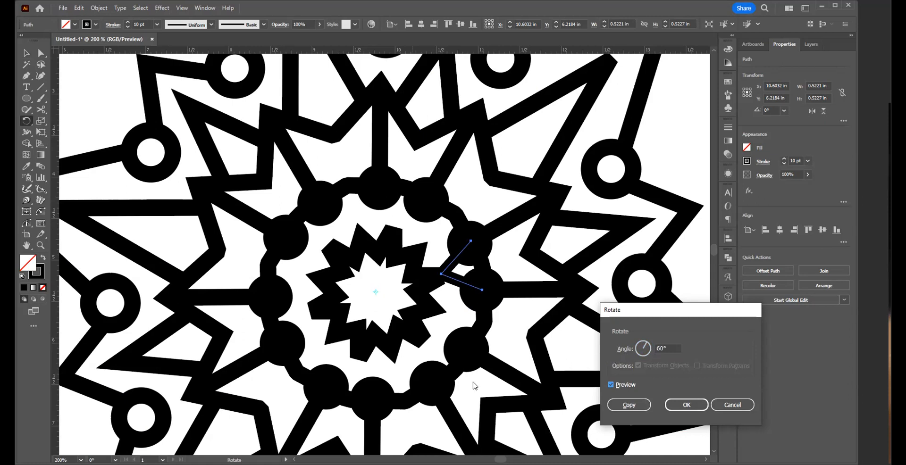
left_click(634, 409)
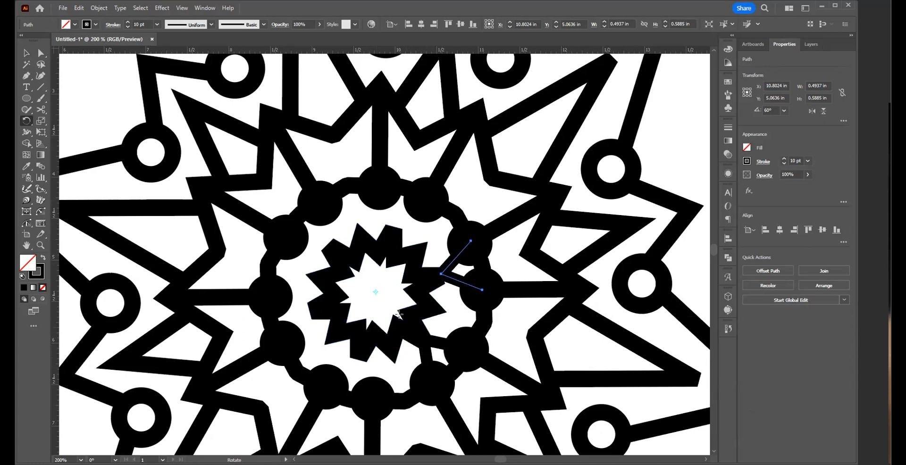
Step: Repeat the rotated copy four more times so six V-shaped connectors surround the central star, and deselect the last one
key("ctrl")
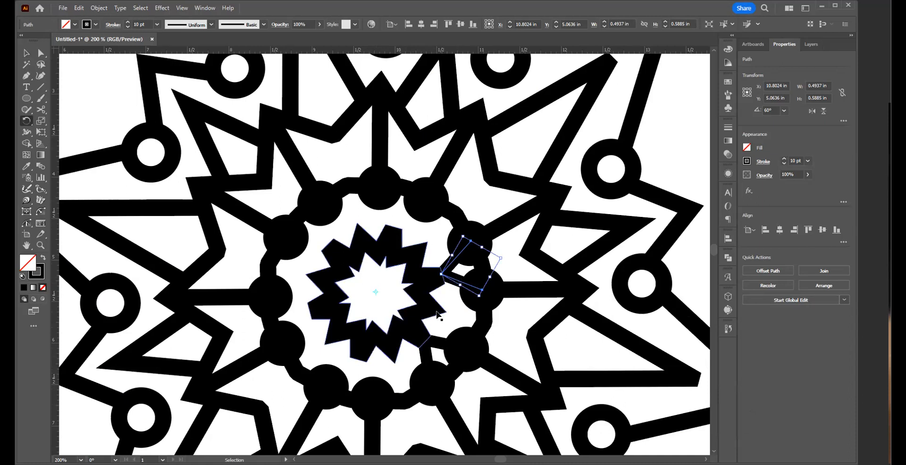
key("ctrl+d")
key("ctrl+d")
key("ctrl+d")
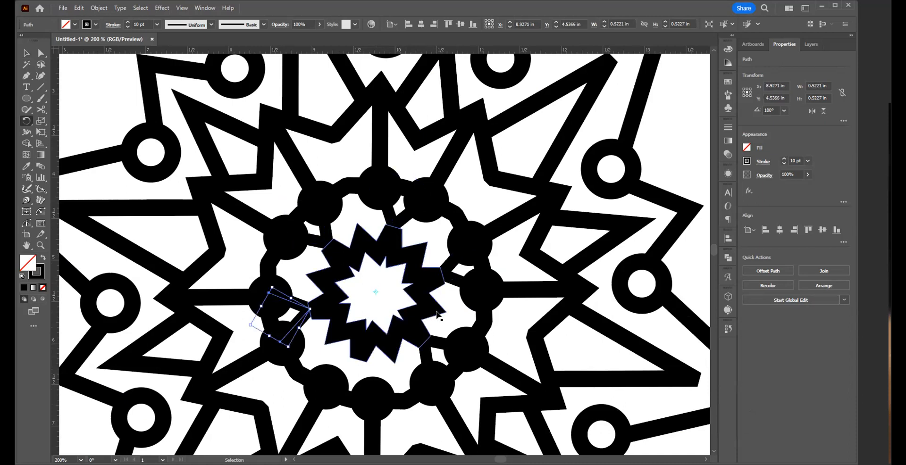
key("ctrl+d")
key("r")
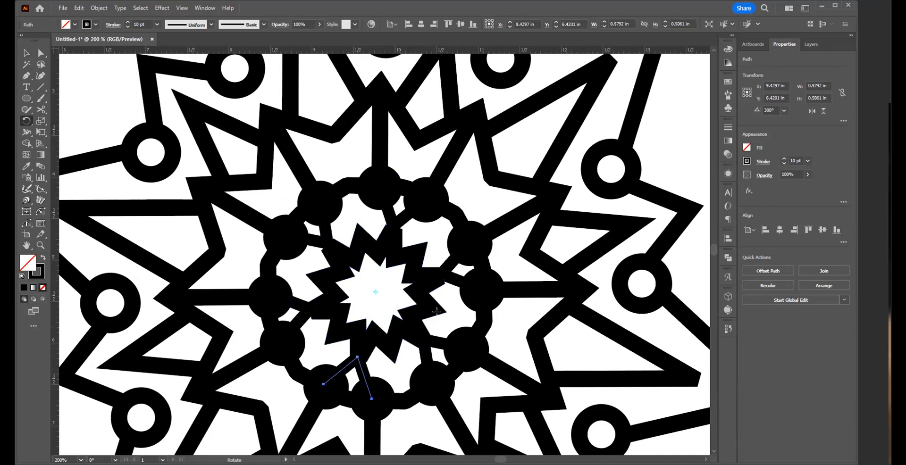
key("v")
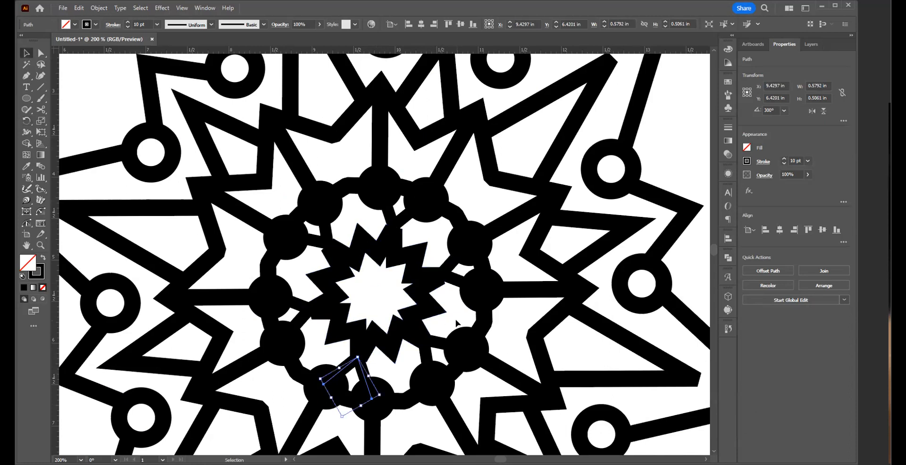
left_click(450, 314)
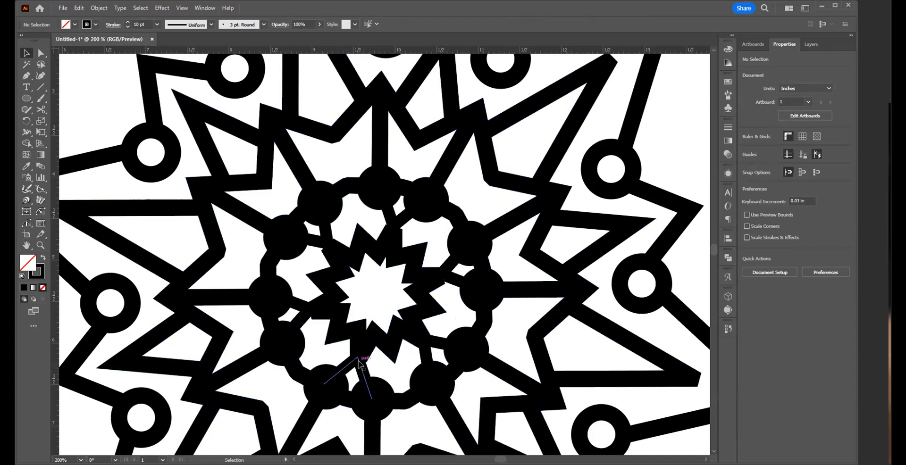
Step: Select all six V-shaped connectors around the central star, try a 14 pt stroke weight, and settle on 12 pt
left_click(312, 324)
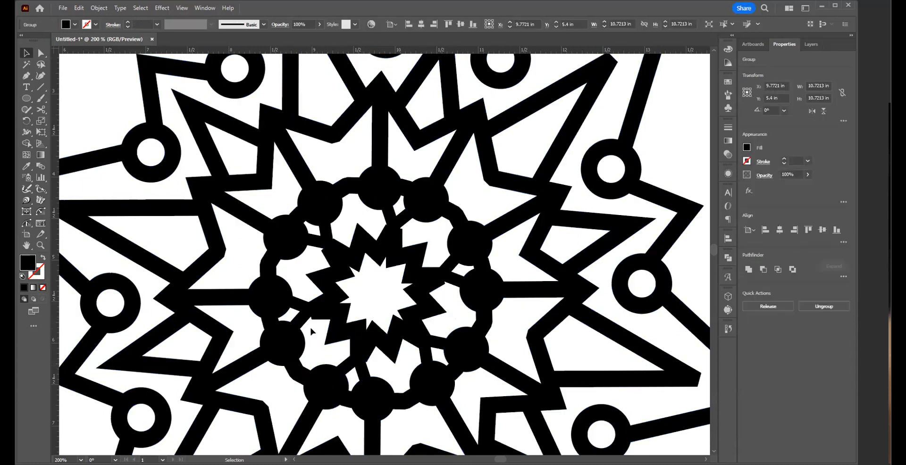
left_click(305, 316)
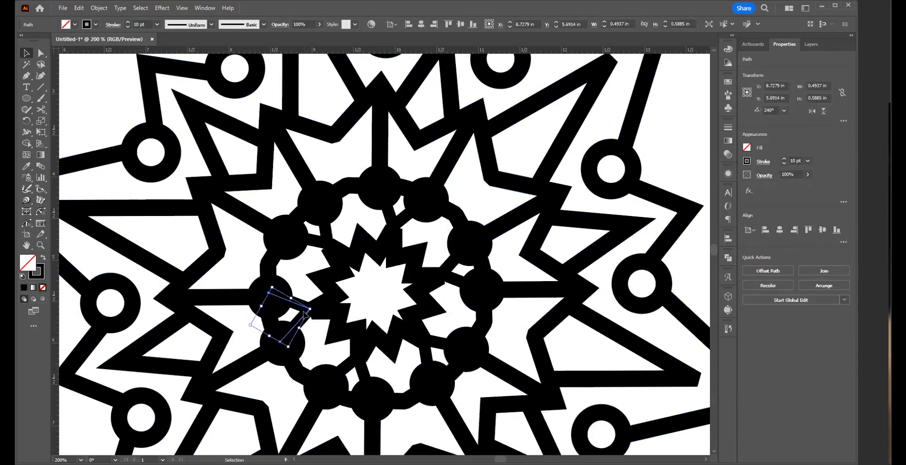
left_click(324, 242, "shift")
left_click(391, 222, "shift")
left_click(449, 278, "shift")
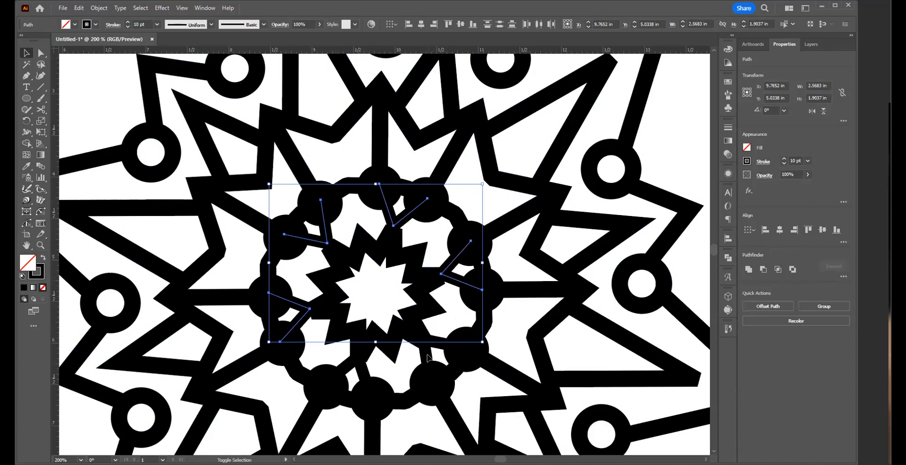
left_click(427, 358, "shift")
left_click(363, 373, "shift")
left_click(807, 162)
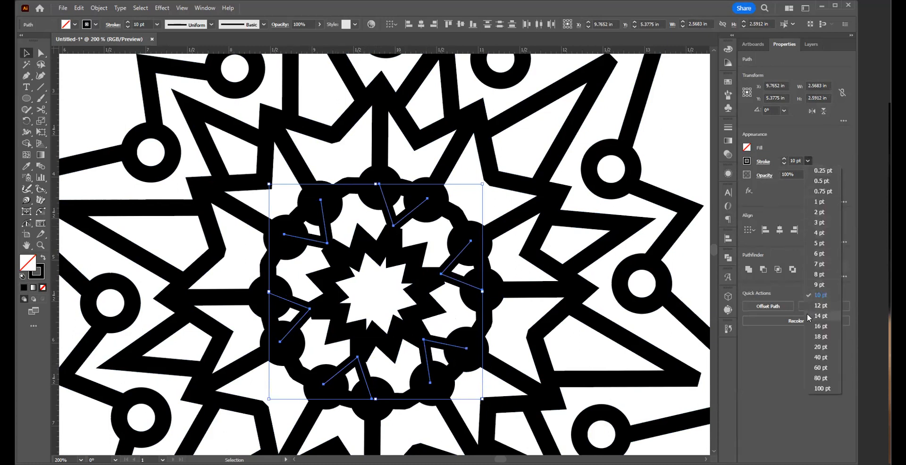
left_click(807, 315)
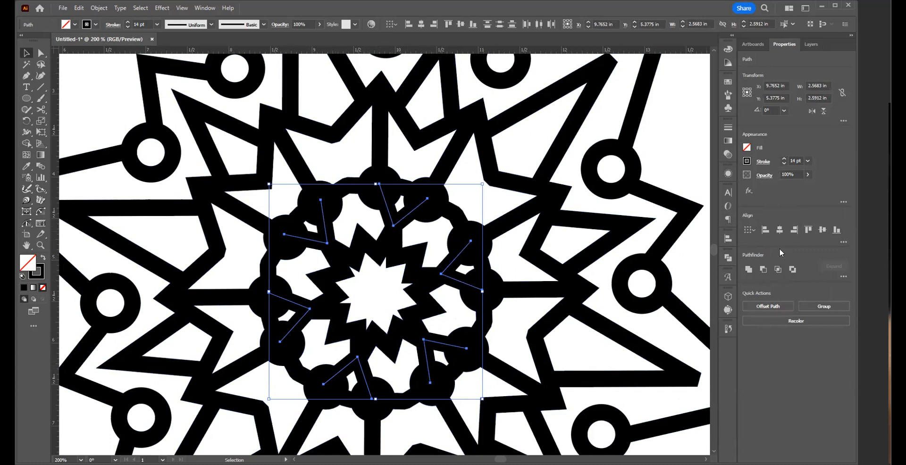
left_click(809, 162)
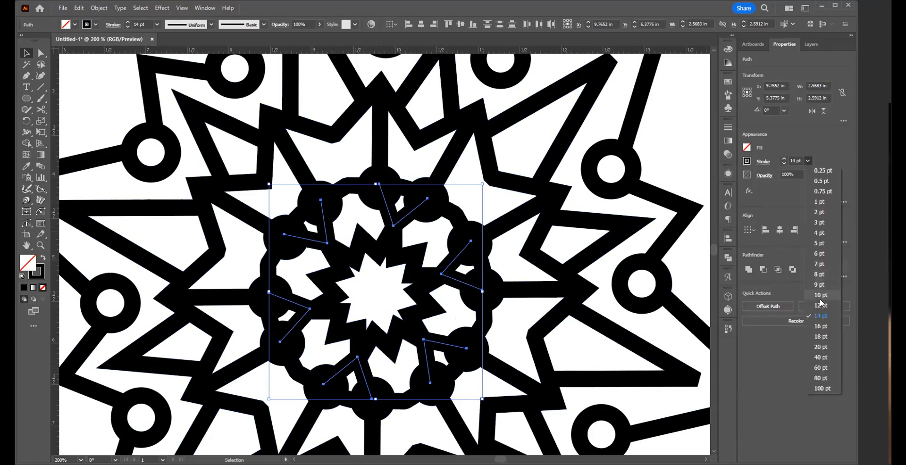
left_click(820, 306)
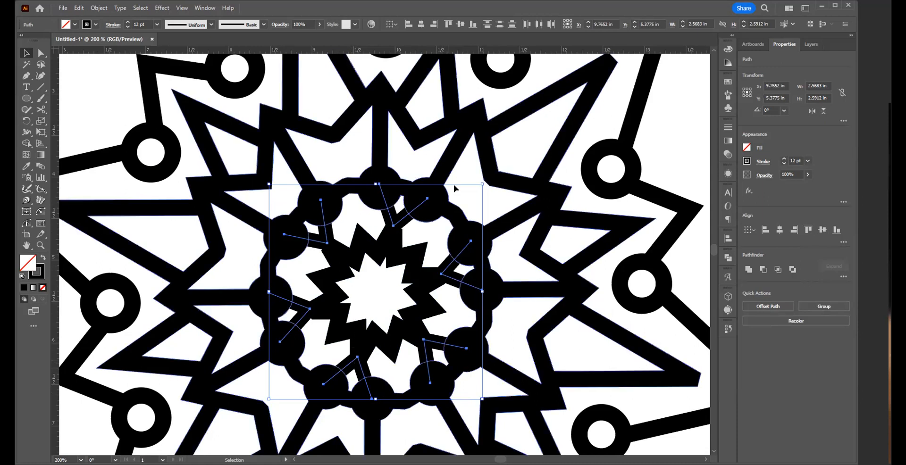
Step: Outline the strokes of the six connectors, unite them with the rest of the artwork, and deselect
left_click(100, 8)
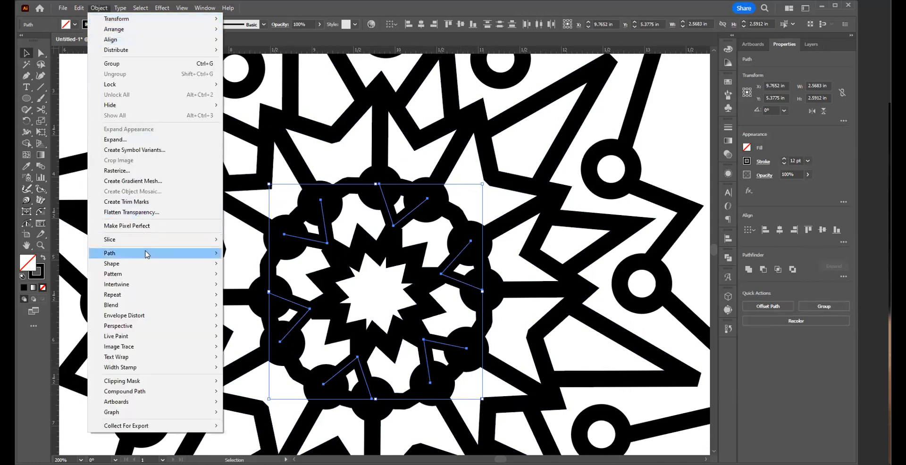
mouse_move(146, 254)
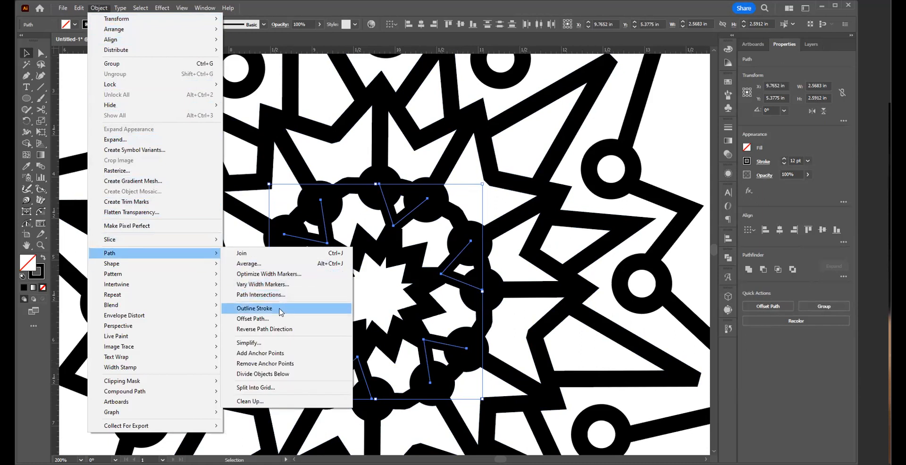
left_click(282, 312)
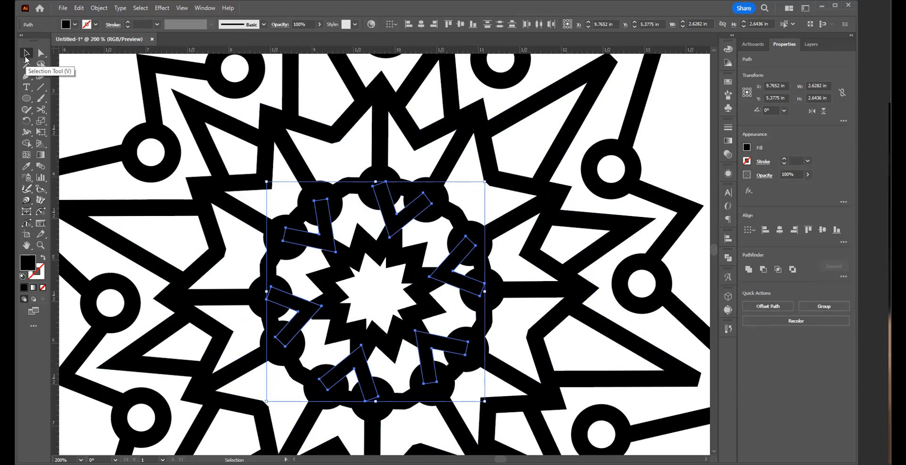
key("ctrl+a")
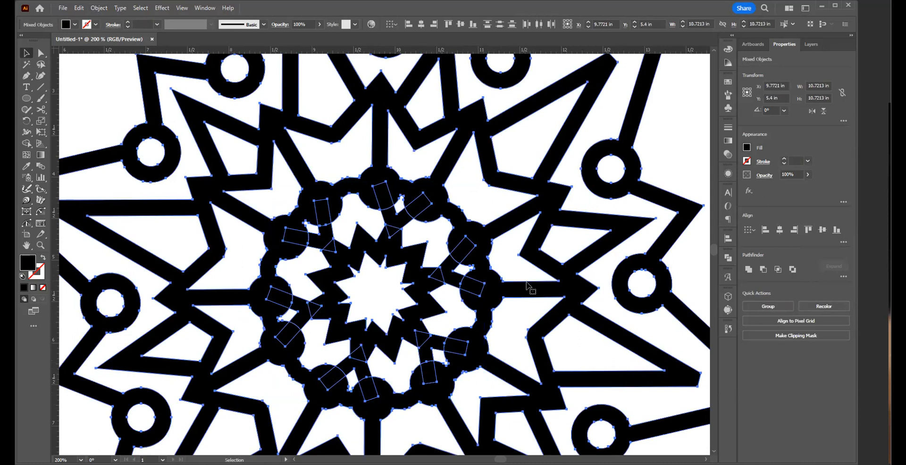
left_click(749, 270)
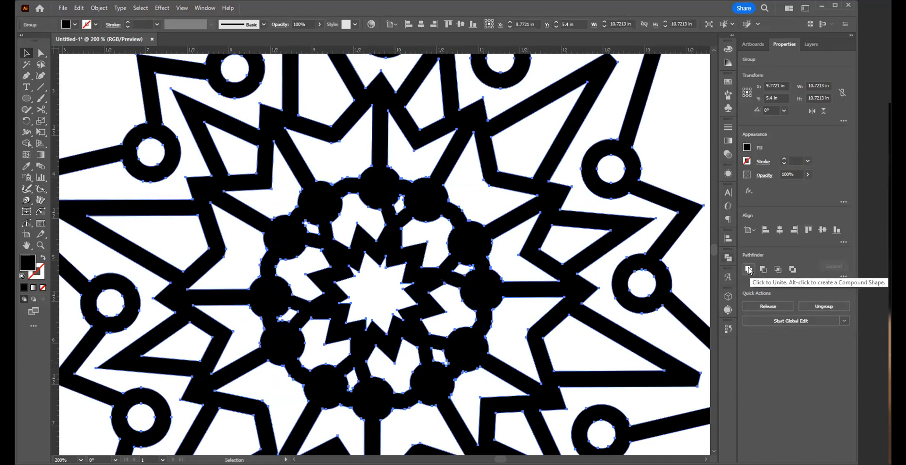
left_click(512, 314)
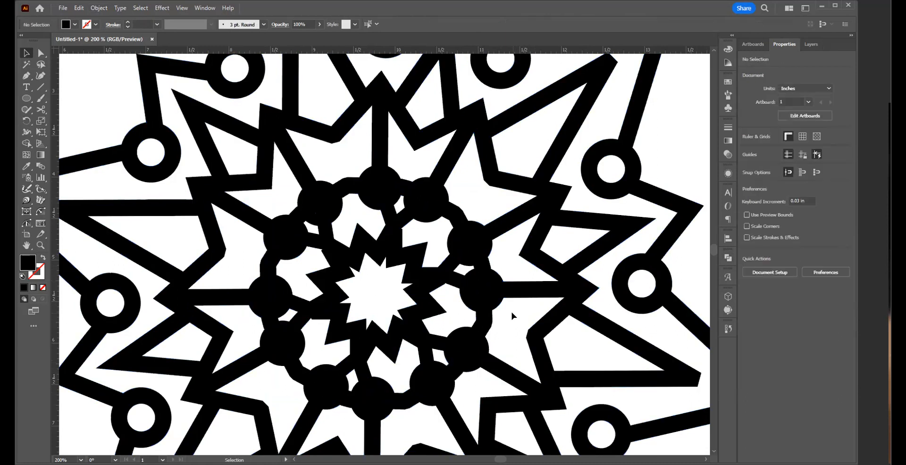
Step: Check the whole united artwork on the artboard by selecting it as one object and deselecting it
key("z")
left_click(354, 280, "alt")
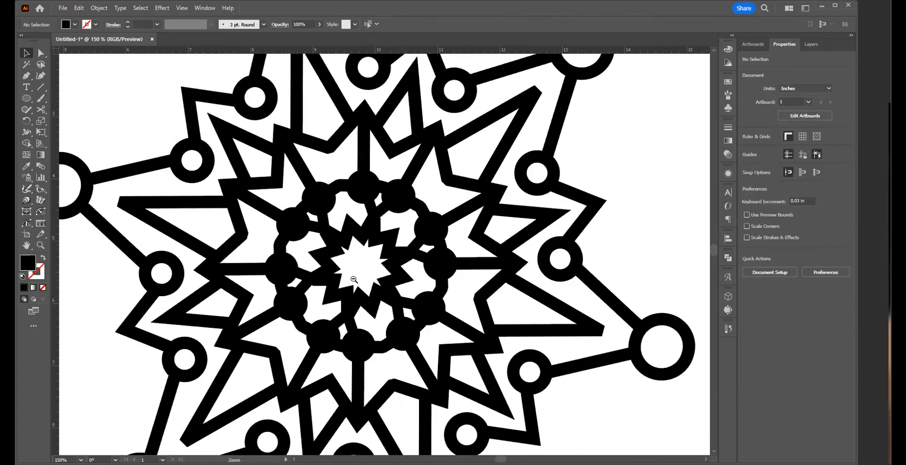
left_click(354, 280, "alt")
left_click(375, 269, "alt")
key("v")
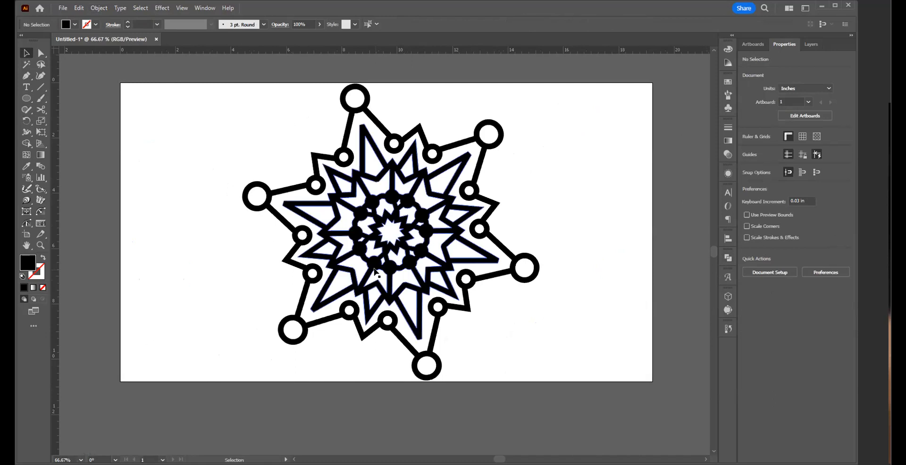
left_click(420, 257)
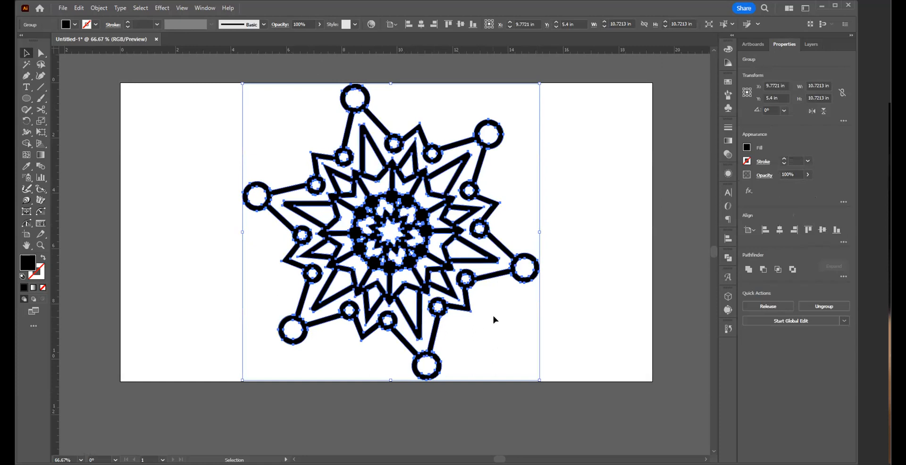
left_click(573, 326)
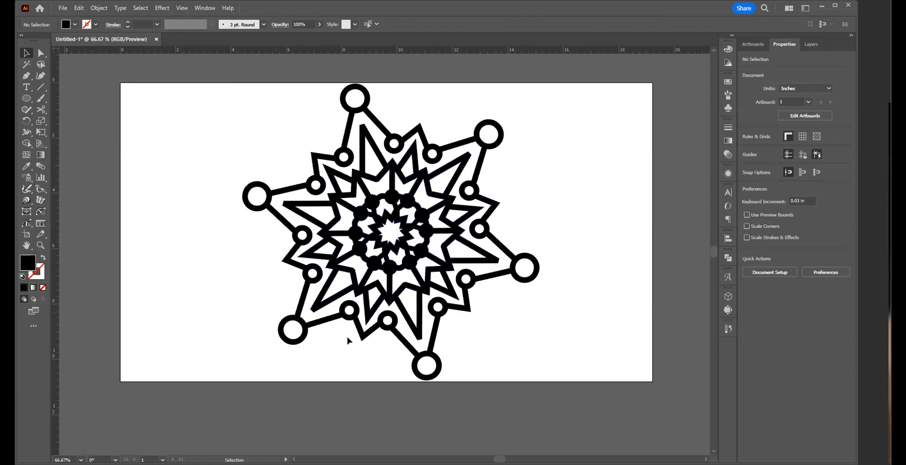
Step: Draw a straight Pen path about 0.63 in long from the lowest long spike's blunt tip to the large outer ring below it
left_click(419, 352)
left_click_drag(419, 352, 613, 304)
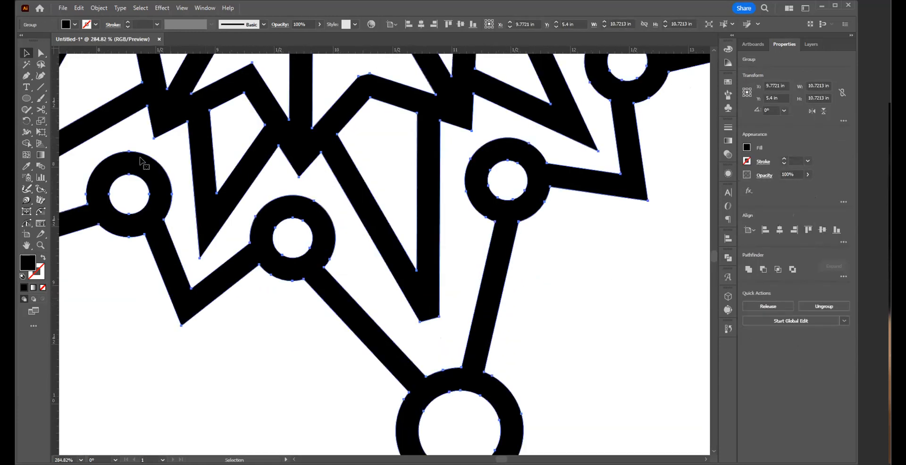
key("p")
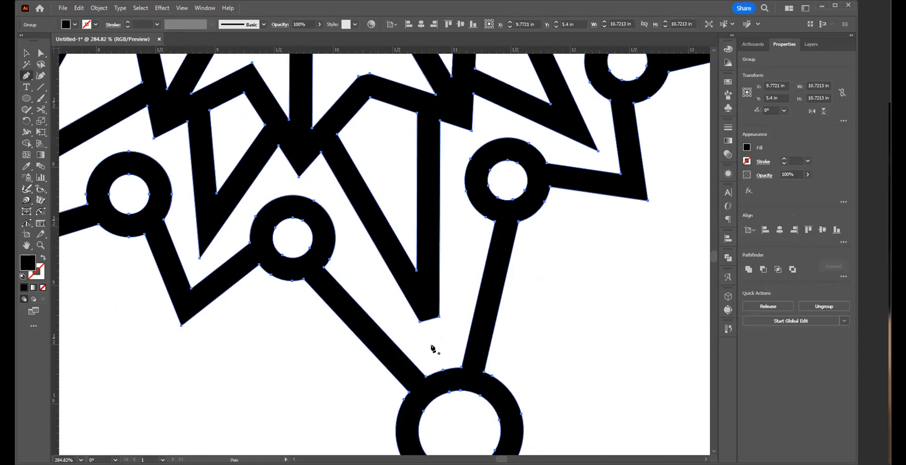
left_click(426, 311)
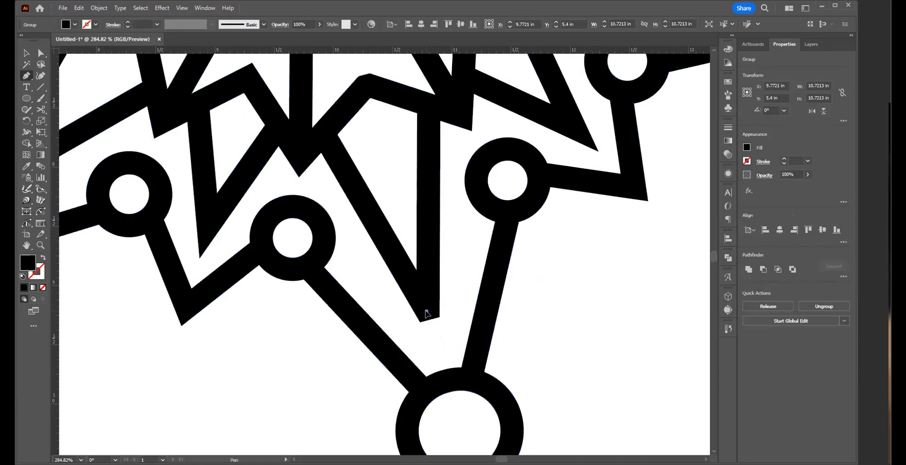
left_click(445, 382)
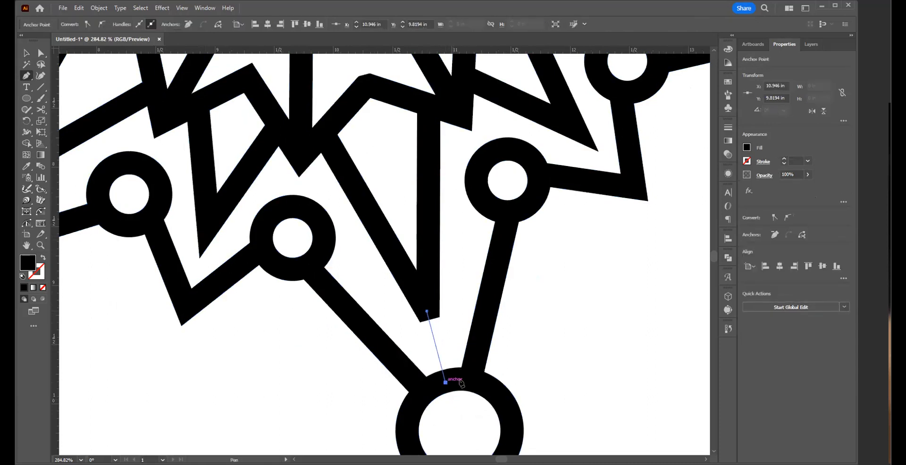
key("v")
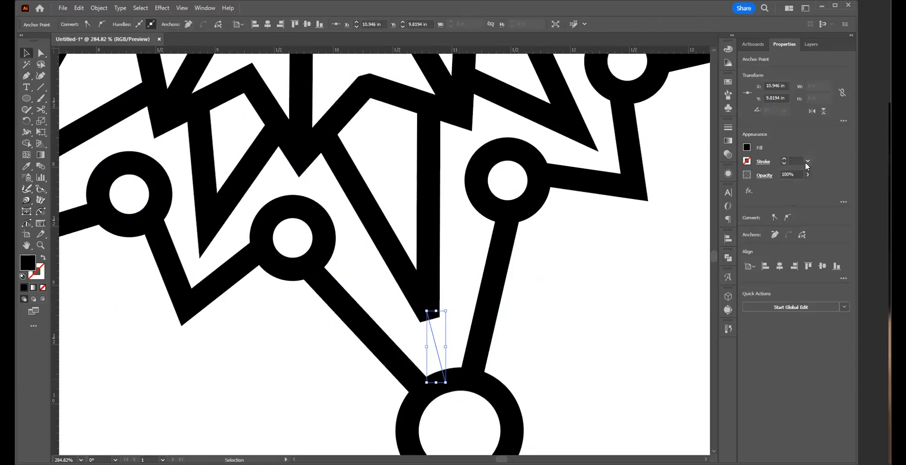
Step: Swap the new line's fill and stroke so it is outline only, and set its stroke weight to 12 pt
left_click(45, 258)
left_click(808, 161)
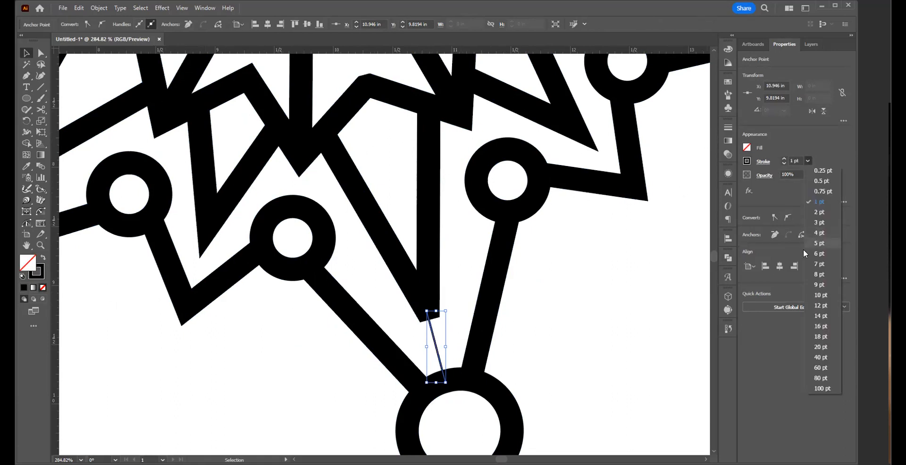
left_click(813, 306)
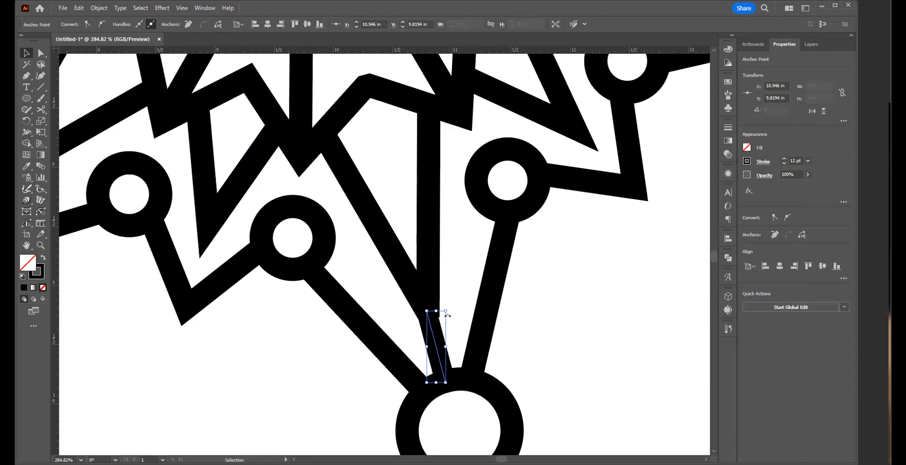
Step: Move the connector line's upper anchor point slightly so the line's edges meet the corners of the spike's blunt tip
left_click_drag(447, 324, 556, 313)
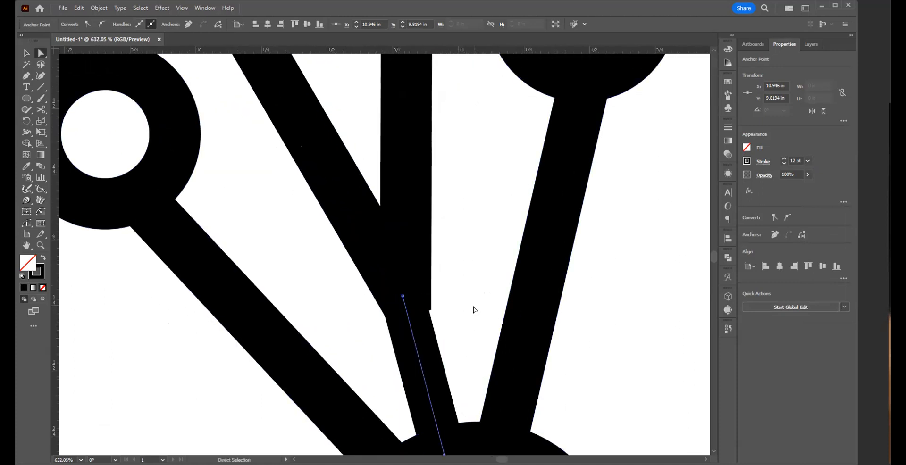
left_click(469, 292)
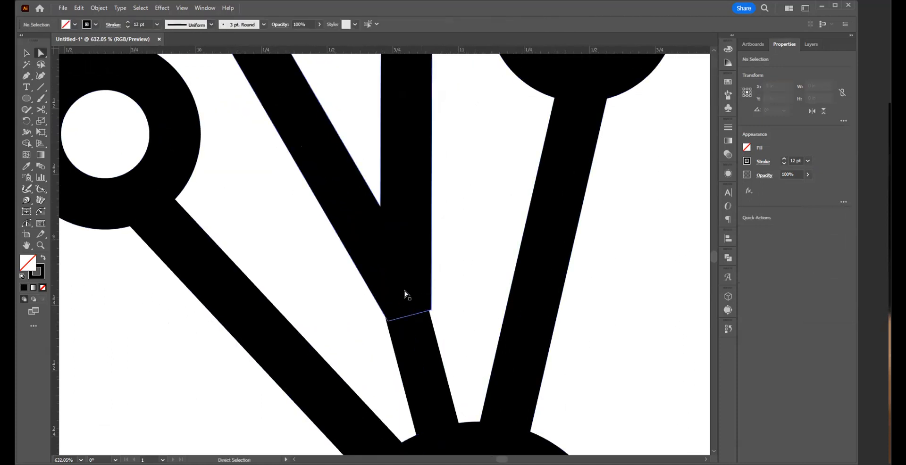
left_click_drag(372, 329, 463, 342)
left_click(403, 298)
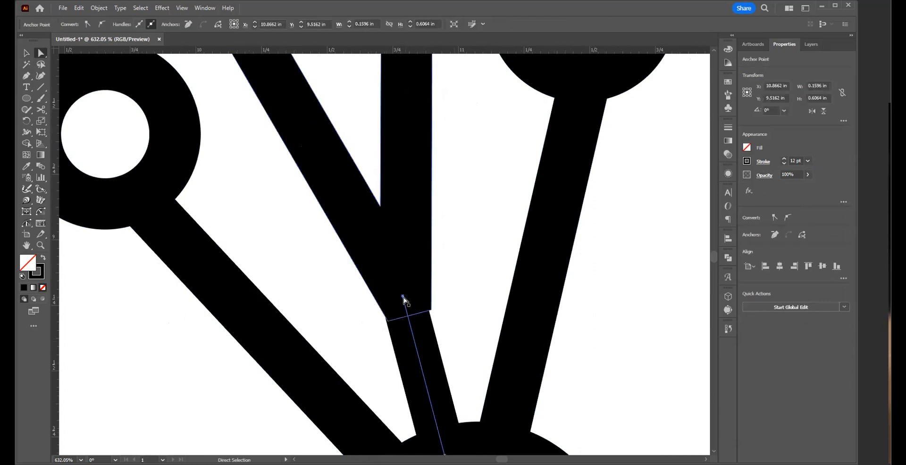
left_click_drag(403, 299, 405, 296)
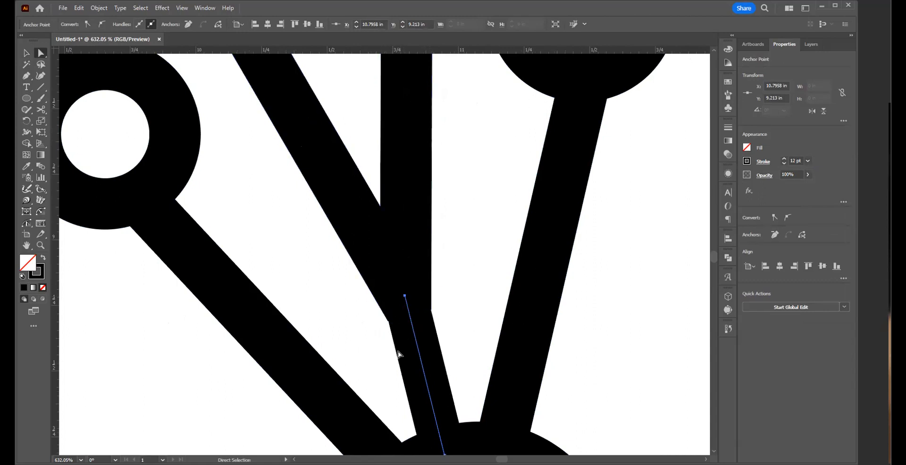
left_click(472, 256)
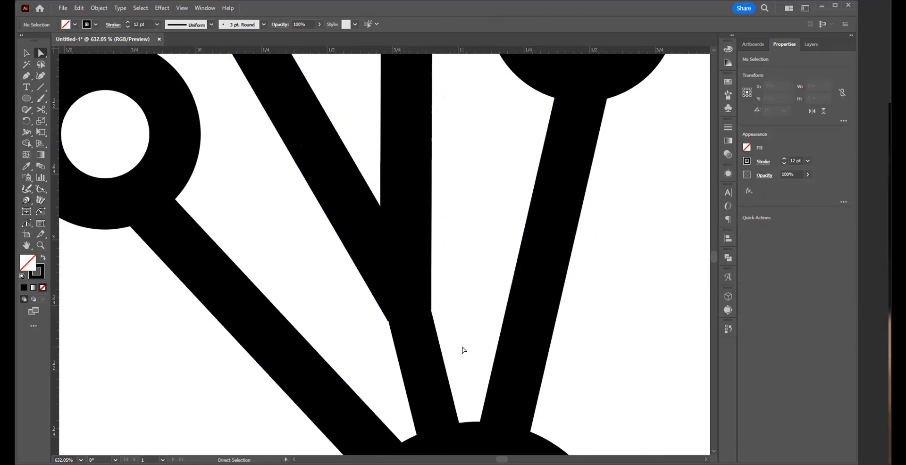
Step: Select the united artwork group and place a horizontal guide through its vertical midpoint
key("v")
left_click(379, 348)
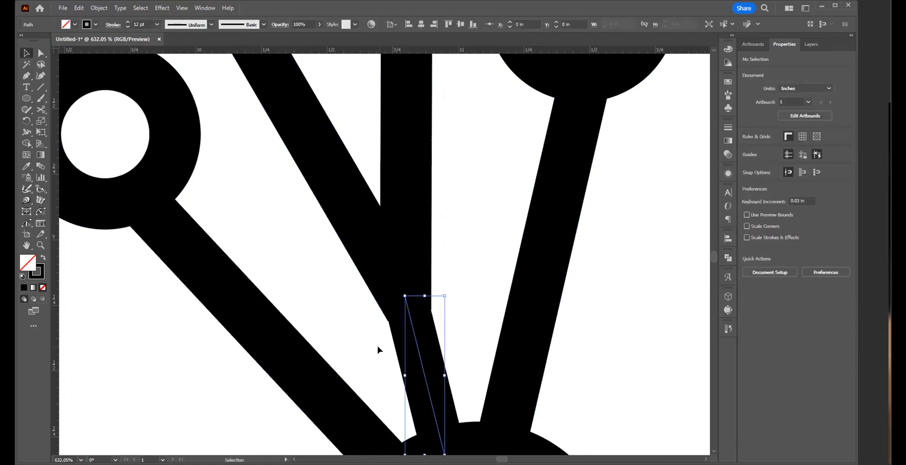
left_click(430, 295, "ctrl+alt")
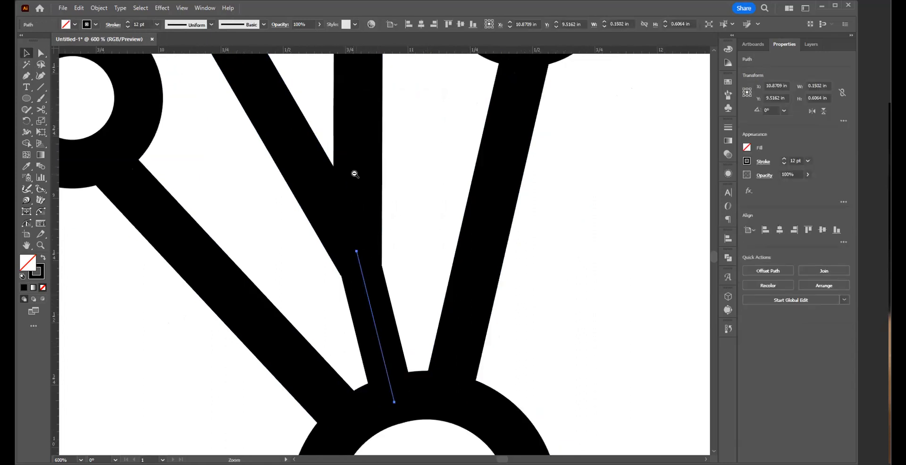
left_click(357, 176, "ctrl+alt")
left_click(362, 175, "ctrl+alt")
left_click(360, 158, "ctrl+alt")
left_click(355, 144, "ctrl+alt")
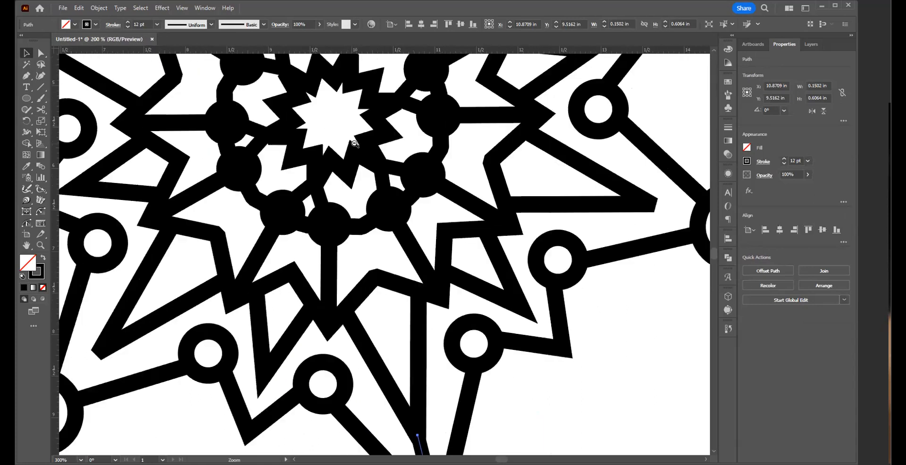
key("ctrl+minus")
key("ctrl+minus")
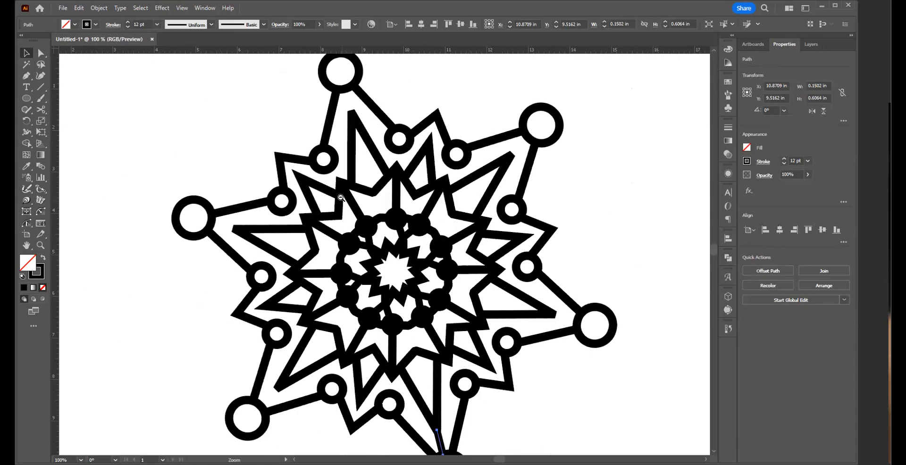
left_click_drag(247, 134, 303, 199)
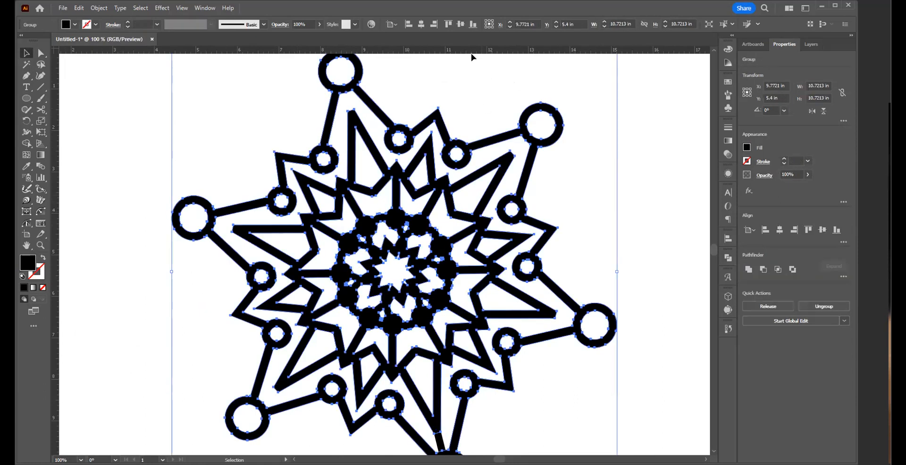
left_click_drag(469, 51, 617, 325)
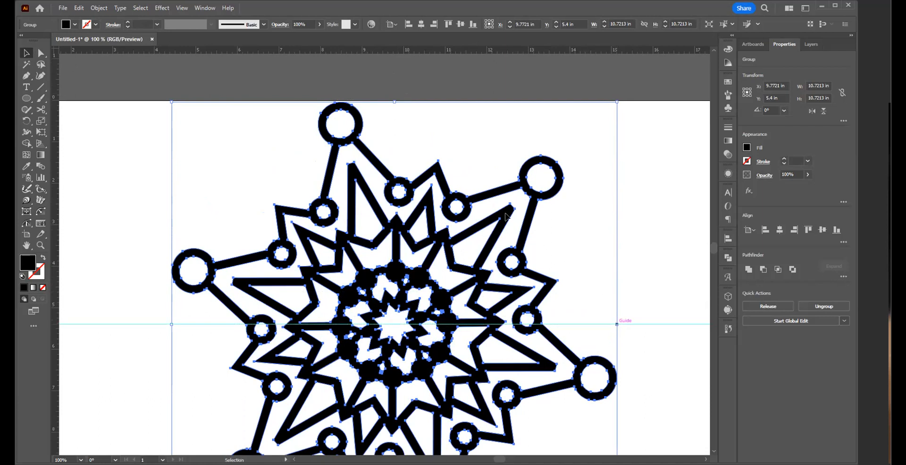
Step: Place a vertical guide through the horizontal midpoint of the selected artwork group
left_click_drag(56, 142, 395, 101)
key("space")
left_click_drag(480, 316, 493, 249)
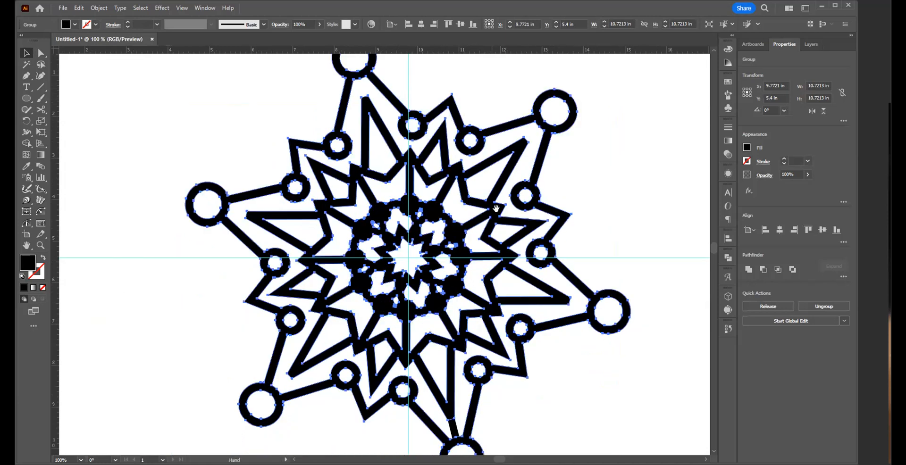
left_click_drag(497, 208, 493, 204)
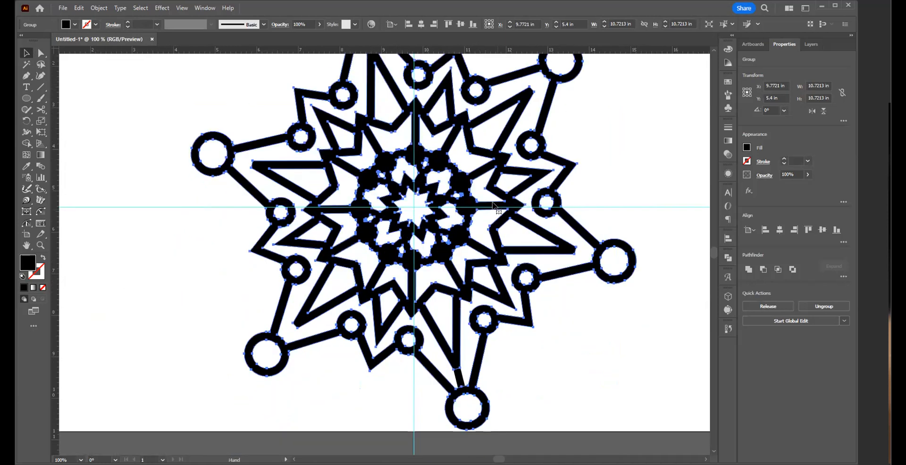
Step: Create a copy of the short spike-to-ring connector line rotated 60° around the intersection of the two guides
left_click(456, 380)
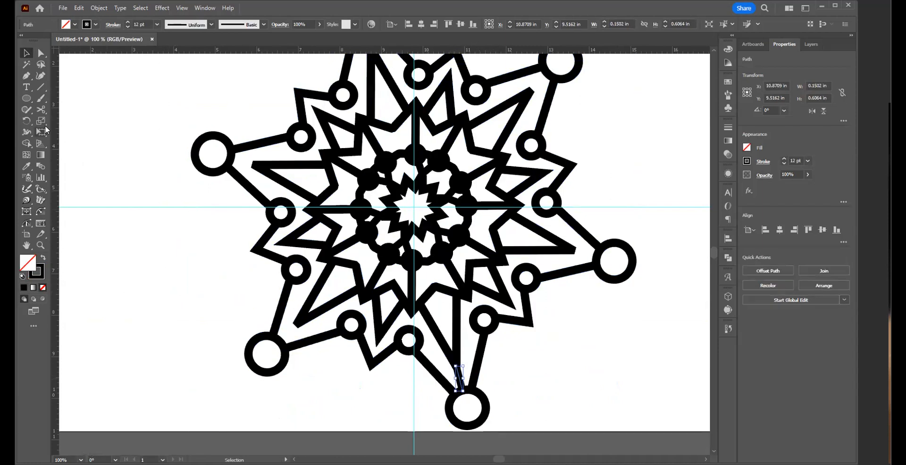
left_click(27, 121)
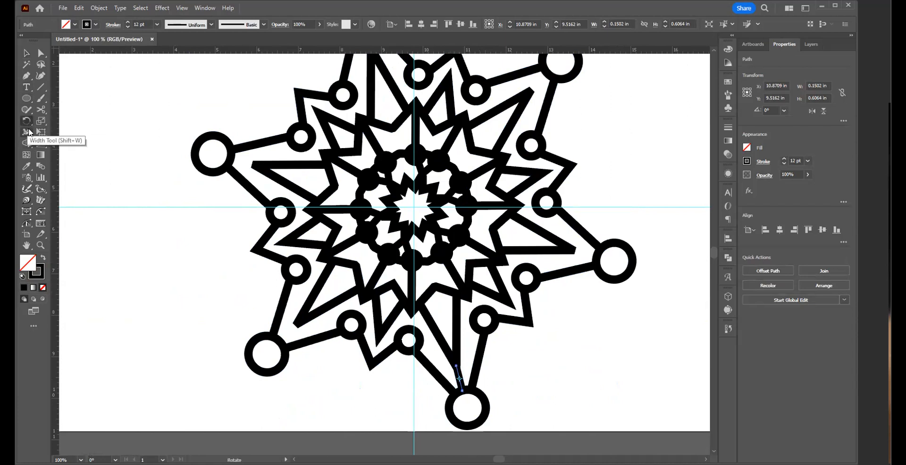
left_click(413, 206)
left_click(413, 206, "alt")
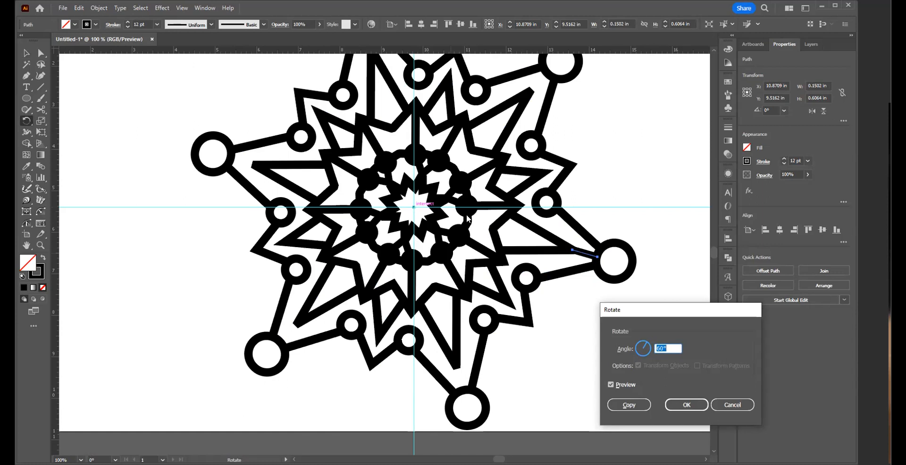
left_click(629, 405)
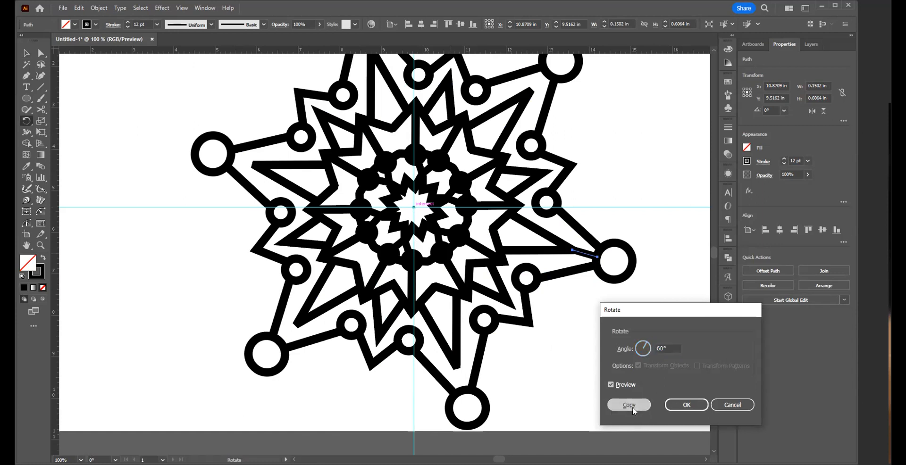
Step: Repeat the rotated copy four more times so every long spike connects to its outer ring, and deselect
key("ctrl+d")
key("ctrl+d")
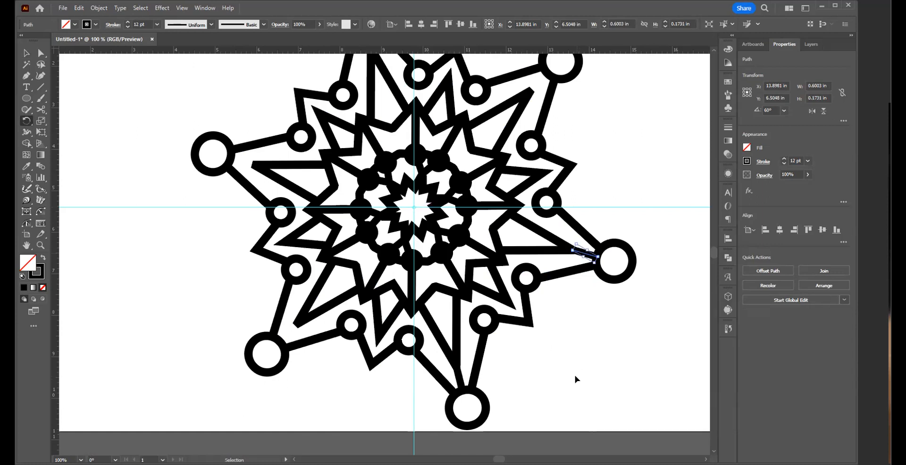
key("ctrl+d")
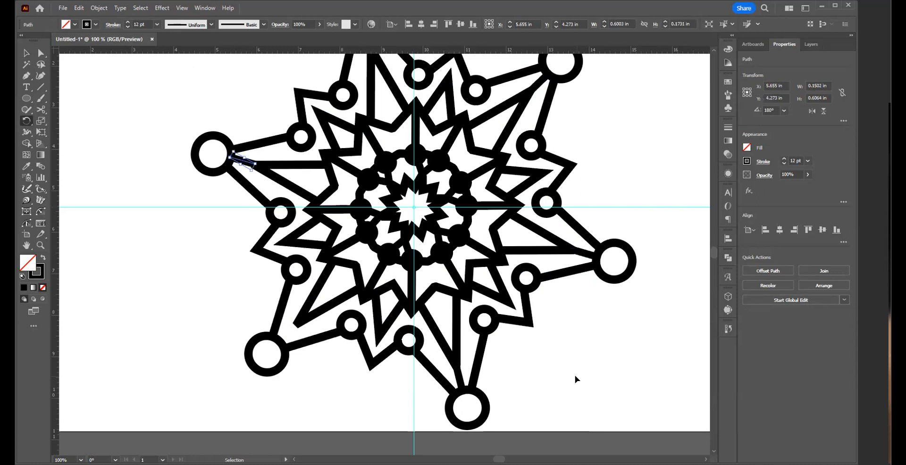
key("ctrl+d")
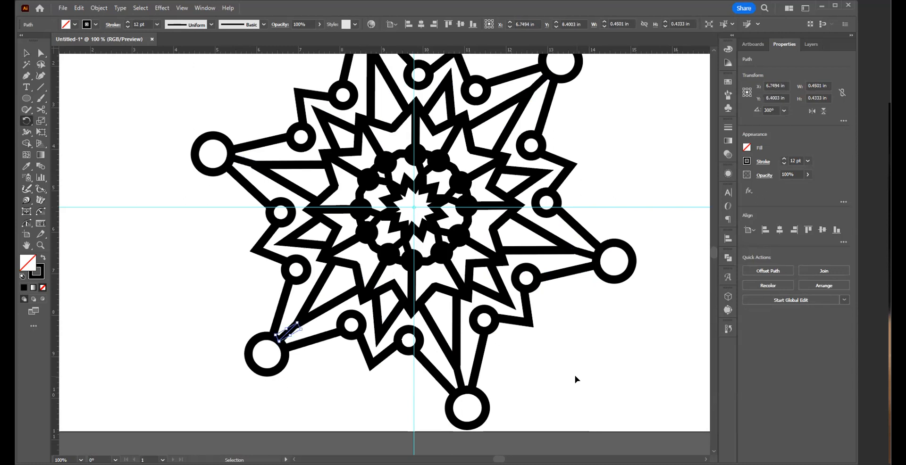
key("v")
left_click(563, 366)
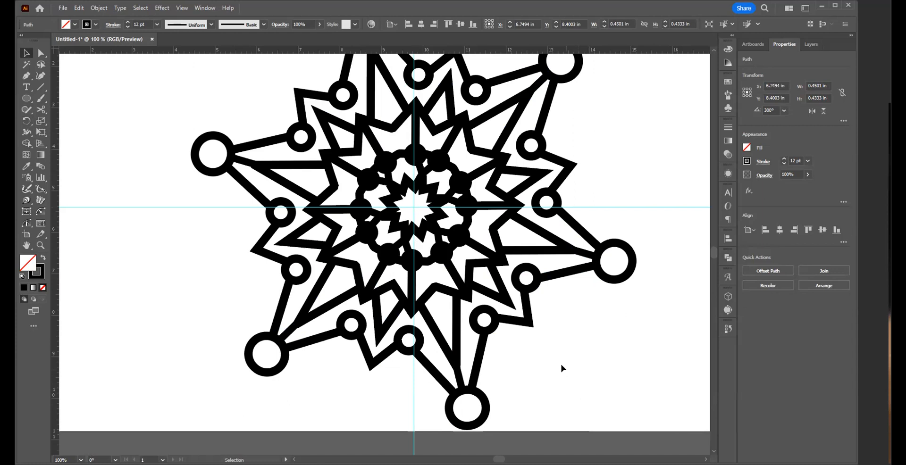
Step: Select all six spike-to-ring connector lines and convert their strokes to outlined shapes
left_click(288, 330)
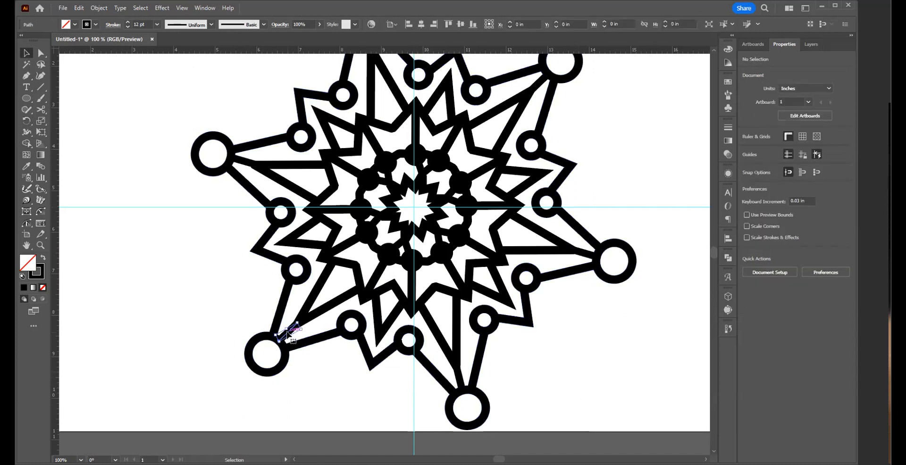
left_click(243, 163, "shift")
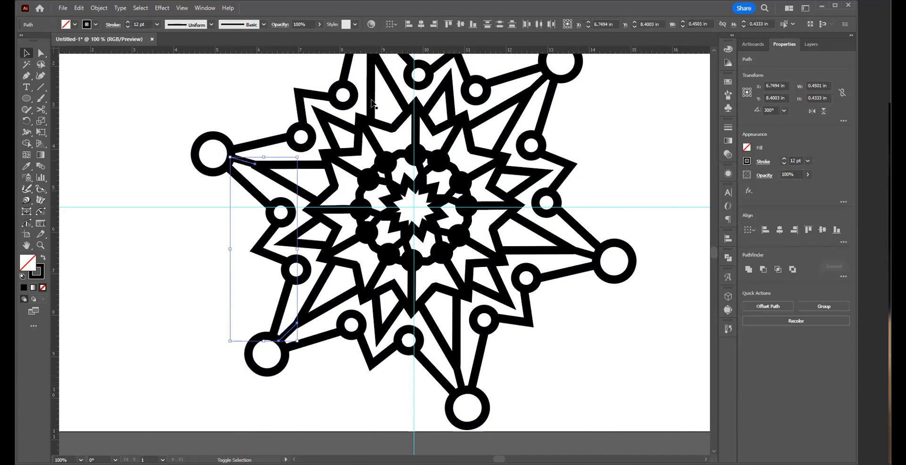
left_click(539, 84, "shift")
left_click(540, 84, "shift")
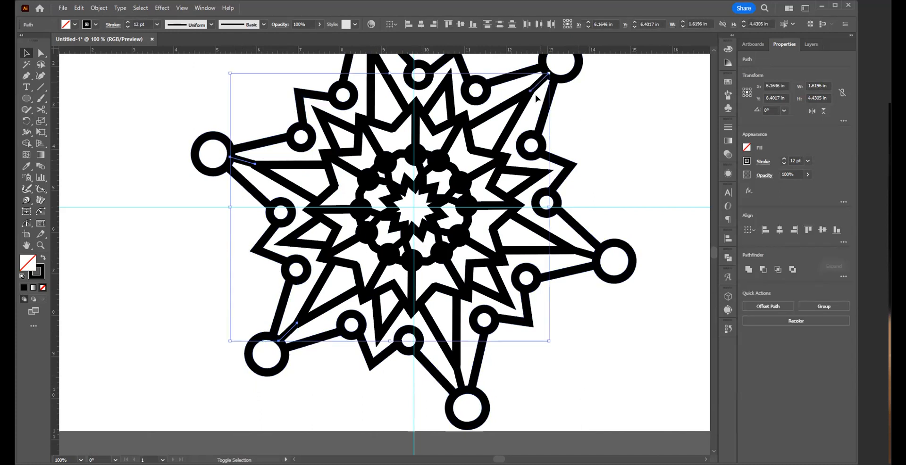
left_click(585, 254, "shift")
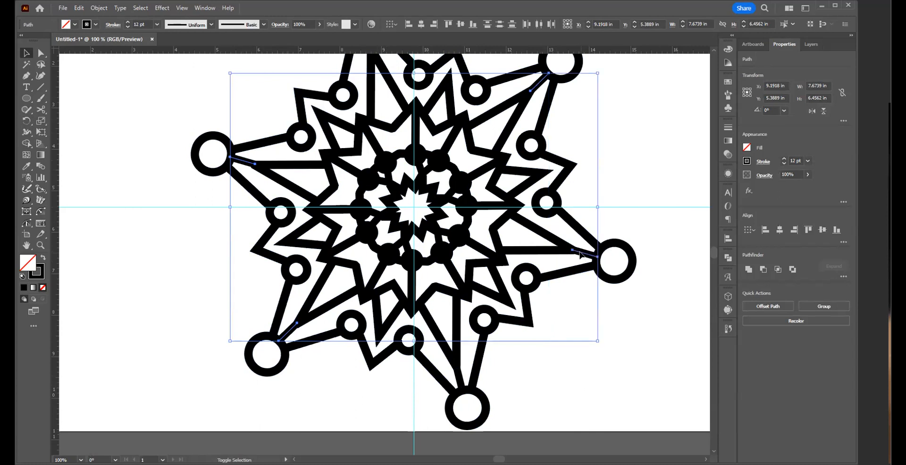
left_click(459, 377, "shift")
left_click_drag(413, 195, 424, 279)
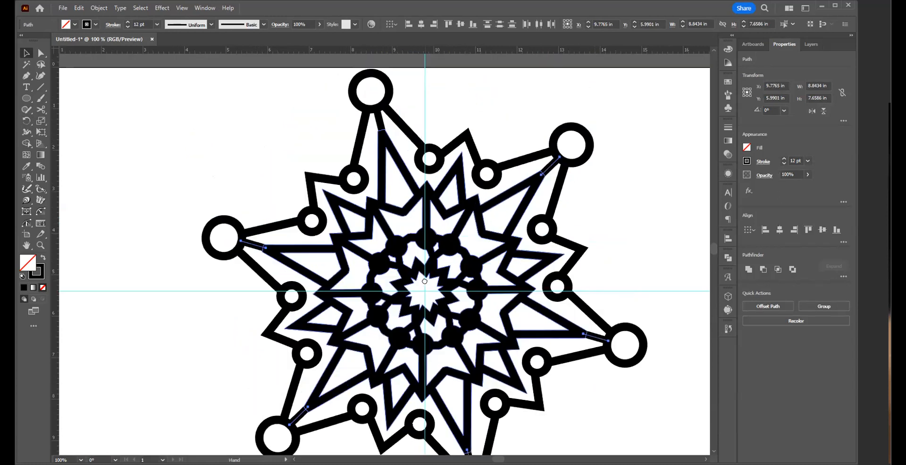
left_click(380, 127, "shift")
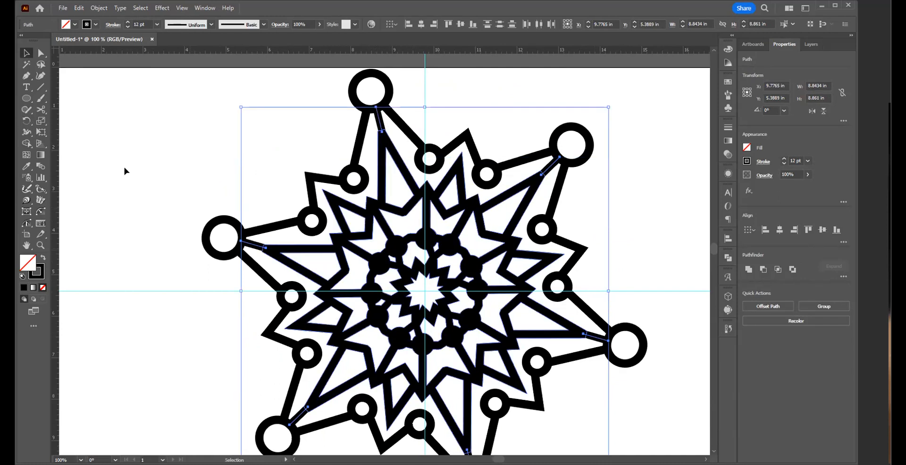
left_click(99, 8)
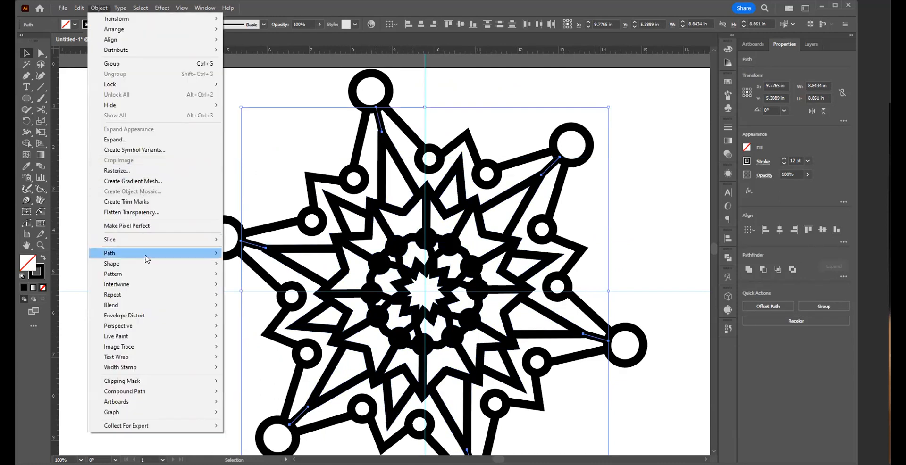
mouse_move(151, 254)
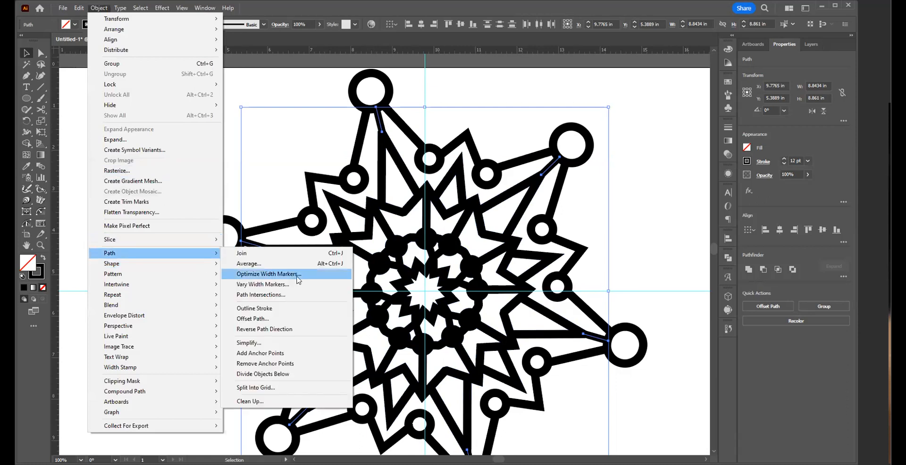
left_click(297, 309)
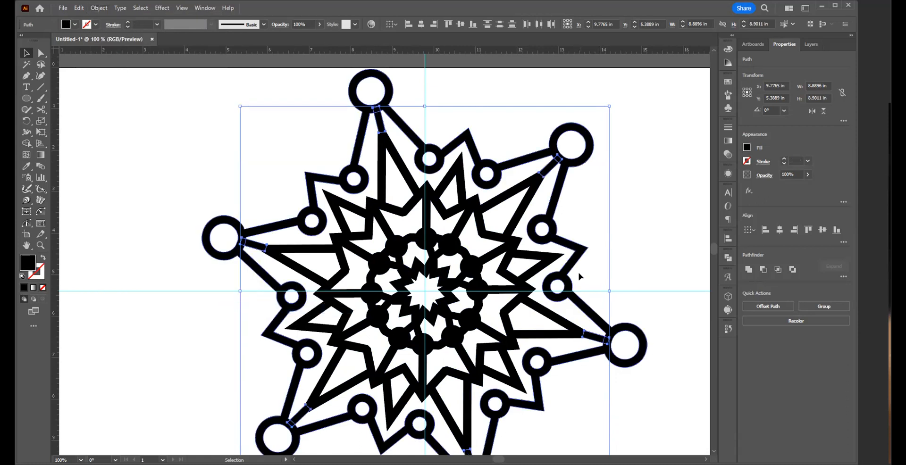
Step: Unite all the artwork, including the outlined connectors, into a single shape and deselect it
key("ctrl+a")
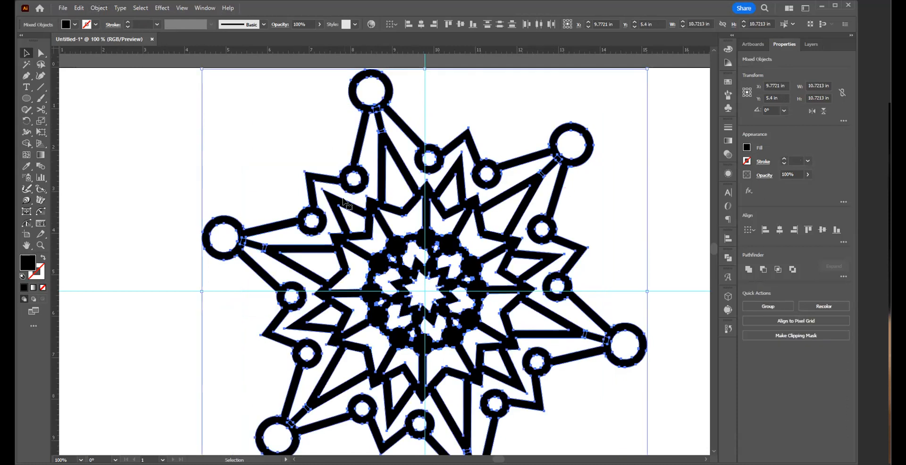
left_click(743, 271)
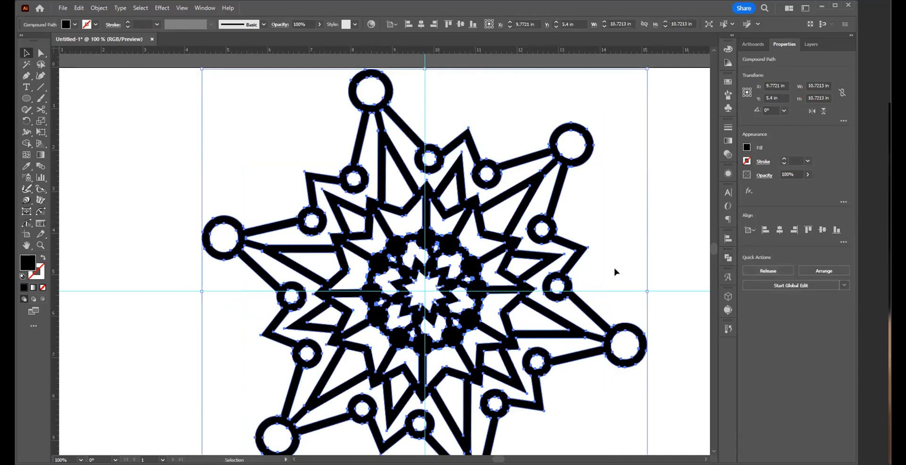
left_click(651, 254)
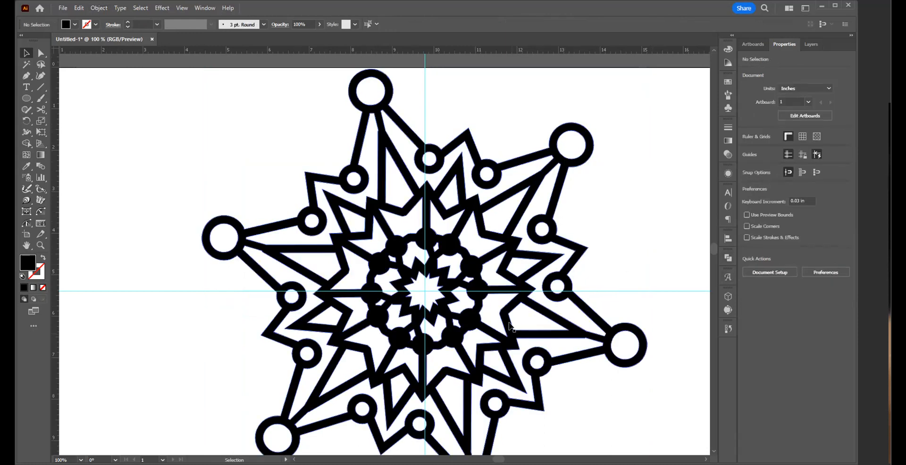
key("z")
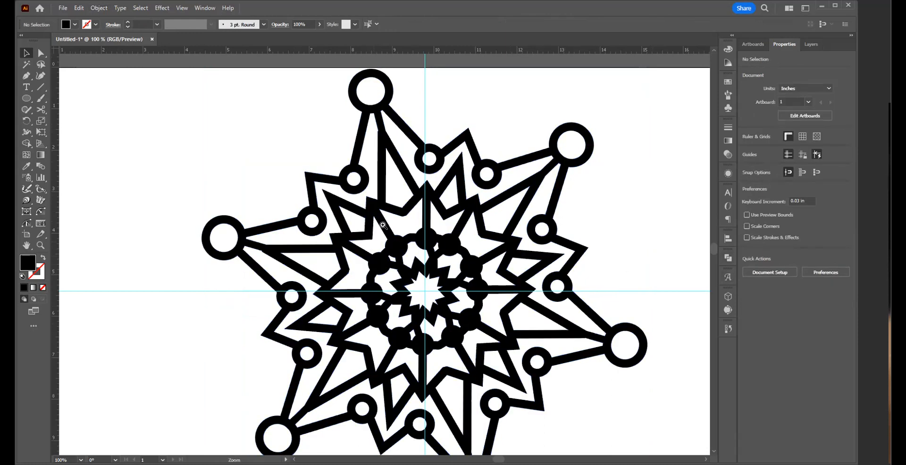
left_click(390, 246, "alt")
left_click(390, 246, "alt")
key("v")
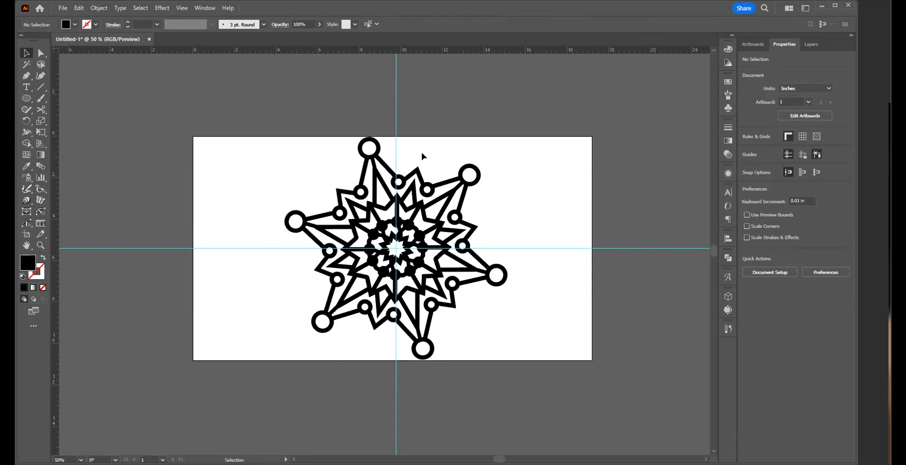
left_click(396, 220)
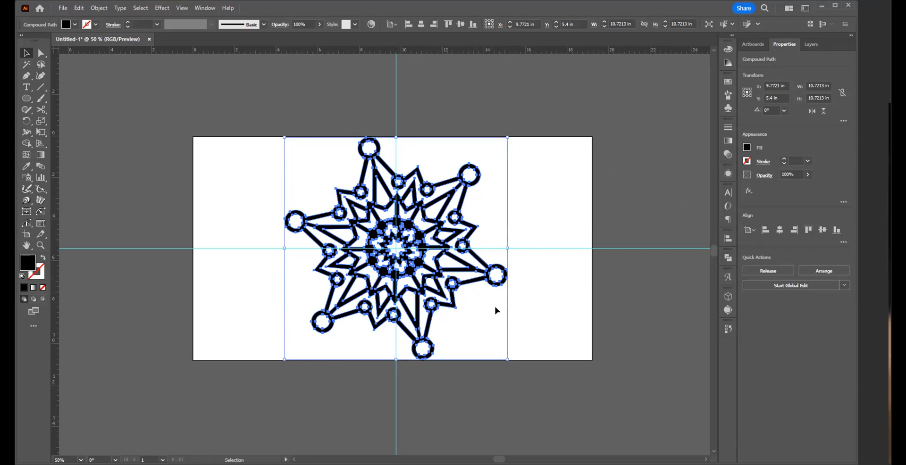
left_click(532, 291)
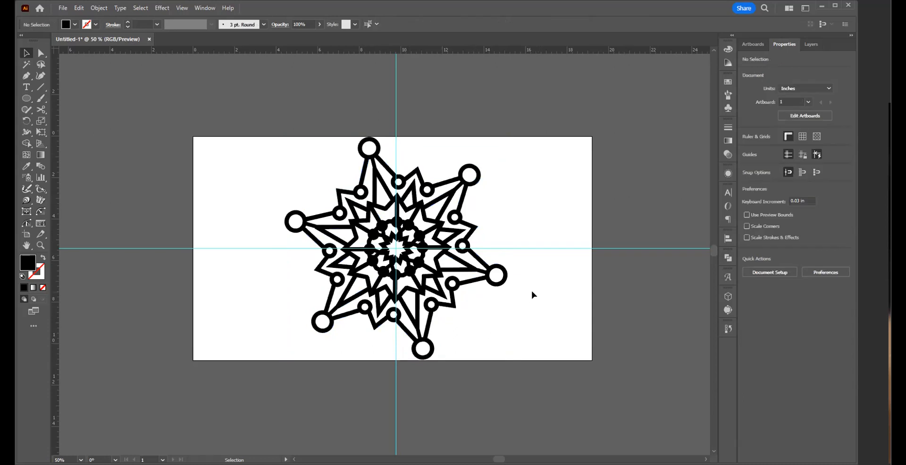
left_click(432, 304)
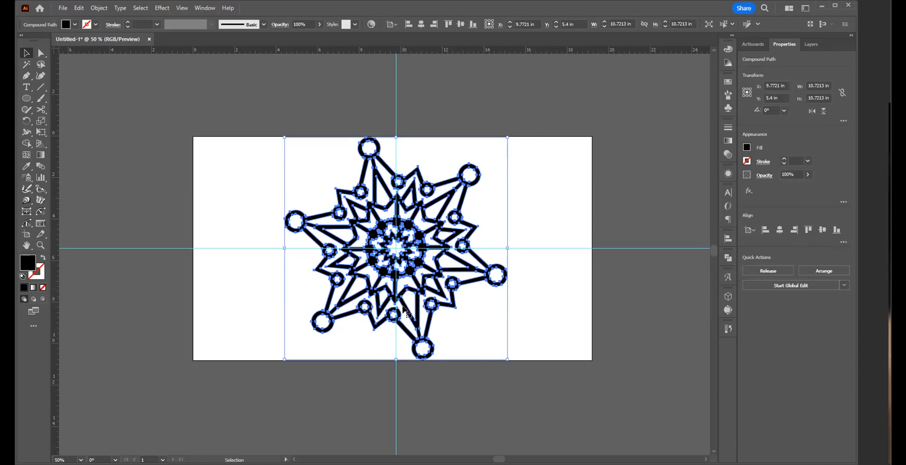
left_click(530, 296)
Step: Change the fill of the united artwork from the swatches to dark green
left_click(409, 232)
left_click(66, 26)
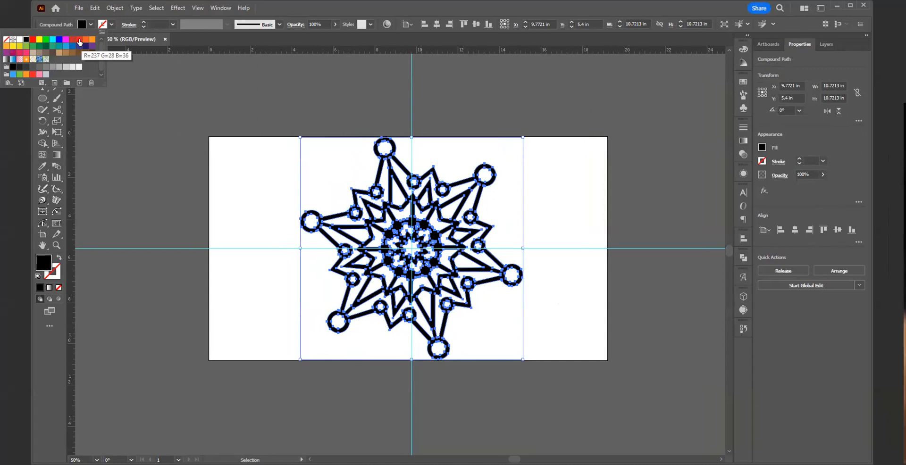
left_click(46, 46)
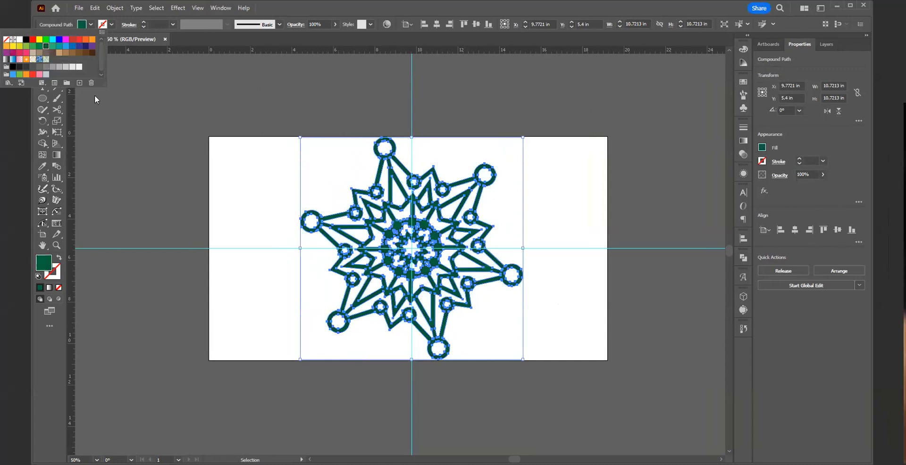
left_click(197, 135)
Step: Start an Offset Path on the united dark green artwork with an inward offset of -0.06 in
left_click_drag(307, 165, 373, 236)
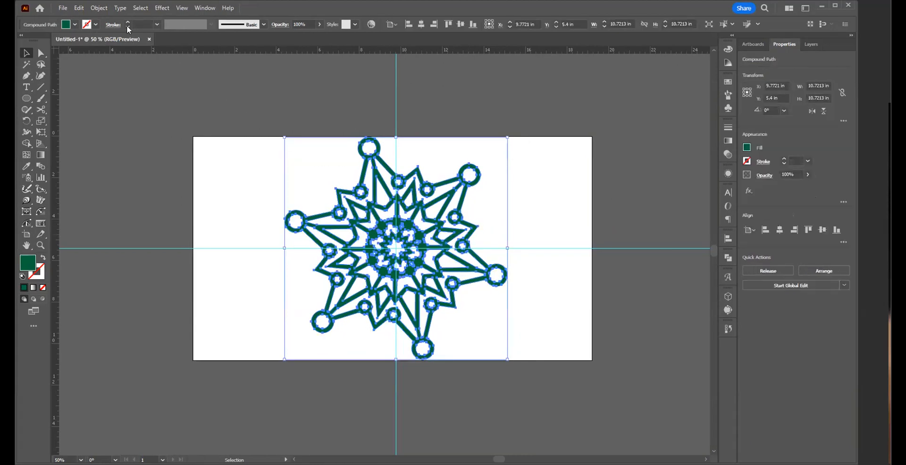
left_click(97, 8)
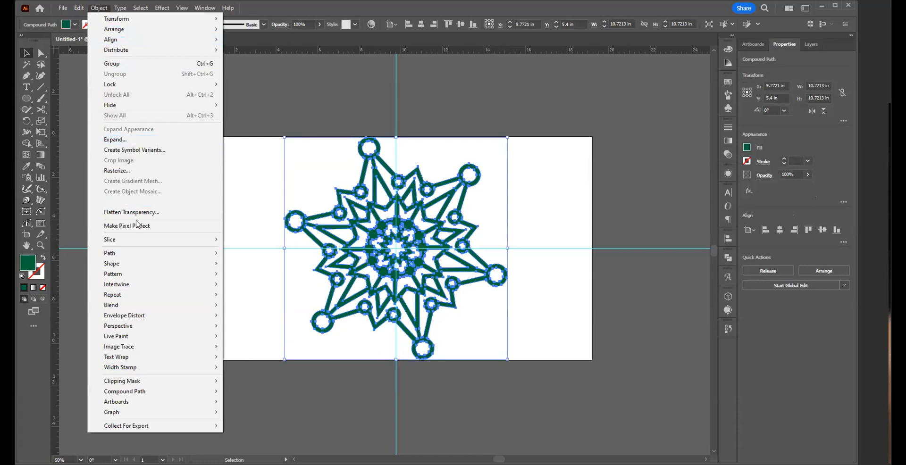
mouse_move(139, 254)
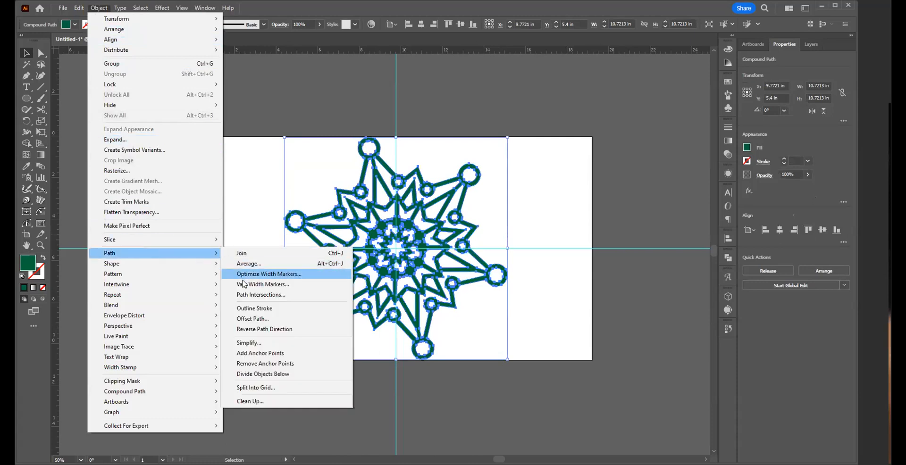
left_click(251, 319)
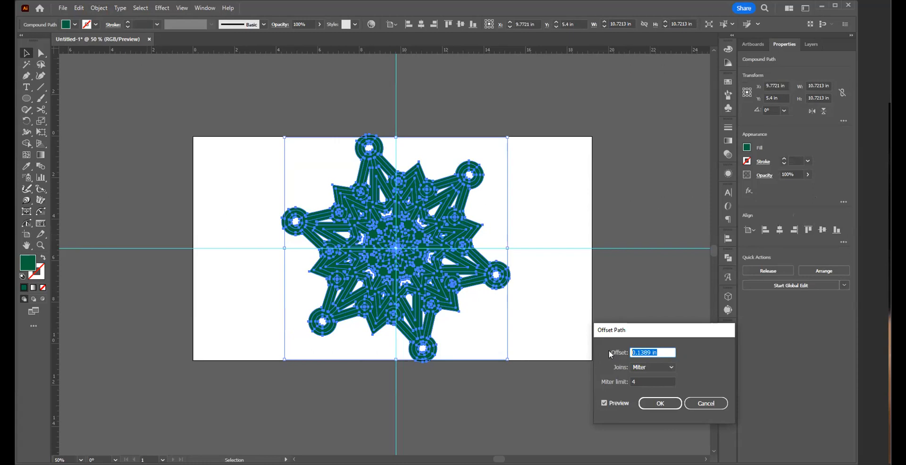
type("-.06")
key("Tab")
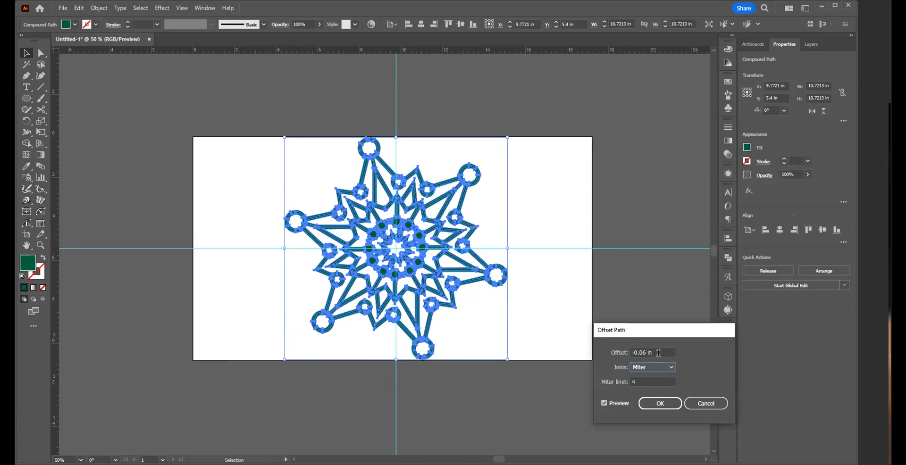
Step: Try a deeper inward offset of -0.12 in with Miter joins
left_click_drag(647, 353, 690, 351)
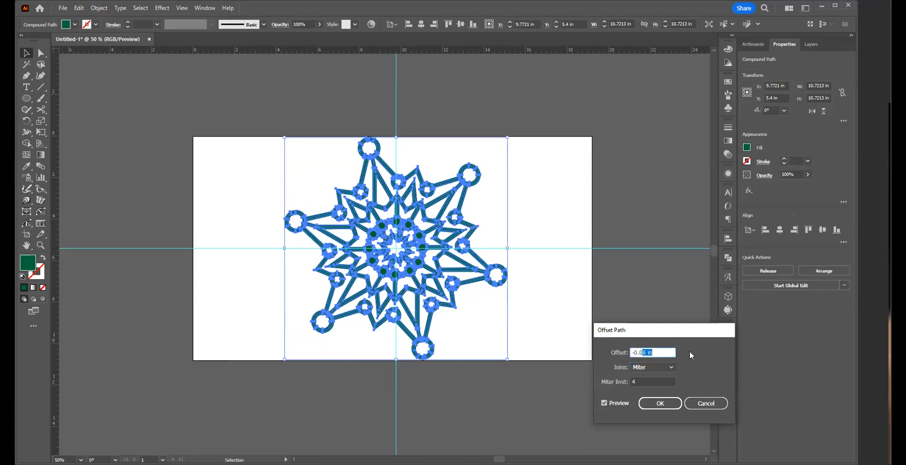
key("BackSpace")
key("BackSpace")
type("12")
key("Tab")
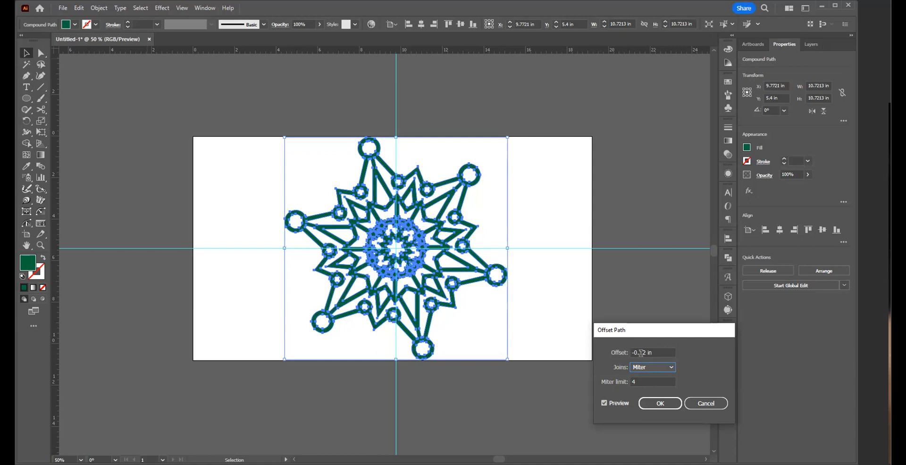
Step: Set the path offset back to -0.06 in and apply it with Miter joins
left_click_drag(641, 354, 676, 351)
key("BackSpace")
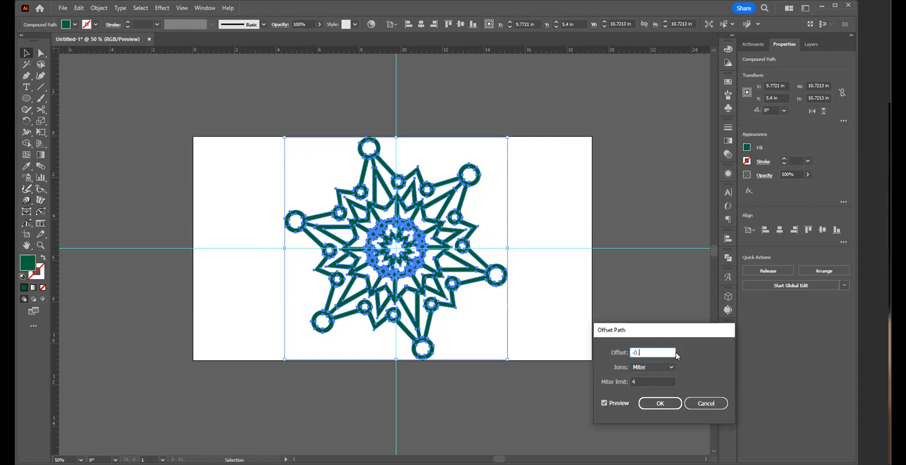
type("06")
key("Tab")
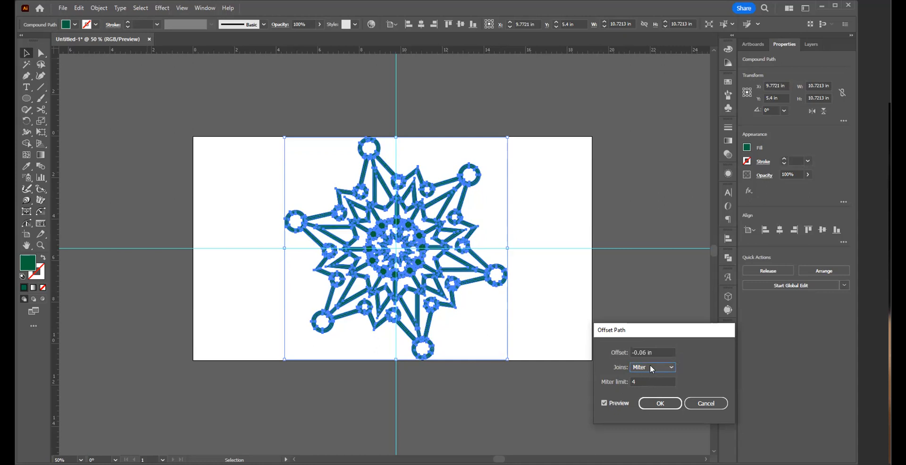
left_click(661, 405)
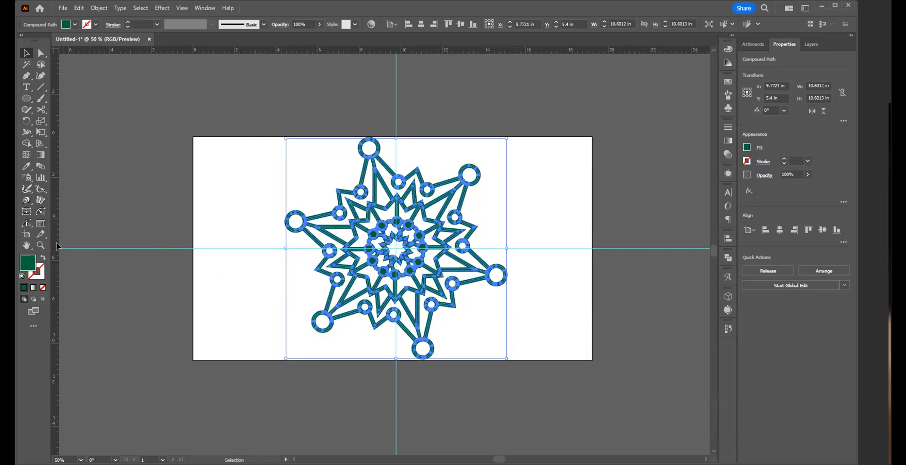
Step: Fill the inset copy with orange from the swatches and deselect it
left_click(75, 27)
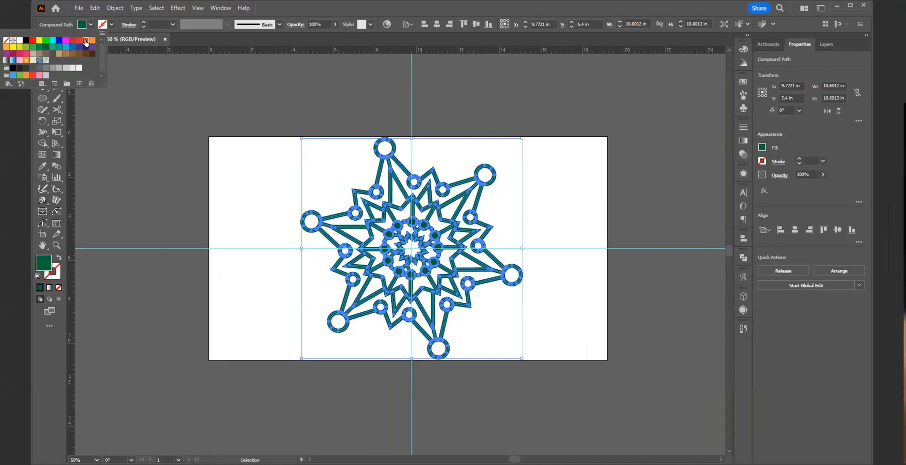
left_click(70, 40)
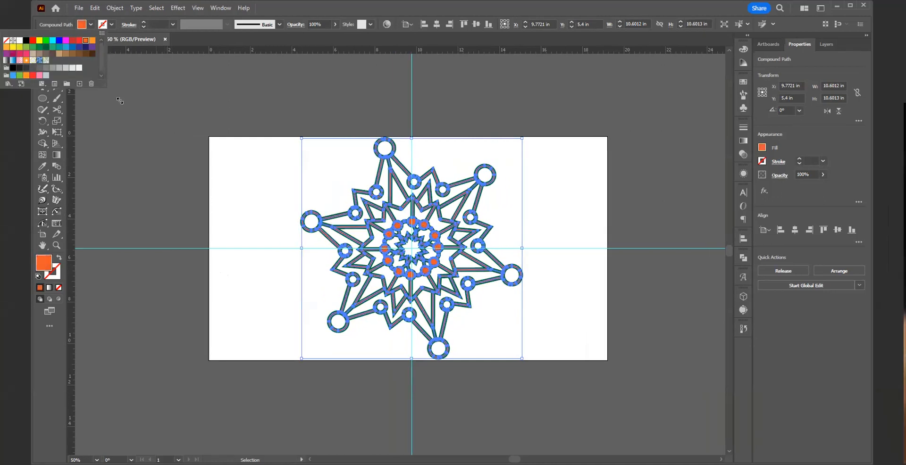
left_click(303, 263)
Step: Examine the orange inset and its dark green border up close around the centre of the design
key("z")
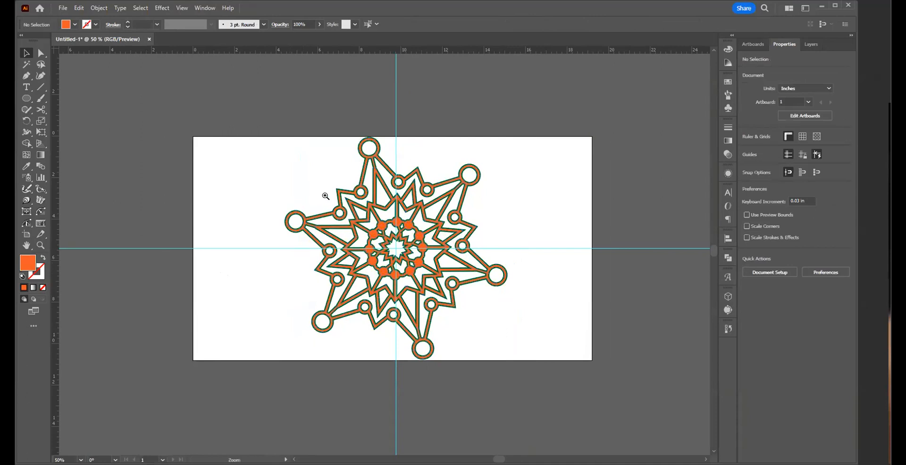
left_click(326, 195)
left_click(374, 283)
key("space")
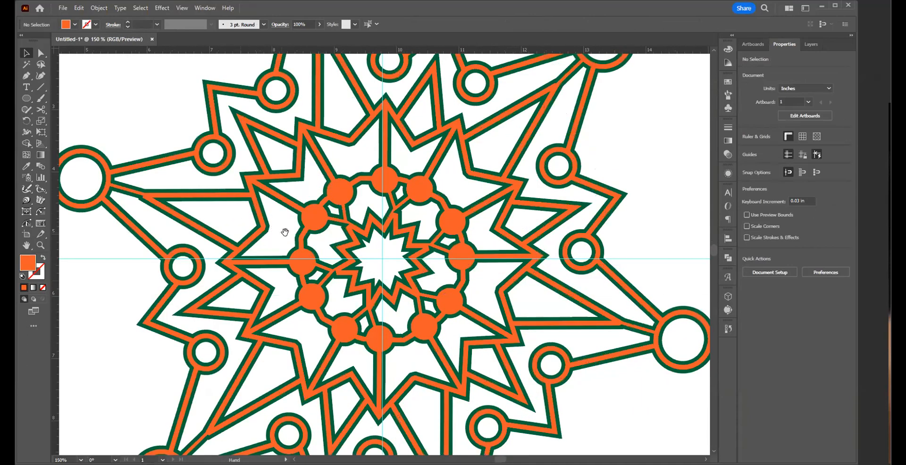
left_click(351, 268, "alt")
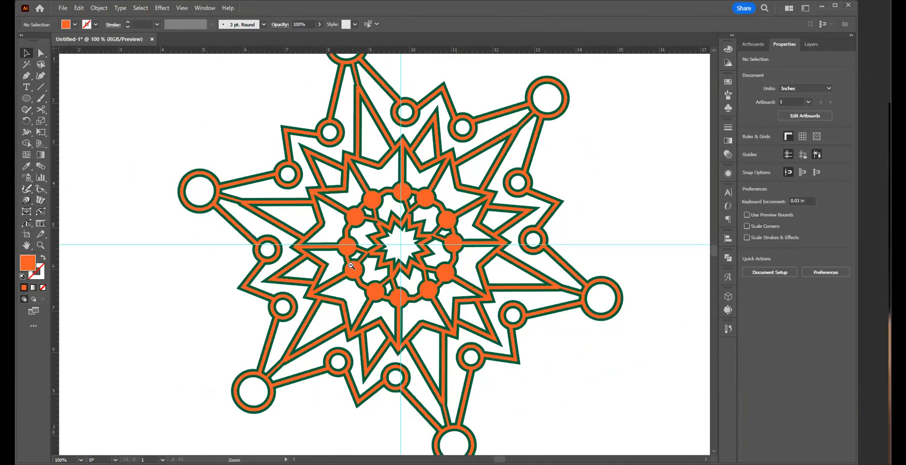
left_click(380, 264, "alt")
key("v")
Step: Apply an Offset Path of -0.12 in to the orange inset shape
left_click(366, 207)
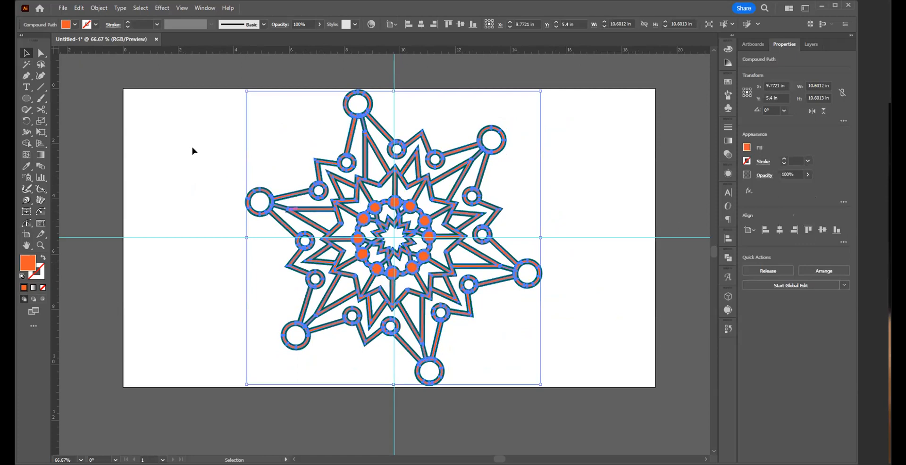
left_click(98, 8)
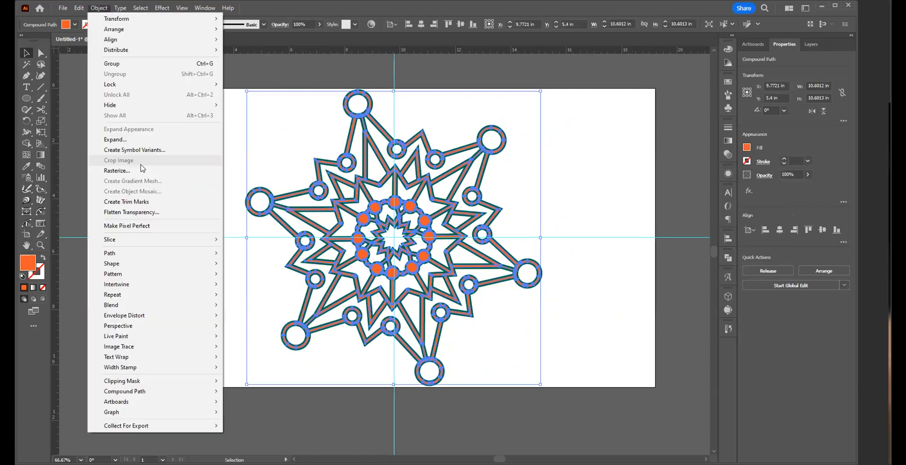
mouse_move(163, 260)
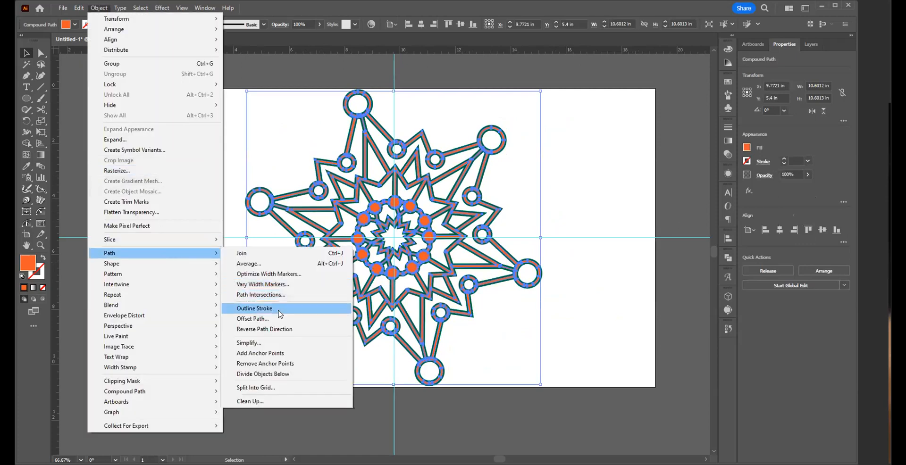
left_click(278, 320)
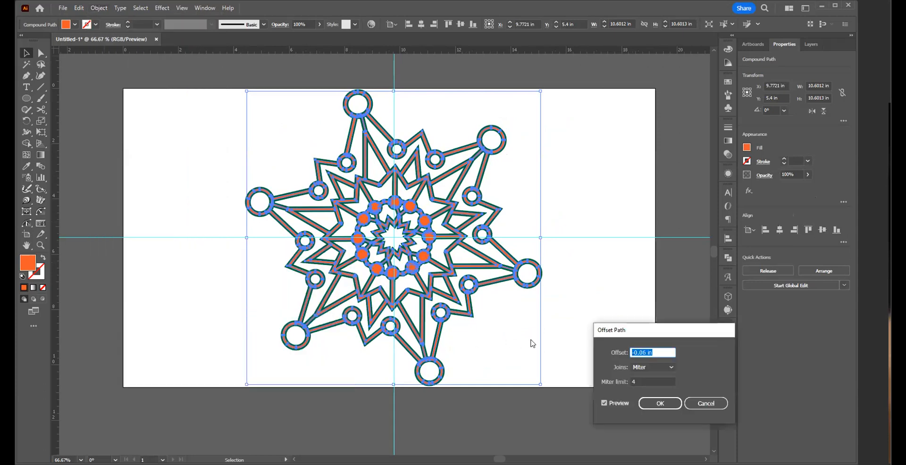
left_click(638, 352)
type("12")
key("Tab")
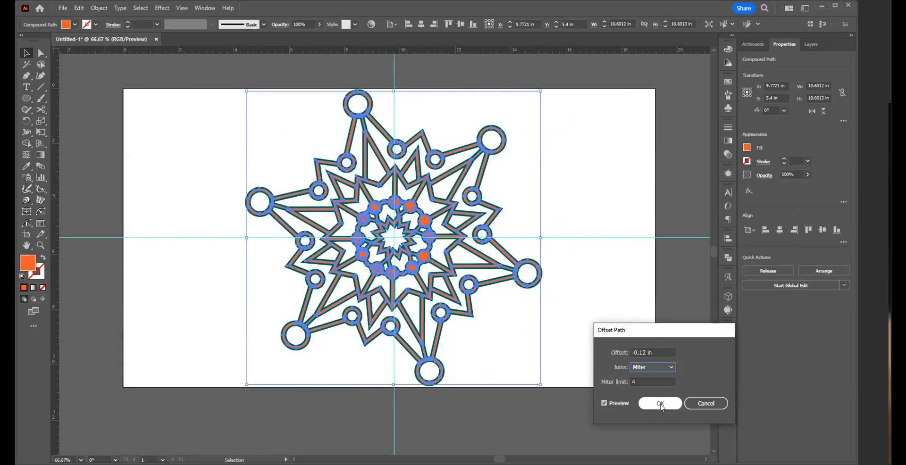
left_click(661, 404)
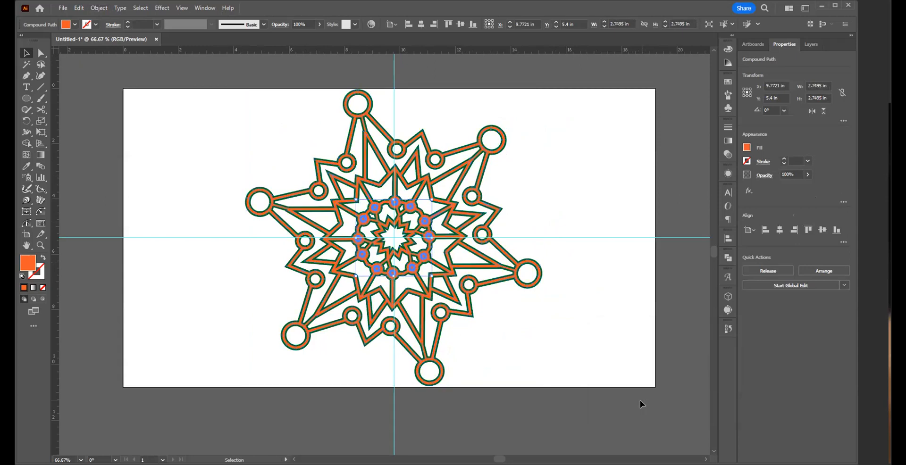
Step: Undo the second path offset and deselect the artwork
key("a")
key("ctrl+a")
key("v")
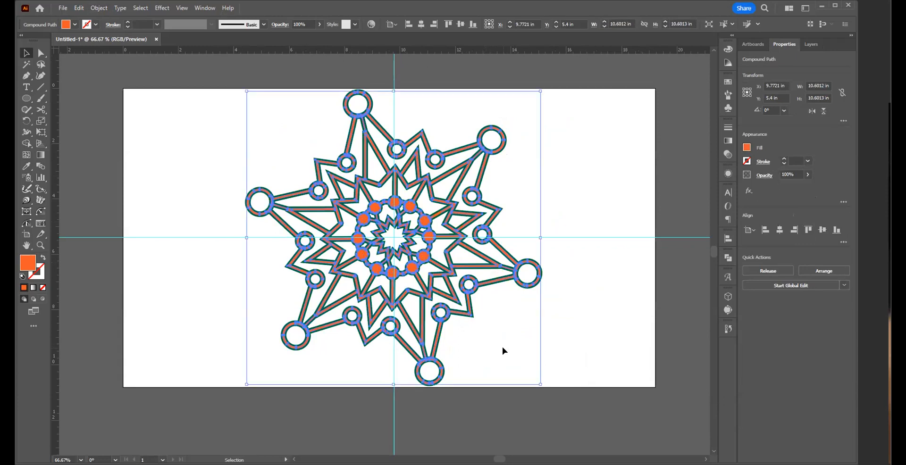
left_click(502, 347)
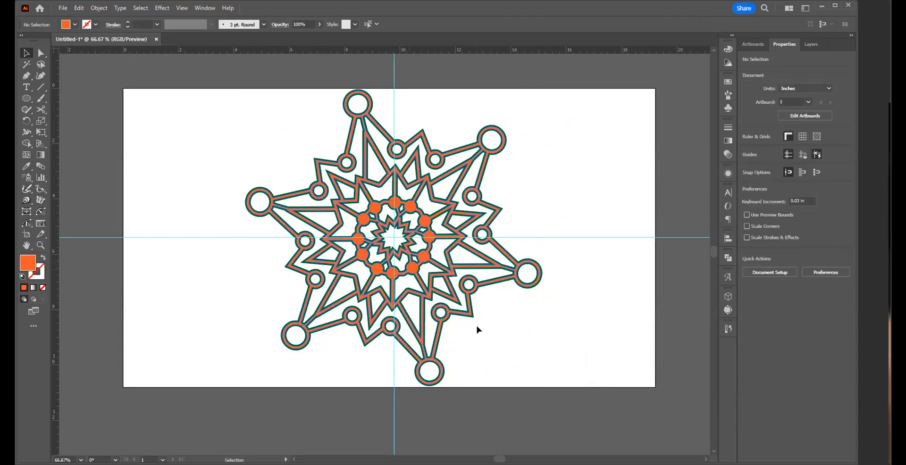
Step: Apply an Offset Path of -0.06 in with Miter joins to the orange inset shape and deselect the result
left_click(429, 297)
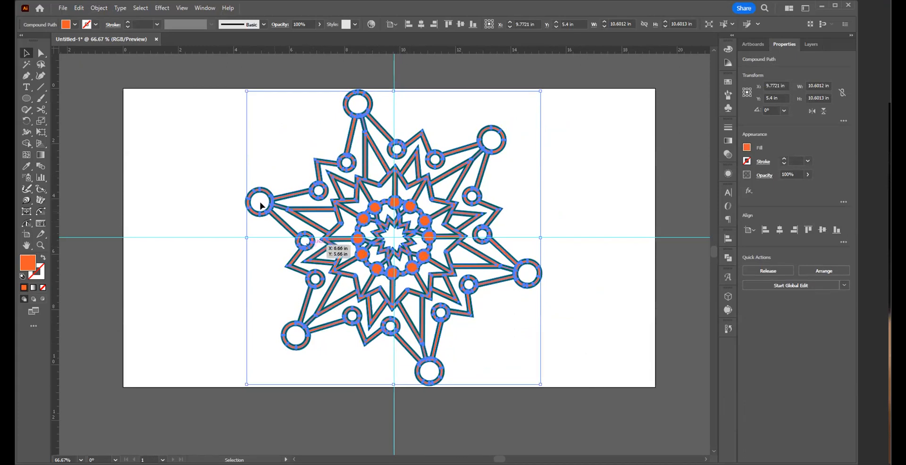
left_click_drag(344, 265, 470, 281)
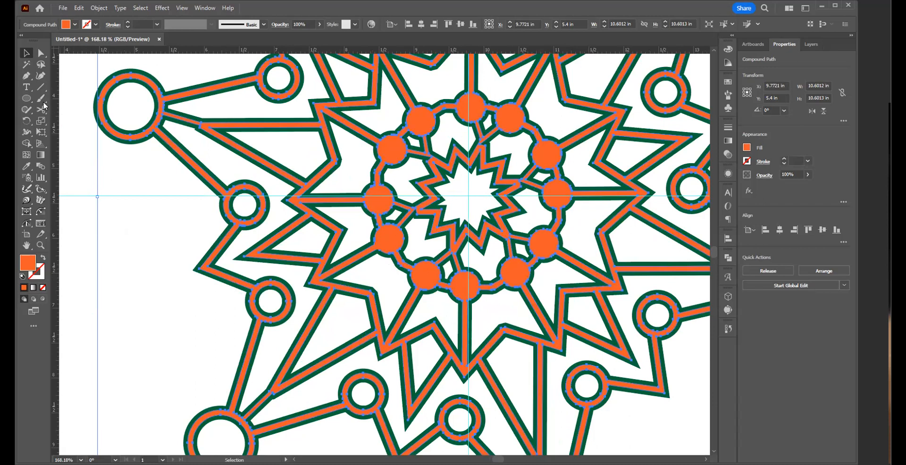
left_click(96, 8)
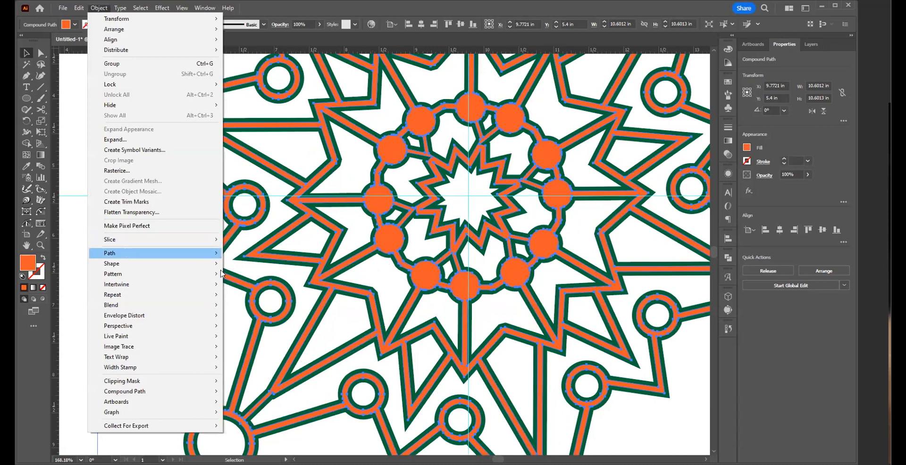
mouse_move(220, 254)
left_click(252, 313)
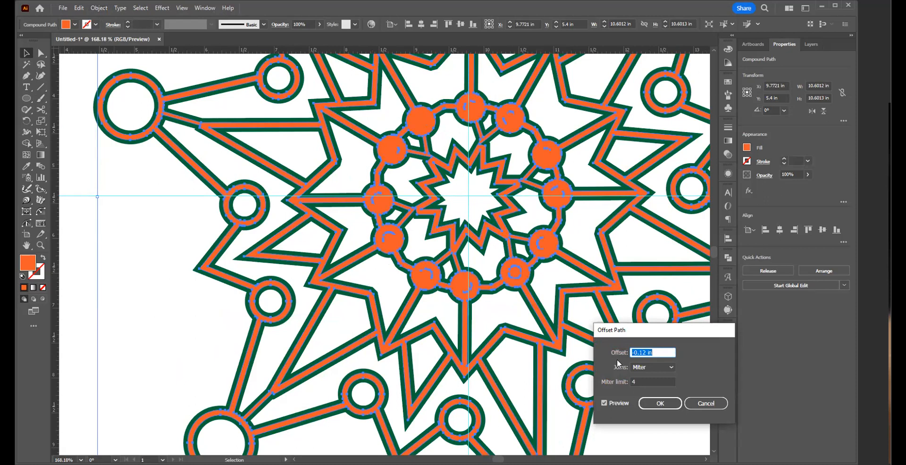
left_click(643, 352)
left_click_drag(643, 353, 713, 356)
type("06")
key("BackSpace")
key("BackSpace")
key("BackSpace")
key("BackSpace")
type(".06")
key("Tab")
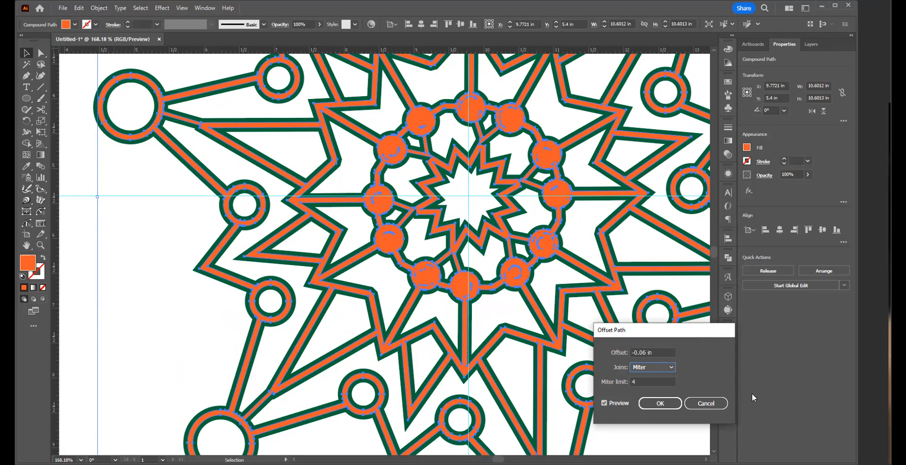
left_click(663, 404)
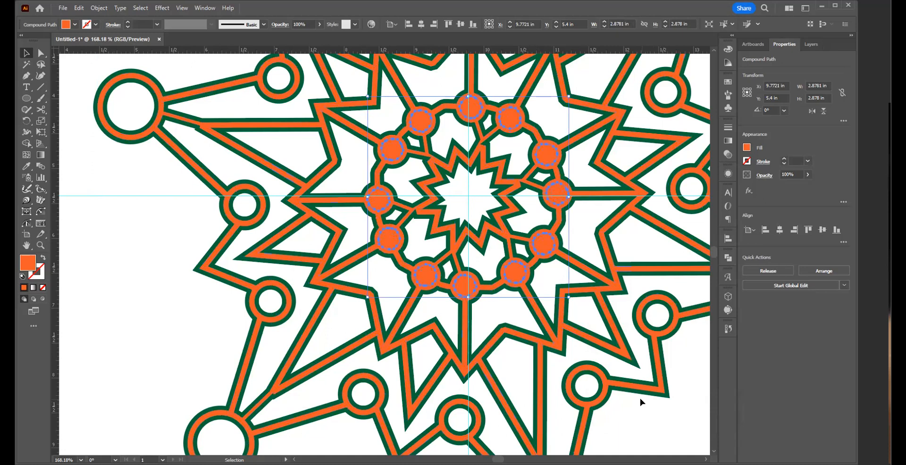
left_click(640, 397)
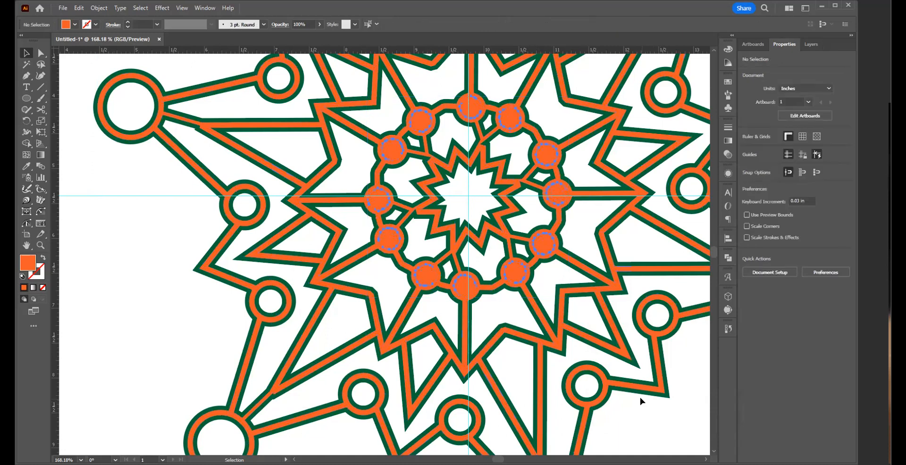
Step: Measure the width of the diagonal orange band below the central ring of dots with the Dynamic Measure Tool
left_click(381, 348)
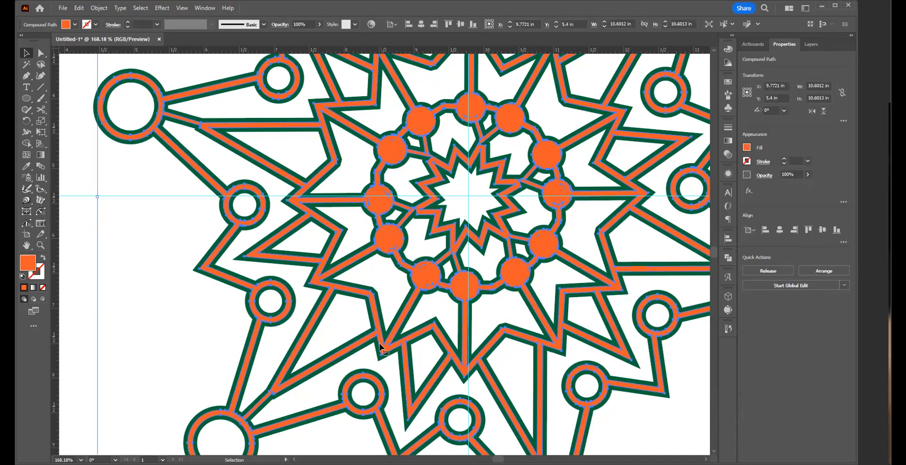
key("z")
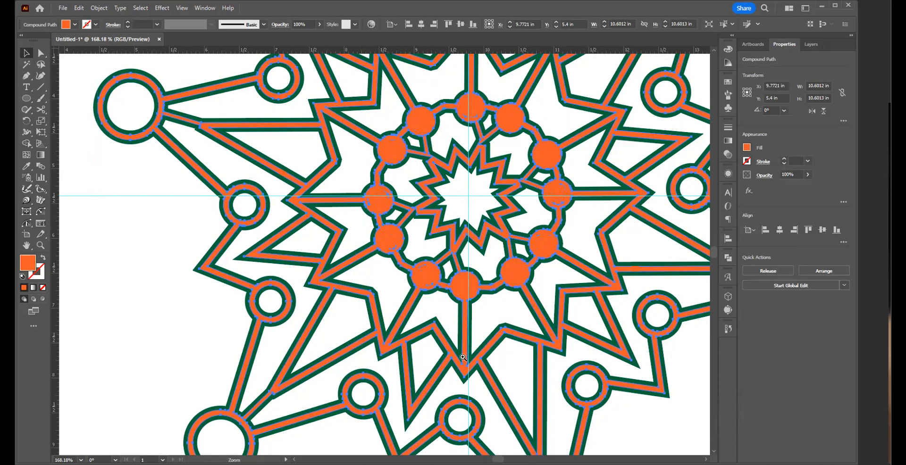
left_click_drag(463, 358, 590, 397)
left_click_drag(494, 406, 416, 403)
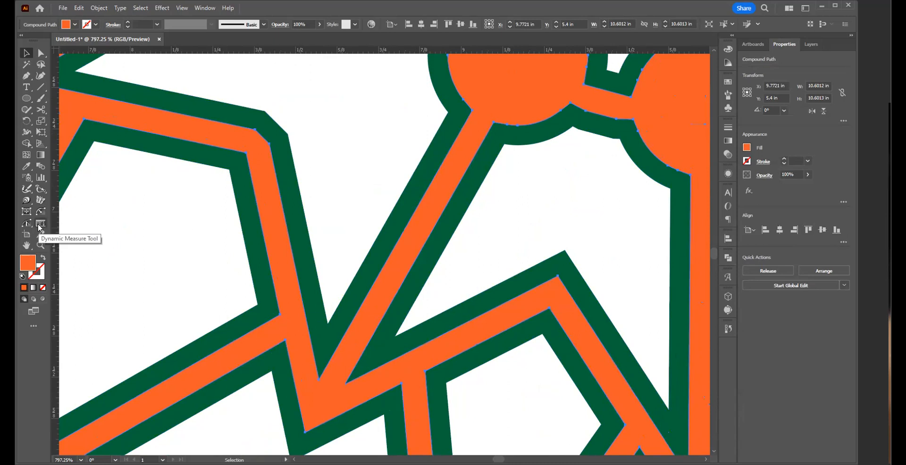
left_click(40, 228)
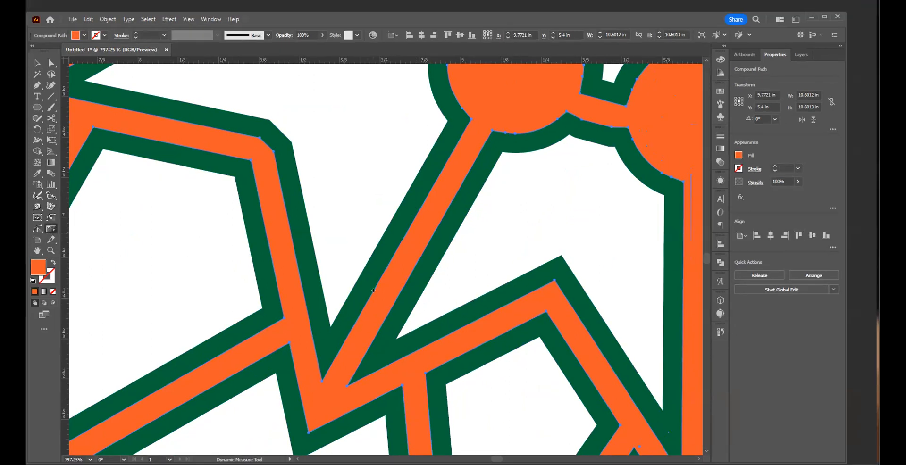
left_click(374, 290)
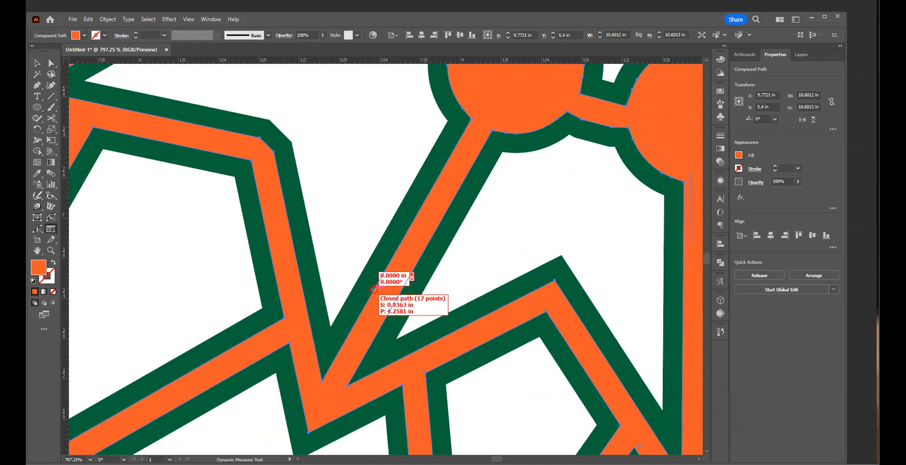
left_click_drag(373, 290, 394, 300)
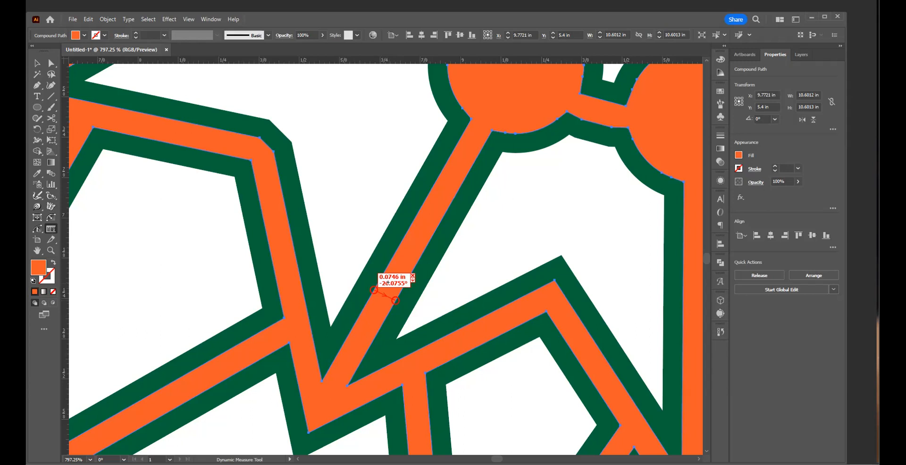
Step: Apply an Offset Path of 0.06 in with Miter joins to the dark green shape
key("ctrl+space")
left_click(428, 243, "ctrl+alt")
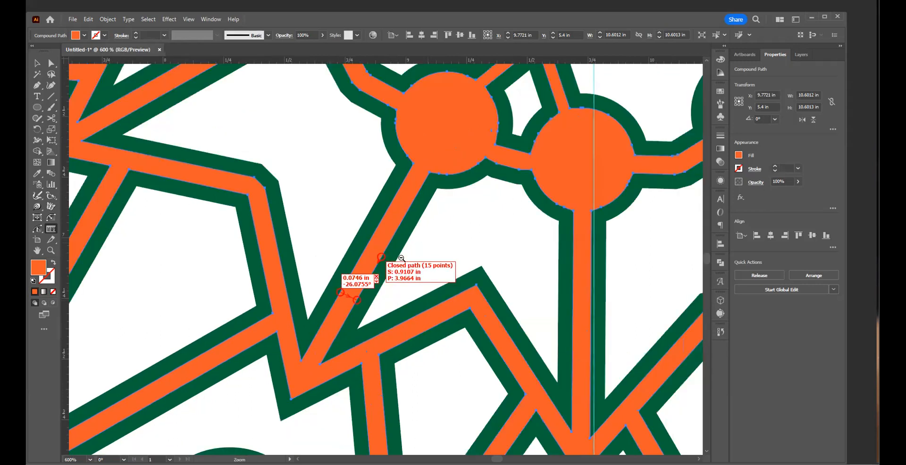
left_click(402, 259, "ctrl+alt")
left_click(390, 258, "ctrl+alt")
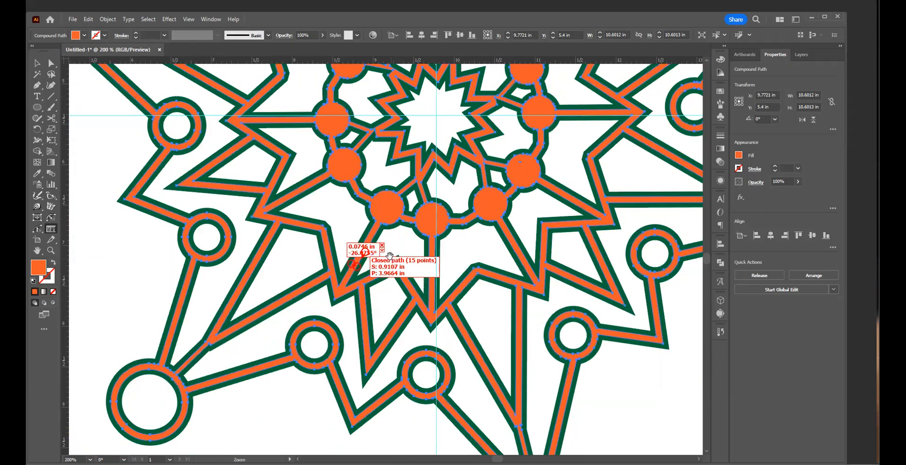
left_click(390, 257, "ctrl+alt")
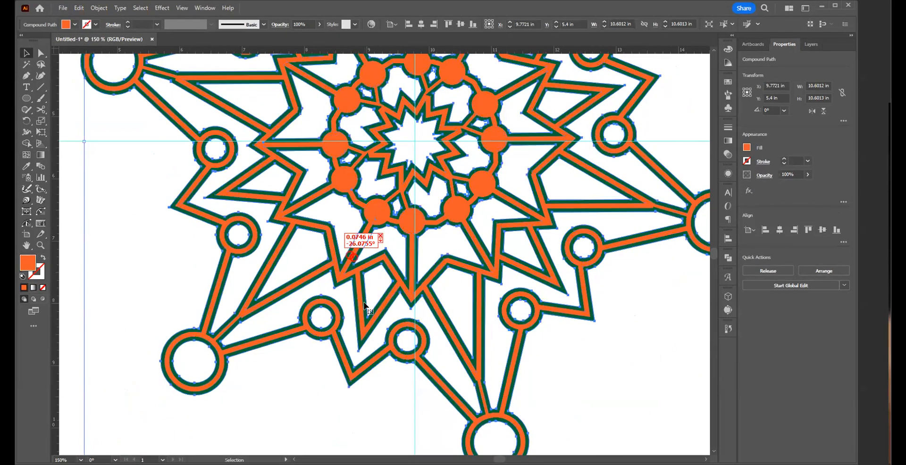
left_click(366, 306)
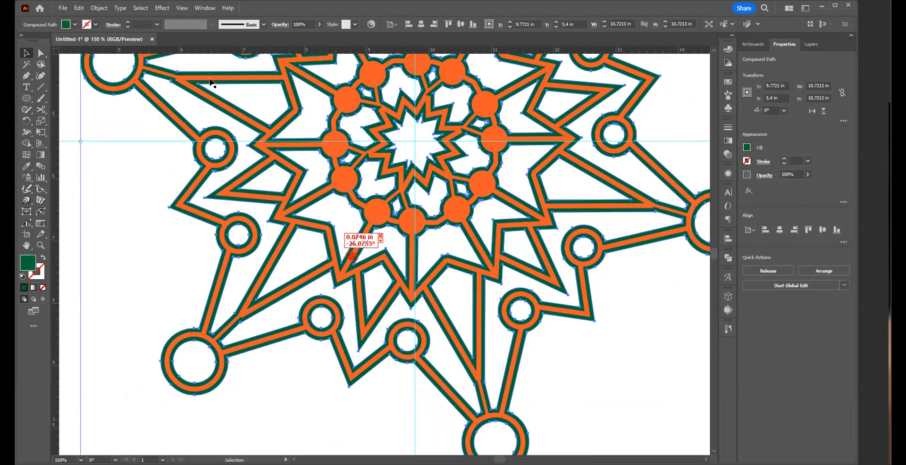
left_click(100, 8)
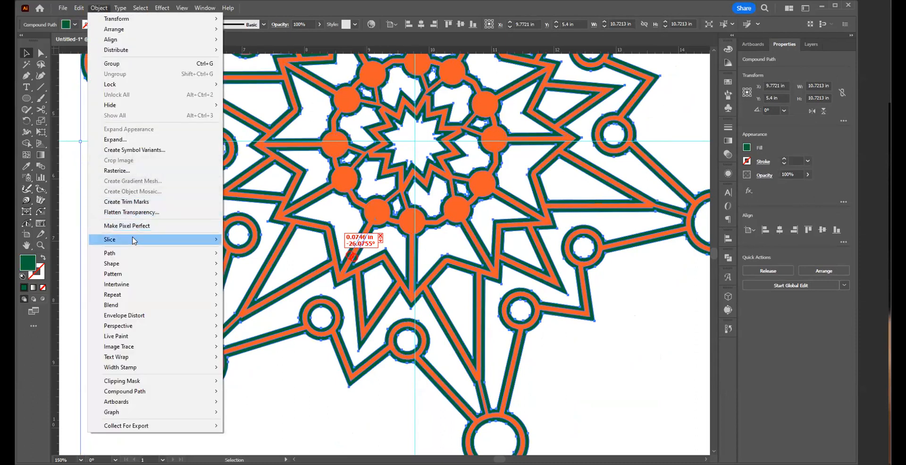
mouse_move(134, 257)
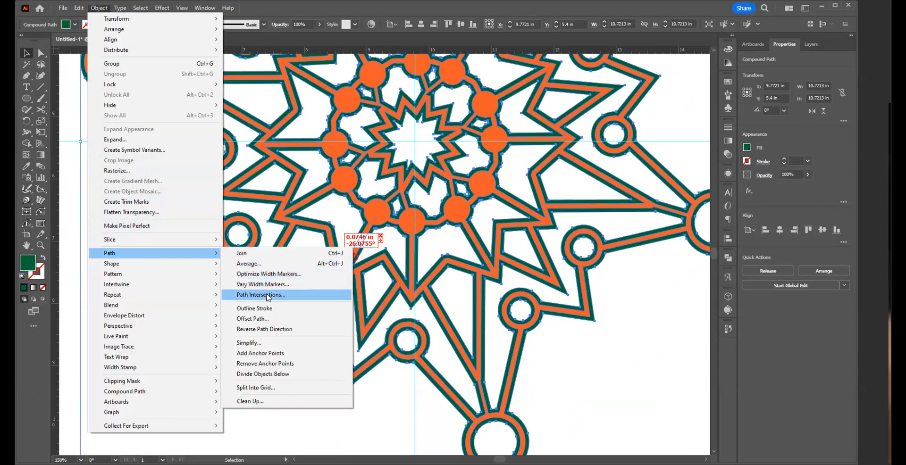
left_click(266, 320)
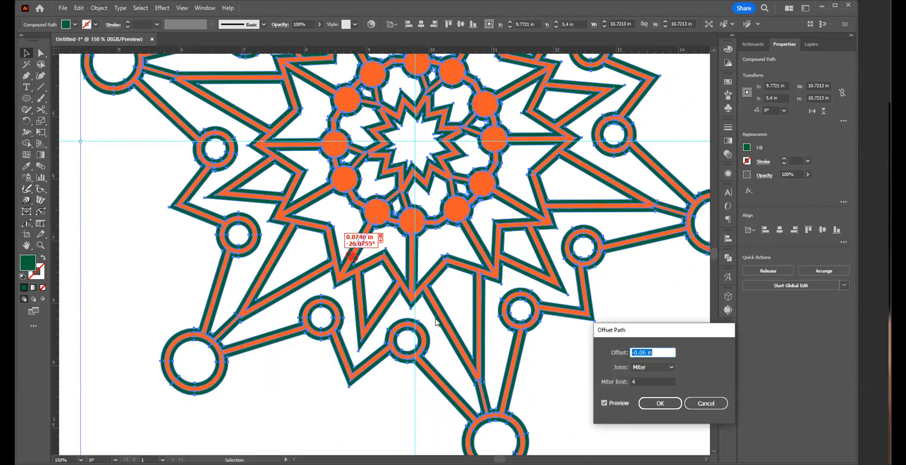
key("BackSpace")
type(".06")
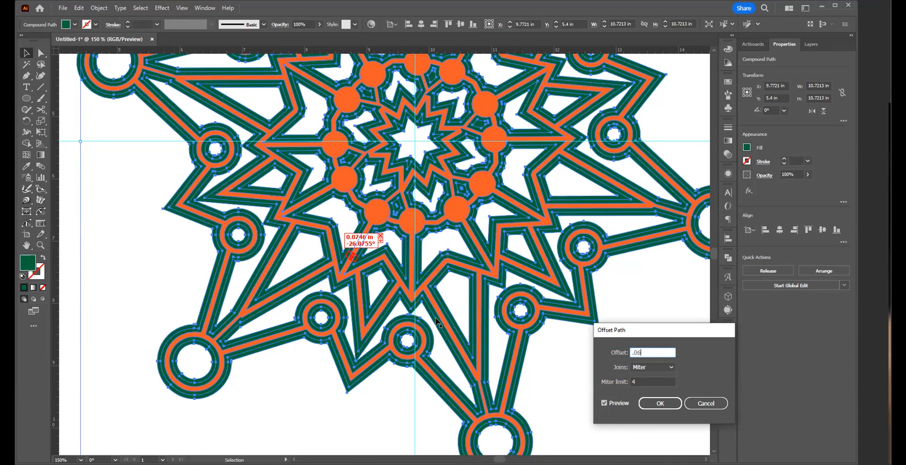
key("Return")
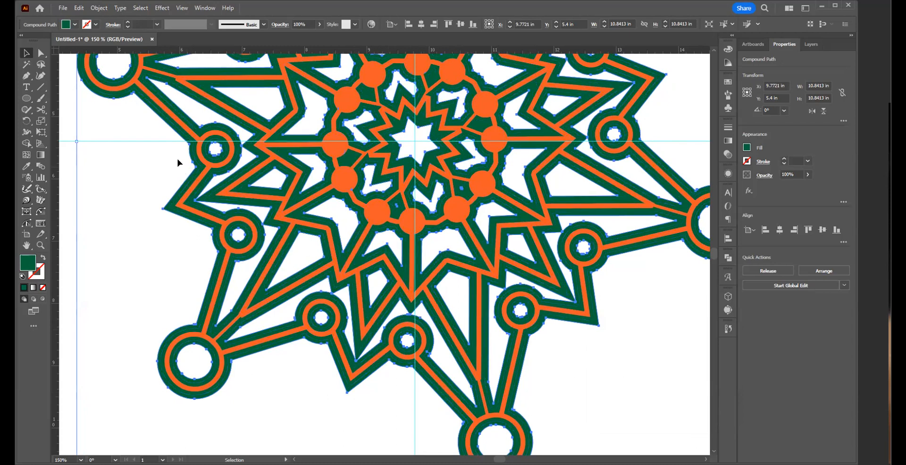
Step: Fill the new outer offset shape with magenta and deselect the artwork
left_click(75, 25)
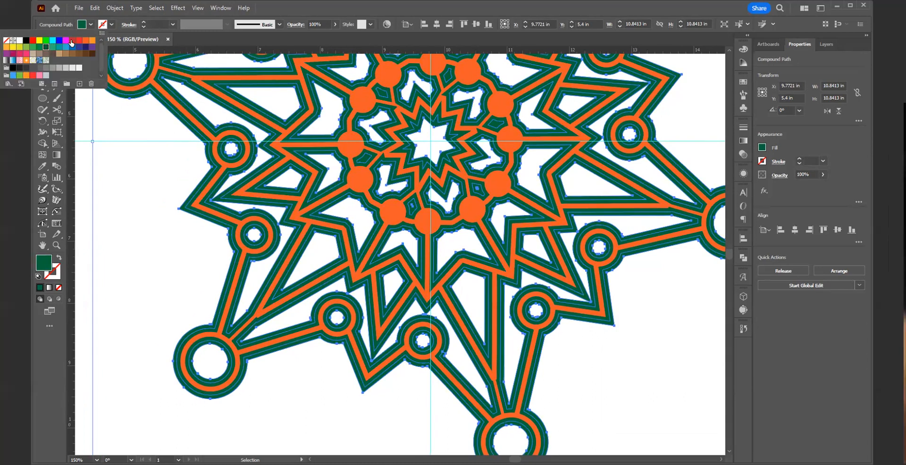
left_click(66, 41)
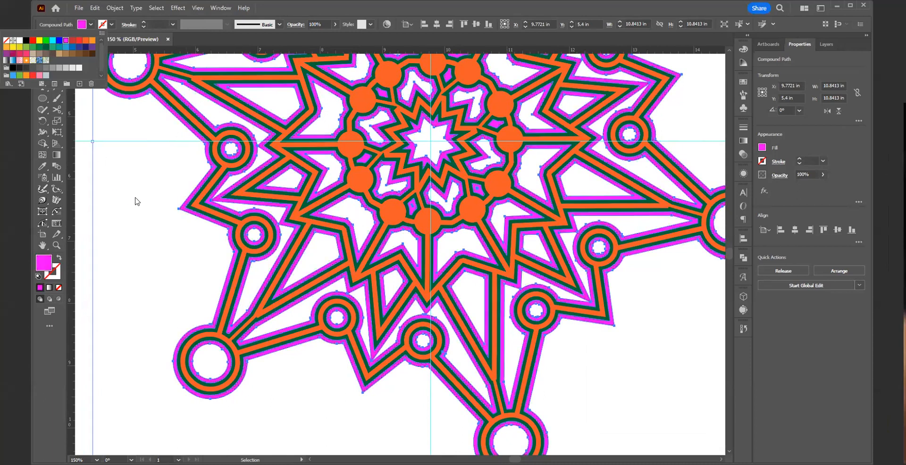
left_click(238, 236)
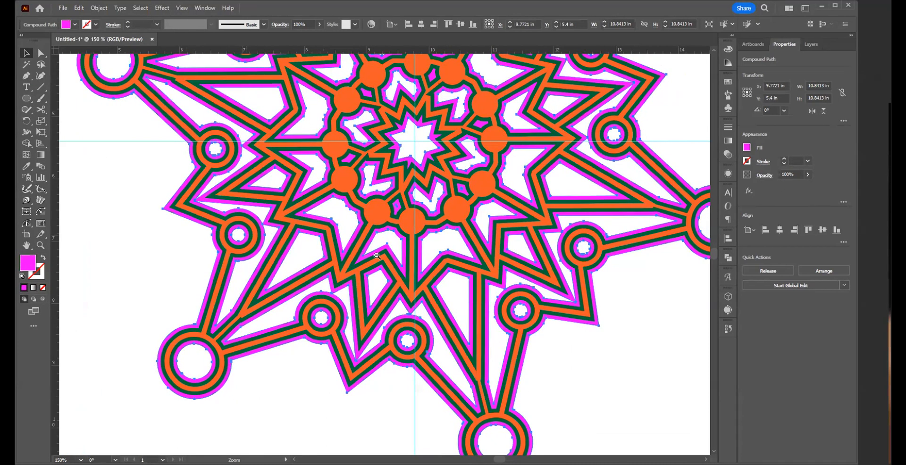
left_click(387, 230, "ctrl+alt")
left_click(387, 229, "ctrl+alt")
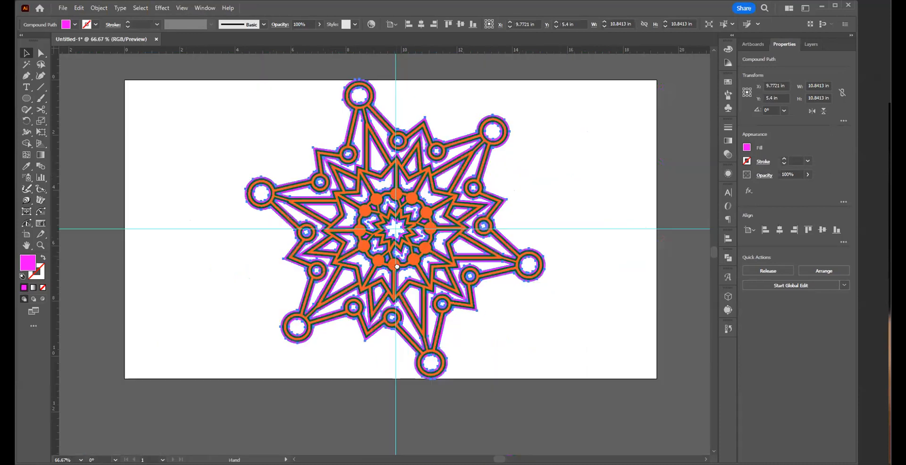
scroll(556, 343, "up", 1)
left_click(557, 344)
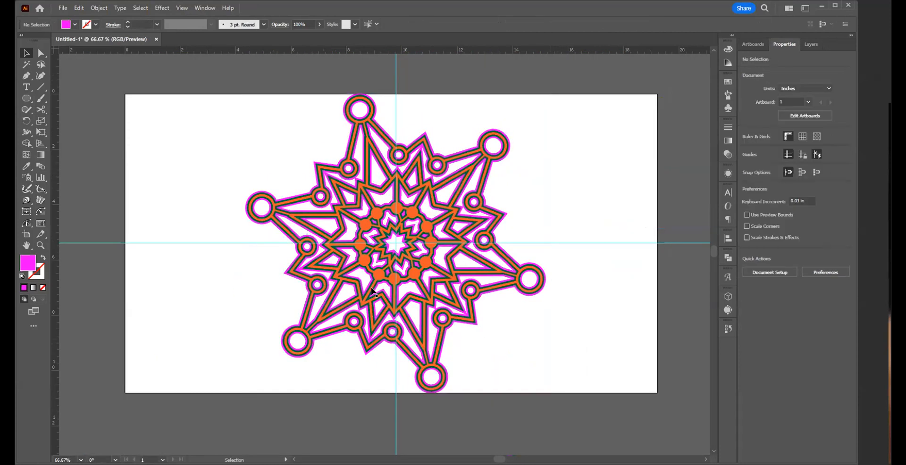
Step: Offset the magenta shape outward by 0.06 in with Miter joins, fill the new outer shape with cyan and deselect it
left_click(339, 254)
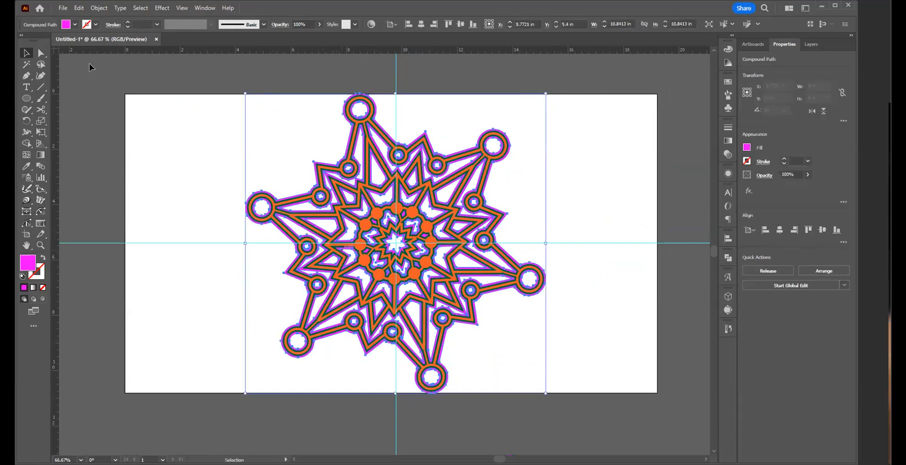
left_click(93, 11)
mouse_move(110, 254)
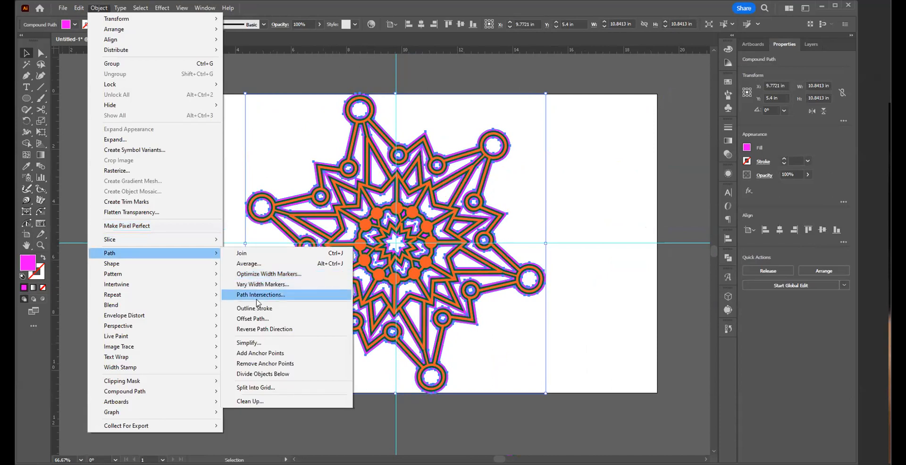
left_click(253, 319)
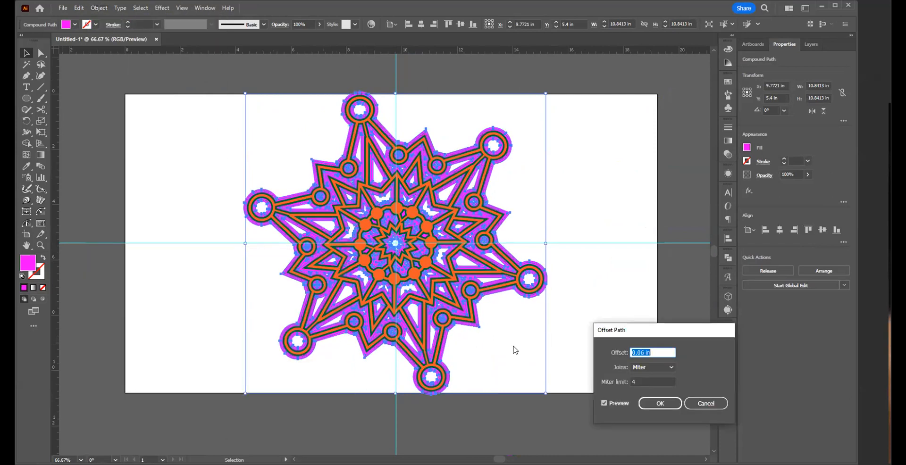
left_click(661, 404)
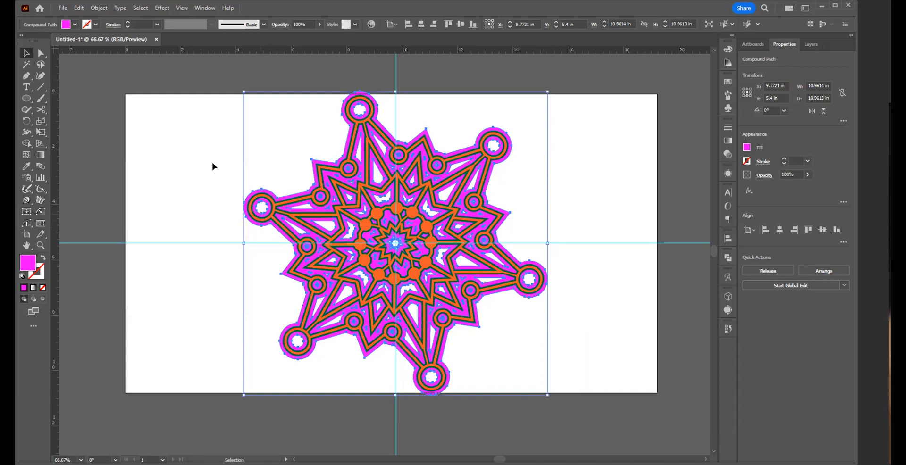
left_click(74, 25)
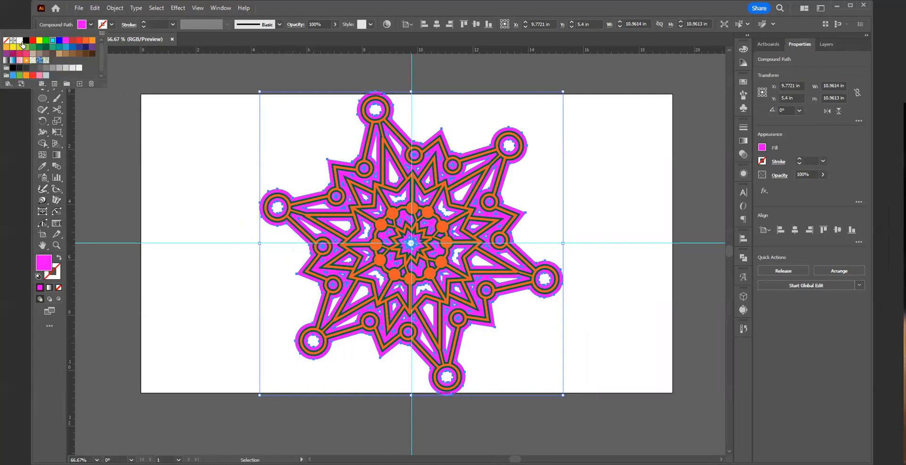
left_click(202, 192)
Step: Delete the tiny leftover hole in the cyan shape beside the small ring at the design's upper-left edge using Direct Selection
left_click_drag(443, 249, 566, 298)
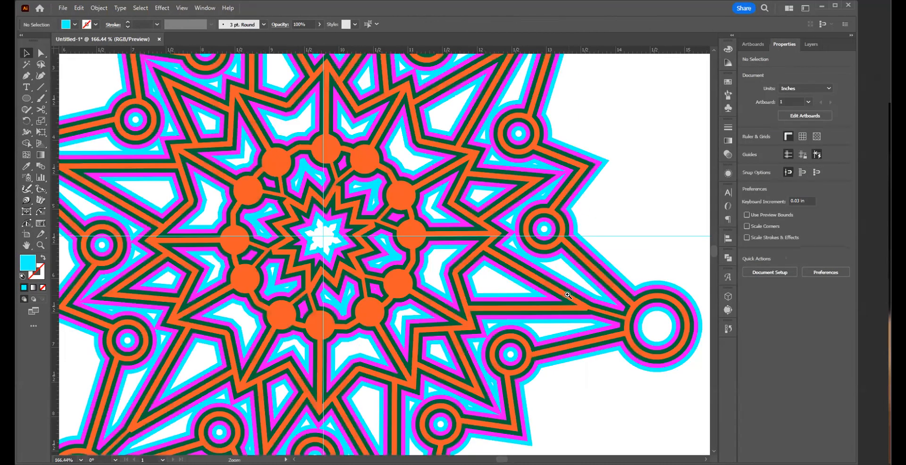
left_click_drag(400, 275, 502, 312)
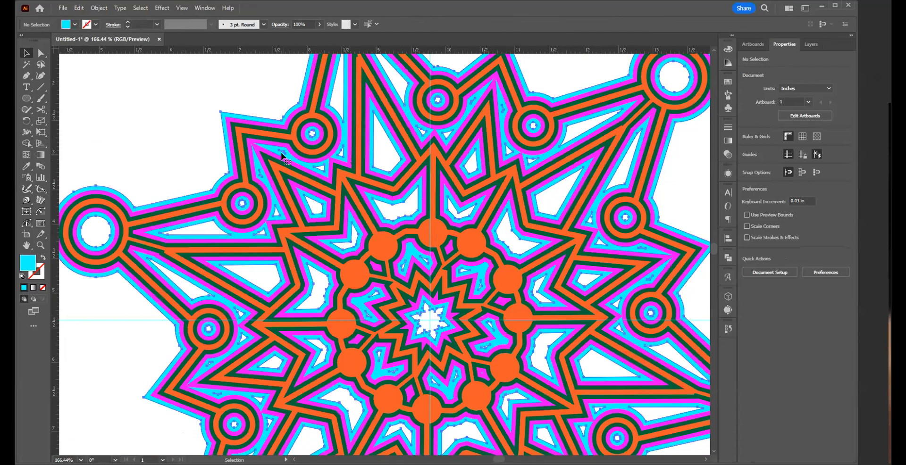
left_click(259, 179)
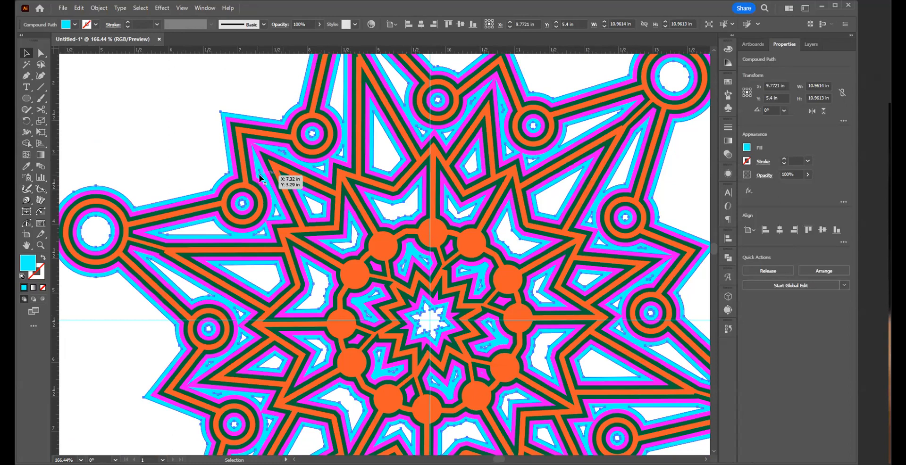
left_click_drag(261, 177, 377, 259)
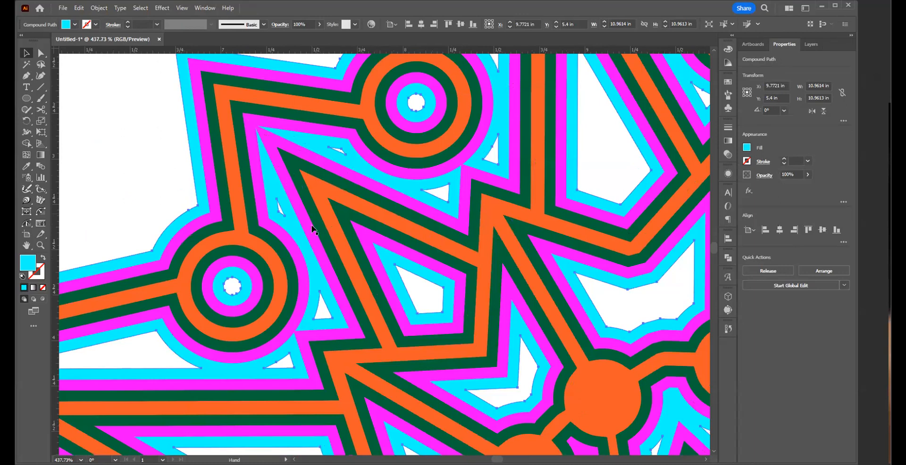
left_click_drag(296, 185, 312, 230)
key("a")
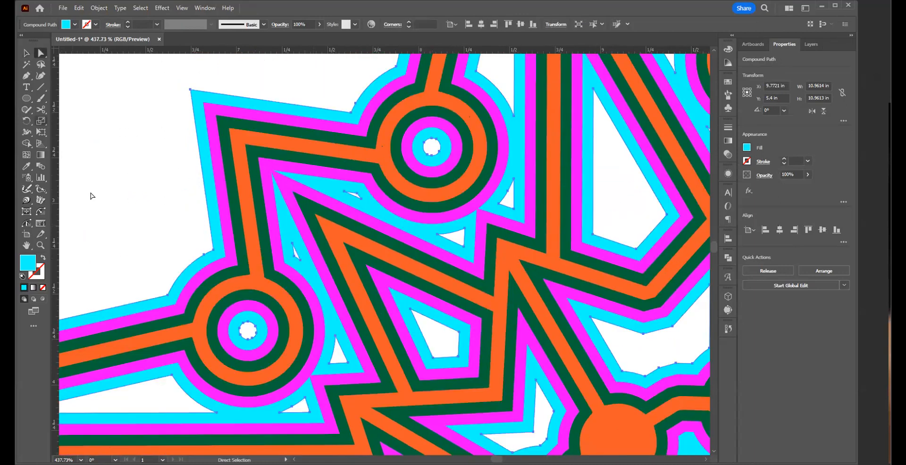
left_click_drag(284, 245, 294, 254)
key("ctrl+z")
left_click(294, 256)
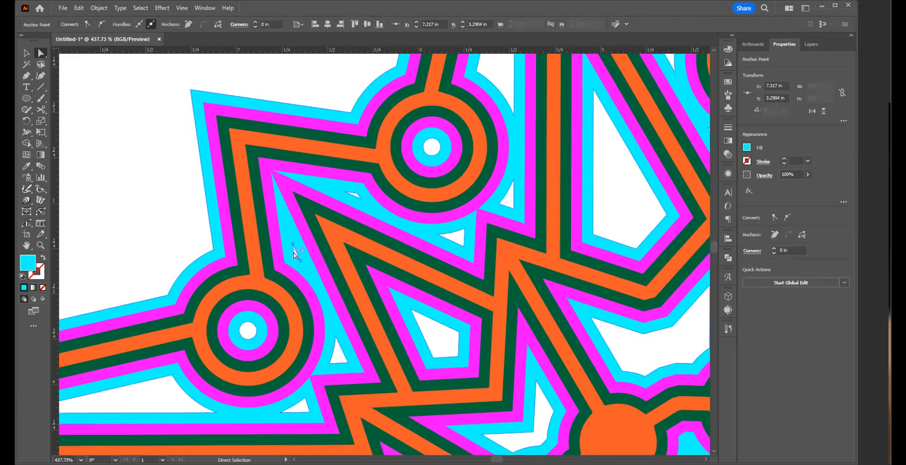
key("ctrl+shift+a")
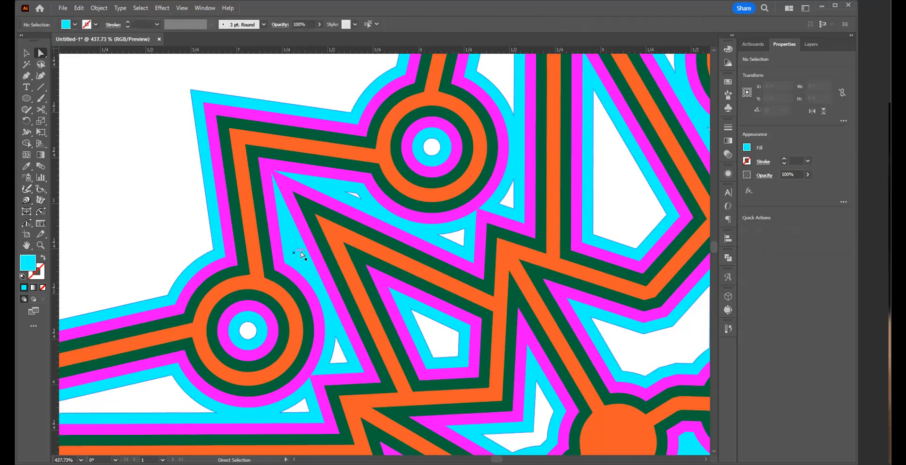
Step: Delete the remaining tiny hole in the cyan layer at the upper-left spike and both tiny holes at the upper spike
left_click(357, 198)
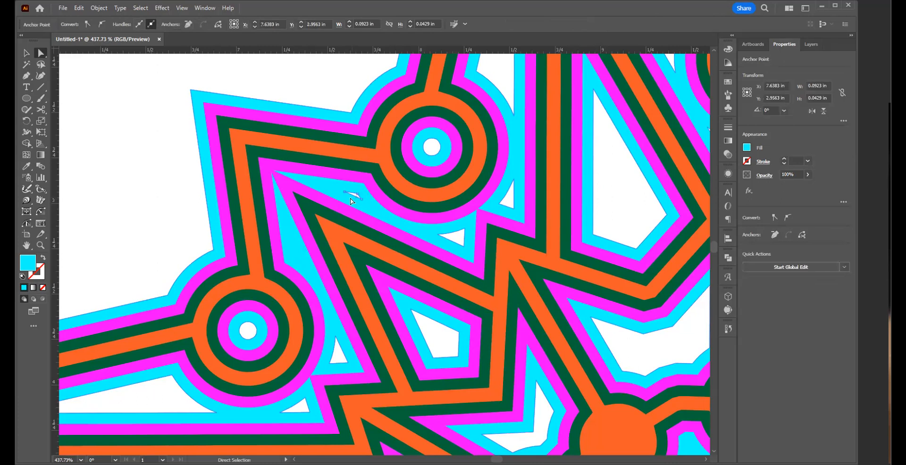
key("ctrl+shift+a")
key("space")
left_click_drag(600, 149, 241, 372)
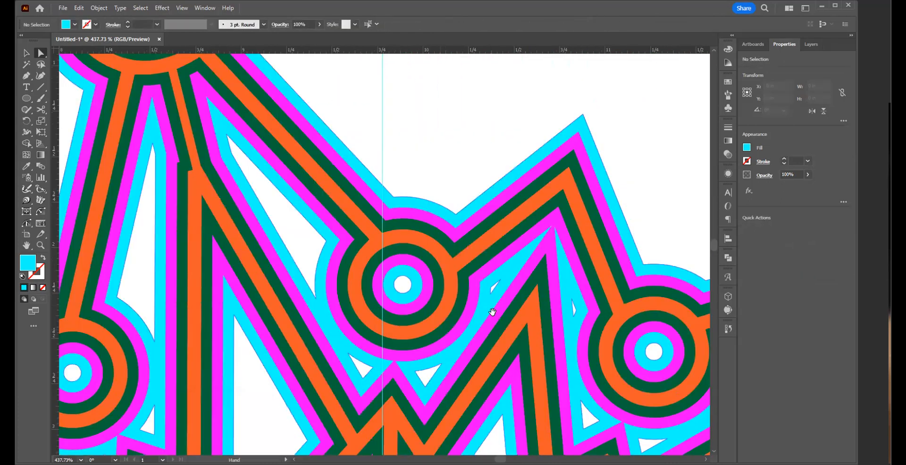
left_click(493, 286)
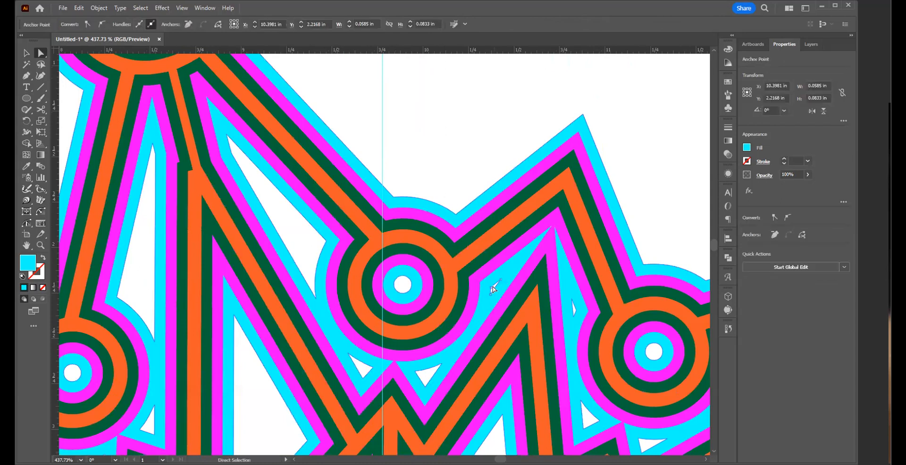
left_click_drag(488, 284, 575, 311)
key("ctrl+shift+a")
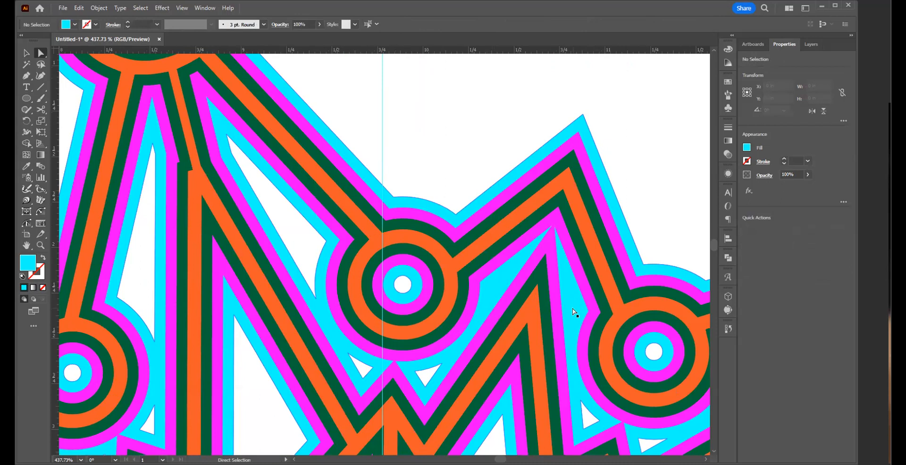
Step: Delete the two tiny leftover holes in the cyan layer inside the design's right-hand spike
left_click_drag(412, 180, 258, 79)
left_click_drag(493, 279, 381, 159)
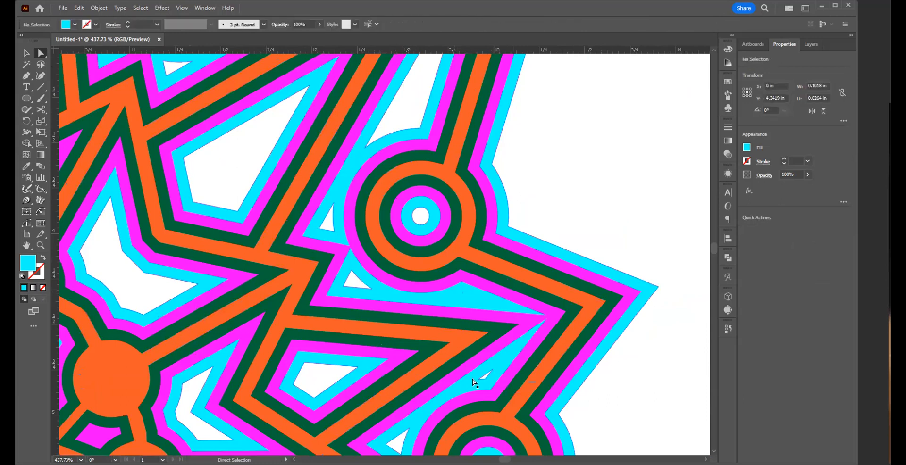
left_click(487, 380)
key("ctrl+shift+a")
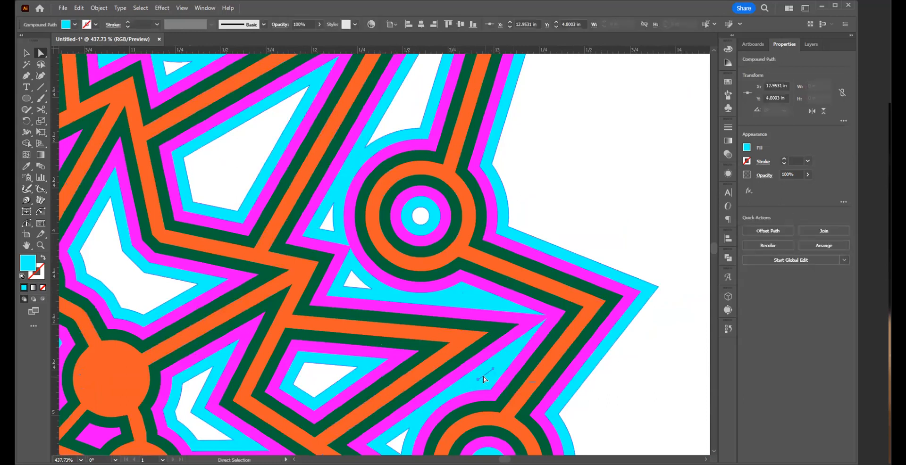
Step: Delete the two tiny leftover holes in the cyan layer inside the design's lower-right spike
key("space")
left_click_drag(482, 376, 540, 129)
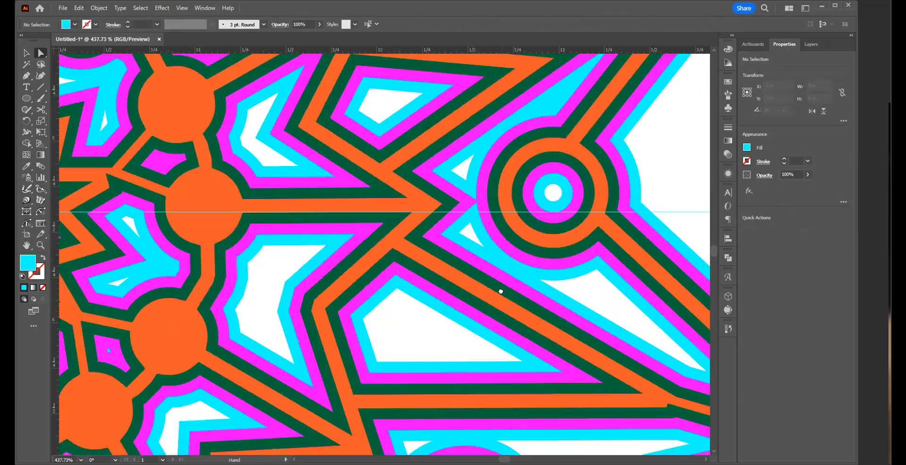
left_click_drag(407, 325, 495, 85)
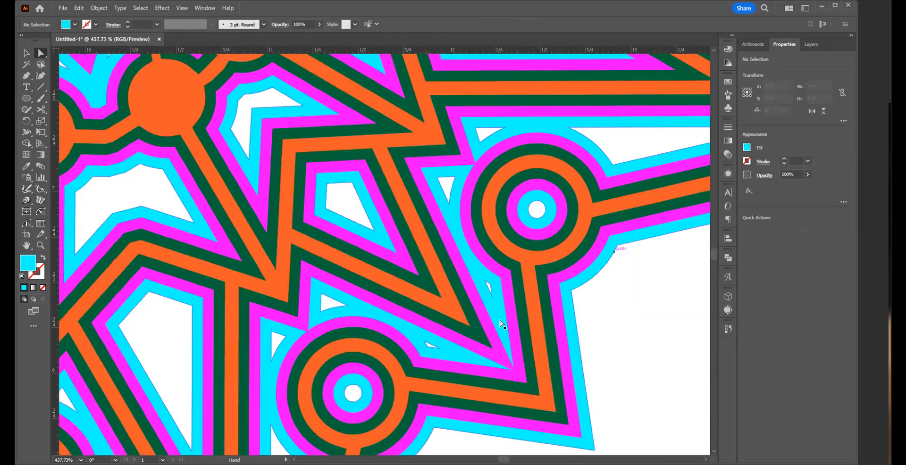
left_click(488, 293)
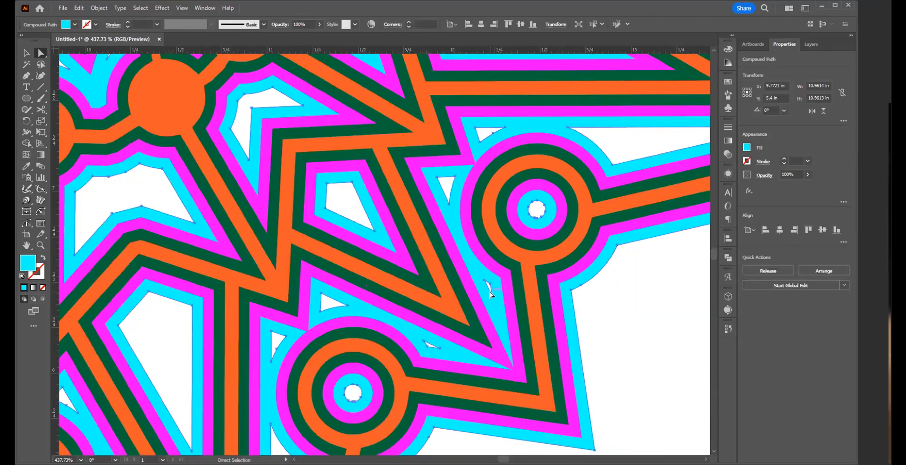
left_click(486, 294)
left_click(492, 297)
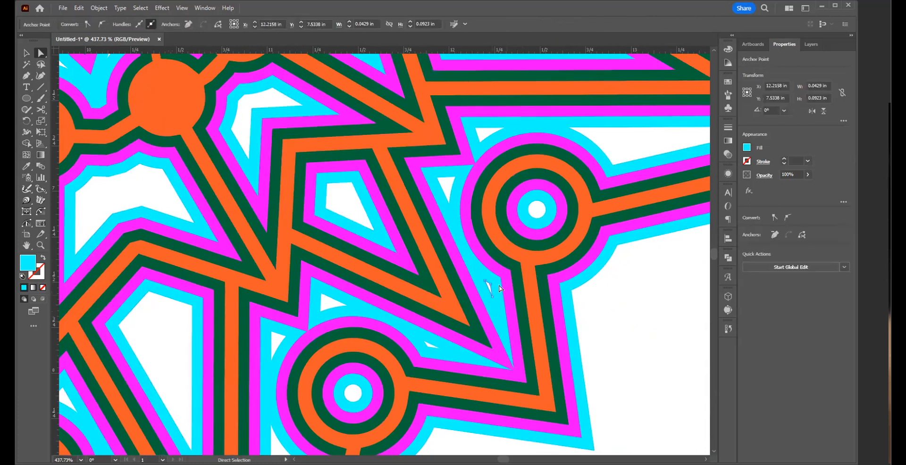
left_click(495, 312)
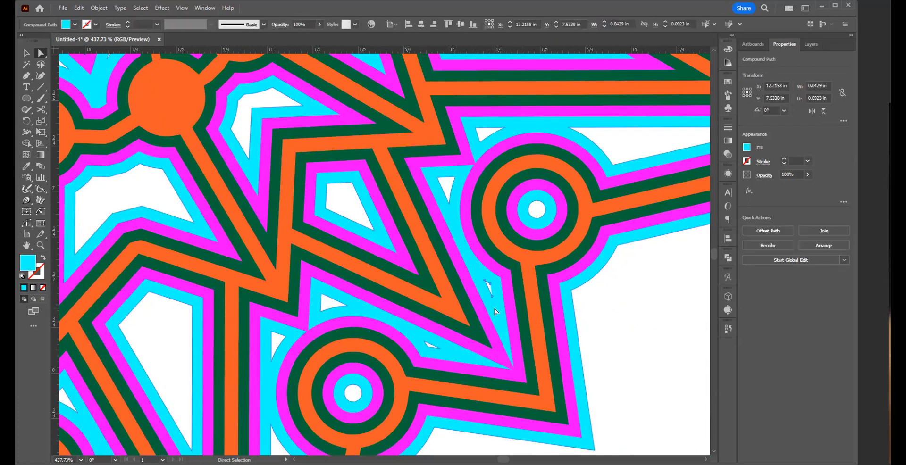
key("ctrl+shift+a")
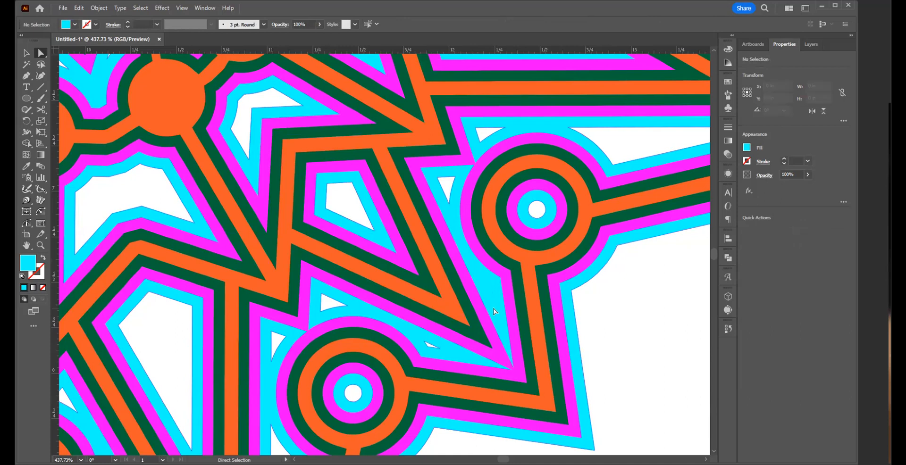
left_click(435, 347)
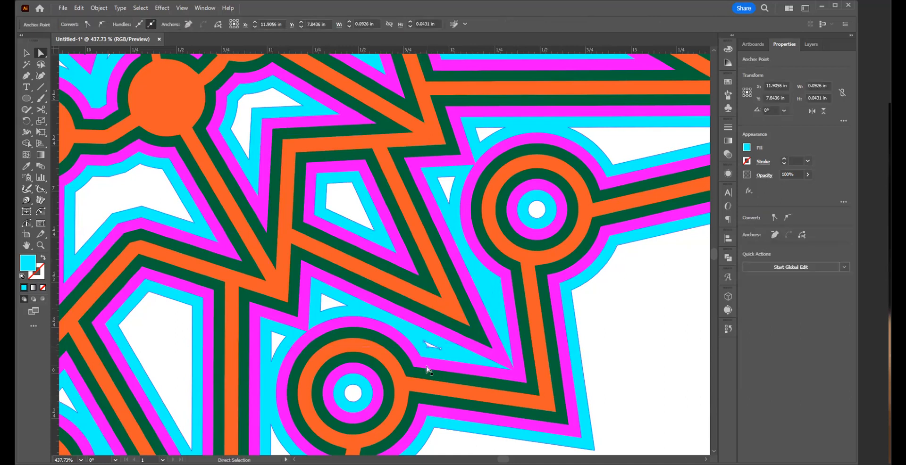
key("Delete")
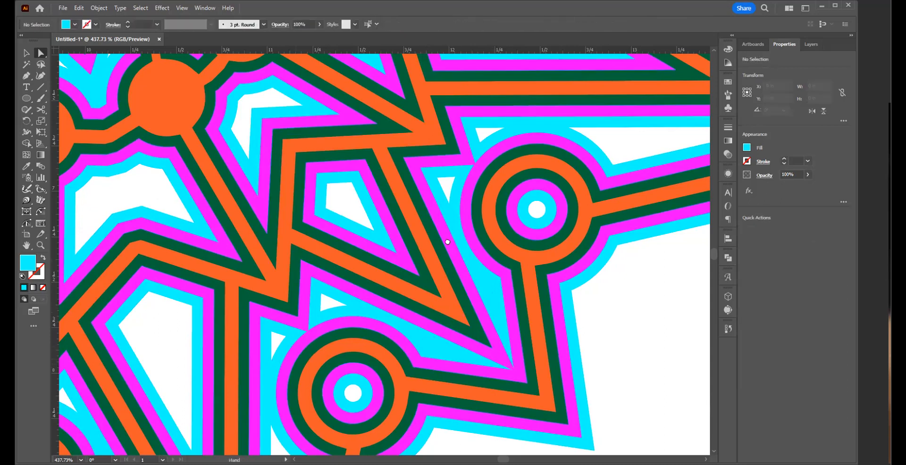
Step: Delete the two tiny leftover holes in the cyan layer between the small rings at the design's bottom spike
left_click_drag(325, 311, 478, 194)
left_click_drag(158, 236, 521, 229)
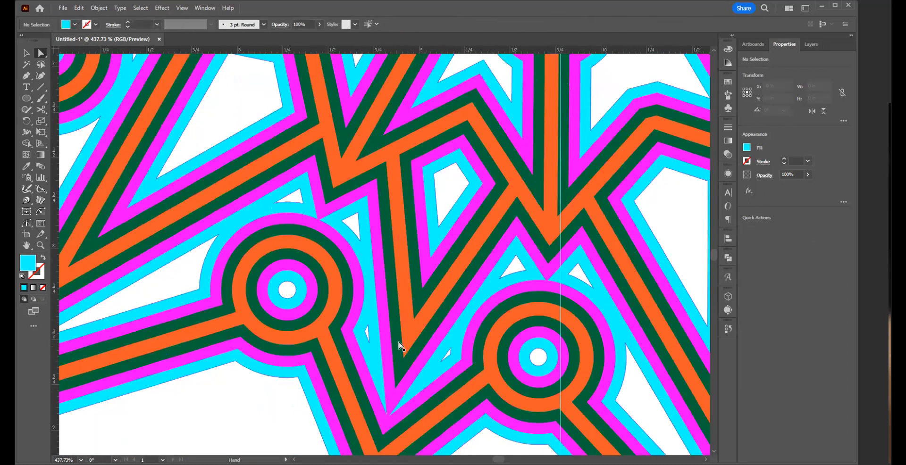
left_click(368, 338)
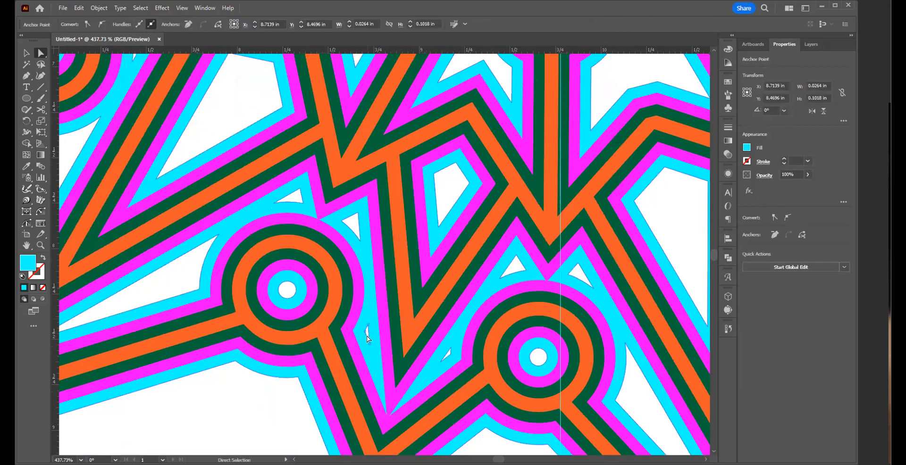
key("Delete")
key("Delete")
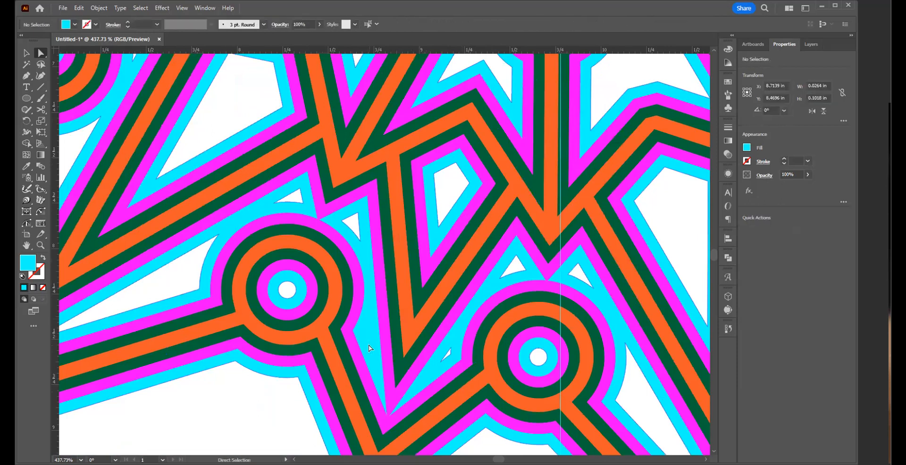
left_click(446, 353)
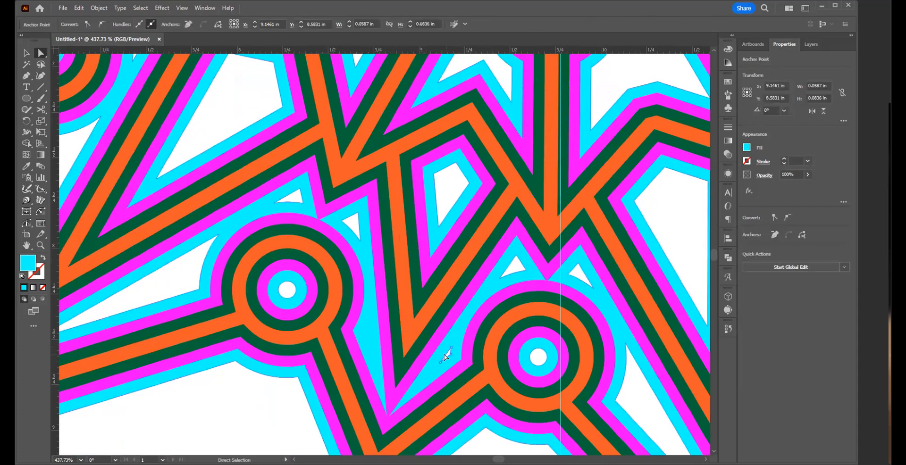
key("Delete")
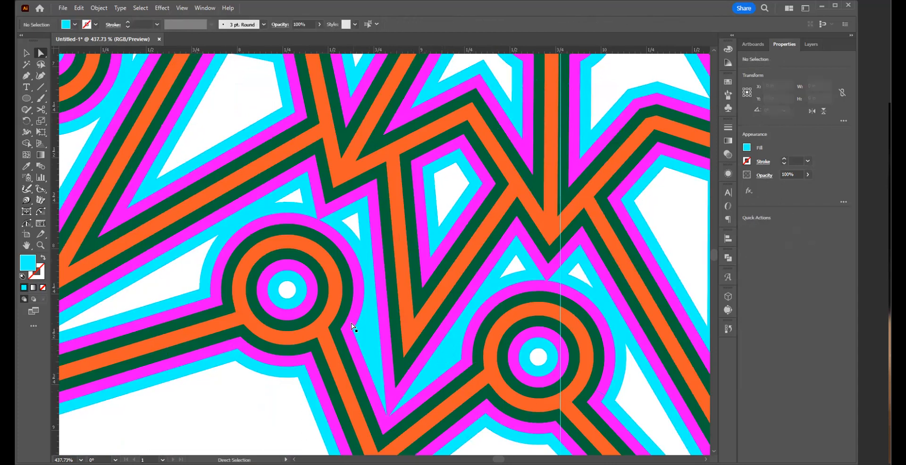
Step: Delete the two tiny leftover holes in the cyan layer inside the design's left-hand spike
key("space")
left_click_drag(285, 221, 434, 395)
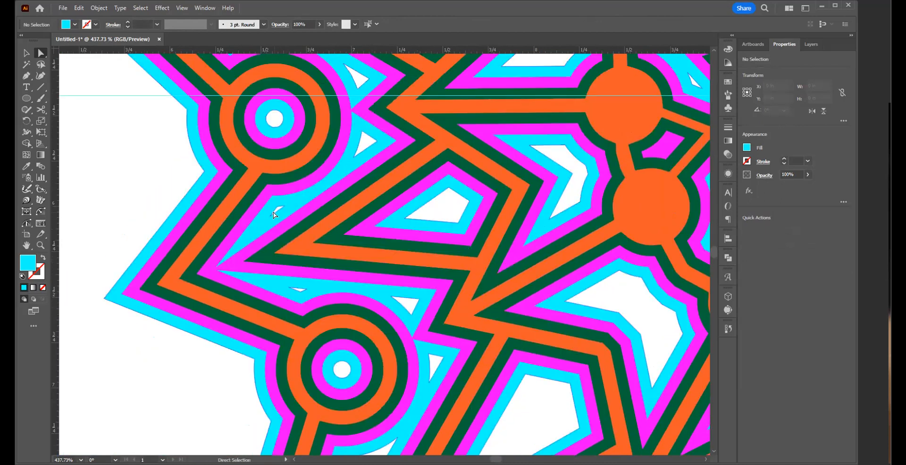
left_click(274, 215)
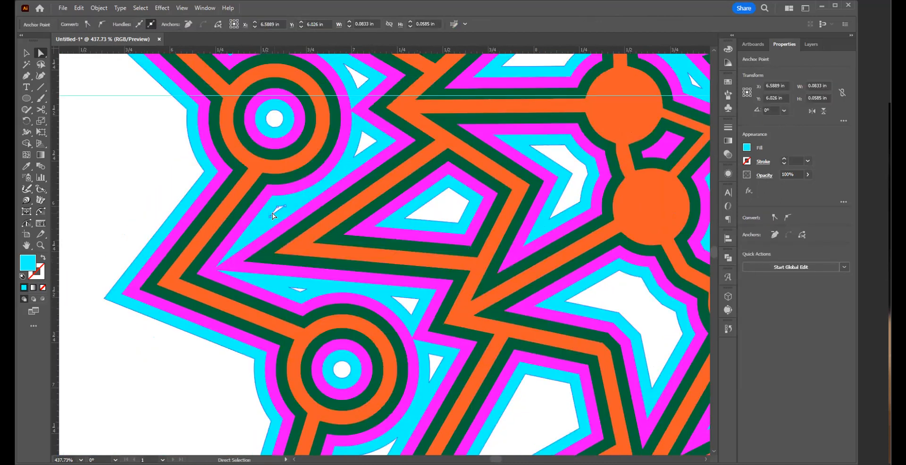
key("Delete")
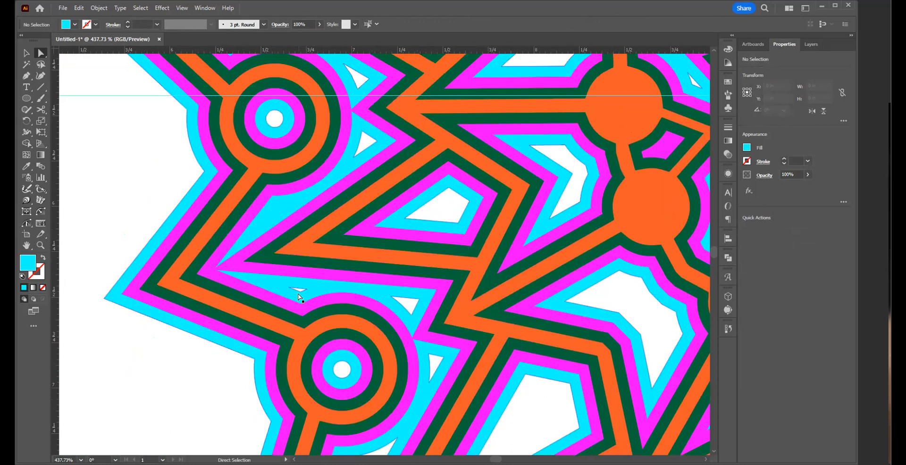
left_click(301, 293)
key("Delete")
key("Delete")
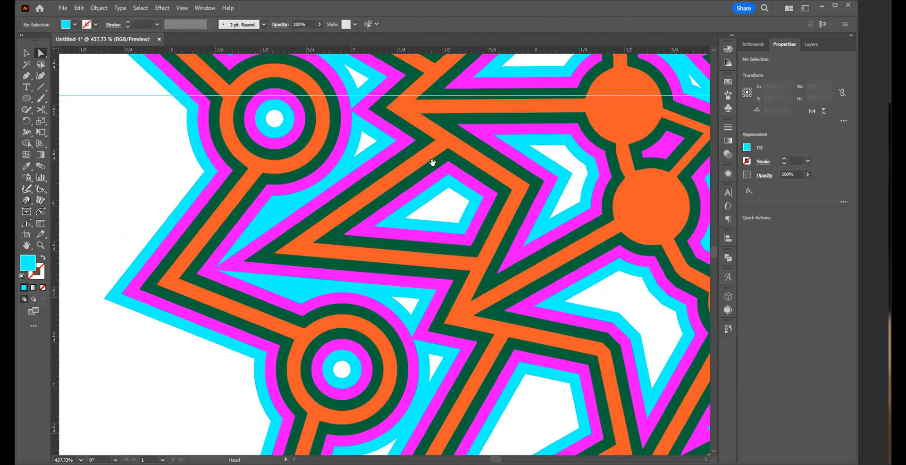
Step: Delete the tiny leftover holes in the magenta diamonds between the orange circles around the center, and deselect the artwork
left_click_drag(384, 247, 298, 351)
left_click_drag(315, 110, 294, 341)
left_click_drag(397, 185, 451, 332)
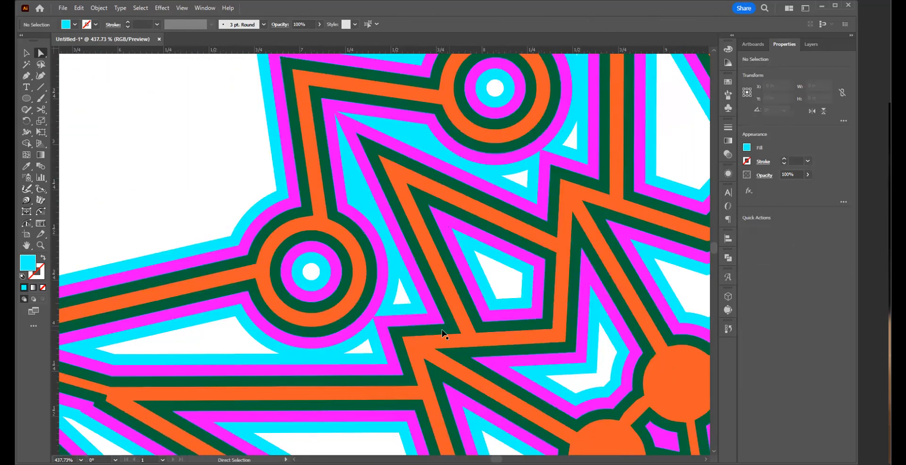
left_click(528, 375, "ctrl+alt")
left_click(461, 363, "ctrl+alt")
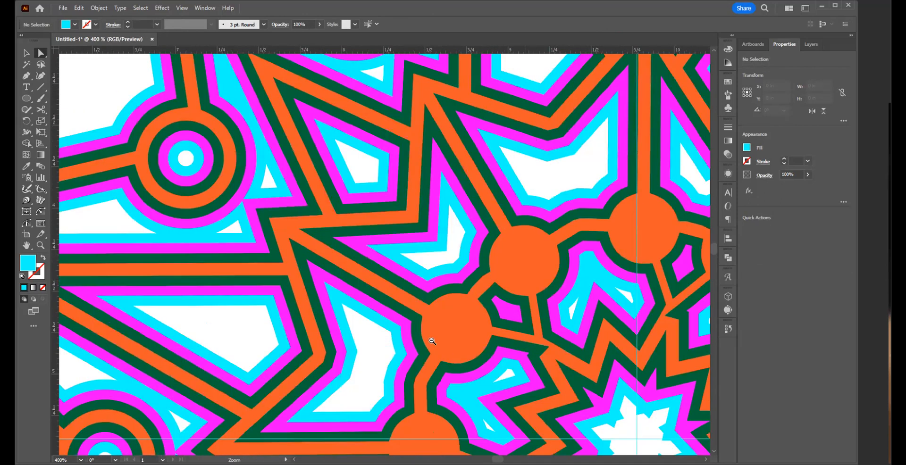
left_click(433, 341, "ctrl+alt")
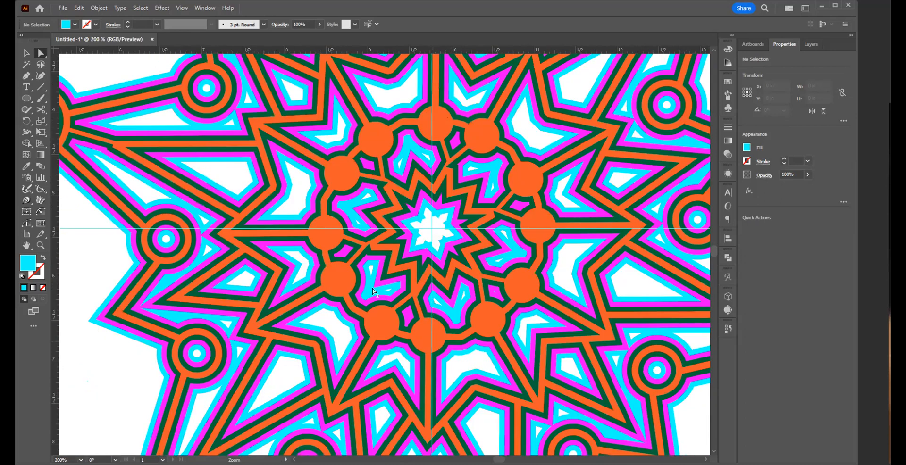
left_click(405, 320)
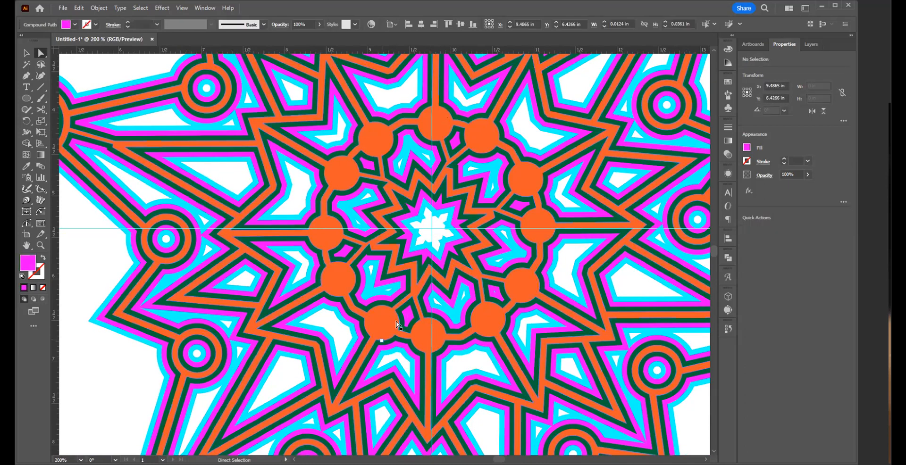
left_click(498, 294)
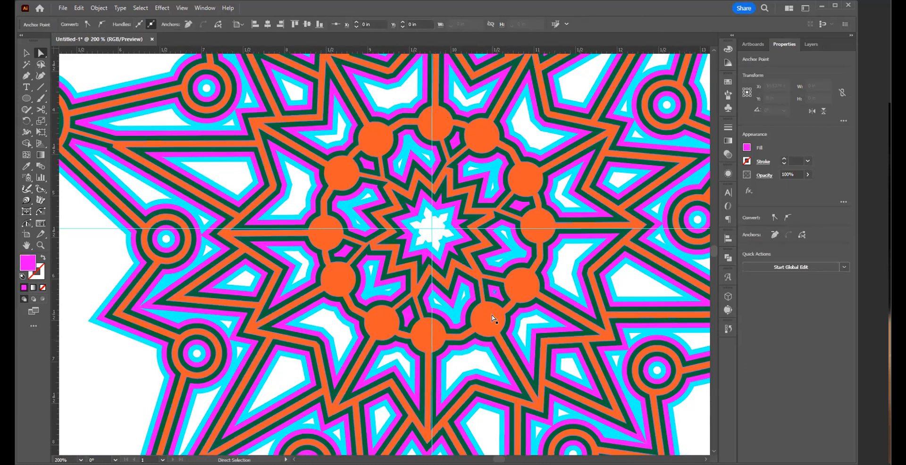
key("Delete")
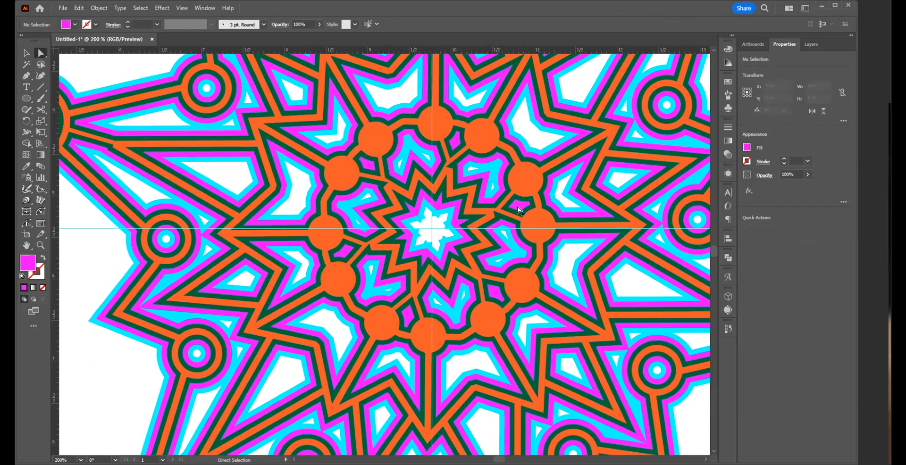
left_click(451, 172)
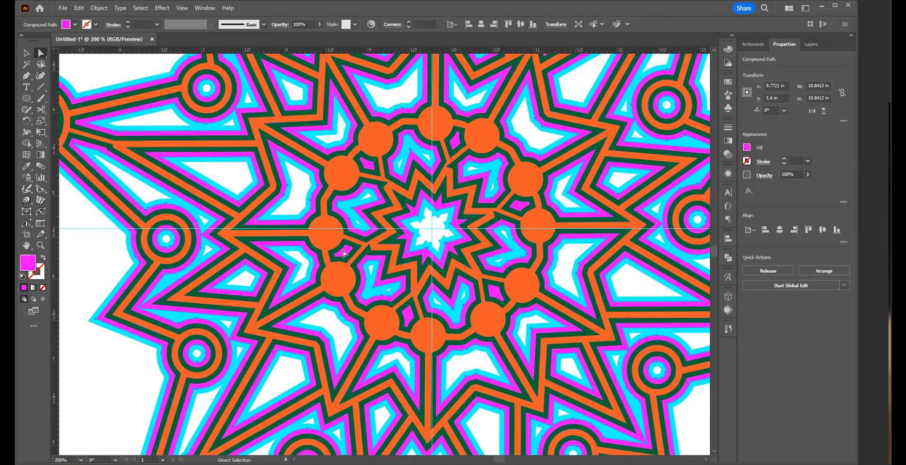
left_click(72, 278)
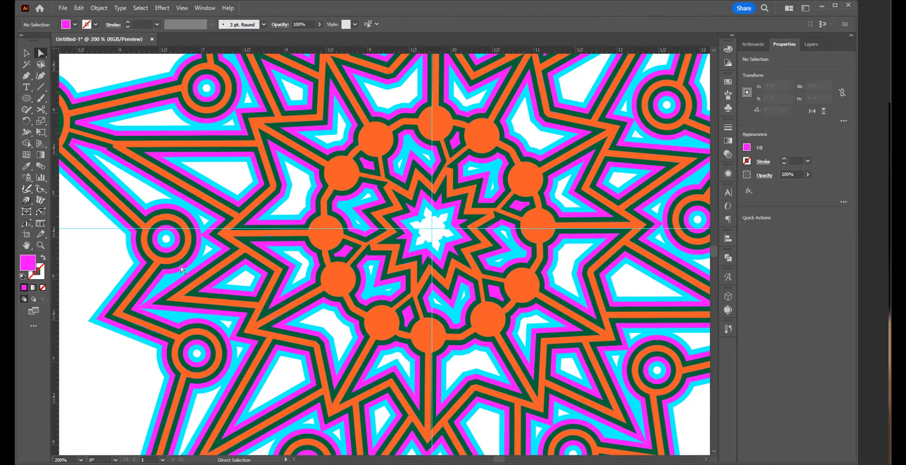
Step: Check the center for leftover holes and zoom out to view the complete radial design
left_click_drag(521, 295, 518, 265)
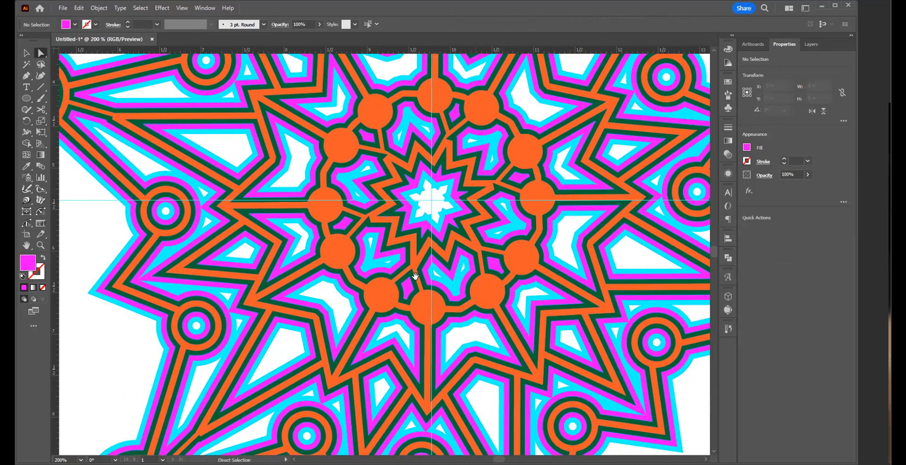
key("space")
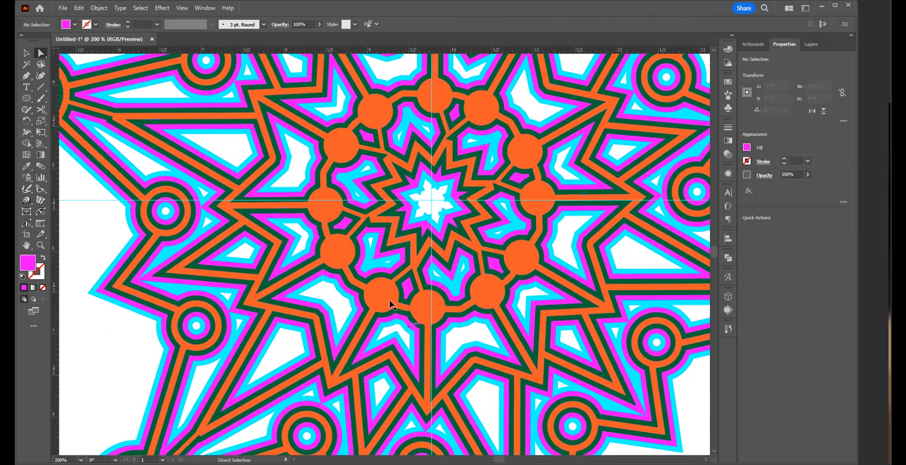
key("ctrl+alt")
left_click(374, 216, "ctrl+alt")
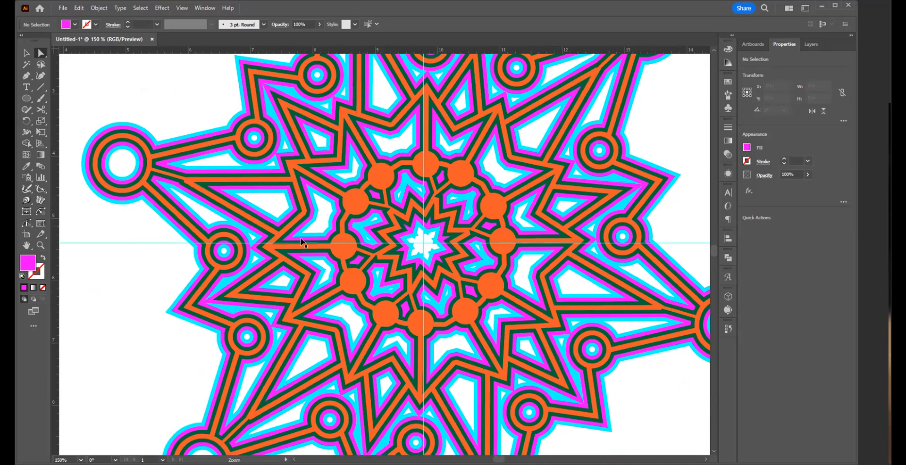
key("ctrl+minus")
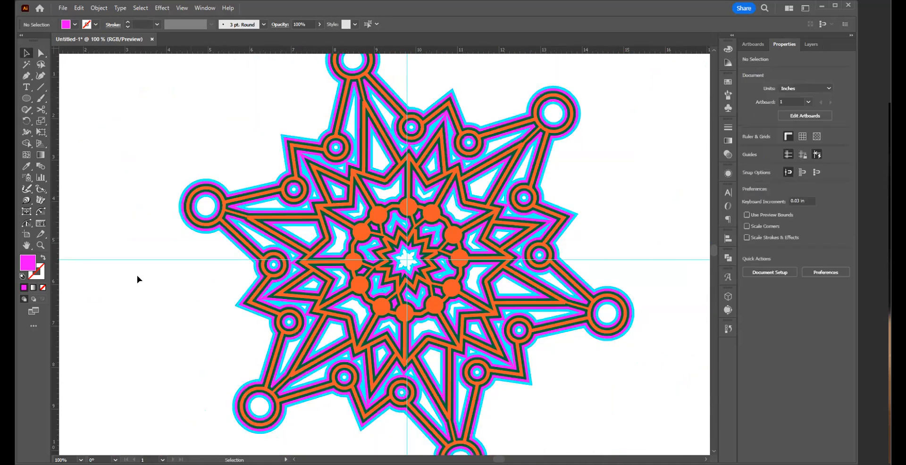
Step: Offset the cyan layer's path by 0.06 in with miter joins and a miter limit of 4
left_click(342, 310)
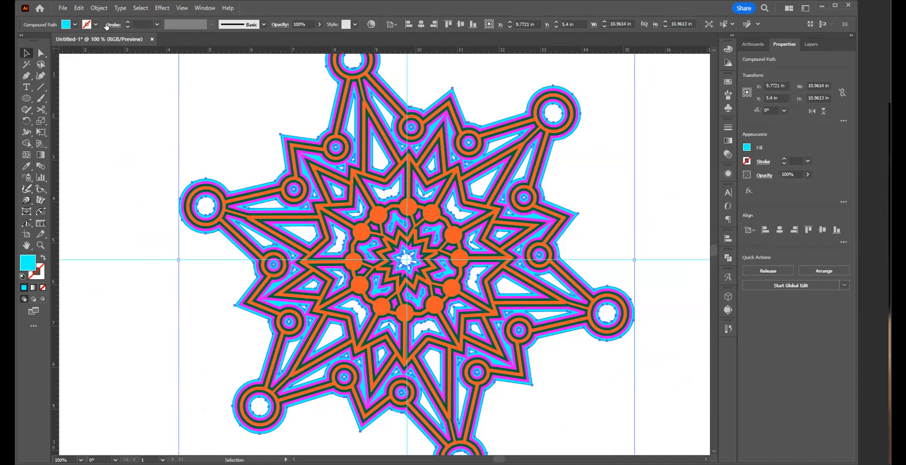
left_click(99, 8)
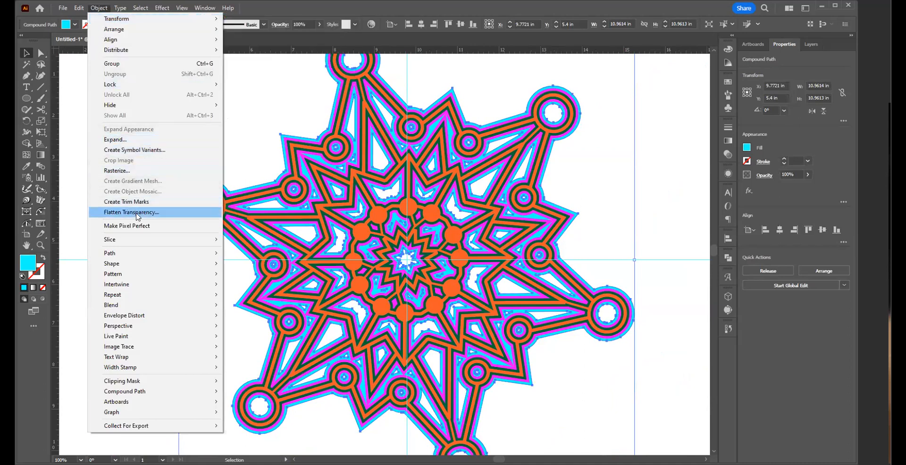
mouse_move(139, 255)
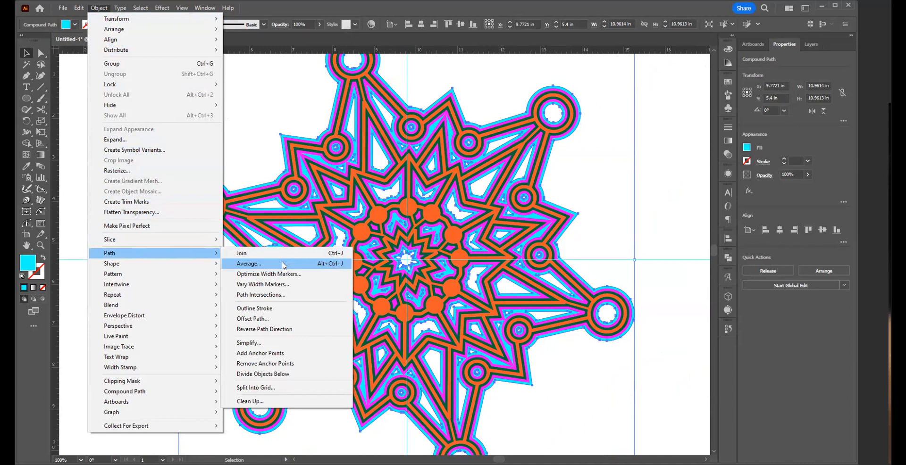
left_click(272, 323)
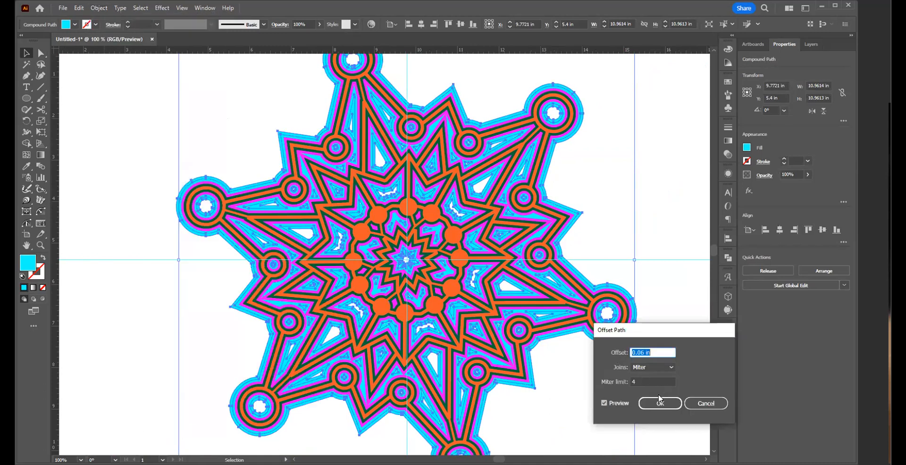
left_click(660, 404)
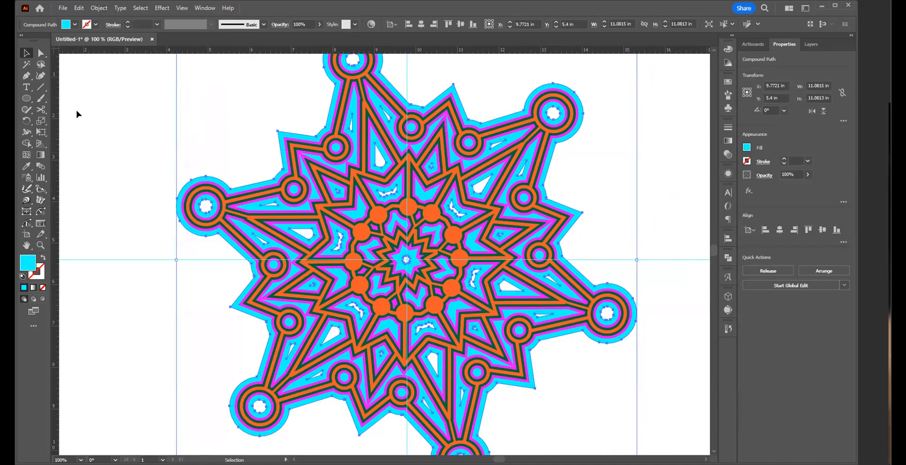
Step: Fill the new outermost offset layer with yellow-green and deselect the artwork
left_click(76, 26)
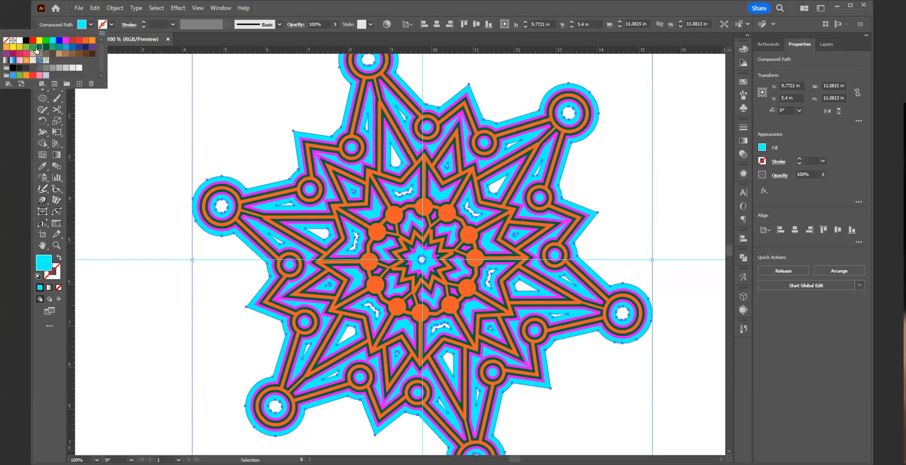
left_click(38, 48)
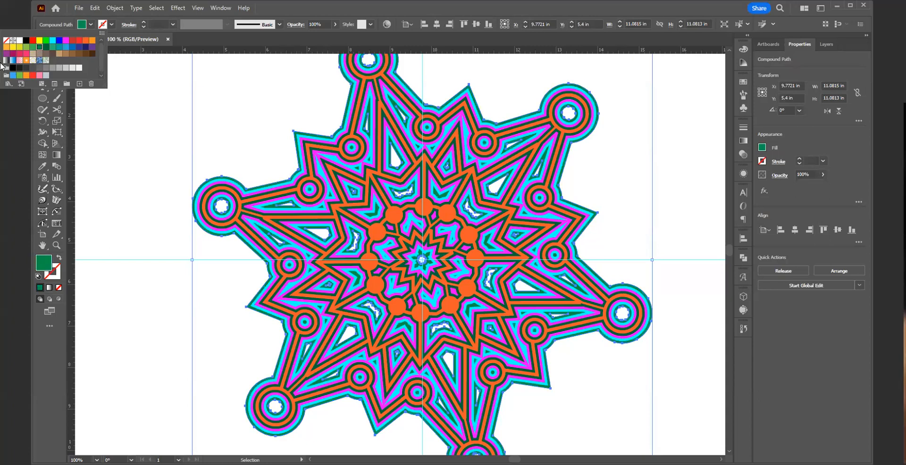
left_click(19, 47)
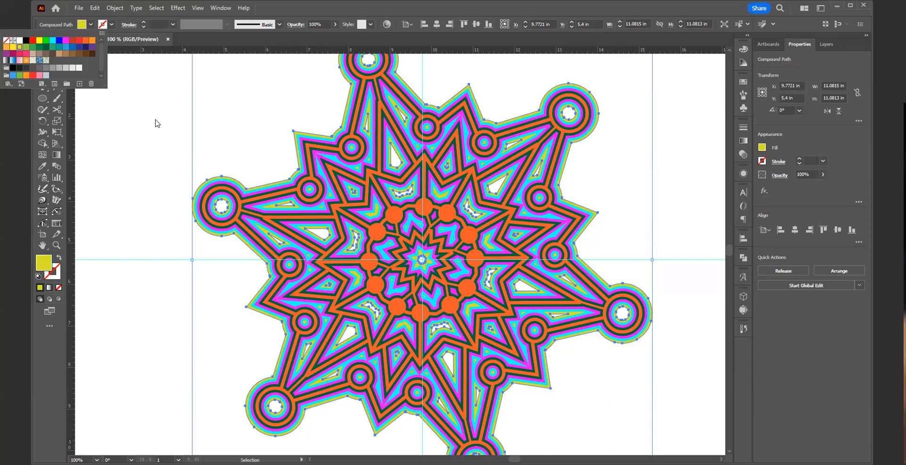
left_click(198, 123)
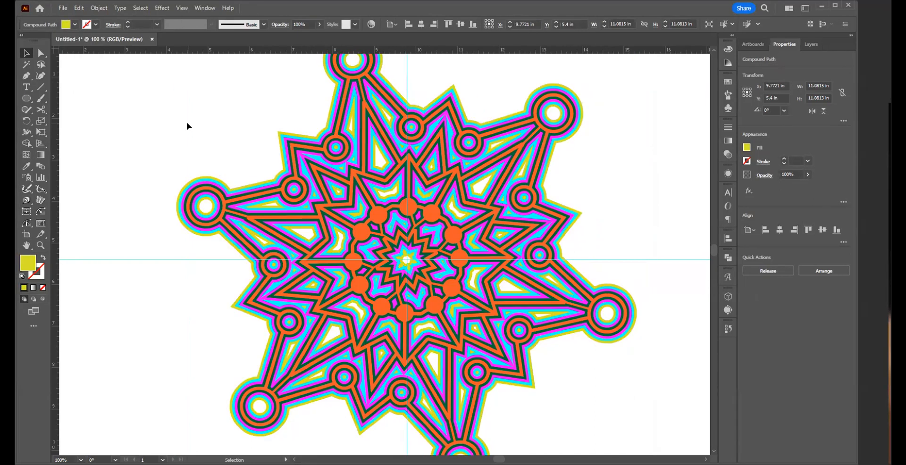
left_click(186, 122)
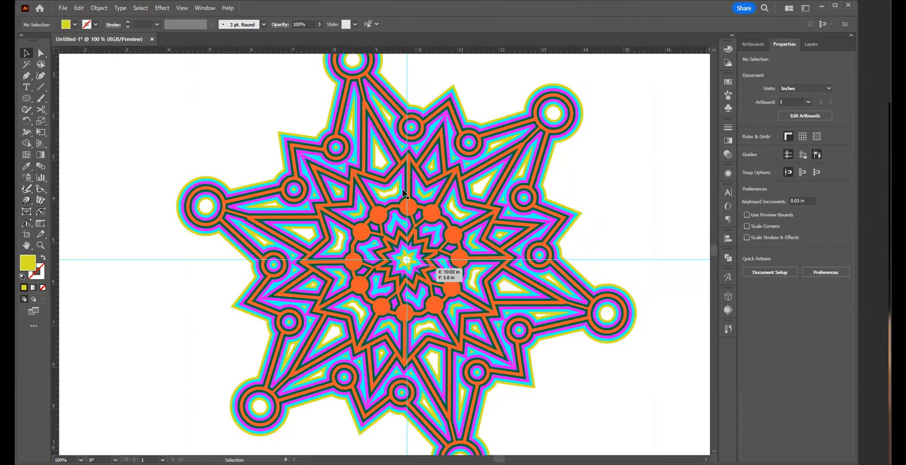
Step: Offset the yellow-green layer's path by 0.06 in with miter joins and a miter limit of 4
left_click(384, 165)
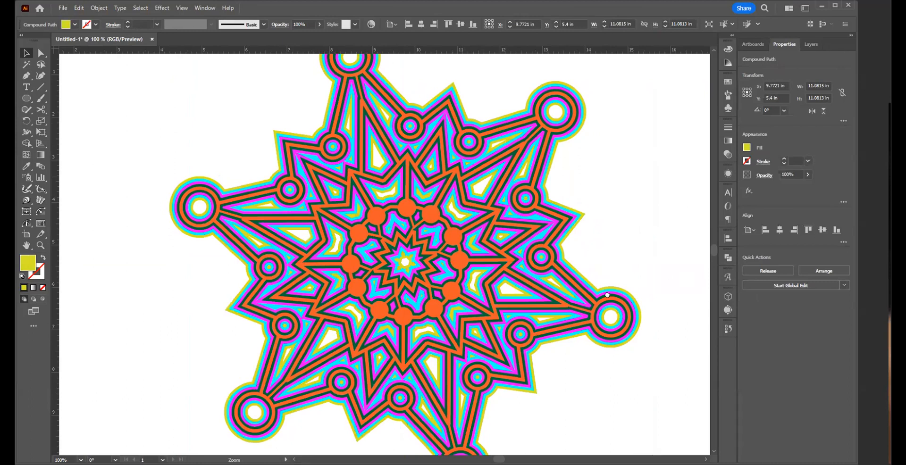
left_click_drag(453, 171, 610, 265)
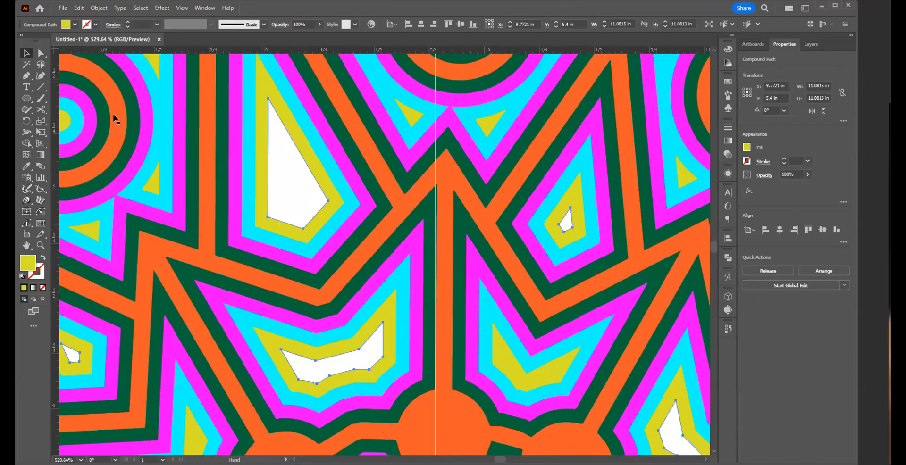
left_click(93, 8)
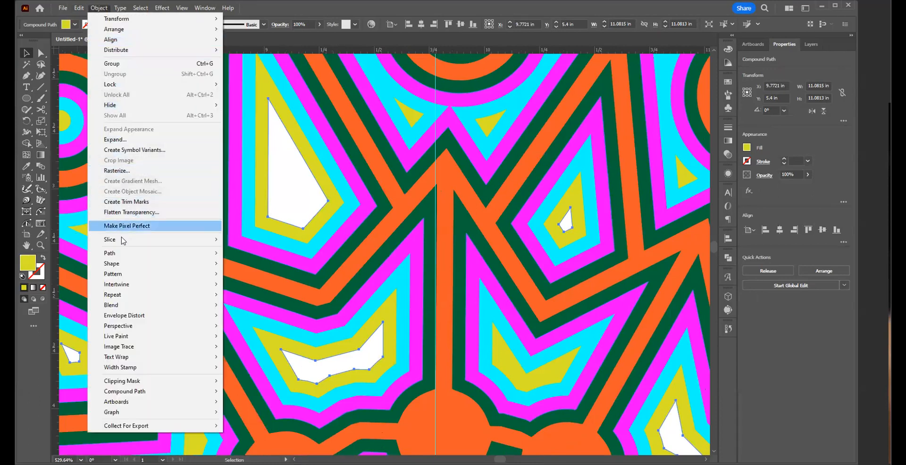
mouse_move(124, 260)
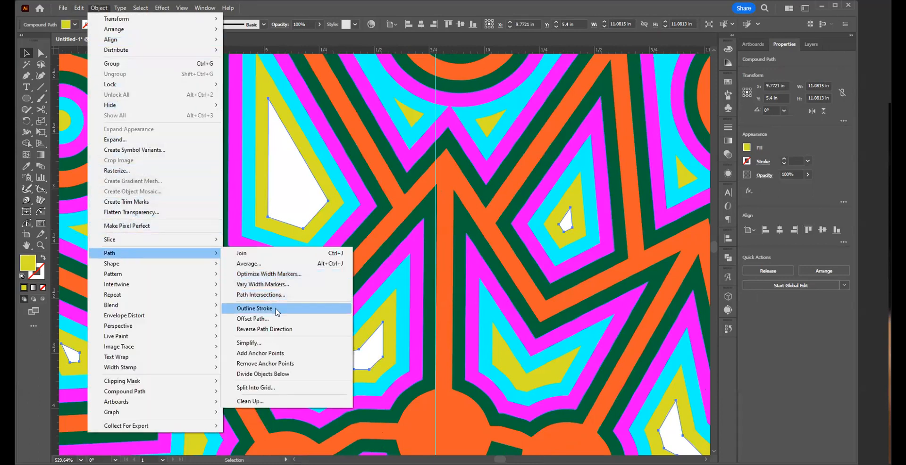
left_click(276, 320)
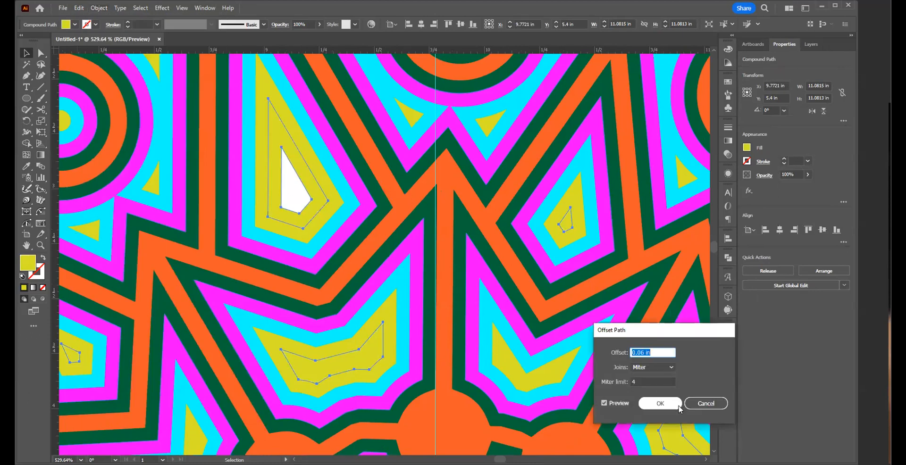
left_click(662, 405)
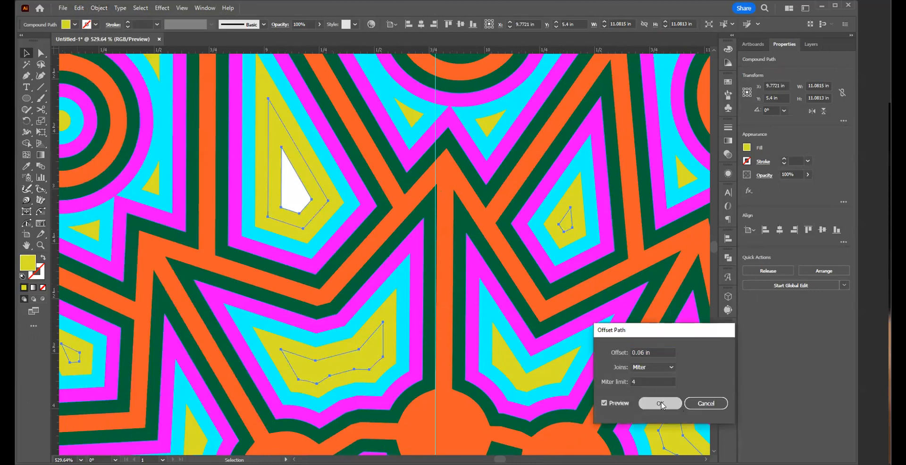
Step: Fill the new offset layer around the yellow-green one with pure blue
left_click_drag(179, 209, 449, 285)
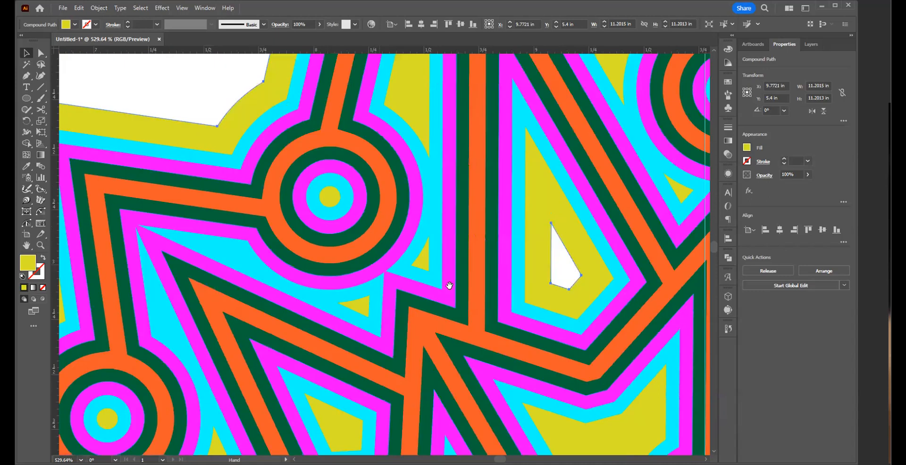
left_click_drag(153, 113, 224, 138)
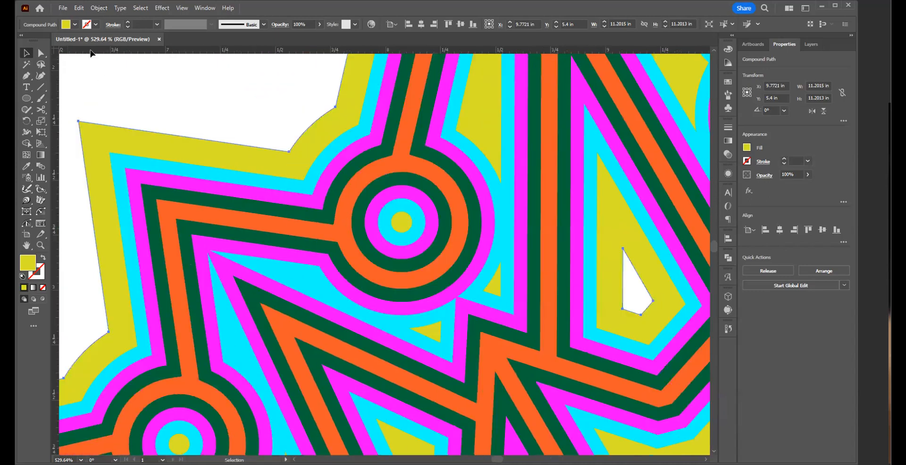
left_click(74, 24)
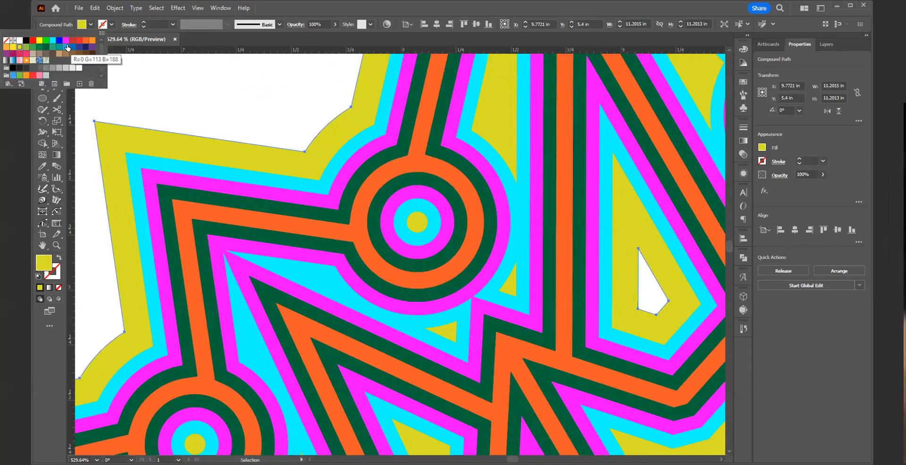
left_click(59, 40)
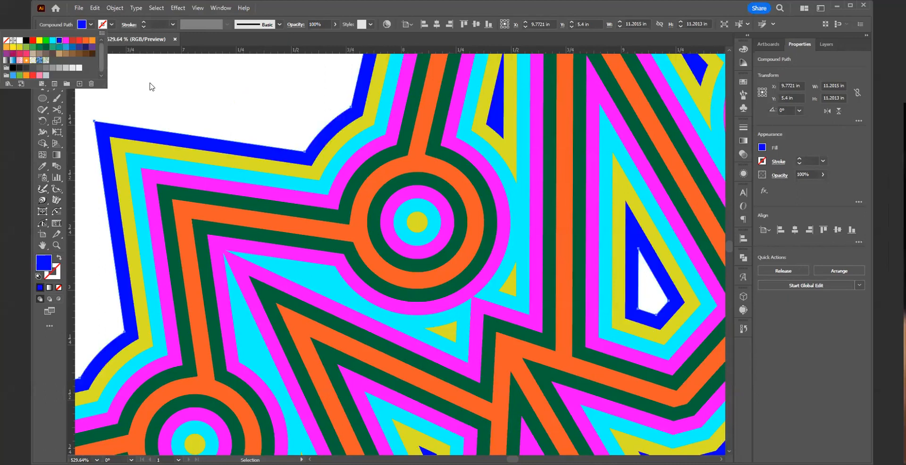
left_click(234, 107)
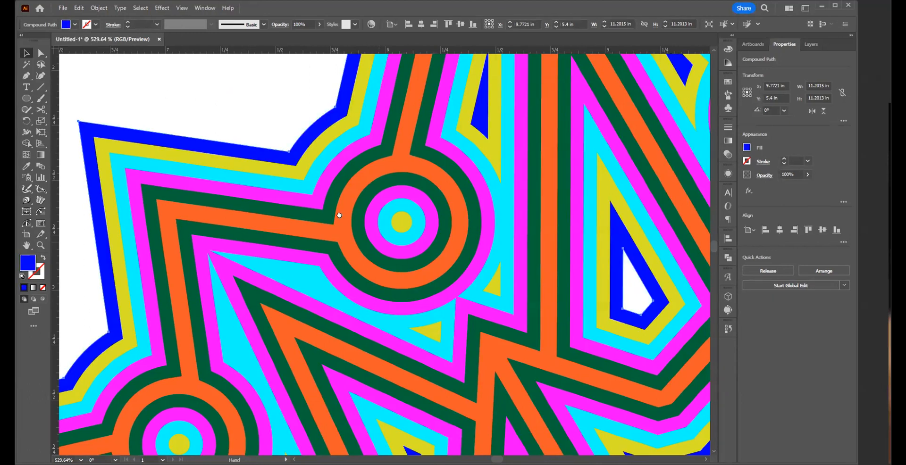
Step: Offset the blue layer's path by 0.06 in with miter joins and a miter limit of 4
left_click_drag(632, 115, 236, 87)
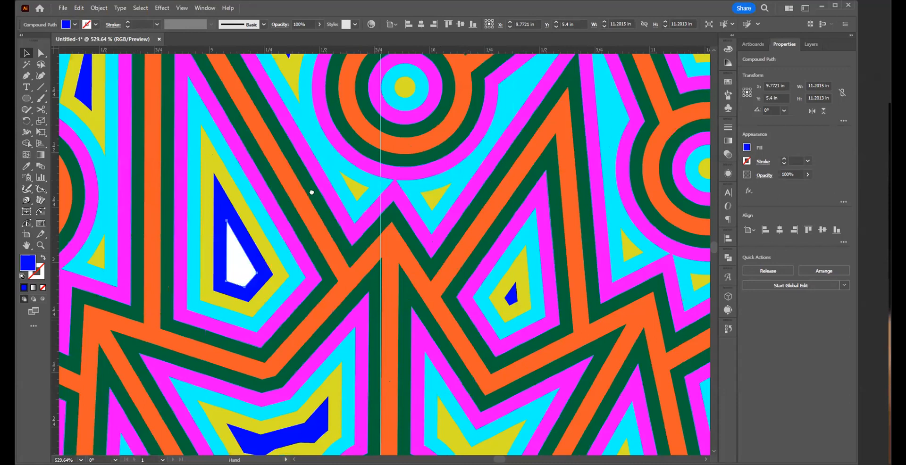
left_click_drag(371, 294, 407, 317)
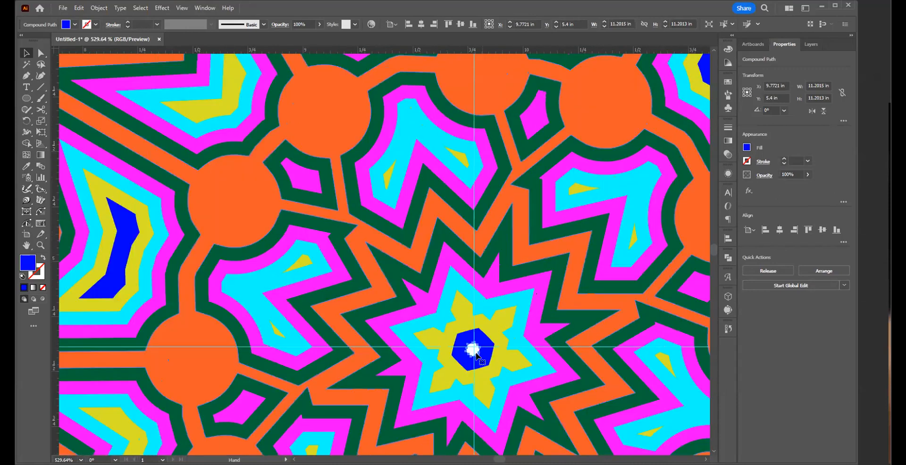
left_click(307, 283, "alt")
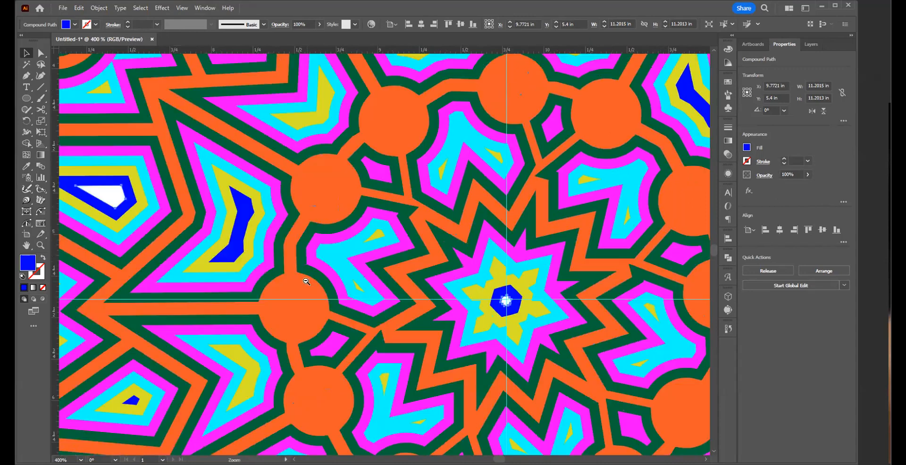
left_click(294, 267, "alt")
left_click(311, 275, "alt")
left_click(383, 310, "alt")
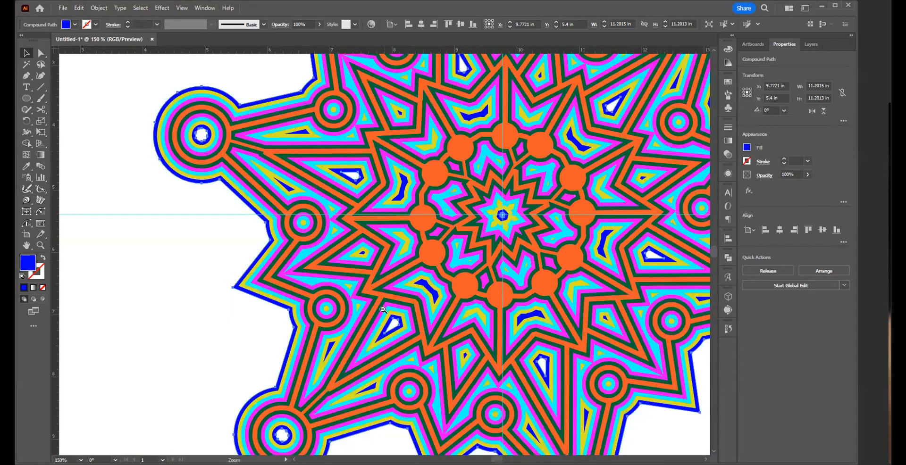
left_click(383, 310, "alt")
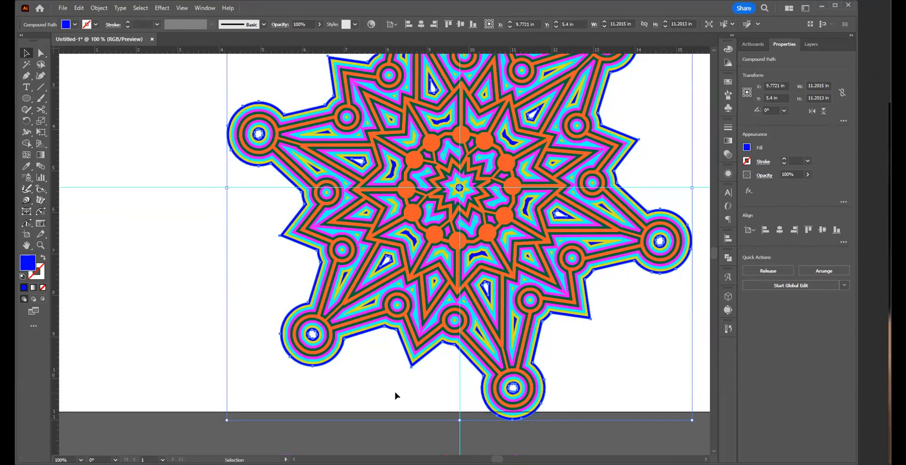
left_click(99, 8)
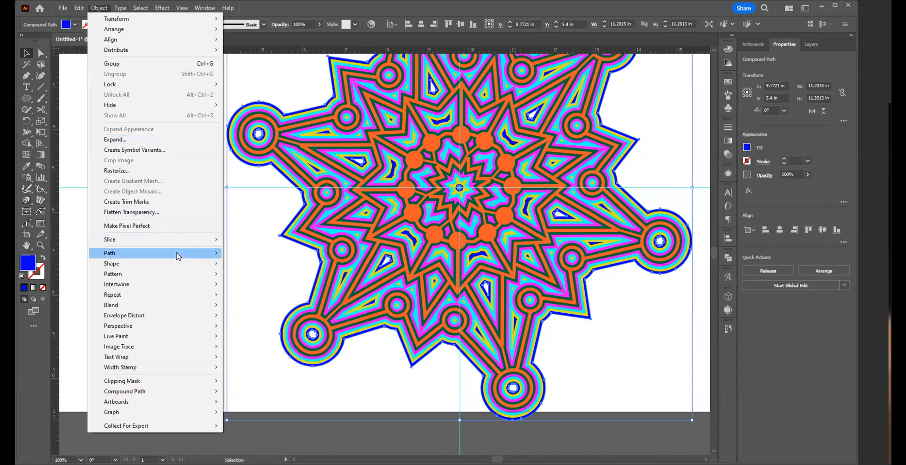
mouse_move(177, 257)
left_click(264, 320)
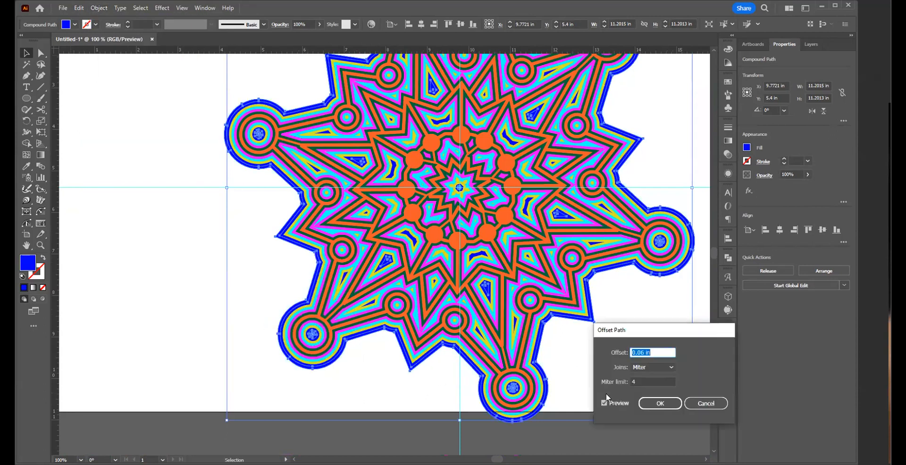
left_click(653, 405)
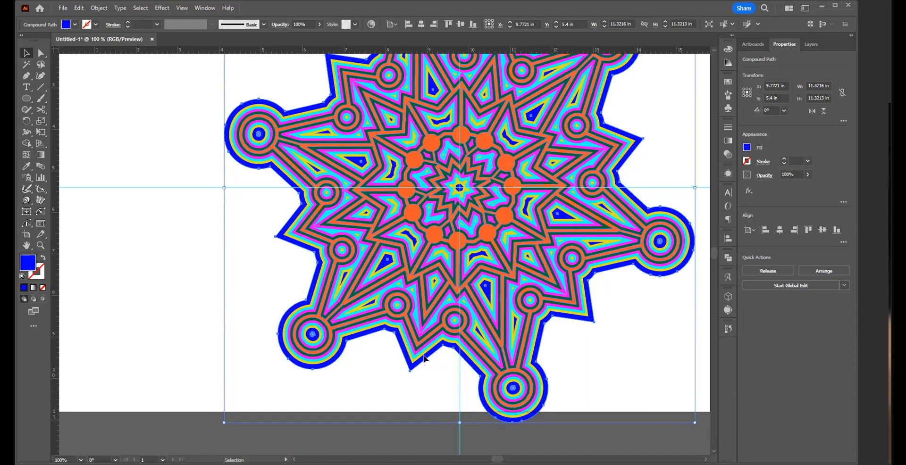
Step: Fill the new offset layer around the blue one with pure red and deselect the artwork
left_click(76, 24)
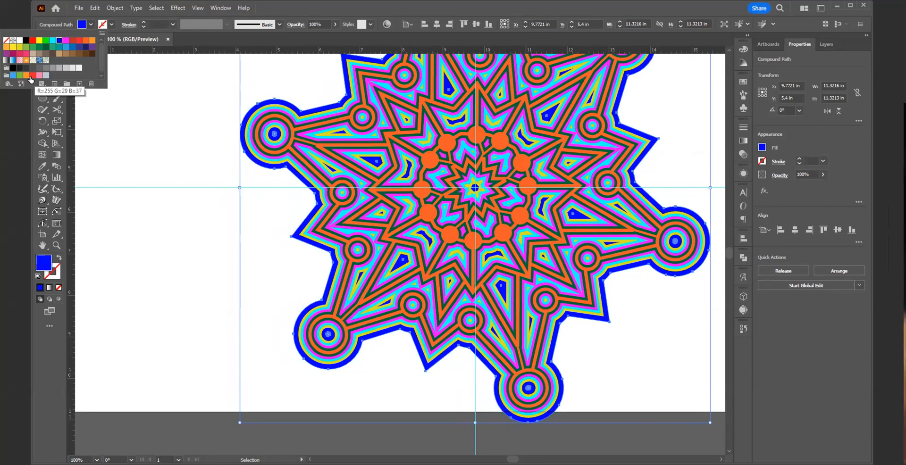
left_click(32, 42)
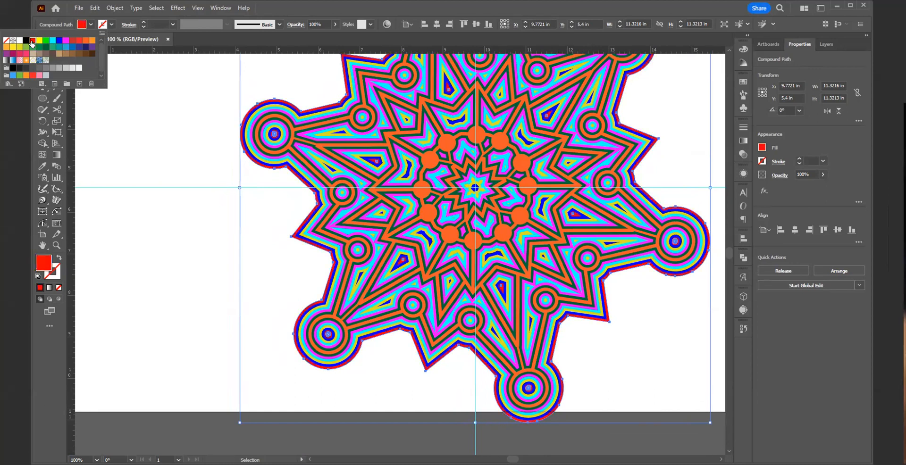
left_click(208, 222)
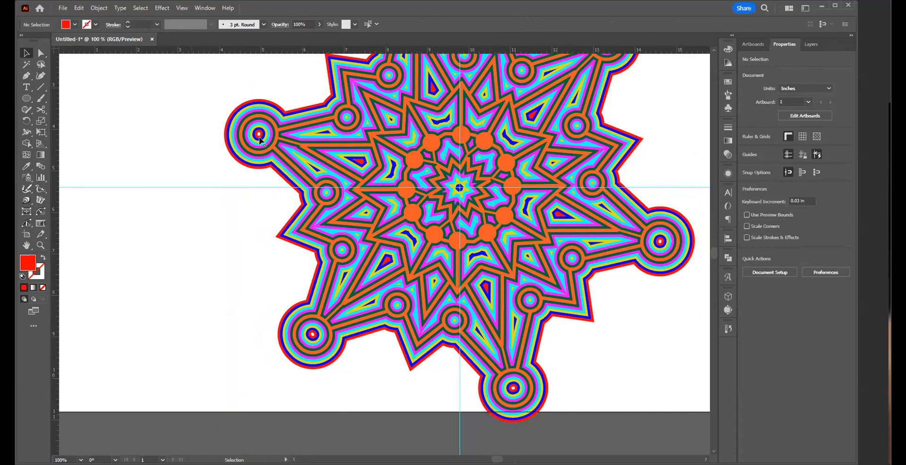
Step: Delete the small white hole from the red centre of the circle at the tip of the artwork's top arm
key("space")
left_click_drag(359, 240, 352, 312)
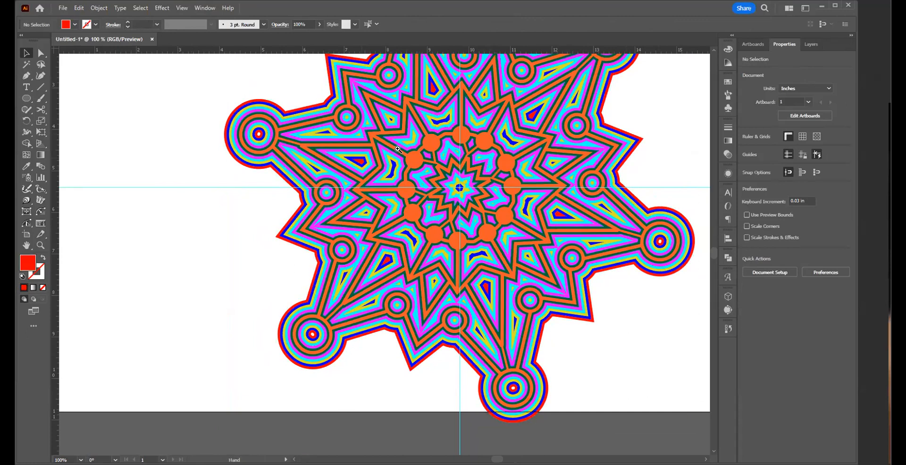
key("ctrl+space")
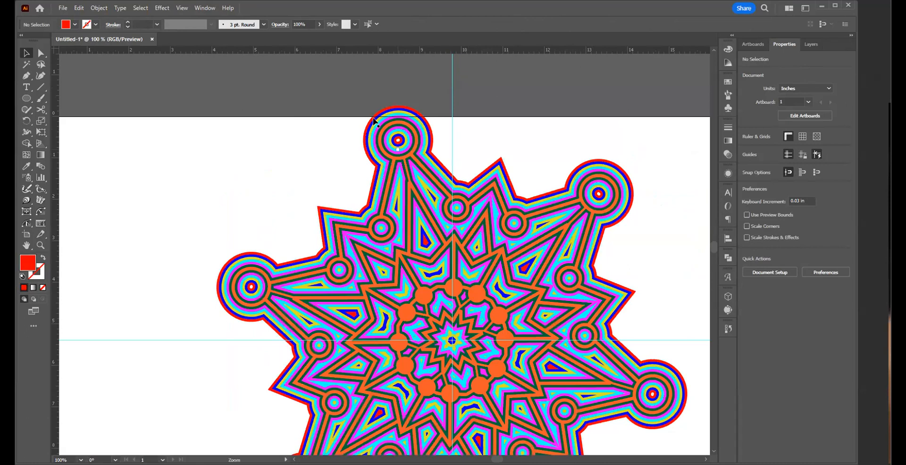
left_click_drag(374, 121, 374, 114)
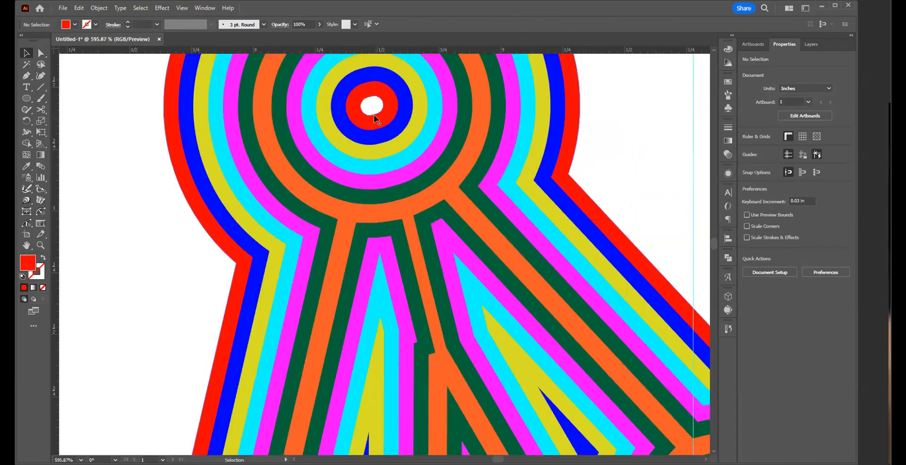
key("a")
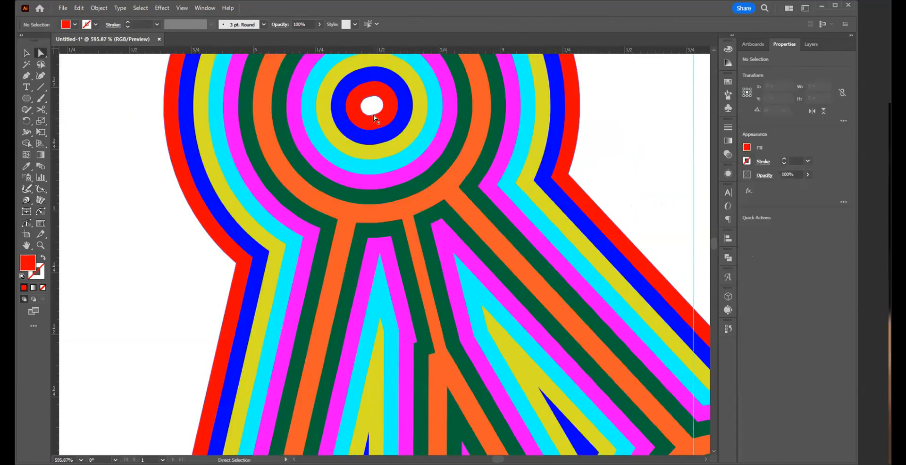
left_click(373, 114)
key("Delete")
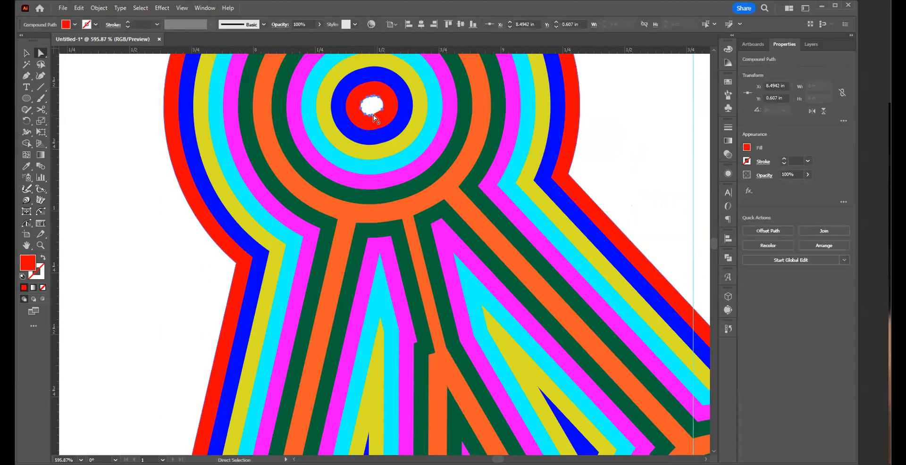
Step: Delete the white hole from the red centre of the upper-right arm's tip circle
left_click_drag(399, 254, 60, 195)
left_click_drag(661, 329, 61, 156)
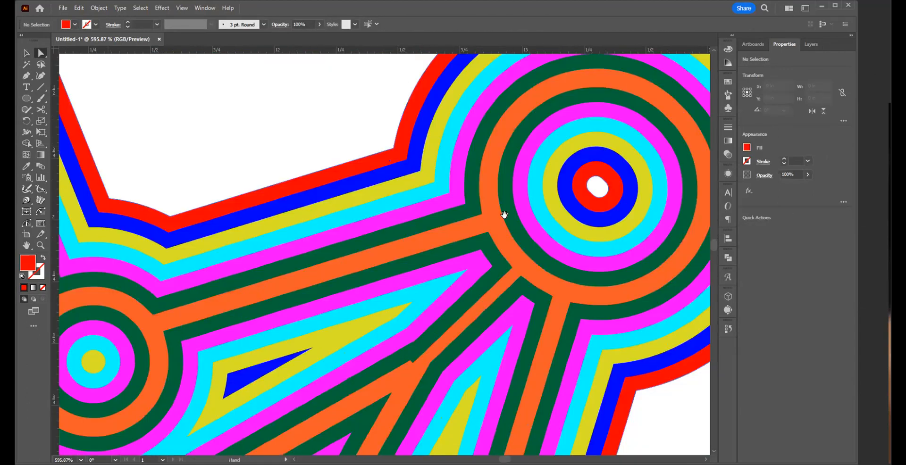
left_click_drag(599, 199, 601, 201)
left_click(601, 203)
key("Delete")
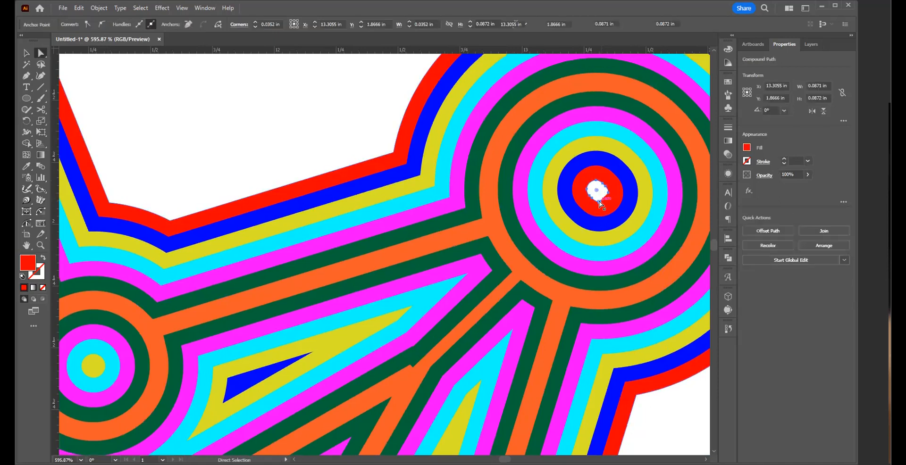
key("Delete")
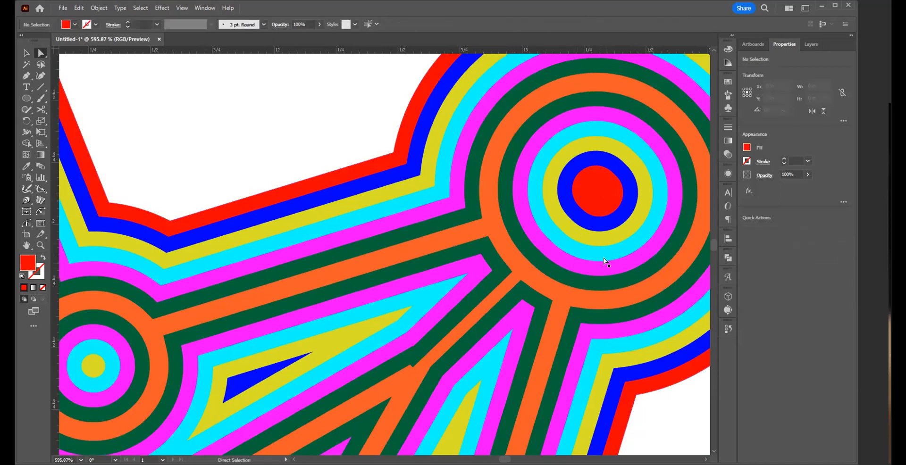
Step: Delete the white hole from the red centre of the lower-right arm's tip circle
left_click_drag(591, 259, 396, 2)
left_click_drag(236, 254, 279, 32)
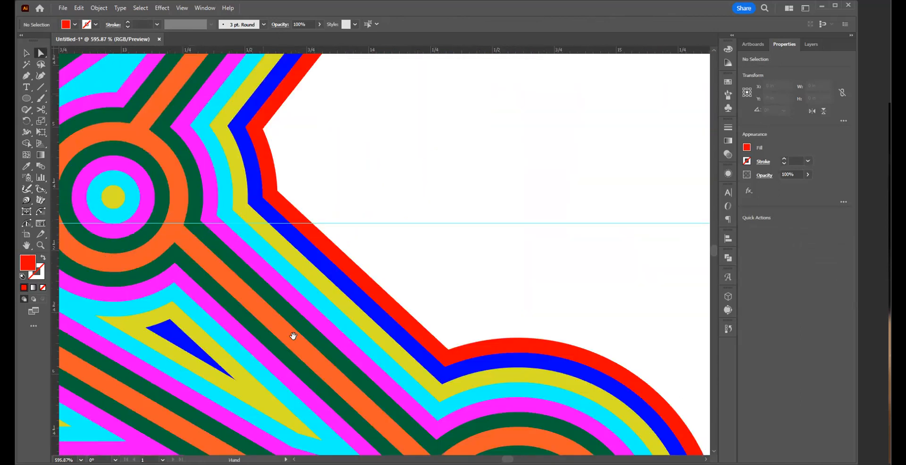
left_click_drag(293, 337, 139, 96)
left_click(362, 315)
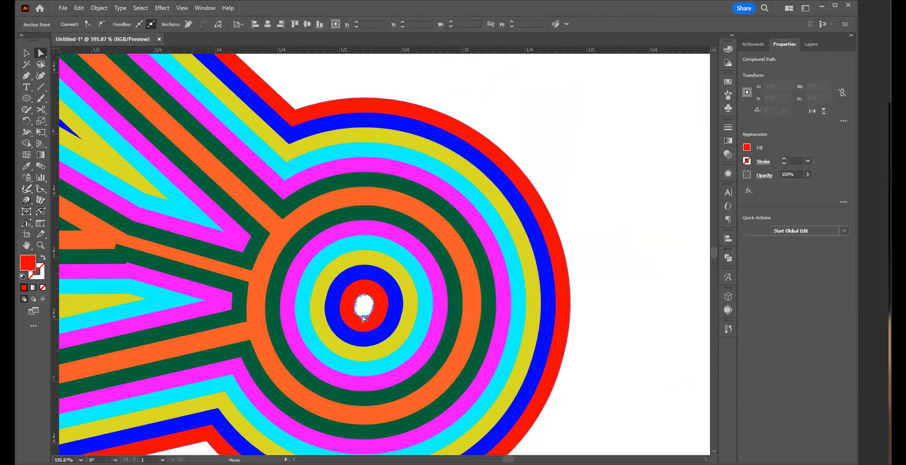
key("Delete")
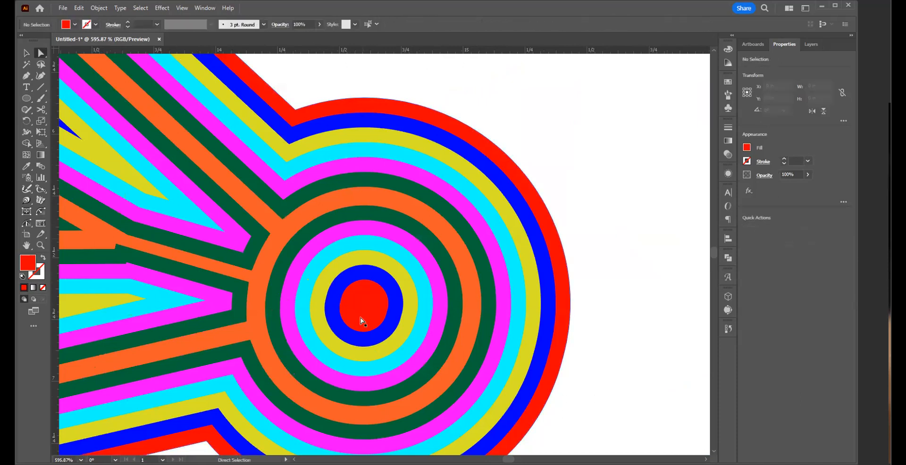
Step: Delete the white hole from the red centre of the bottom arm's tip circle
left_click_drag(361, 316, 408, 268)
left_click_drag(318, 280, 467, 193)
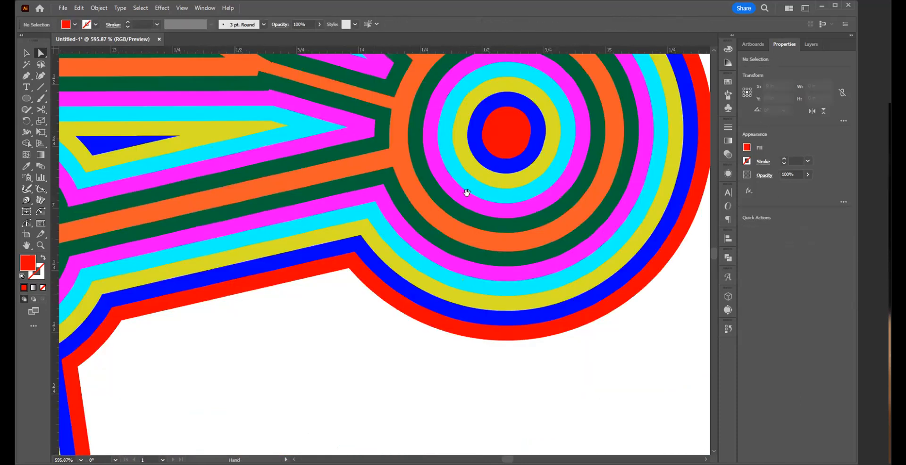
left_click_drag(272, 290, 570, 199)
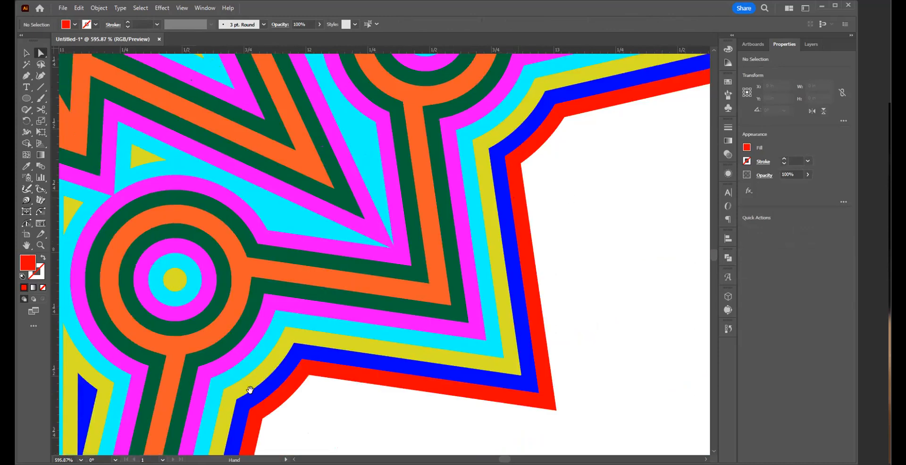
left_click_drag(250, 391, 479, 184)
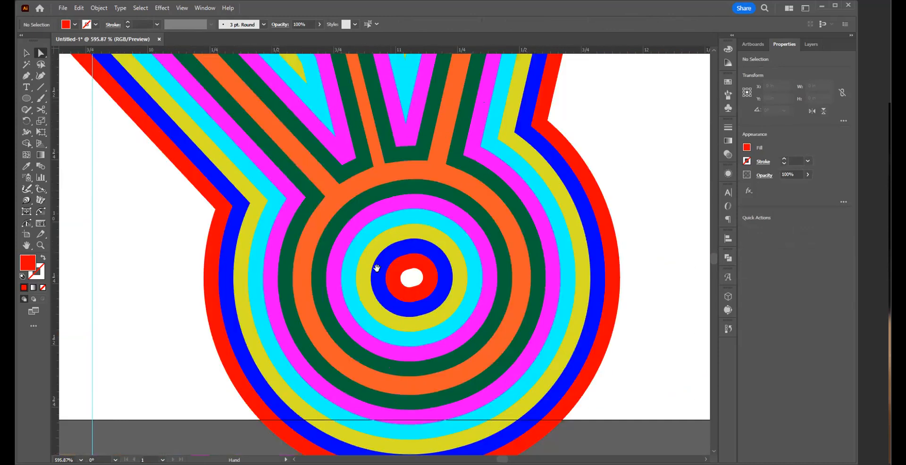
left_click(418, 285)
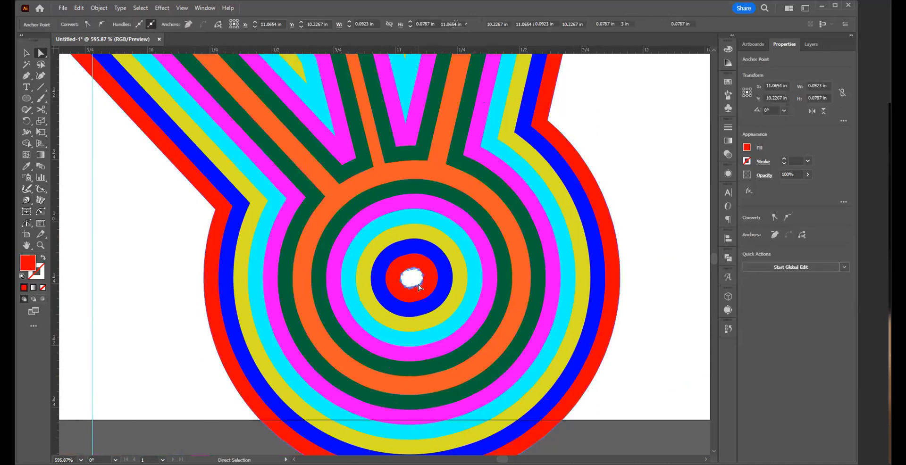
key("Delete")
Step: Delete the white hole from the red centre of the lower-left arm's tip circle
left_click_drag(185, 233, 617, 265)
left_click_drag(185, 156, 441, 269)
left_click_drag(262, 319, 298, 318)
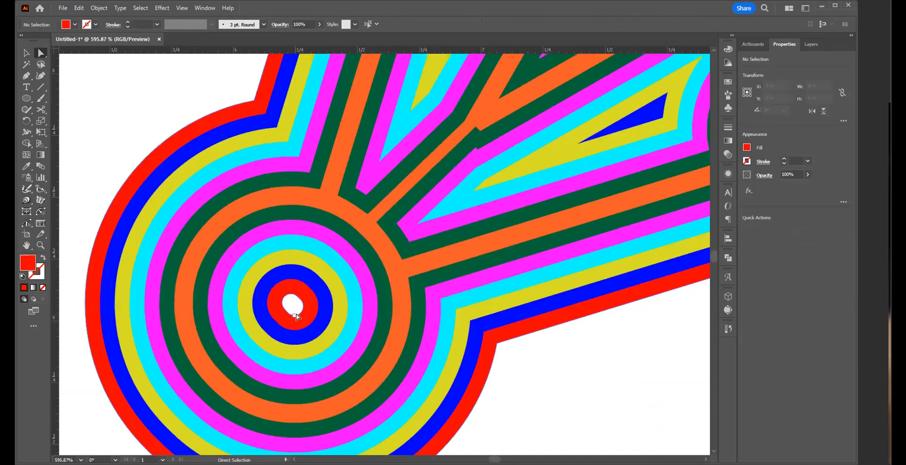
left_click(296, 314)
key("Delete")
key("ctrl+z")
left_click(294, 307)
key("Delete")
key("Delete")
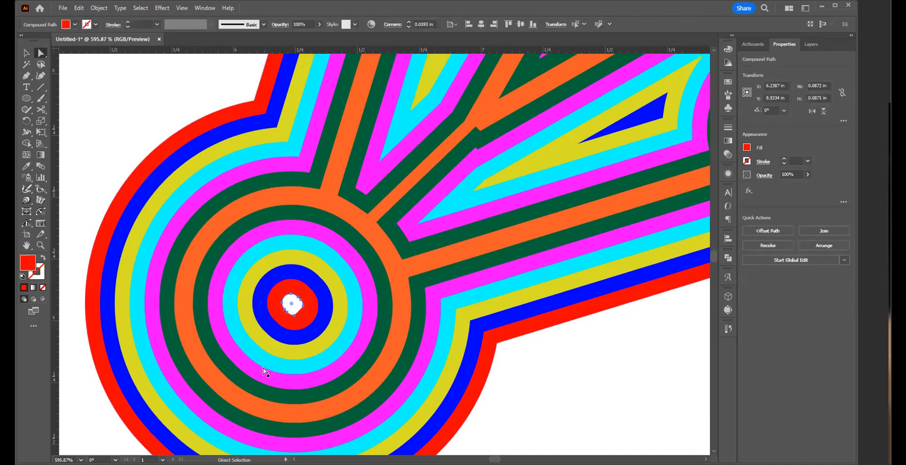
Step: Delete the white hole from the red centre of the upper-left arm's tip circle
key("space")
left_click_drag(245, 123, 462, 406)
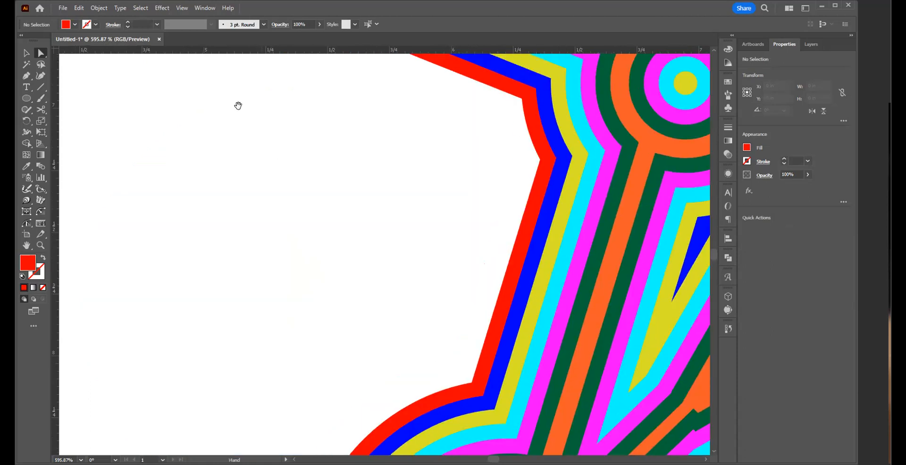
left_click_drag(238, 105, 521, 448)
left_click_drag(571, 320, 549, 446)
left_click_drag(434, 134, 440, 418)
left_click(463, 270)
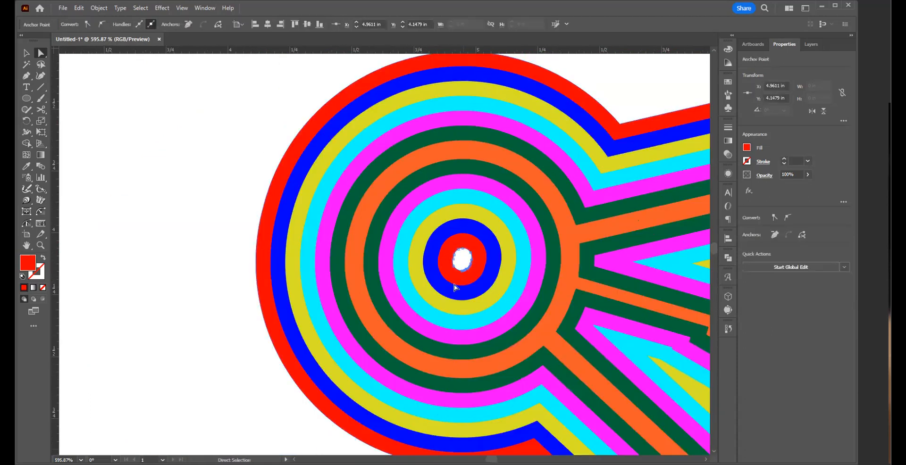
key("Delete")
key("Delete")
Step: Check the top arm's tip circle and the whole radial artwork for leftover holes
left_click_drag(571, 111, 471, 436)
left_click_drag(473, 281, 302, 401)
left_click_drag(628, 170, 425, 370)
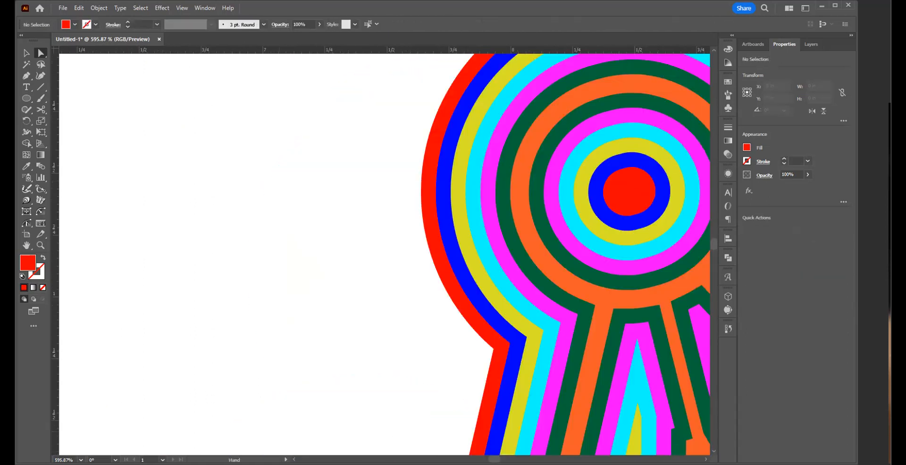
left_click_drag(515, 291, 472, 311)
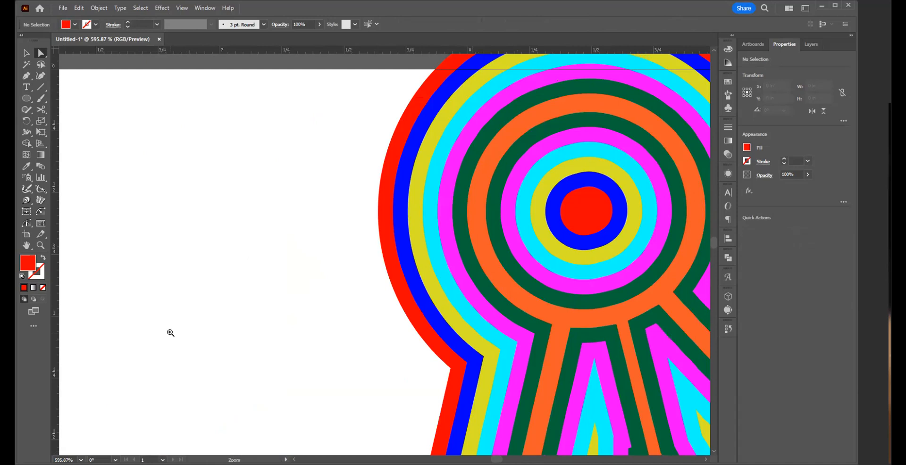
left_click(195, 290, "ctrl+alt")
left_click(413, 358, "ctrl+alt")
left_click(455, 293, "ctrl+alt")
left_click(455, 294, "ctrl+alt")
left_click(455, 293, "ctrl+alt")
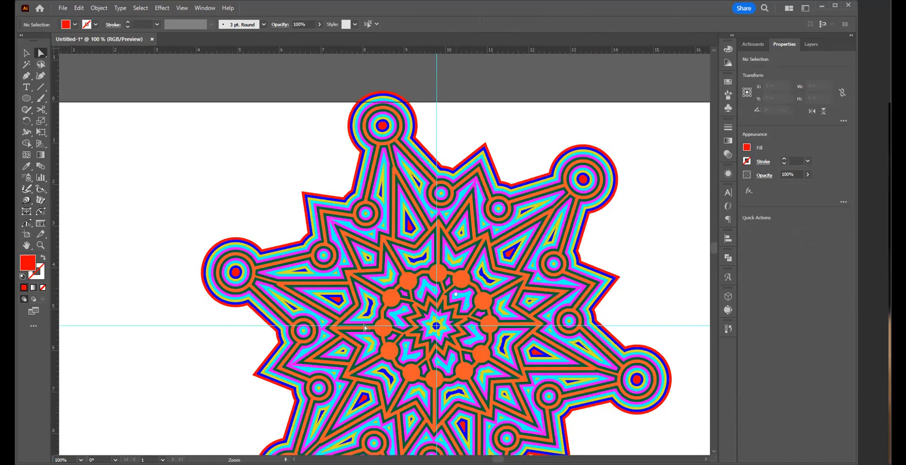
left_click(365, 325, "ctrl+alt")
left_click(365, 326, "ctrl+alt")
left_click_drag(444, 251, 446, 302)
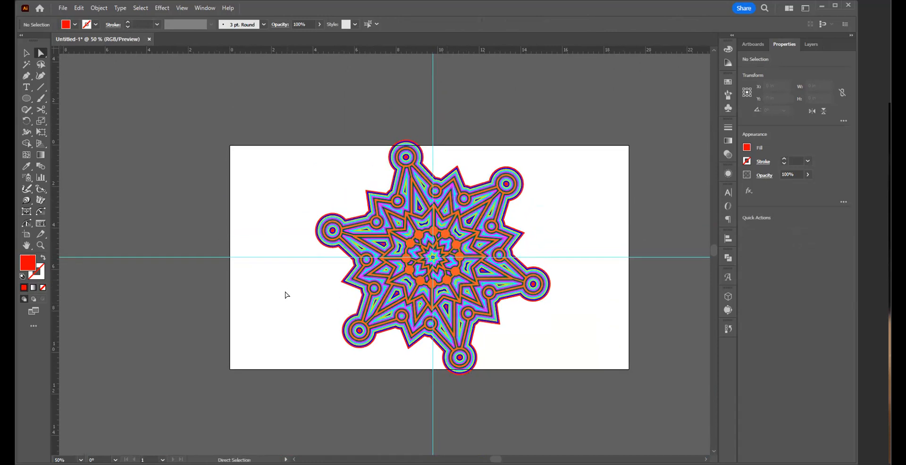
Step: Select the whole radial artwork, move it up and left so it partly overhangs the artboard's left edge, and deselect it
key("v")
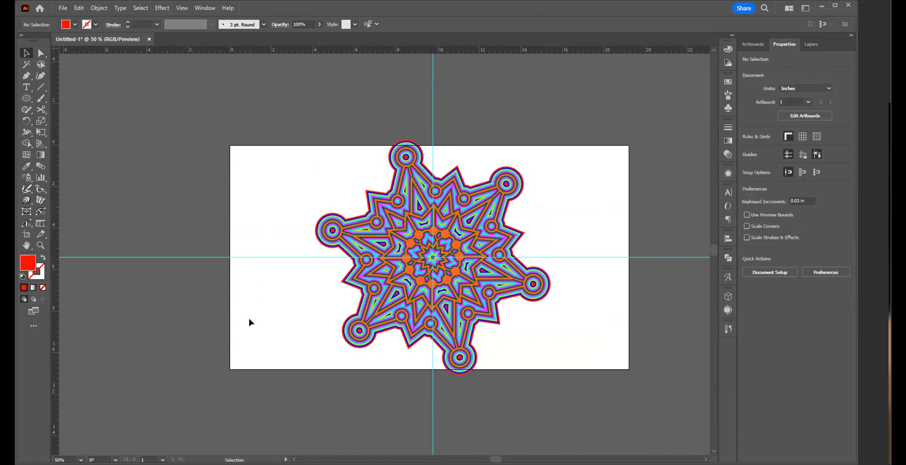
left_click_drag(253, 132, 596, 406)
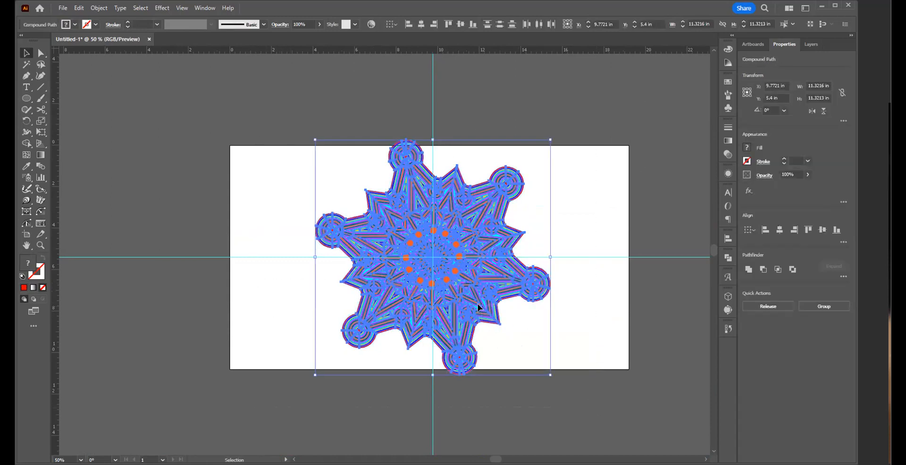
left_click_drag(414, 286, 433, 289)
key("ctrl+space")
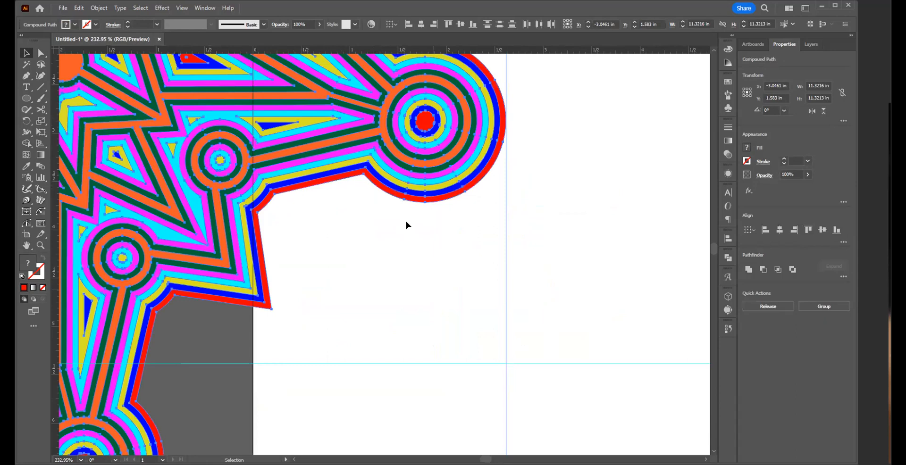
key("ctrl+shift+a")
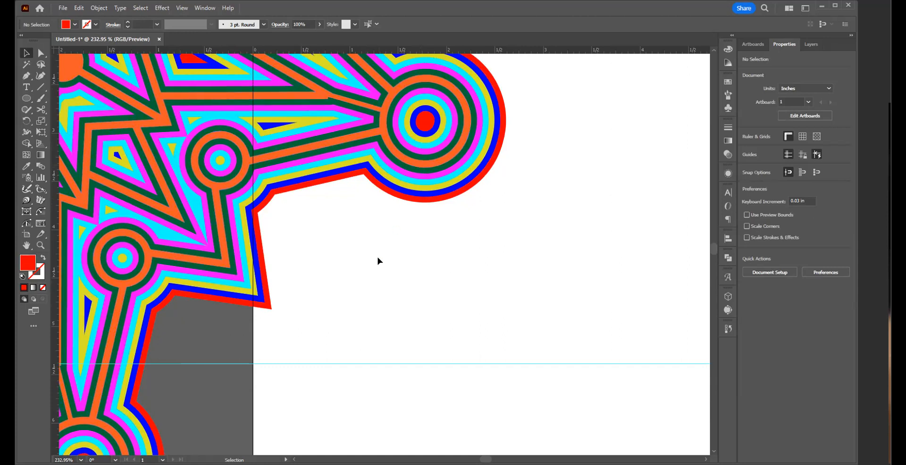
Step: Duplicate the whole radial artwork horizontally, placing the copy to the right of the original over the artboard
left_click(357, 319, "ctrl+alt")
left_click(283, 207, "ctrl+alt")
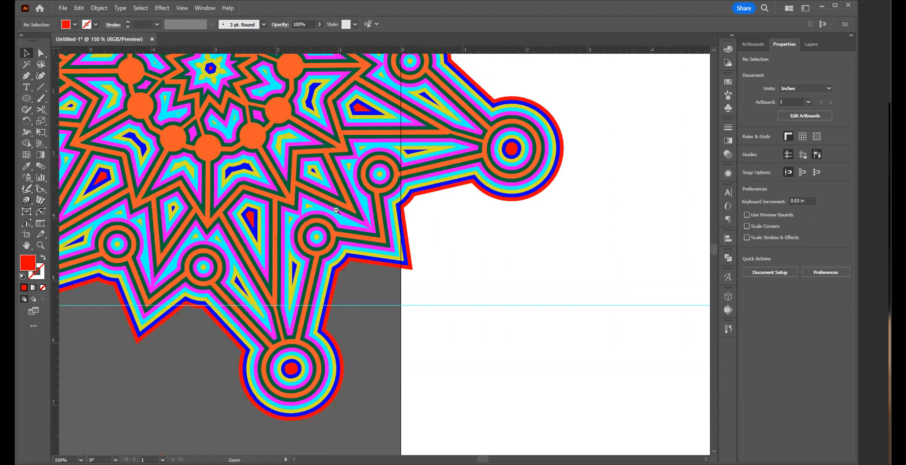
scroll(458, 332, "down", 2)
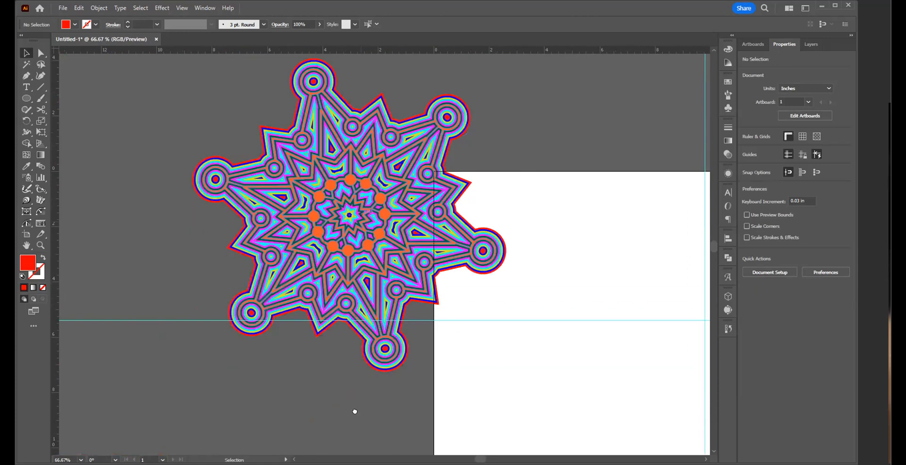
scroll(171, 364, "right", 5)
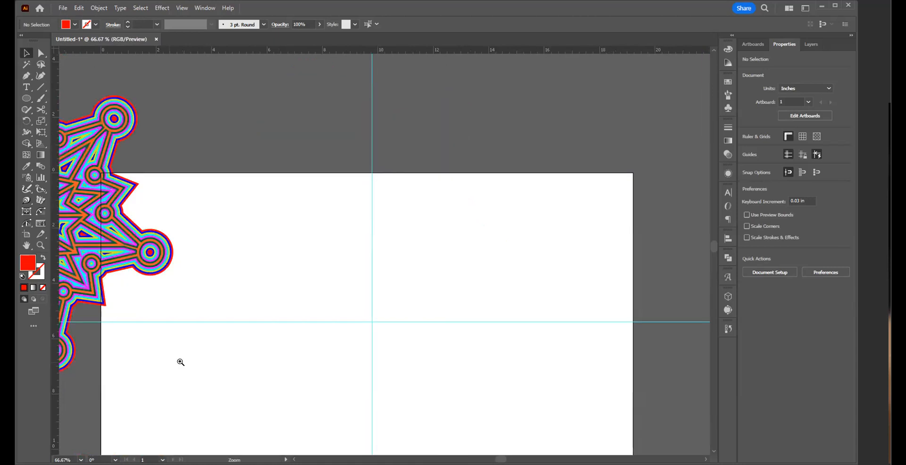
left_click(221, 361, "ctrl+alt")
left_click(346, 232, "ctrl+alt")
scroll(359, 230, "right", 5)
scroll(359, 230, "up", 3)
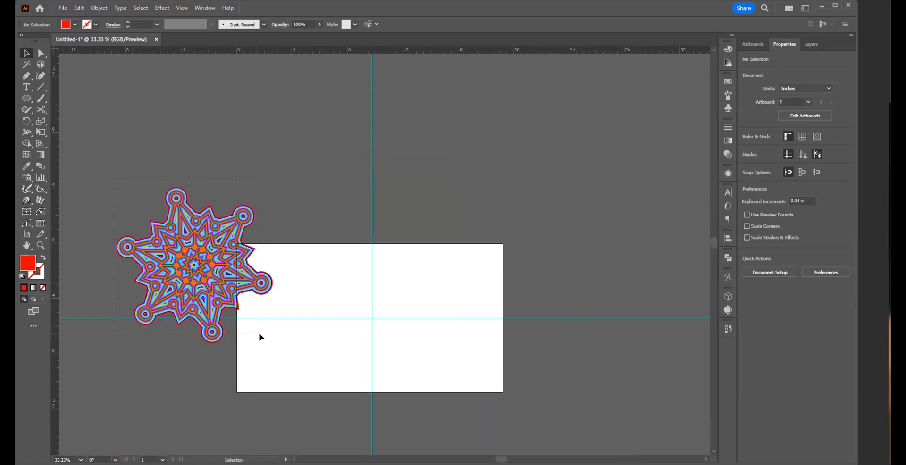
key("ctrl+a")
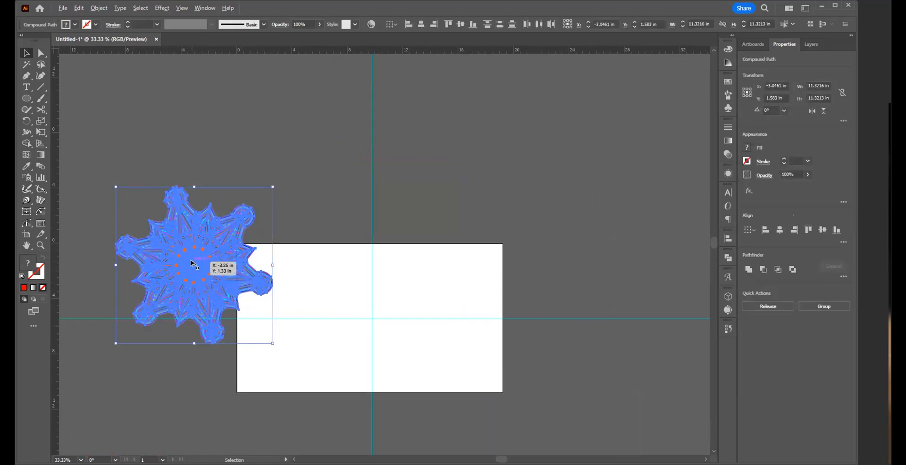
left_click_drag(191, 264, 350, 293)
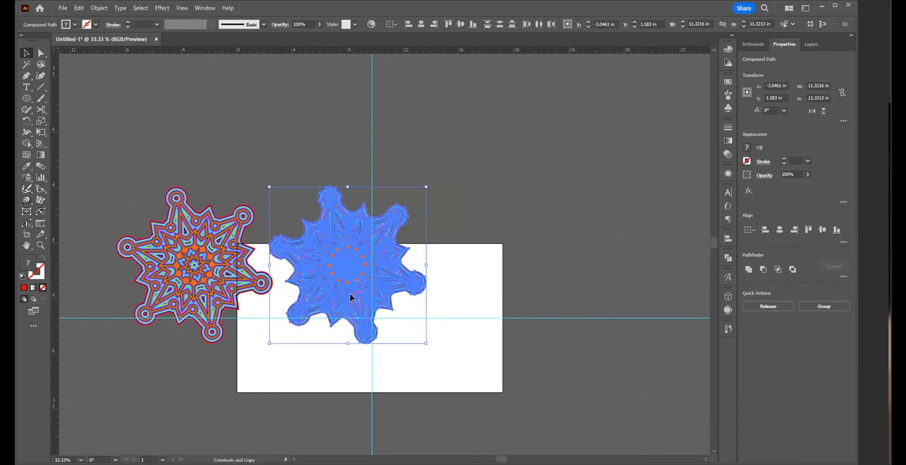
left_click(461, 275)
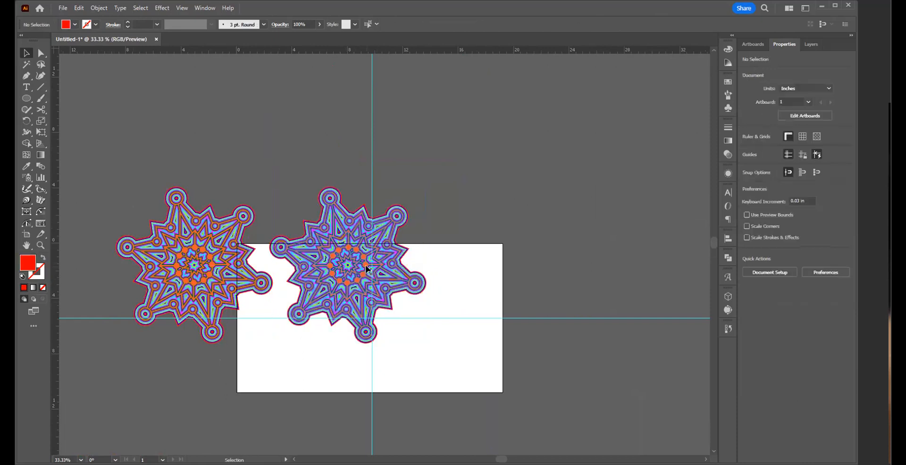
Step: Pull the orange, dark green, magenta and cyan layers out of the duplicate one by one and spread them out right of the artboard
left_click_drag(368, 271, 625, 131)
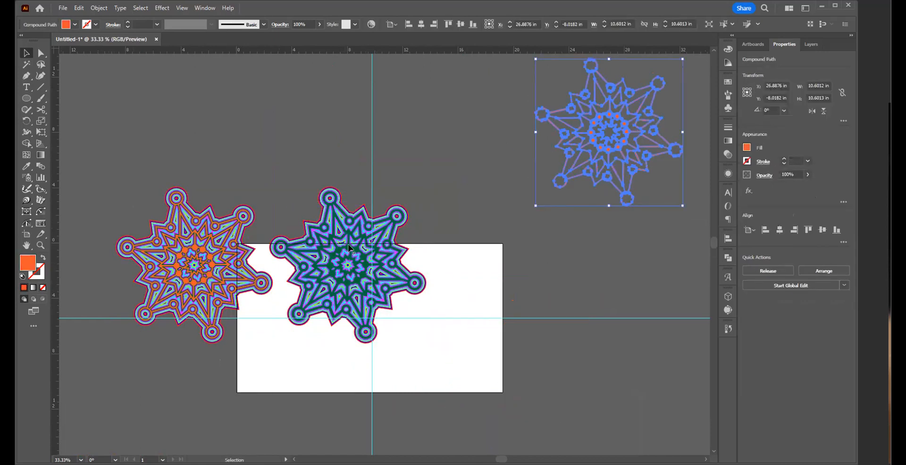
left_click_drag(349, 247, 659, 246)
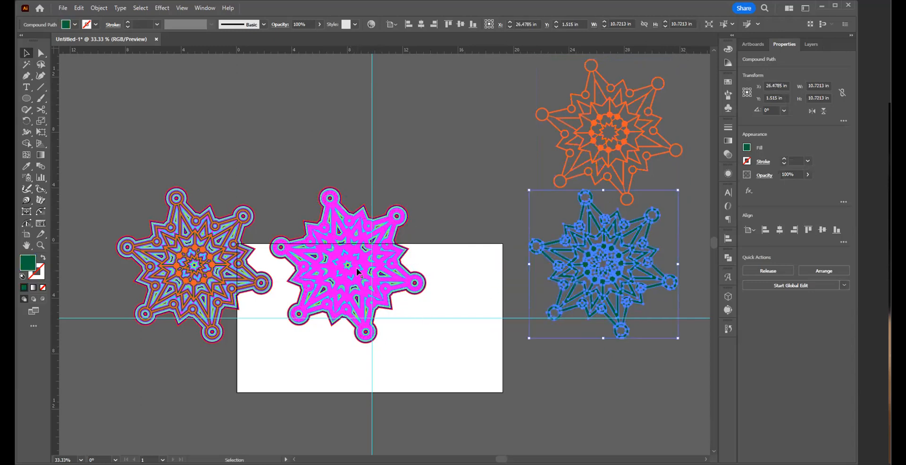
left_click_drag(356, 267, 380, 373)
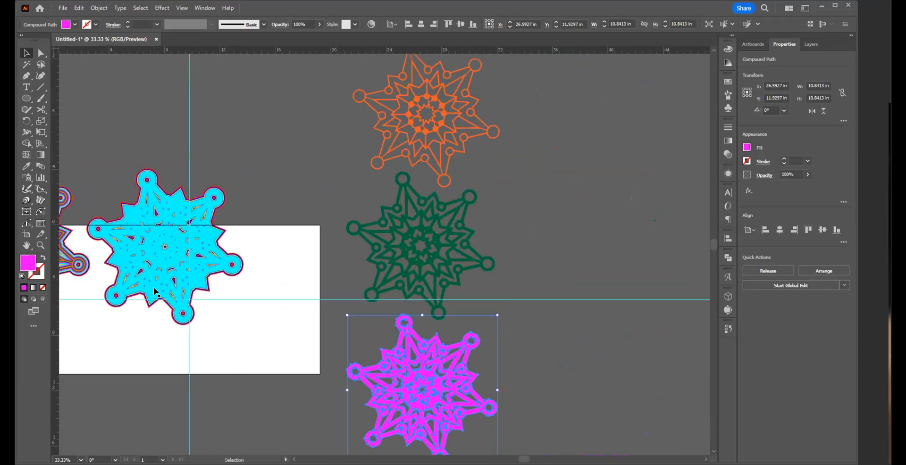
left_click_drag(160, 267, 573, 152)
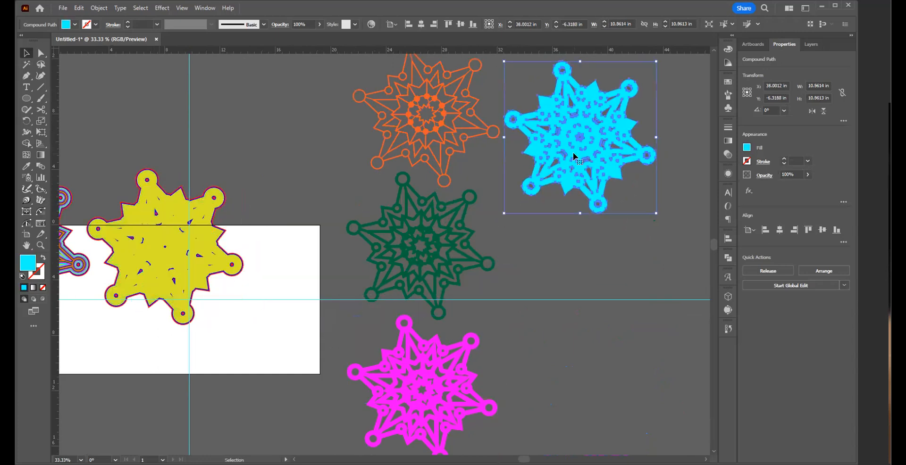
left_click(530, 309)
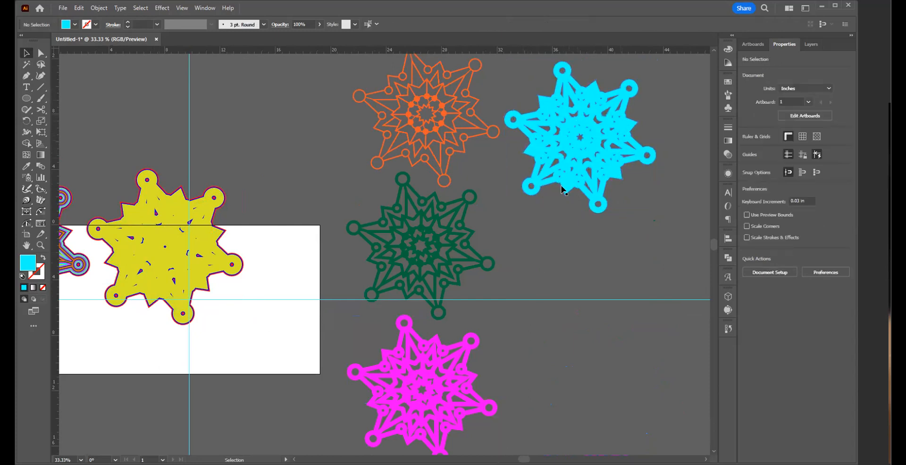
Step: Move the duplicate's remaining yellow, blue and red layers off the artboard to join the other separated colour layers
left_click_drag(167, 253, 582, 280)
left_click_drag(159, 263, 591, 405)
left_click_drag(539, 354, 478, 292)
left_click_drag(84, 139, 435, 389)
left_click_drag(362, 227, 476, 402)
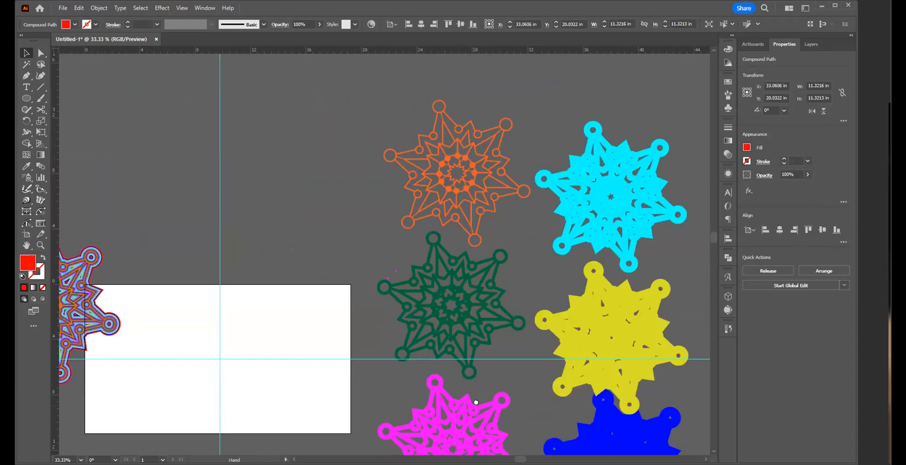
left_click_drag(530, 321, 586, 236)
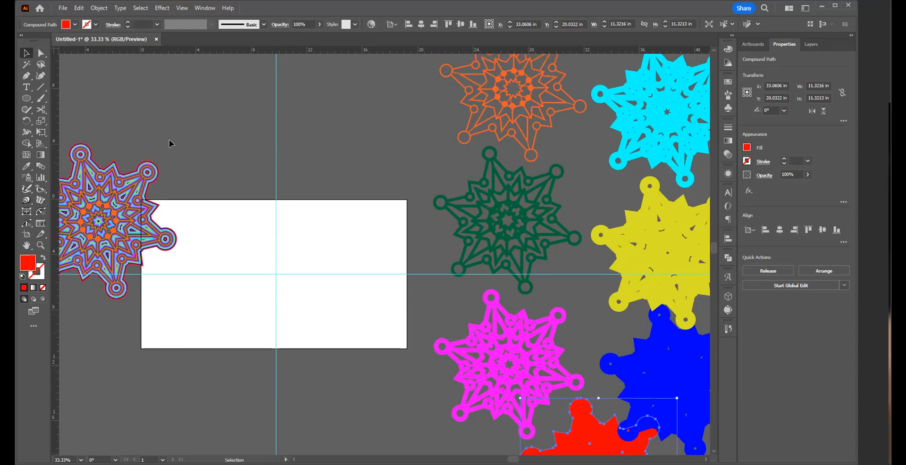
Step: Move the intact multicolour artwork above the artboard and place a duplicate of it on the artboard
left_click_drag(114, 214, 337, 132)
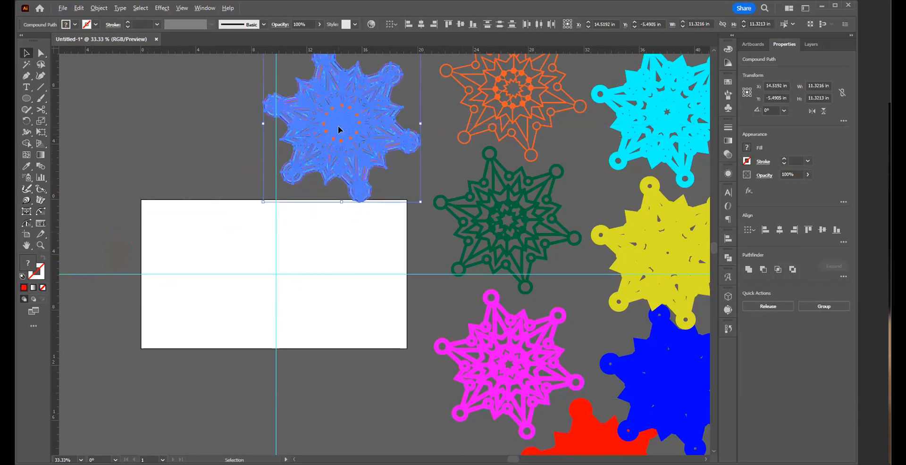
left_click_drag(338, 125, 391, 355)
left_click(293, 403)
Step: Delete the blue offset layer from the artwork on the artboard
key("z")
left_click_drag(347, 373, 352, 378)
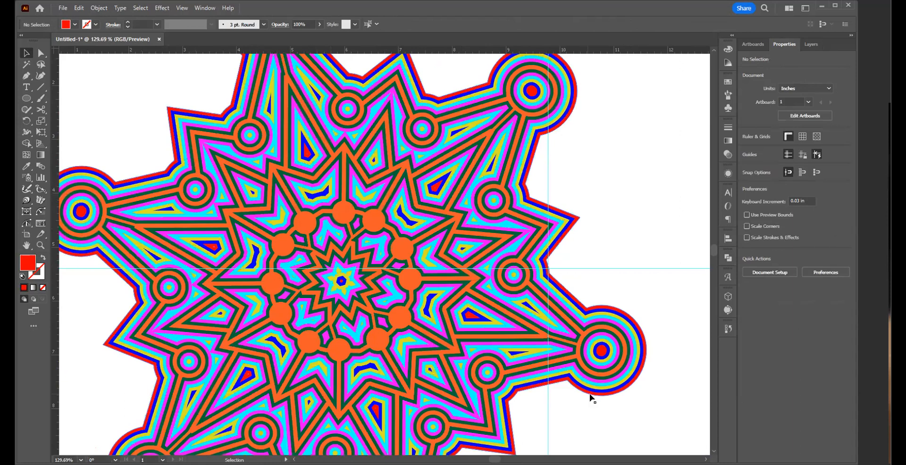
left_click(590, 387)
left_click(588, 397)
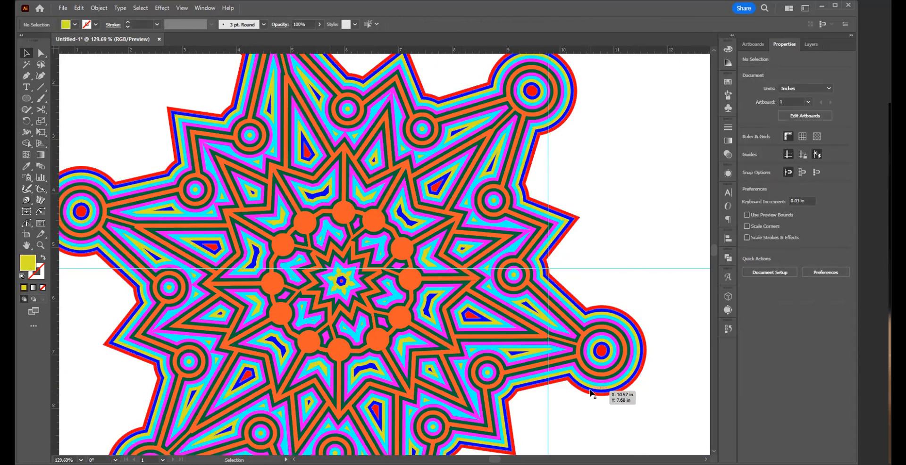
left_click(591, 394)
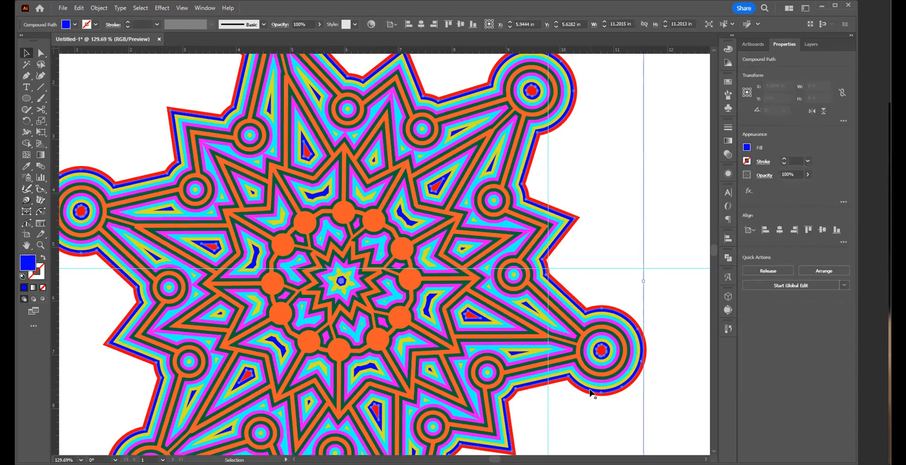
key("Delete")
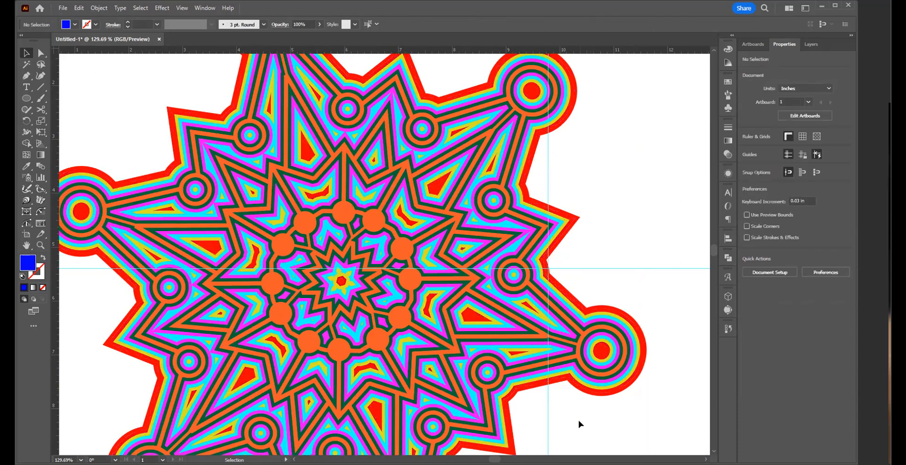
Step: Delete the cyan and dark green offset layers from the artwork on the artboard
left_click(590, 382)
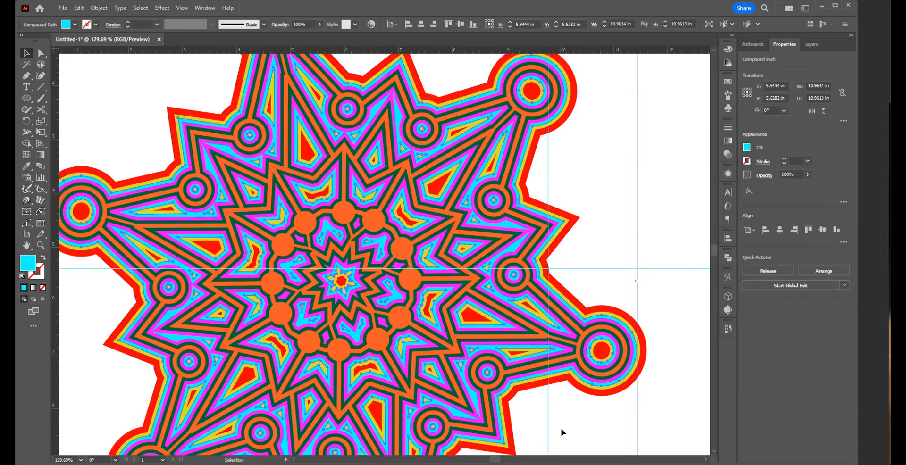
key("Delete")
left_click(573, 420)
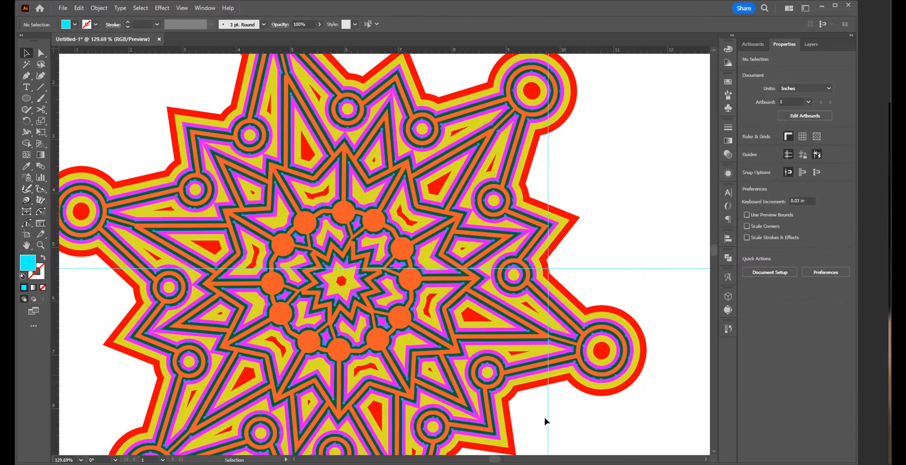
key("Delete")
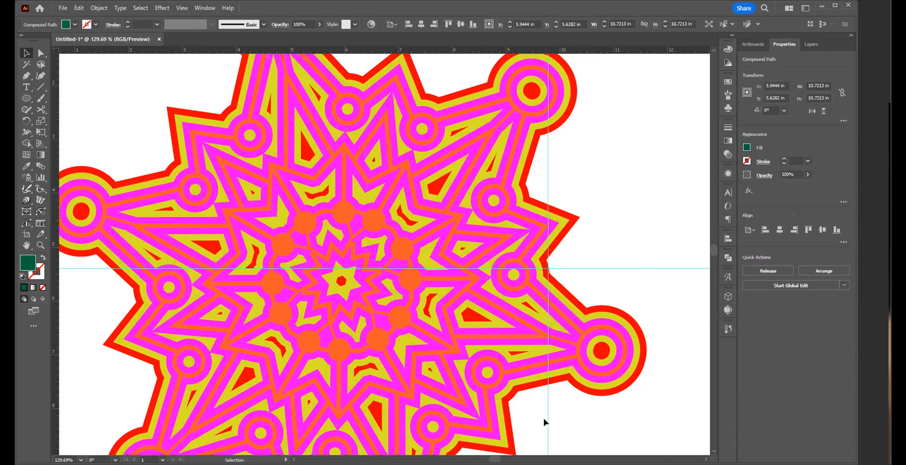
Step: Change the fill of the orange line layer to blue
left_click(70, 209)
left_click(74, 25)
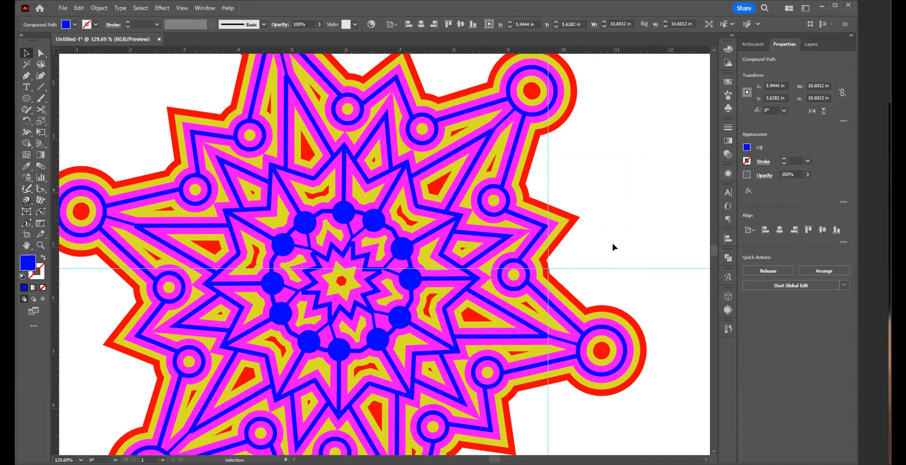
left_click(576, 252)
key("z")
left_click(231, 221, "alt")
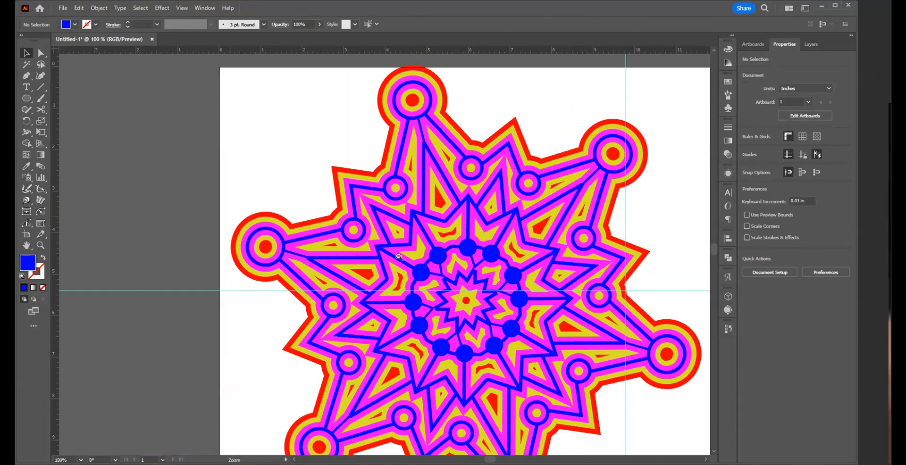
key("ctrl+minus")
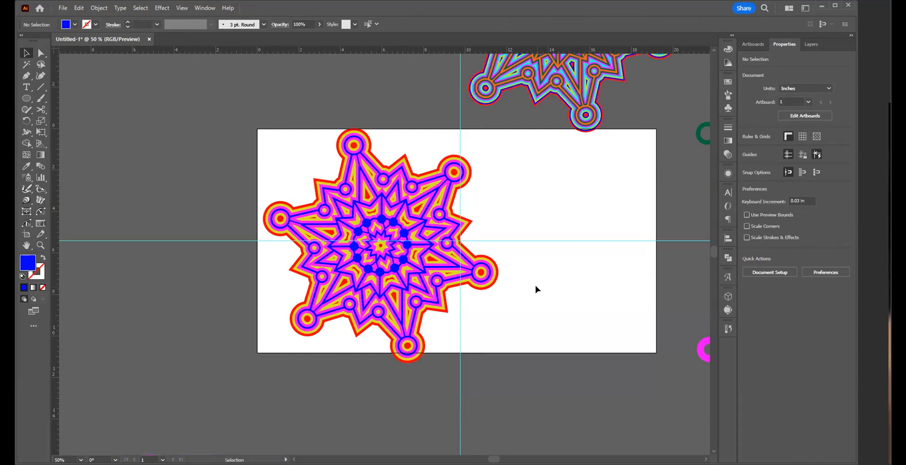
Step: Move the recoloured artwork off to the left of the artboard and place a fresh duplicate of the original multicolour artwork on the artboard
left_click_drag(258, 158, 417, 269)
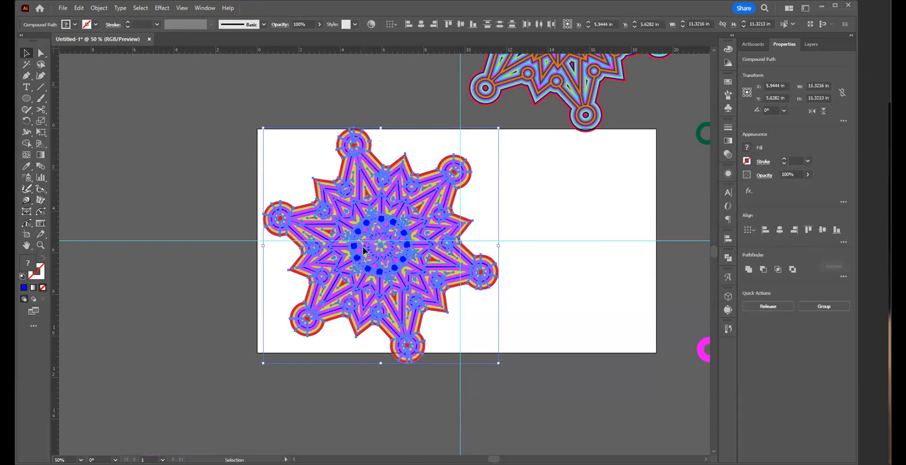
left_click_drag(372, 236, 139, 165)
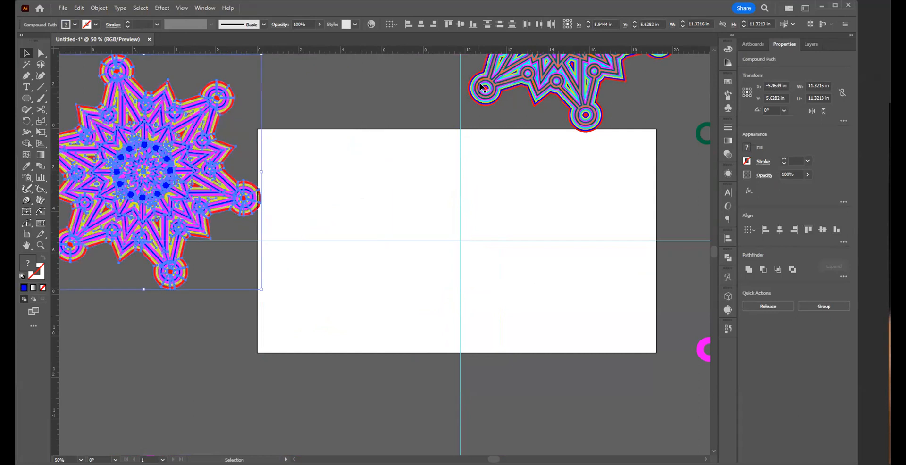
left_click_drag(423, 64, 603, 137)
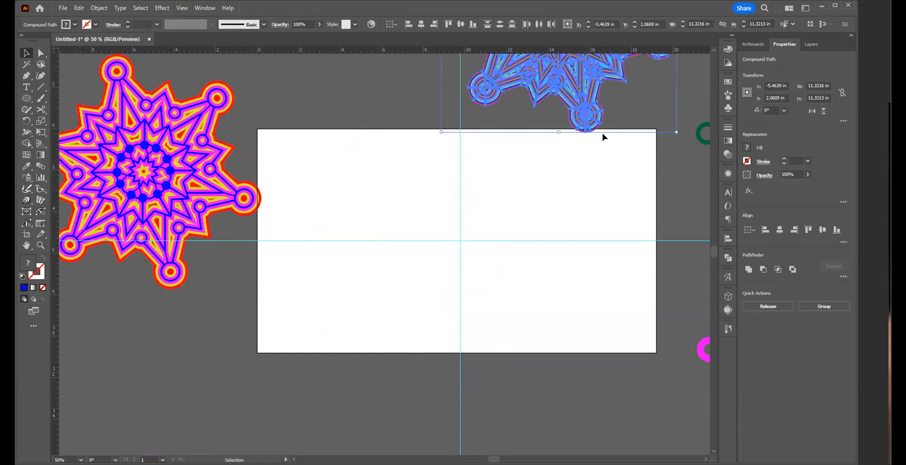
left_click_drag(544, 275, 532, 318)
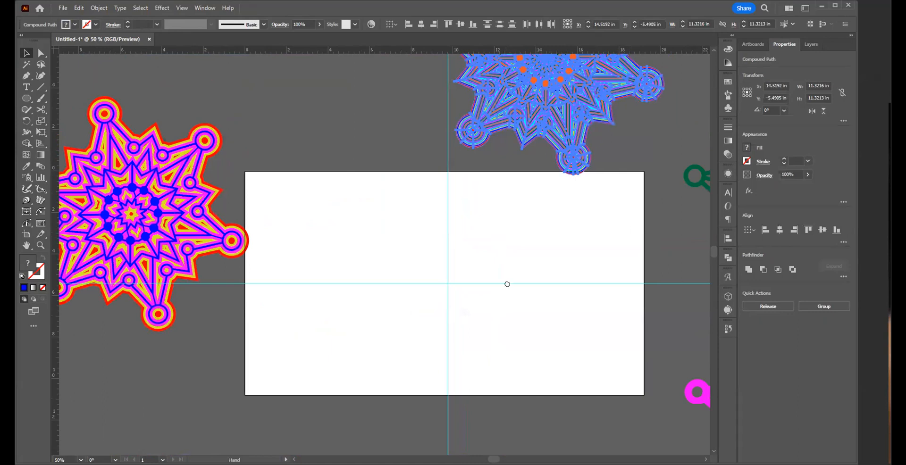
left_click_drag(507, 284, 479, 393)
left_click_drag(486, 240, 461, 197)
left_click_drag(491, 137, 390, 379)
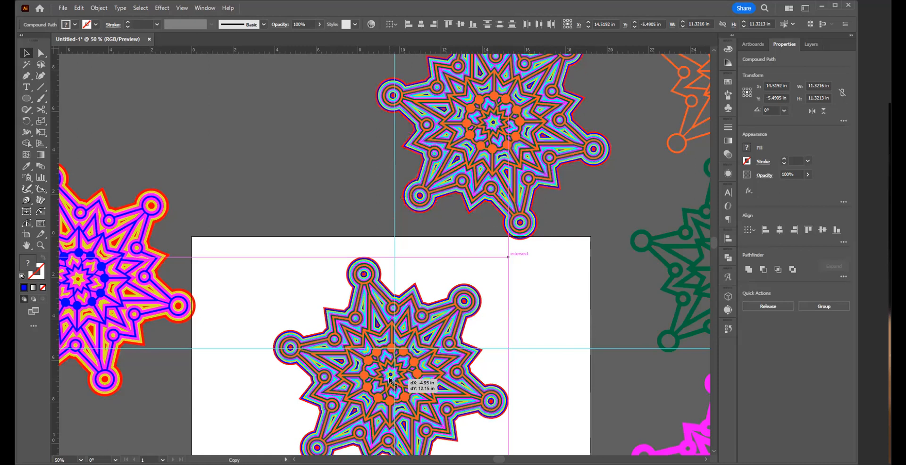
left_click(533, 371)
Step: Select the blue offset layer of the duplicated artwork and preview a 12° rotation about the artwork's centre
left_click(409, 336, "ctrl")
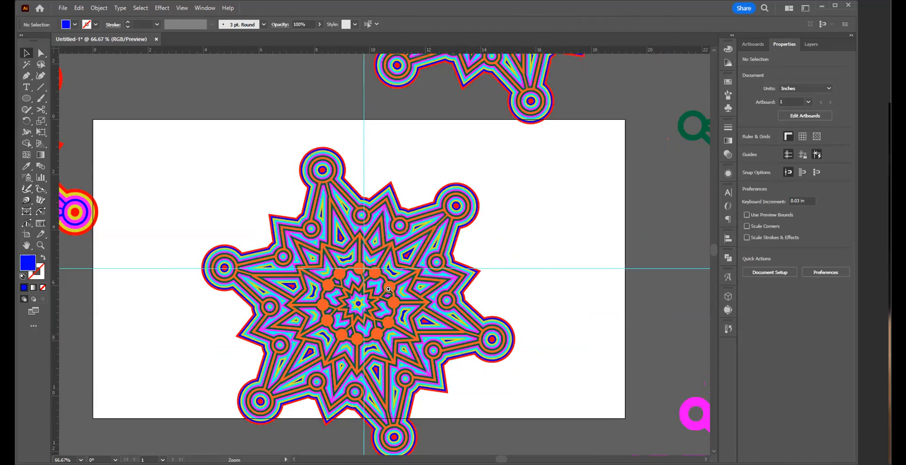
left_click(378, 257, "ctrl")
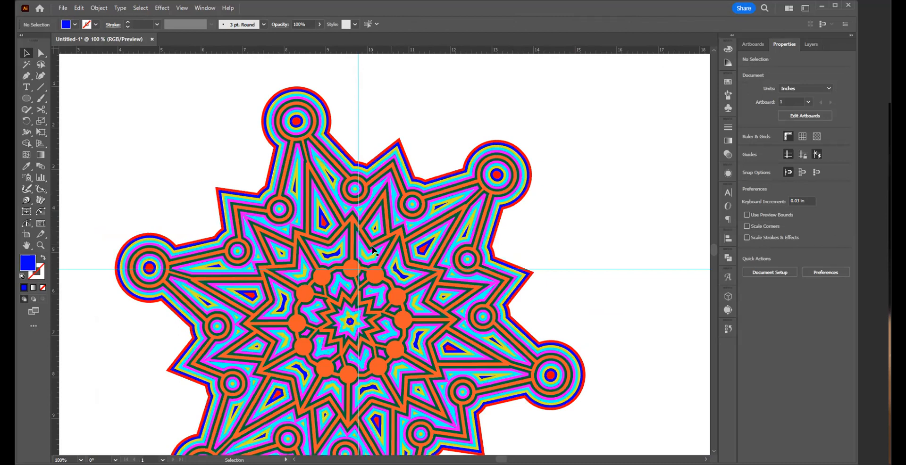
left_click(327, 123)
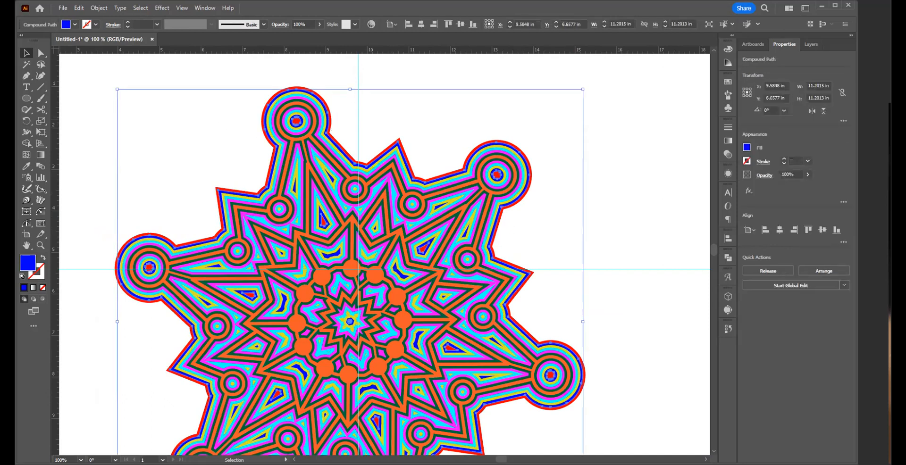
left_click(27, 121)
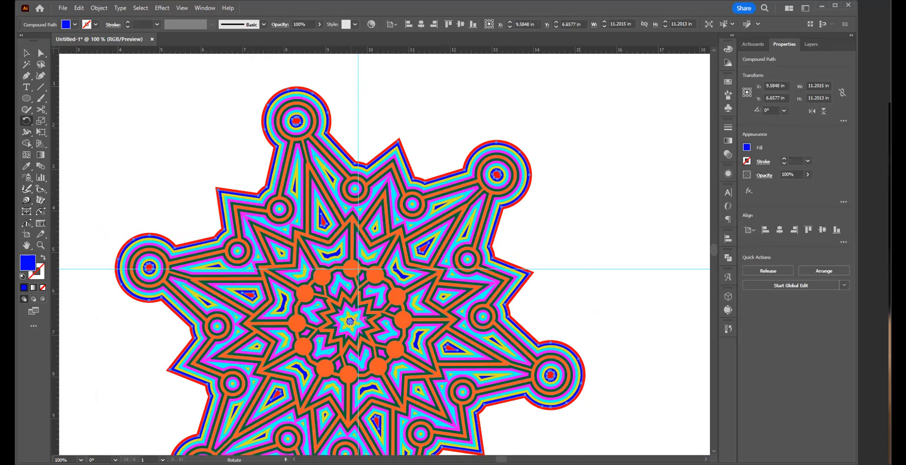
left_click(348, 321, "alt")
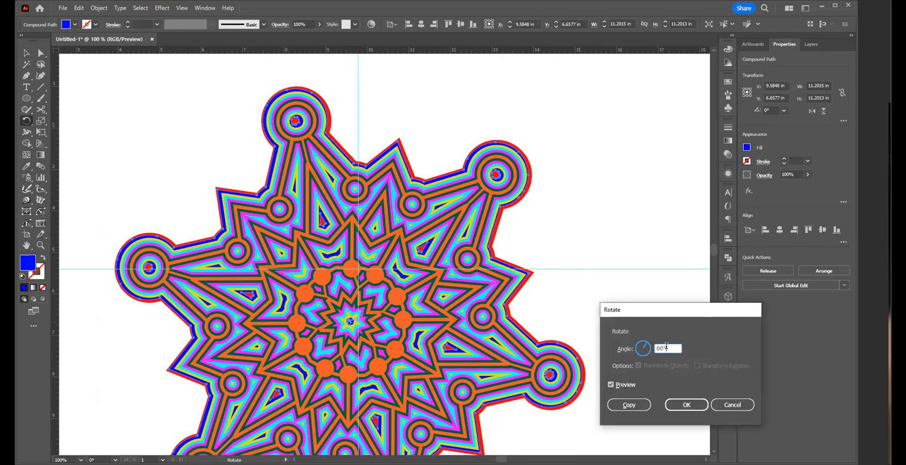
type("12")
key("Tab")
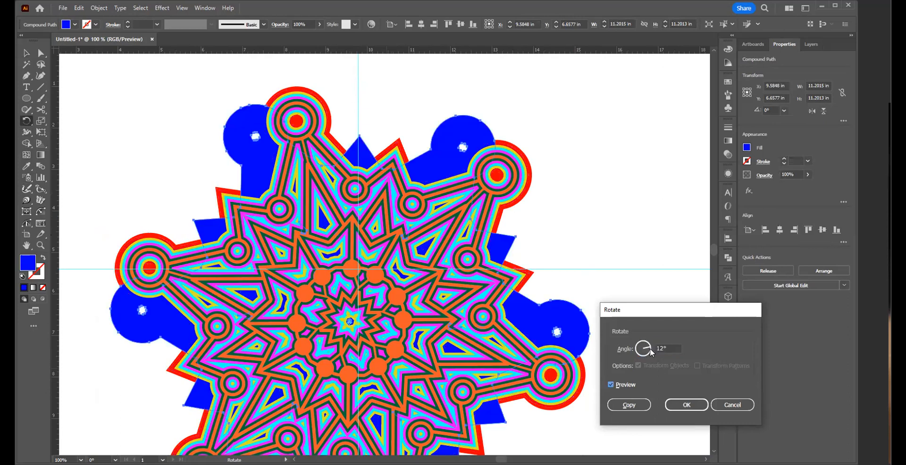
Step: Try a 6° angle for the blue layer's rotation, and apply the rotation at 3° instead
left_click(635, 349)
type("6")
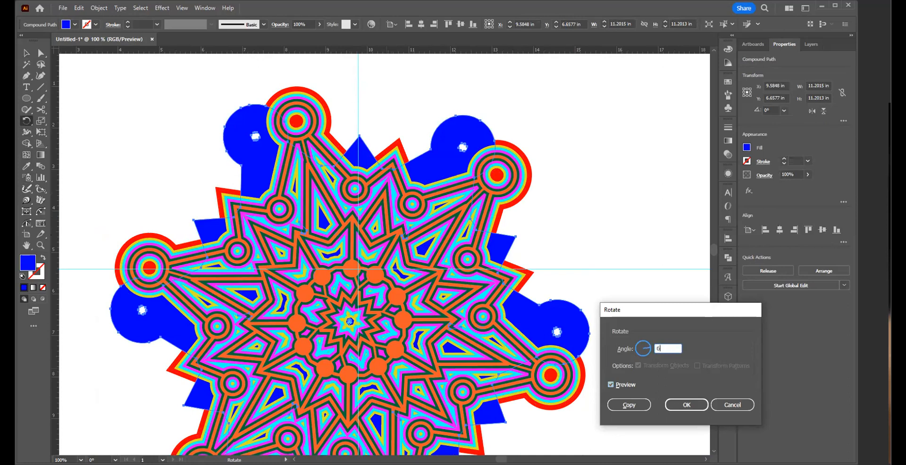
key("Tab")
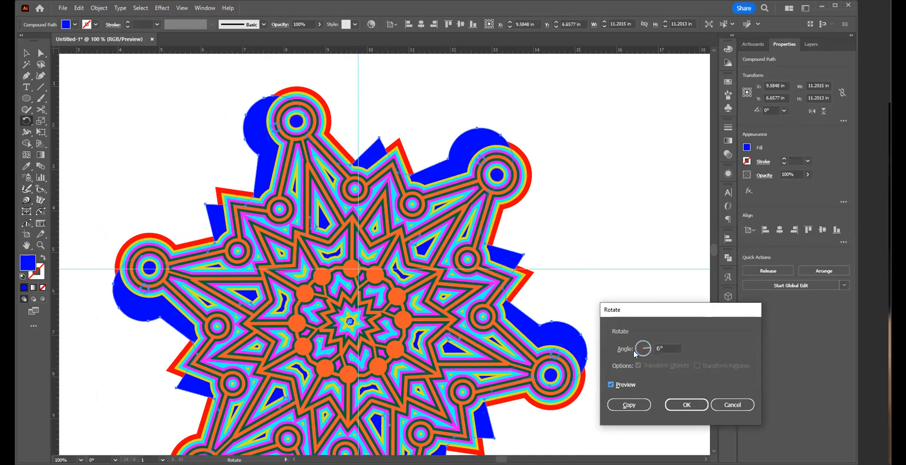
left_click_drag(671, 348, 593, 340)
type("3")
key("Tab")
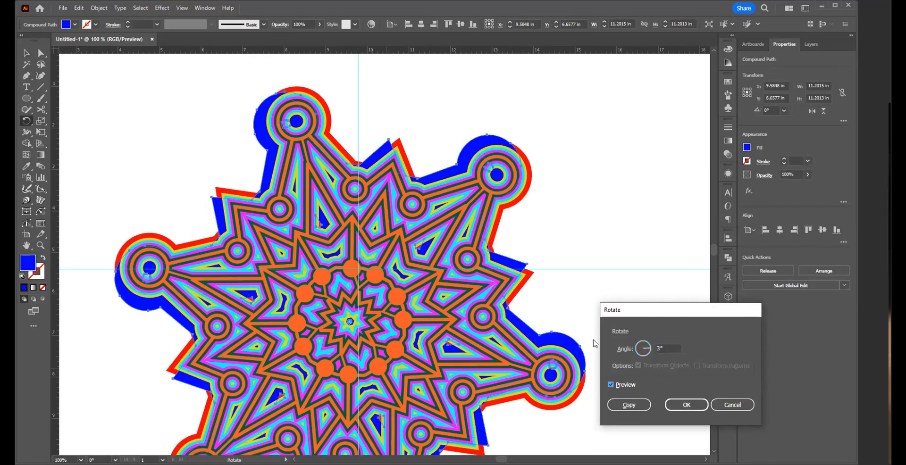
left_click(687, 405)
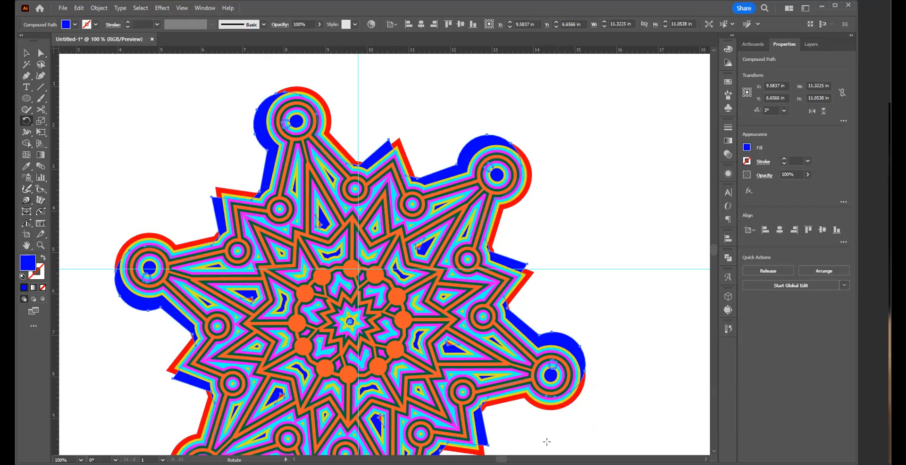
Step: Undo the blue layer's rotation and select its outline at the tip of one arm
key("v")
key("v")
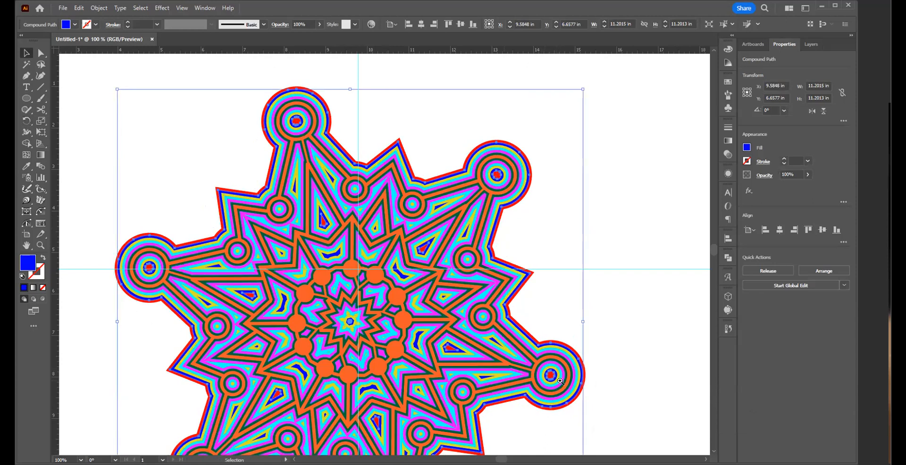
left_click_drag(560, 381, 605, 370)
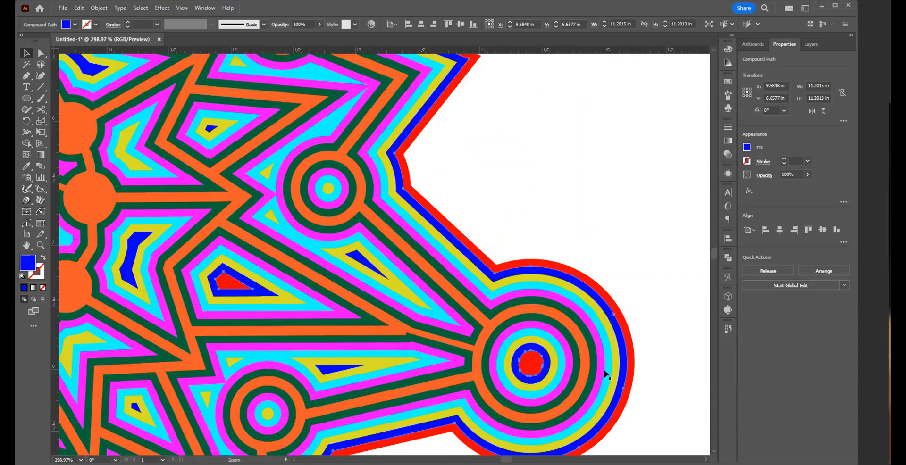
left_click(629, 343)
left_click(622, 347)
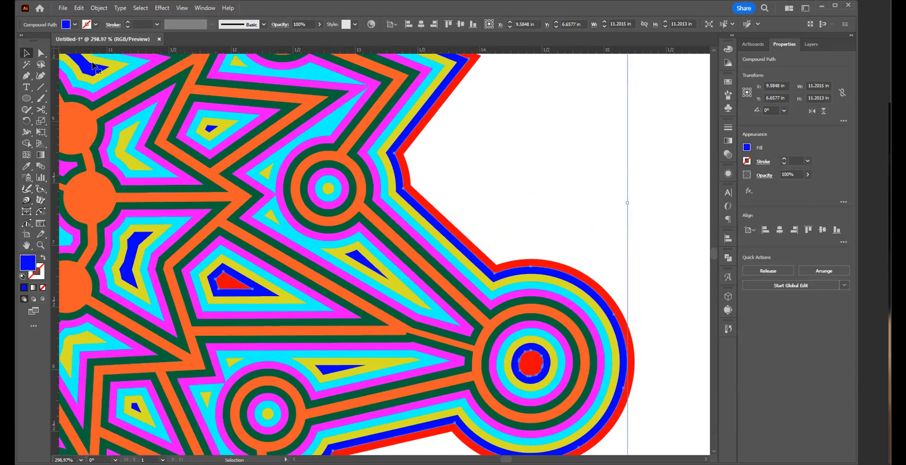
Step: Reapply the 3° rotation to the blue layer, select the yellow layer, and undo the rotation
left_click(307, 237, "ctrl+alt")
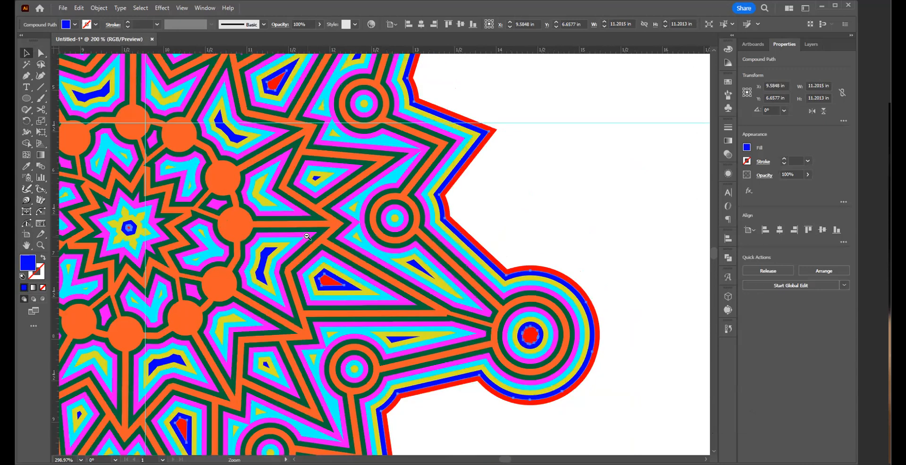
key("ctrl+minus")
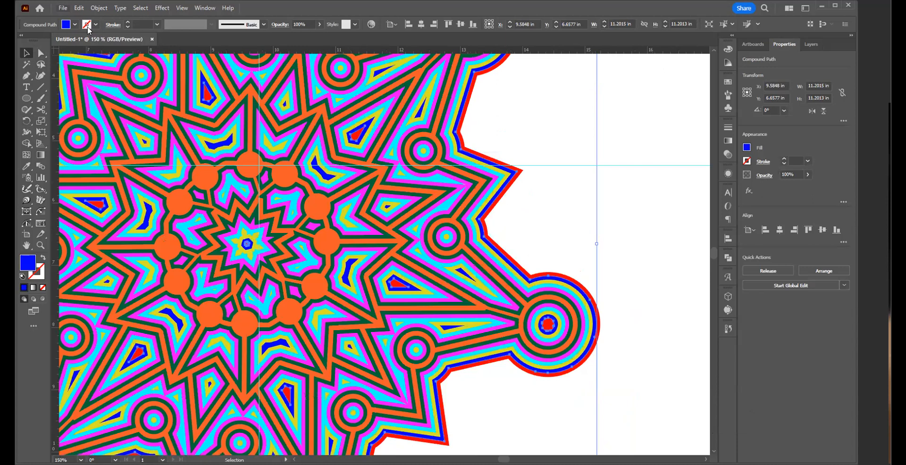
key("ctrl+d")
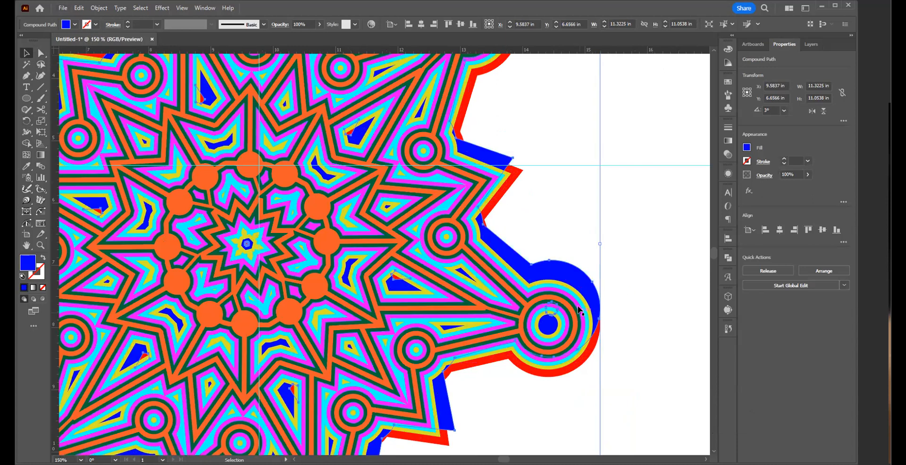
left_click(574, 290)
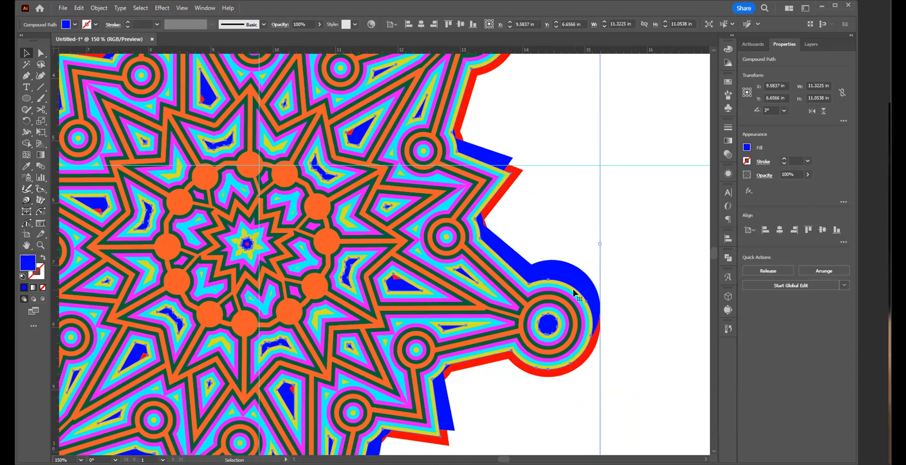
left_click(574, 291)
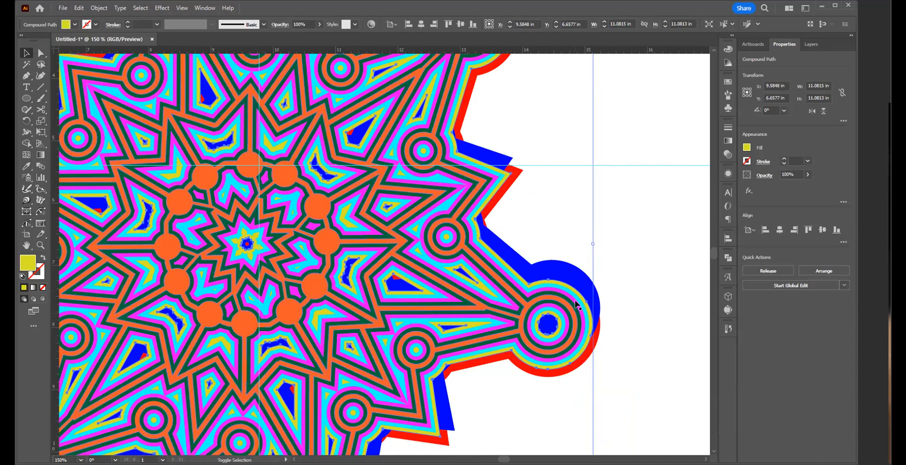
key("ctrl+z")
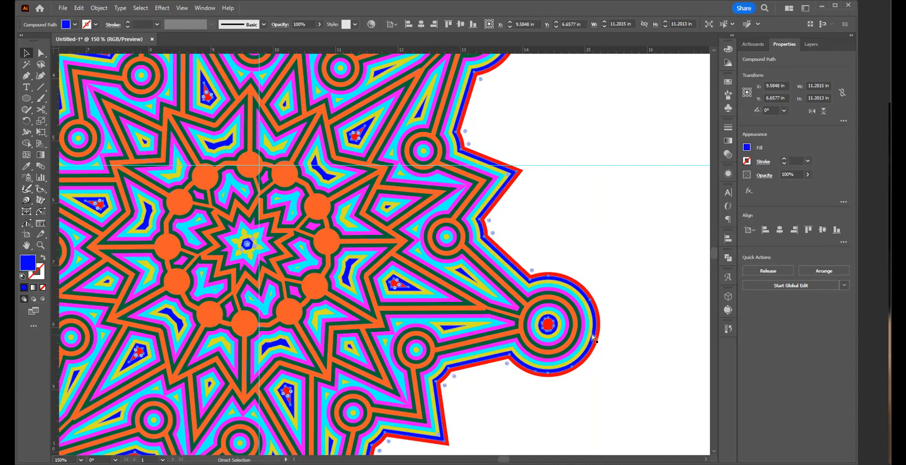
Step: Select every layer of the artwork except the red one and rotate them 6° about the artwork's centre
left_click_drag(640, 295, 531, 356)
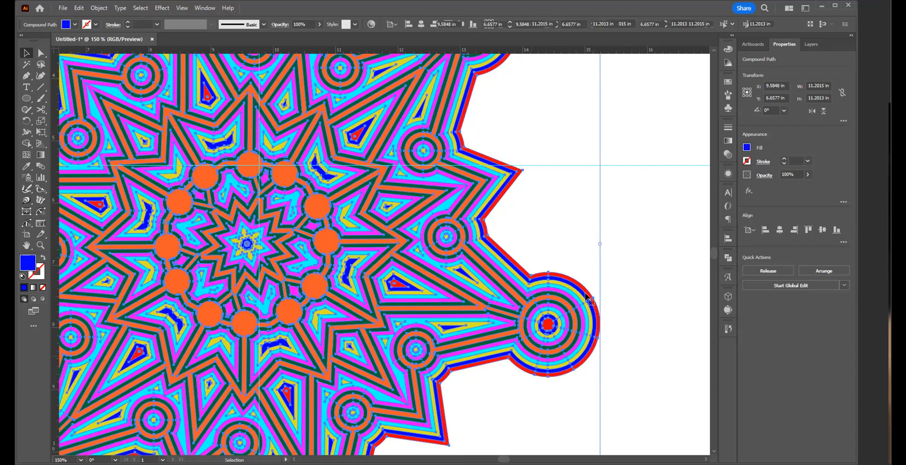
left_click(27, 122)
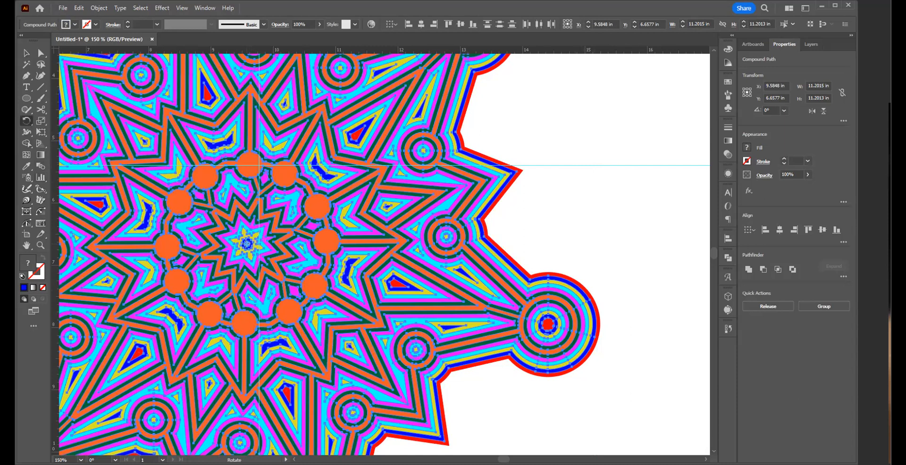
left_click(246, 243, "alt")
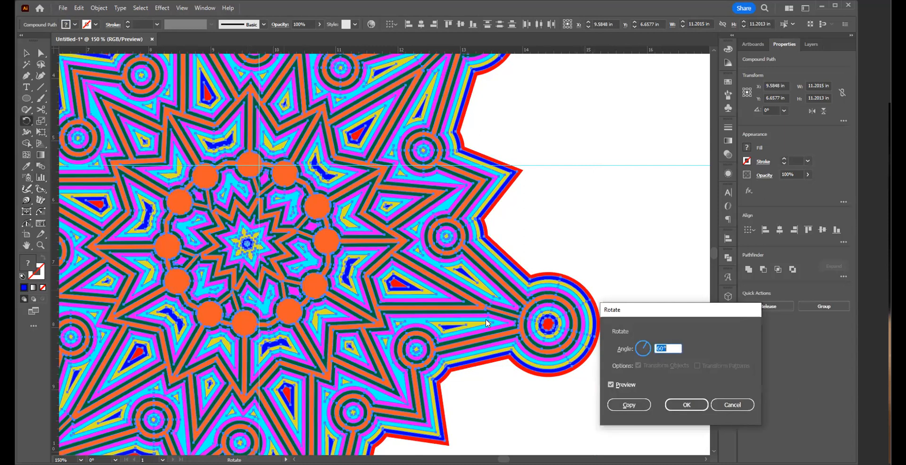
type("6")
key("Tab")
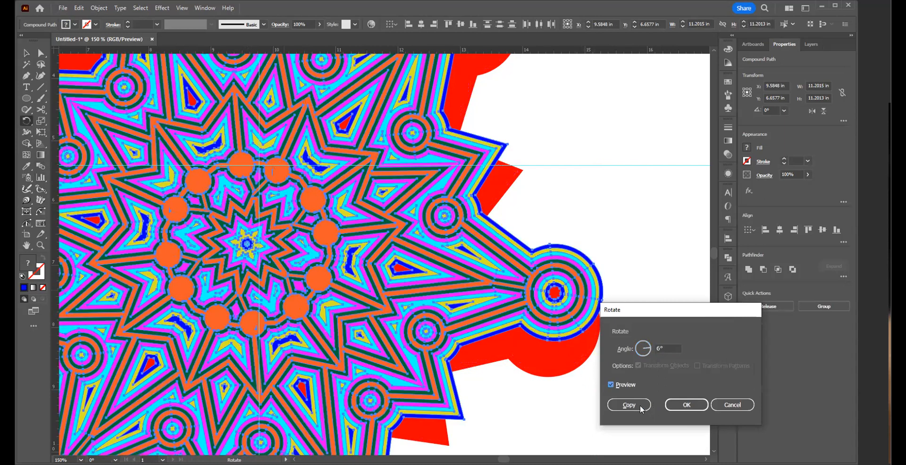
left_click(687, 407)
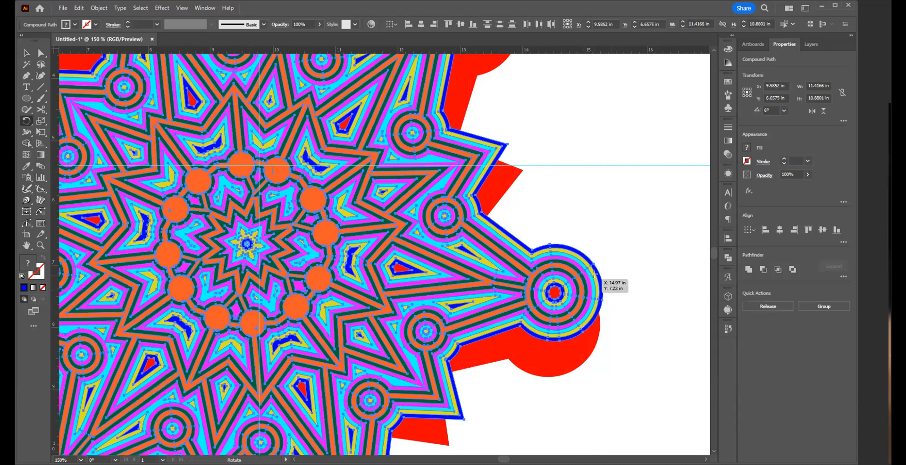
Step: Remove the blue layer from the selection and rotate the remaining layers another 6° about the artwork's centre
key("v")
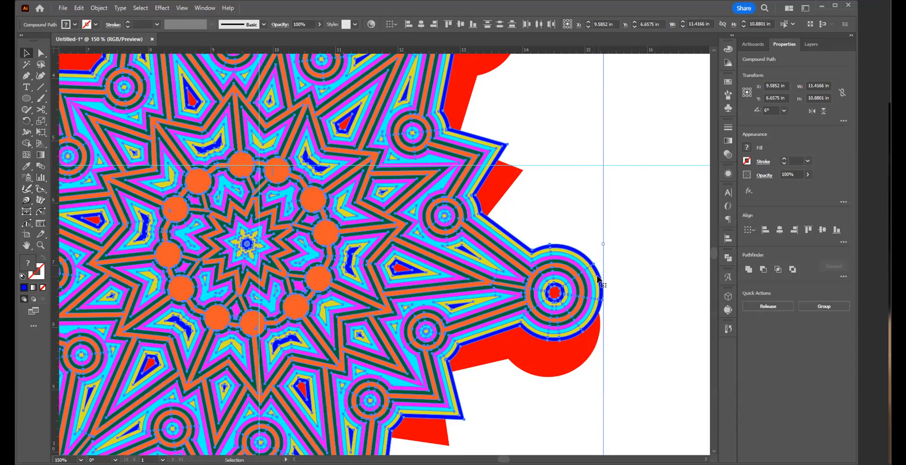
left_click(598, 279, "shift")
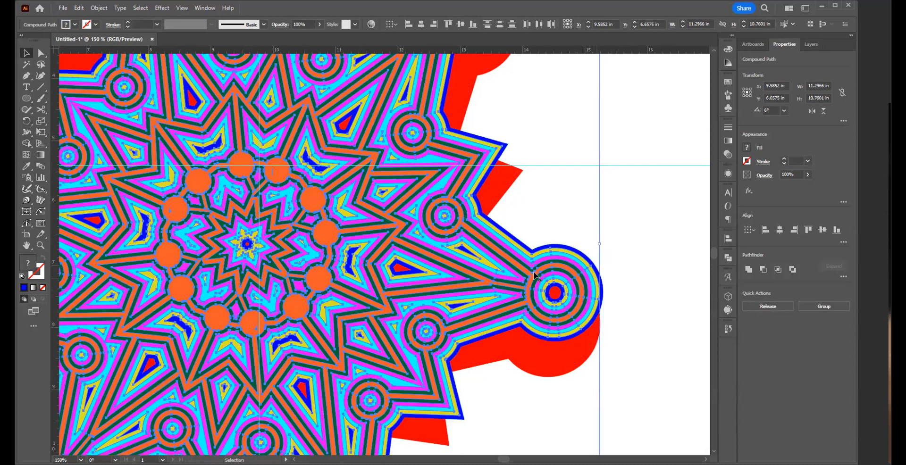
left_click(25, 124)
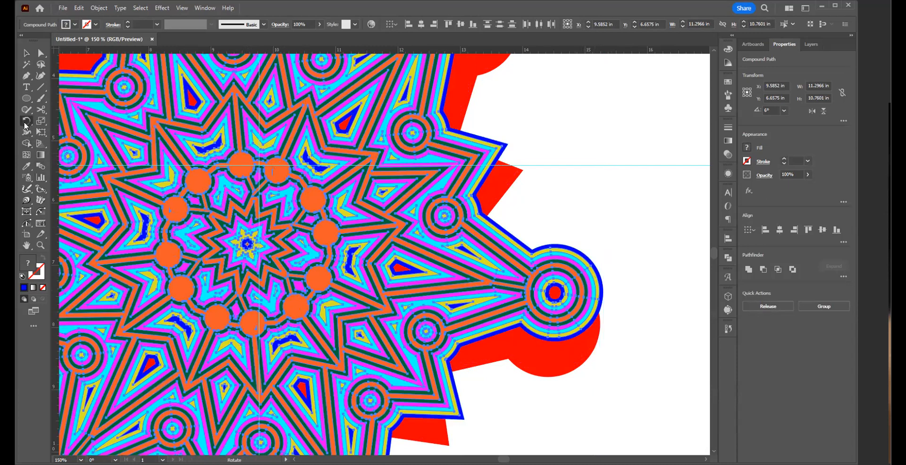
left_click(246, 244, "alt")
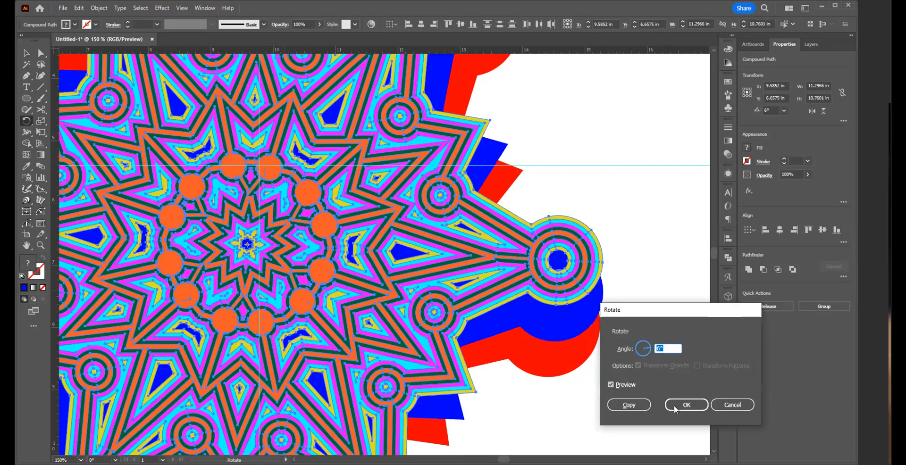
key("Return")
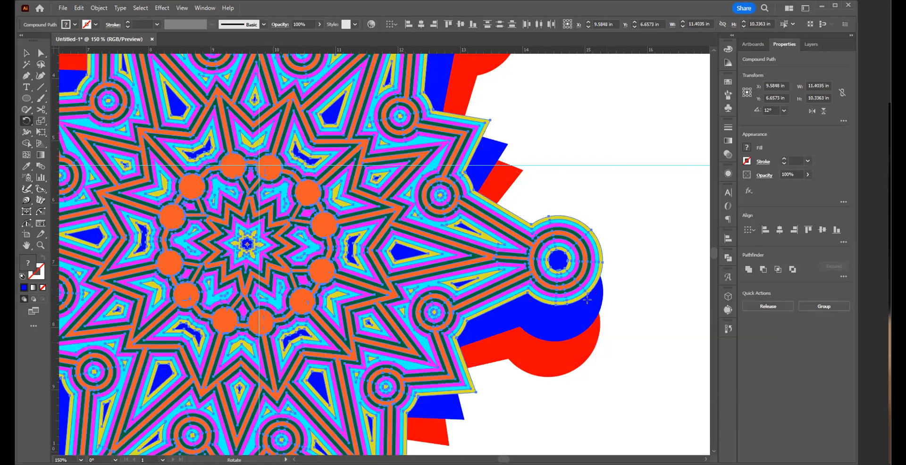
Step: Remove the yellow layer from the selection and rotate the remaining layers another 6° about the centre
key("v")
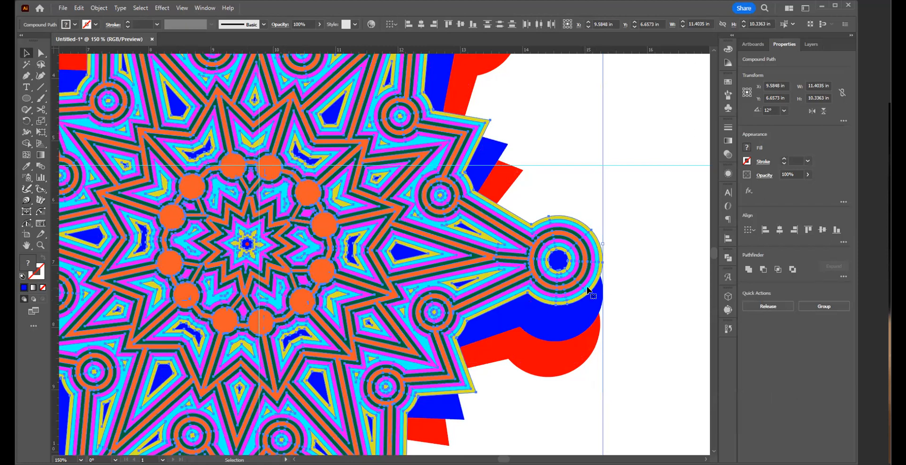
left_click(590, 289, "shift")
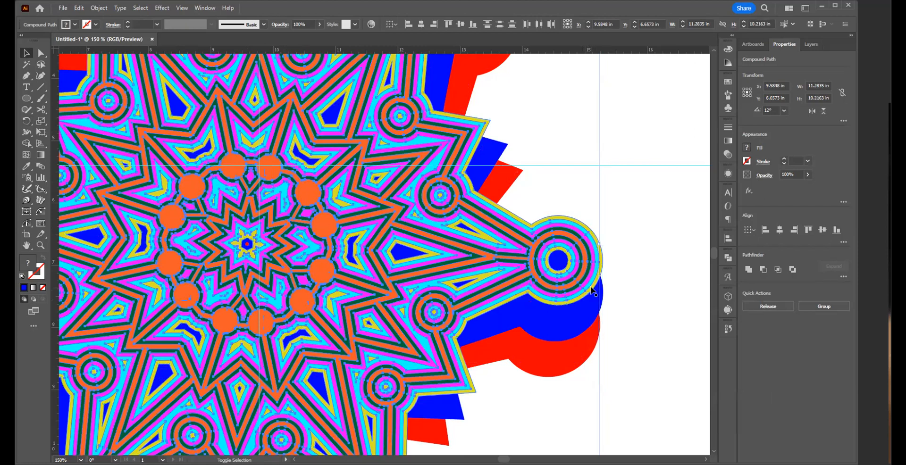
left_click(28, 121)
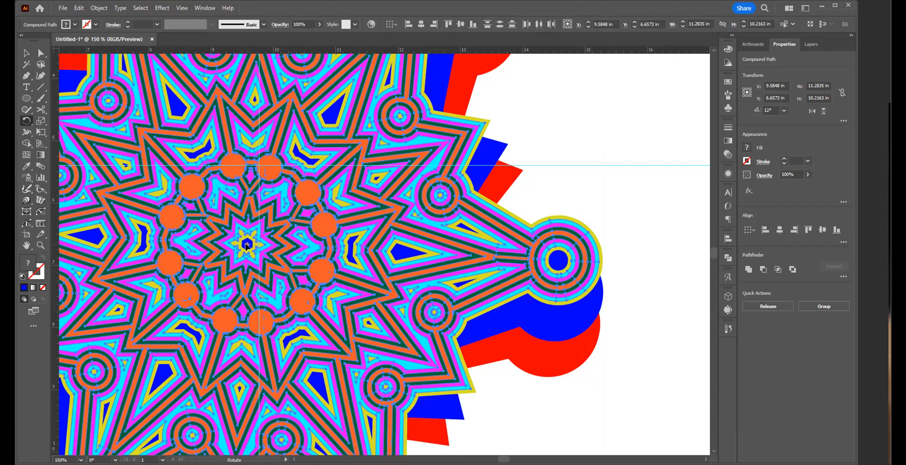
left_click(247, 245, "alt")
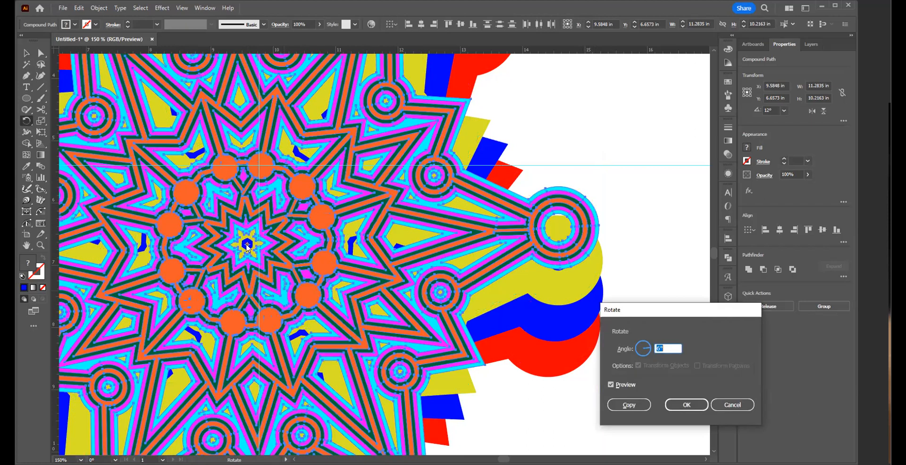
left_click(685, 405)
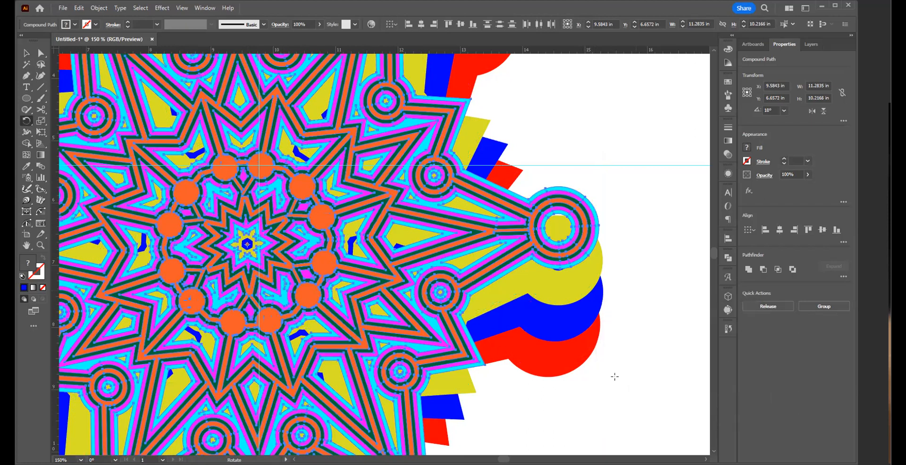
Step: Remove the cyan layer from the selection and rotate the remaining layers another 6° about the artwork's centre
key("v")
left_click(572, 263, "shift")
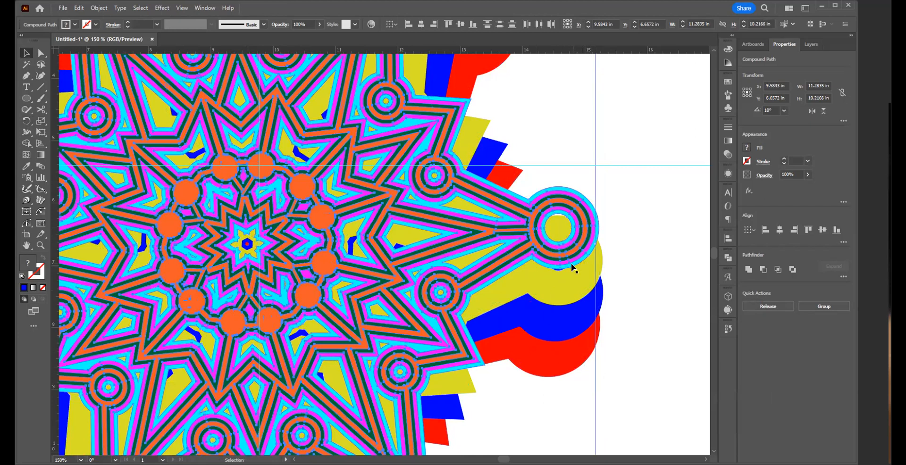
left_click(27, 120)
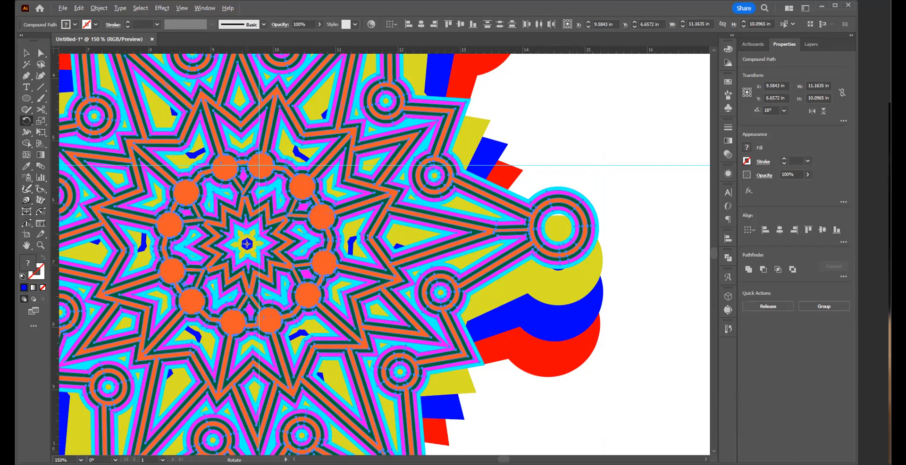
left_click(247, 244, "alt")
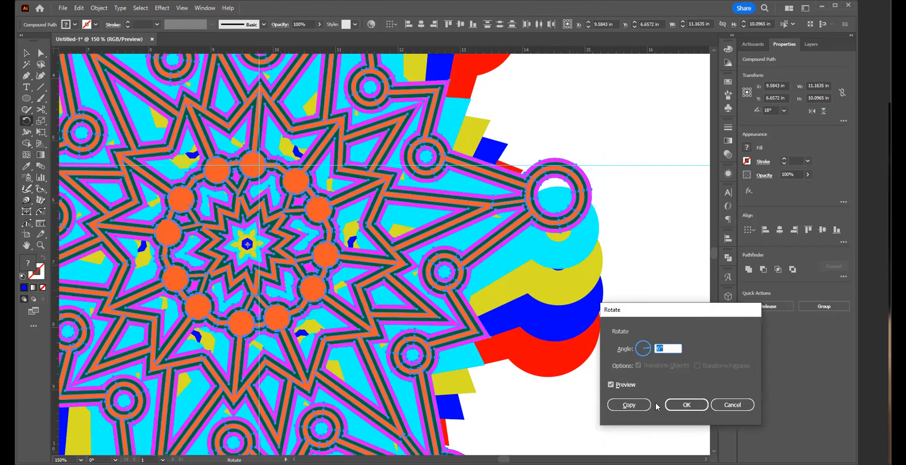
left_click(673, 405)
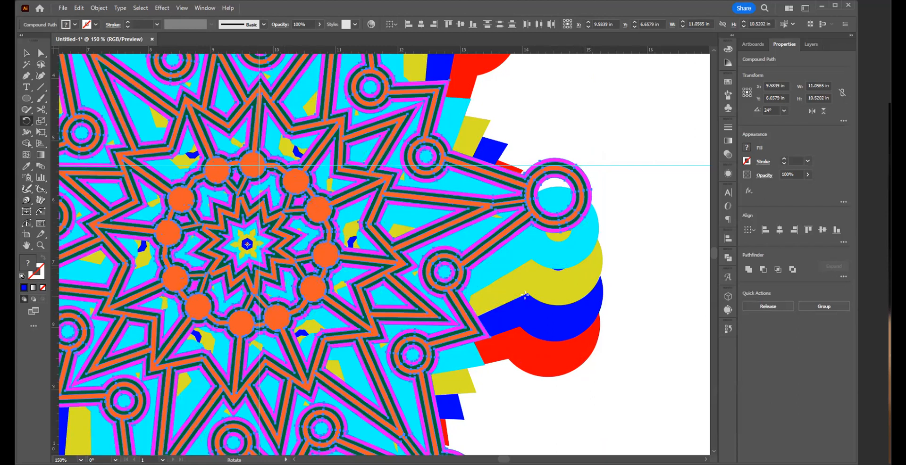
Step: Remove the magenta layer from the selection and rotate the green and orange layers another 6° about the centre
key("v")
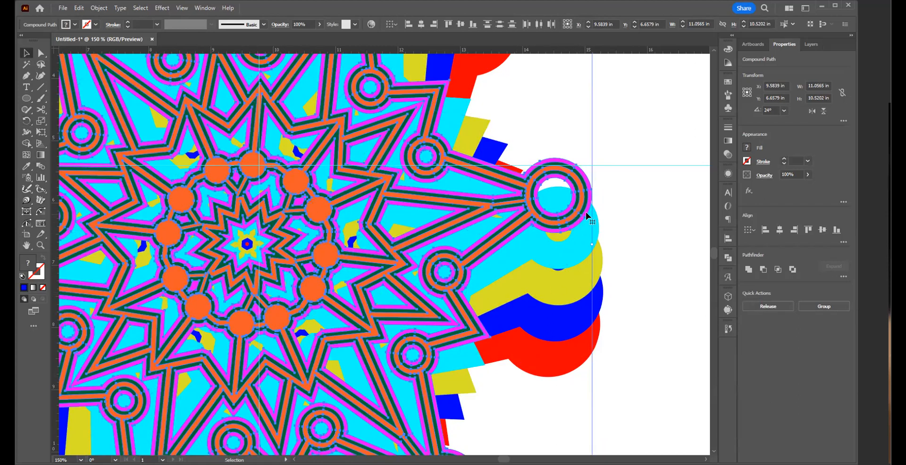
left_click_drag(585, 212, 580, 211)
left_click(27, 122)
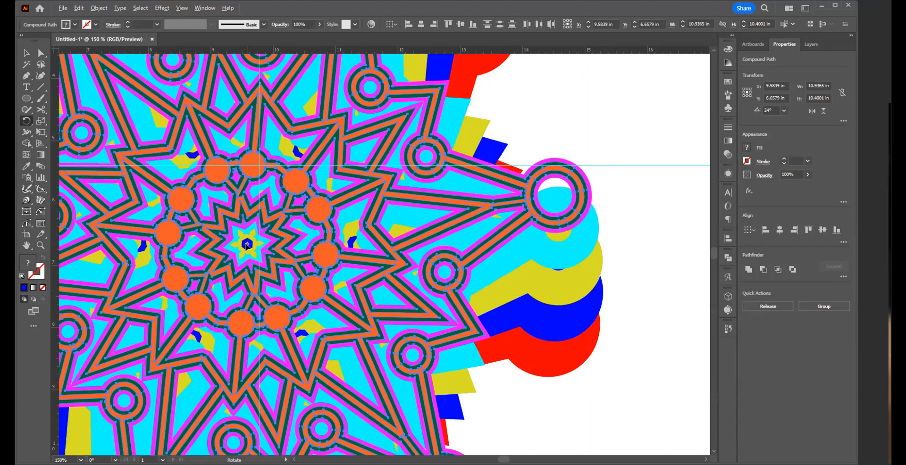
left_click(247, 245, "alt")
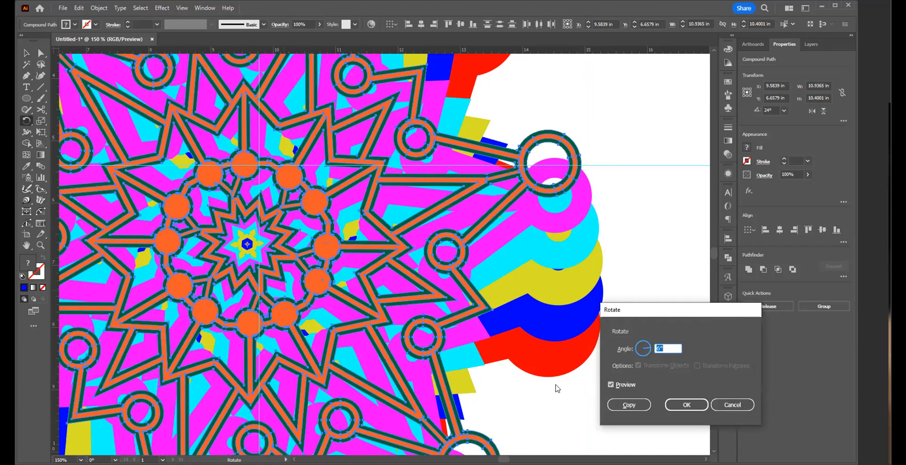
left_click(686, 405)
Step: Remove the green layer from the selection and create a copy of the orange layer rotated 6° about the centre
key("v")
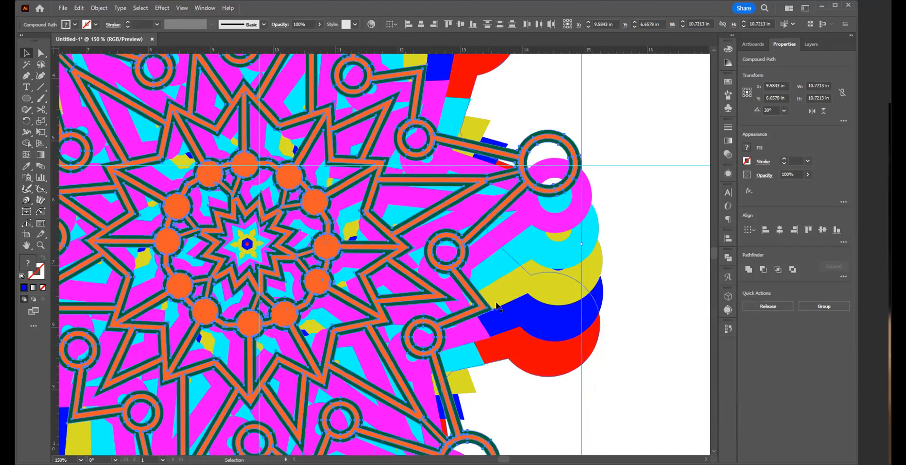
left_click(567, 186, "shift")
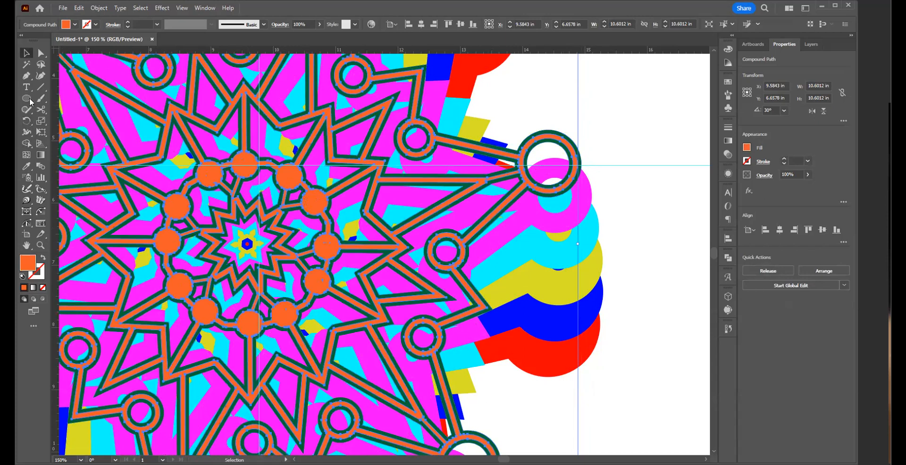
left_click(26, 125)
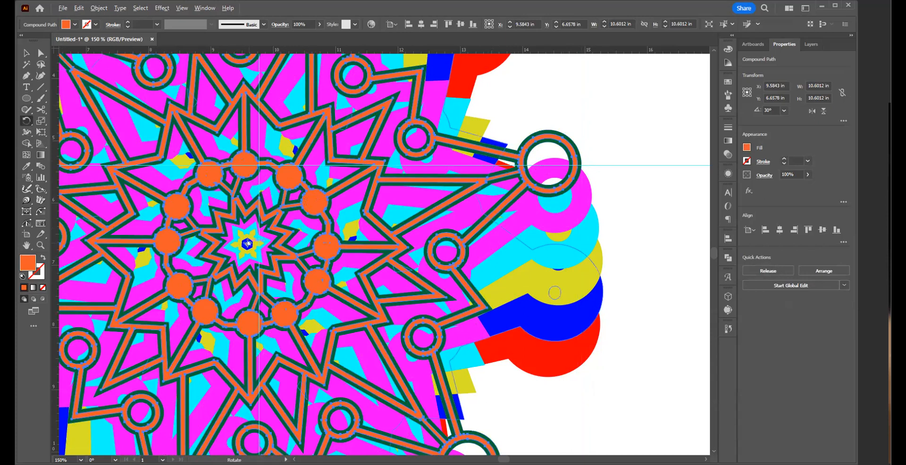
left_click_drag(248, 245, 246, 244)
left_click(246, 244, "alt")
left_click(616, 405)
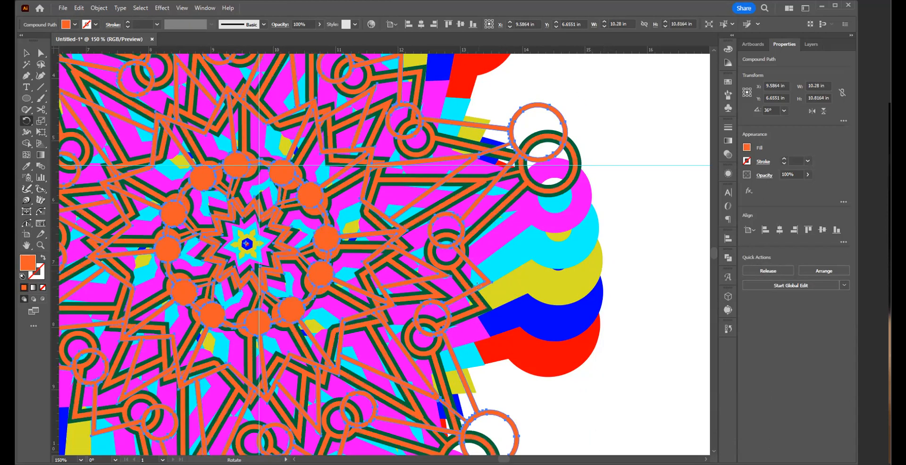
Step: Deselect the rotated orange copy, then select and delete the original orange layer lying over the green one
key("ctrl")
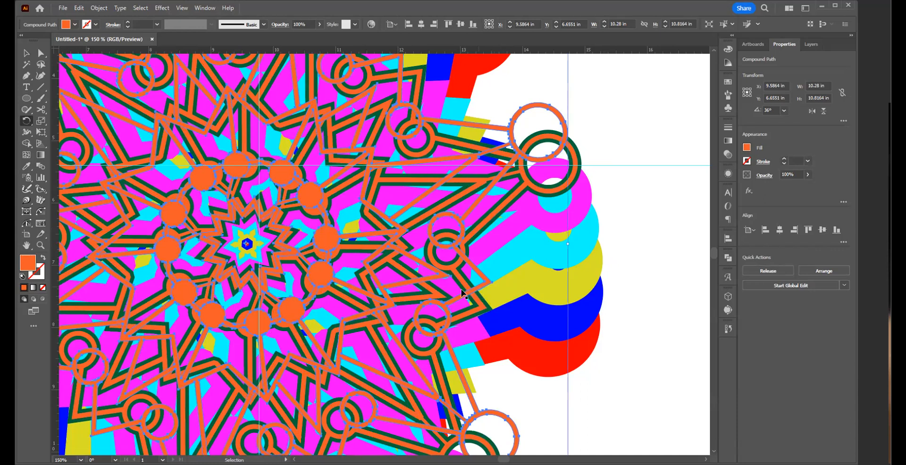
key("v")
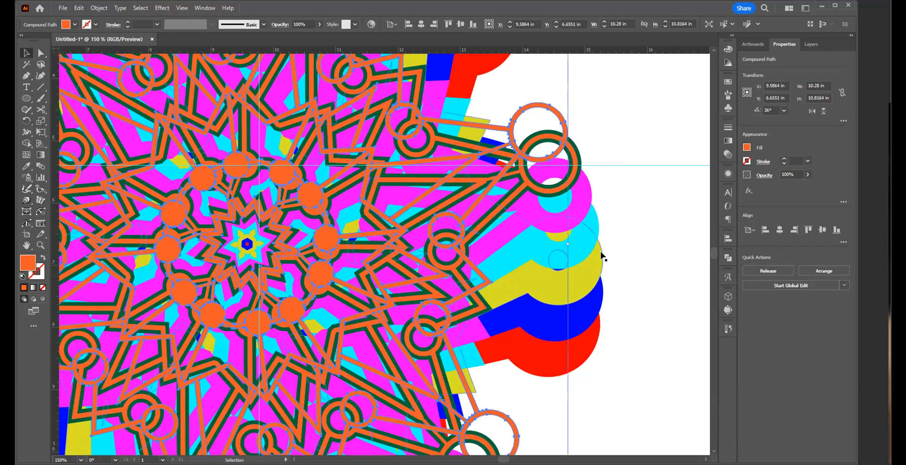
left_click(615, 227)
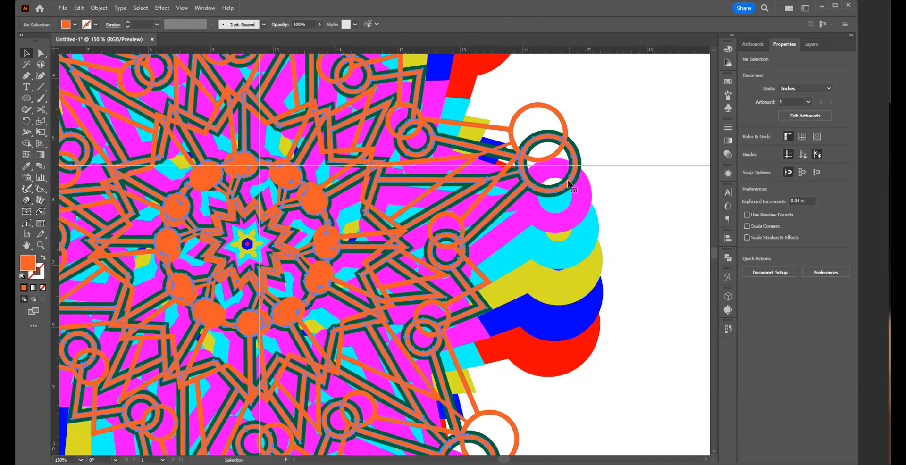
left_click(568, 180)
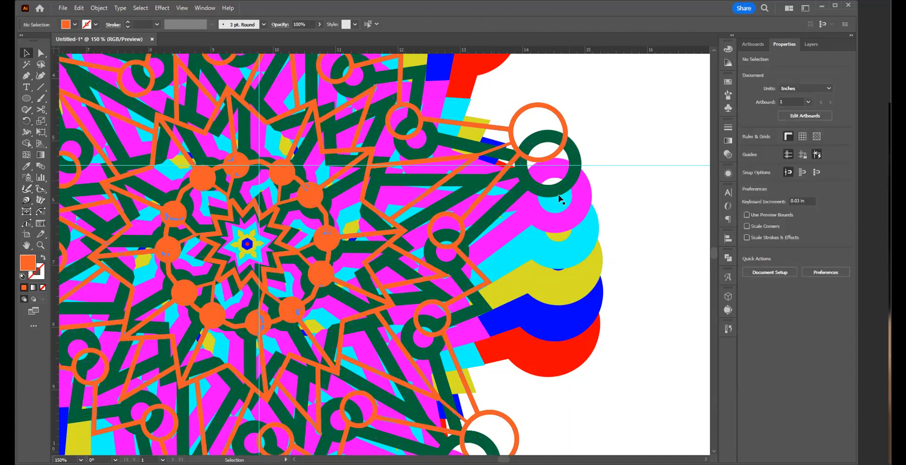
Step: Examine the whole fanned-out artwork on the artboard alongside the other variations and the separated colour layers
key("z")
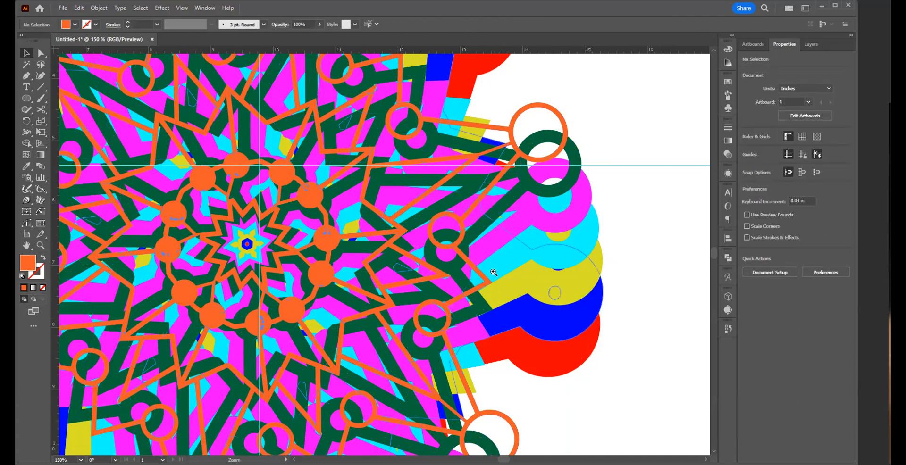
left_click(621, 320, "alt")
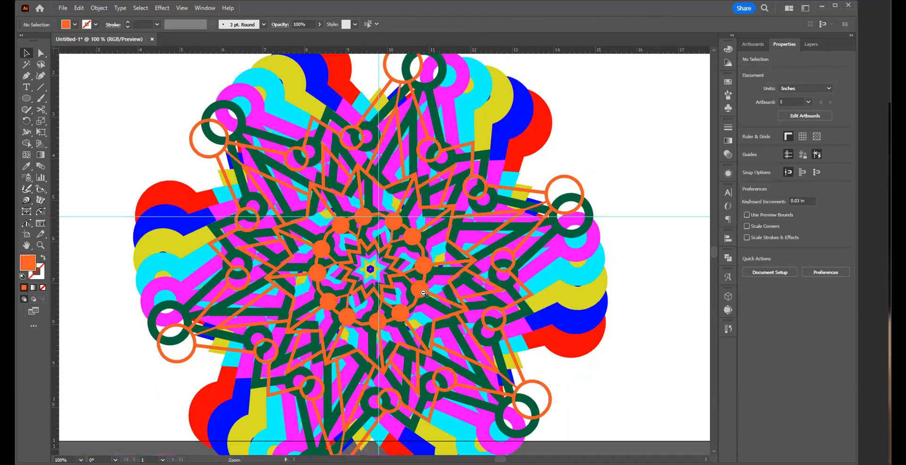
left_click(432, 217, "alt")
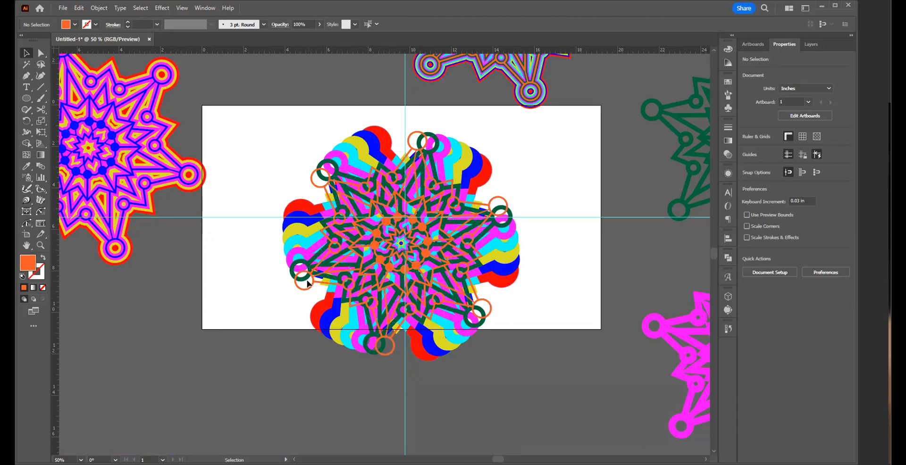
left_click(364, 245, "ctrl+alt")
left_click(425, 254, "ctrl+alt")
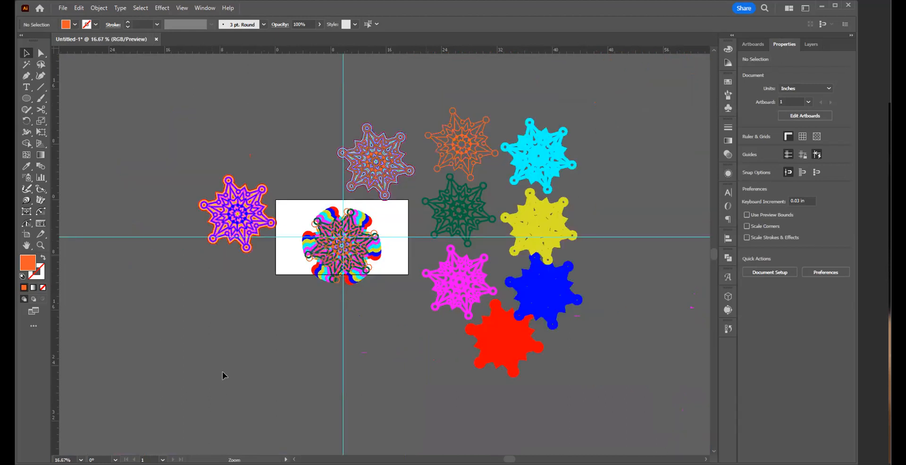